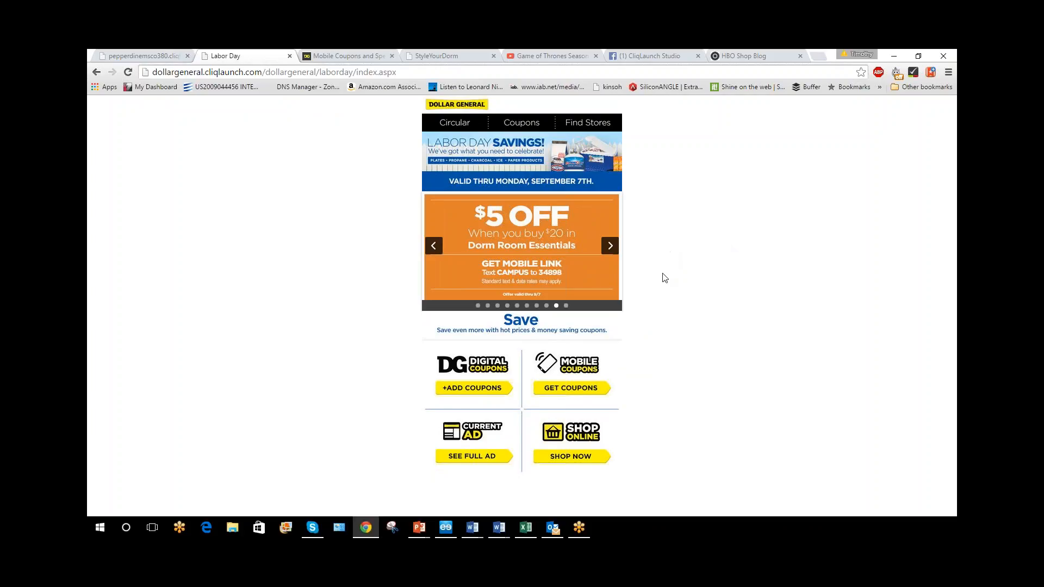
Log in to the CliqLaunch account with the user name and account password
left_click(166, 56)
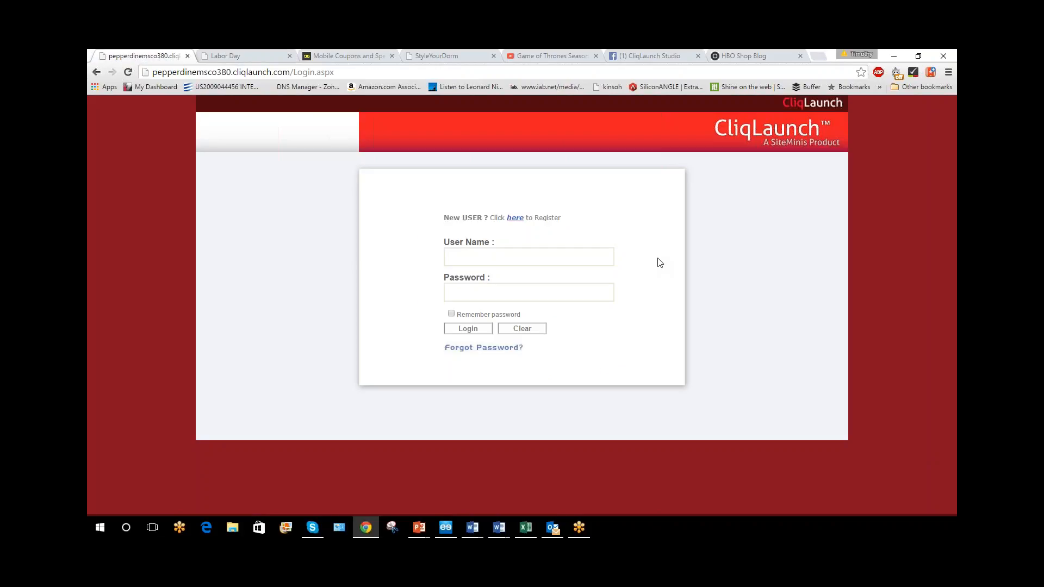
left_click(555, 255)
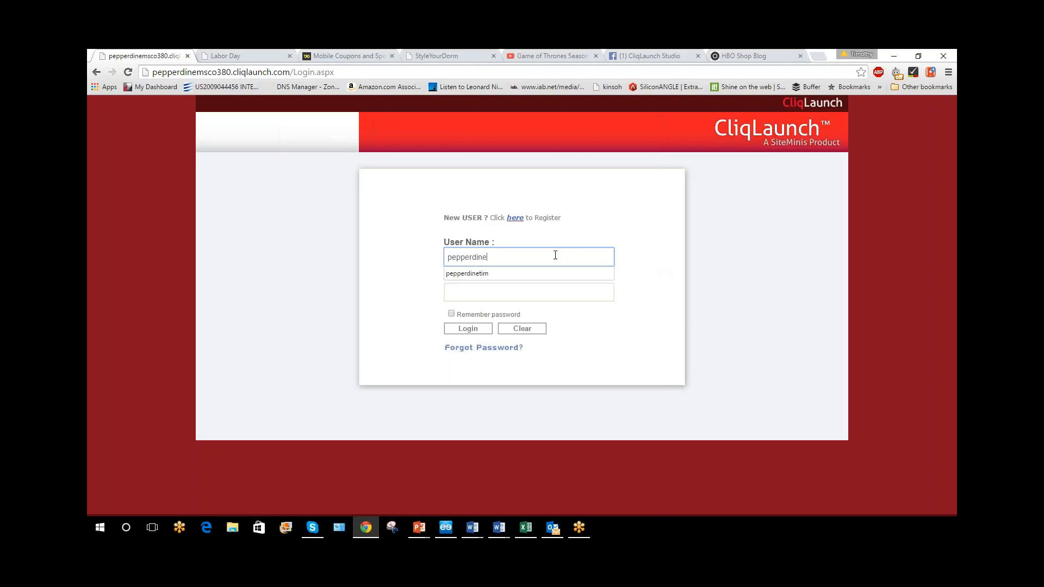
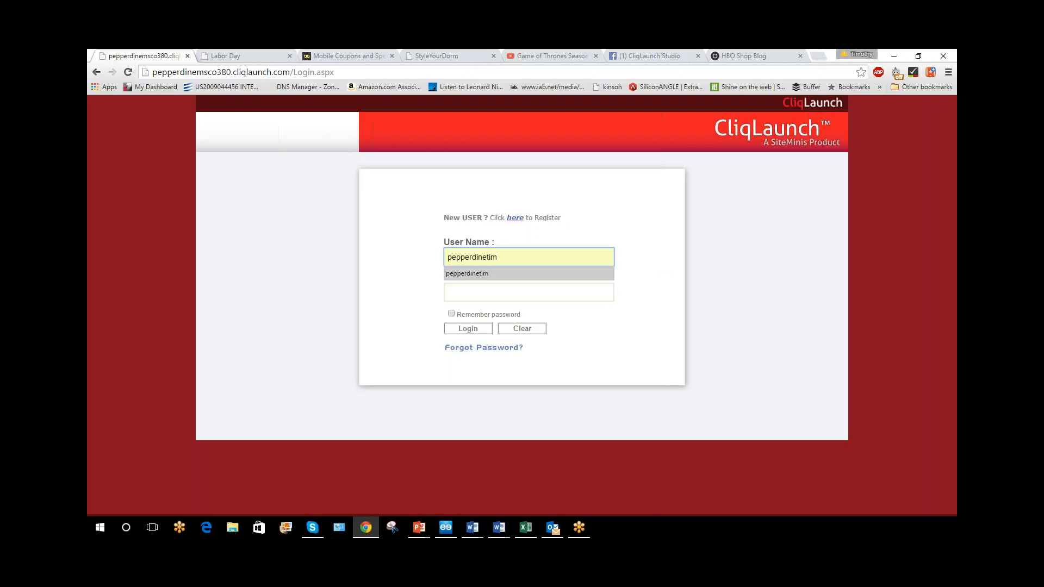
left_click(531, 292)
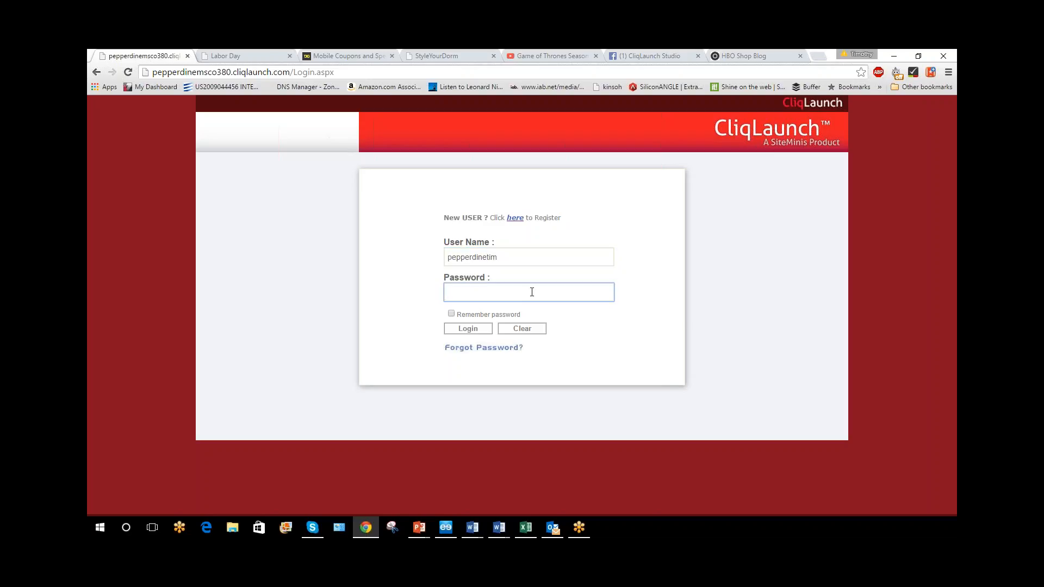
type("••••••••")
key("Return")
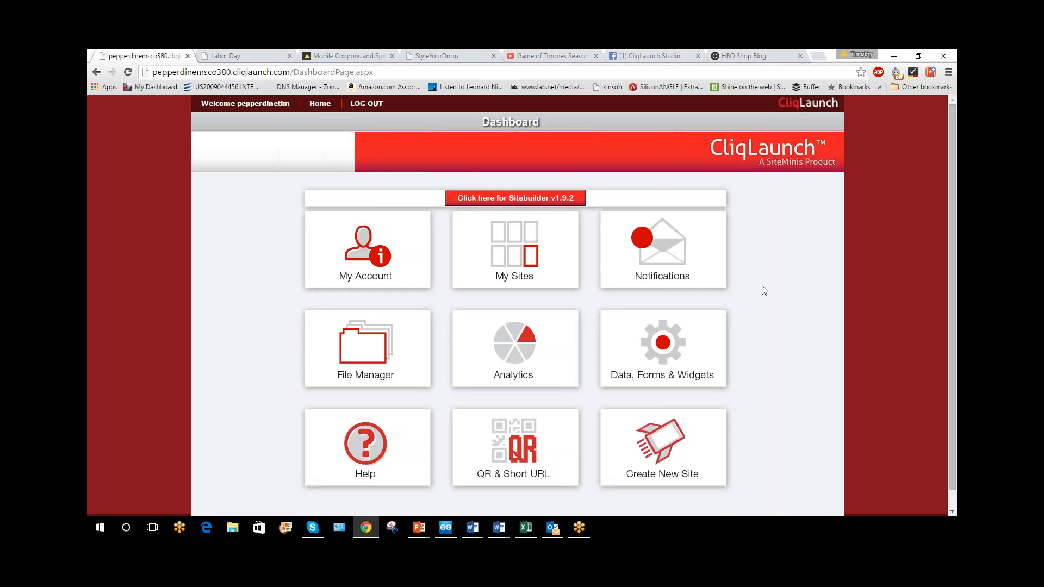
Start a new site and give it the site name GOTDEMO283904
left_click(683, 449)
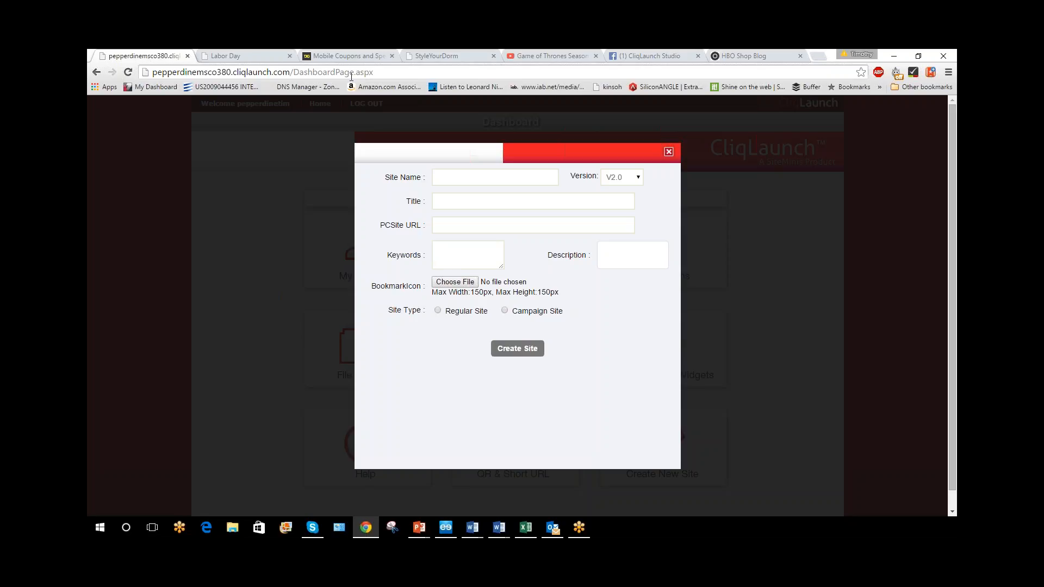
left_click(478, 175)
type("GOTD")
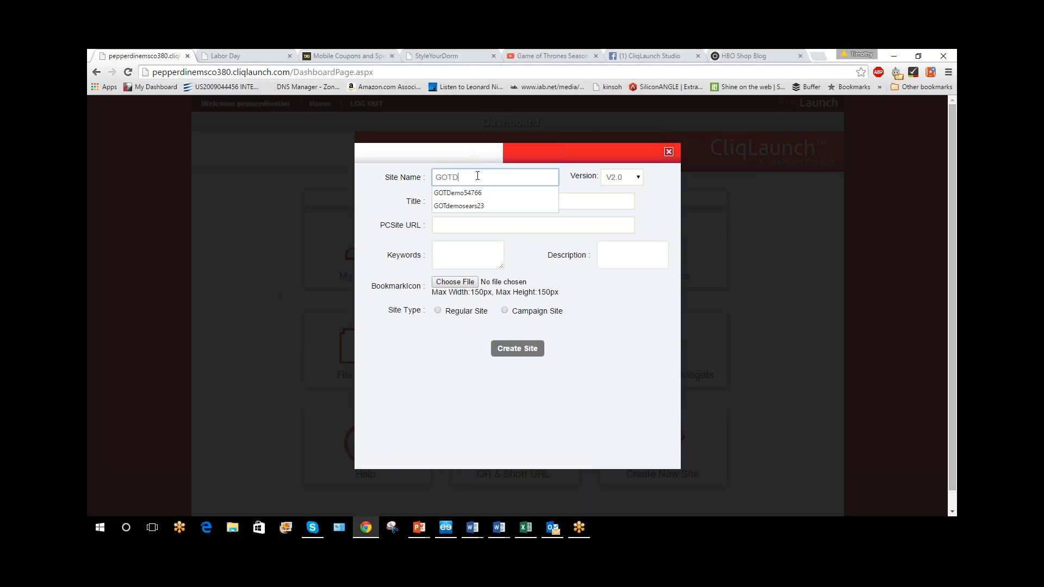
type("EMO183904")
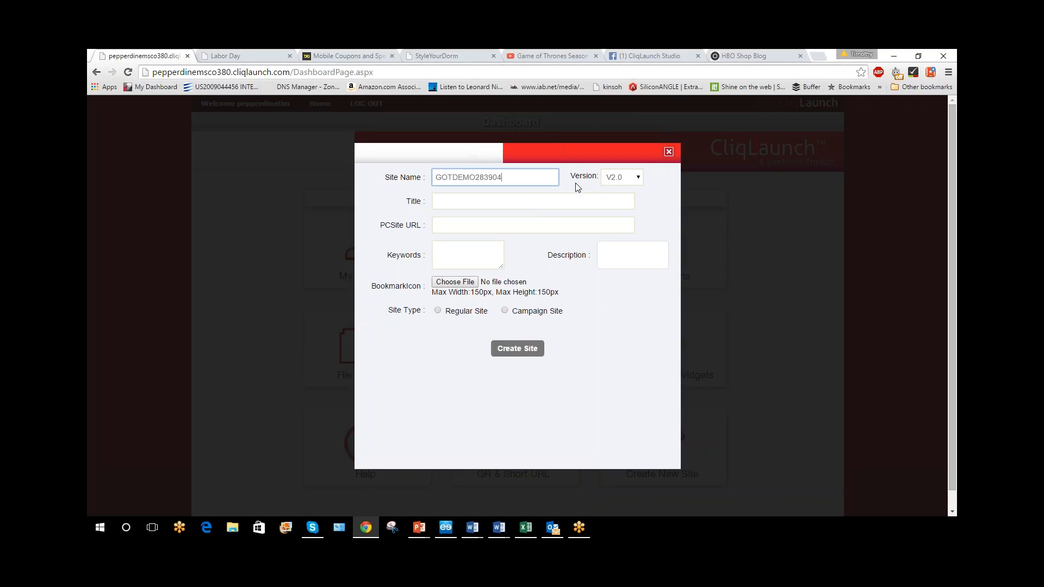
Set the new site's title to Game of Thrones
left_click(542, 200)
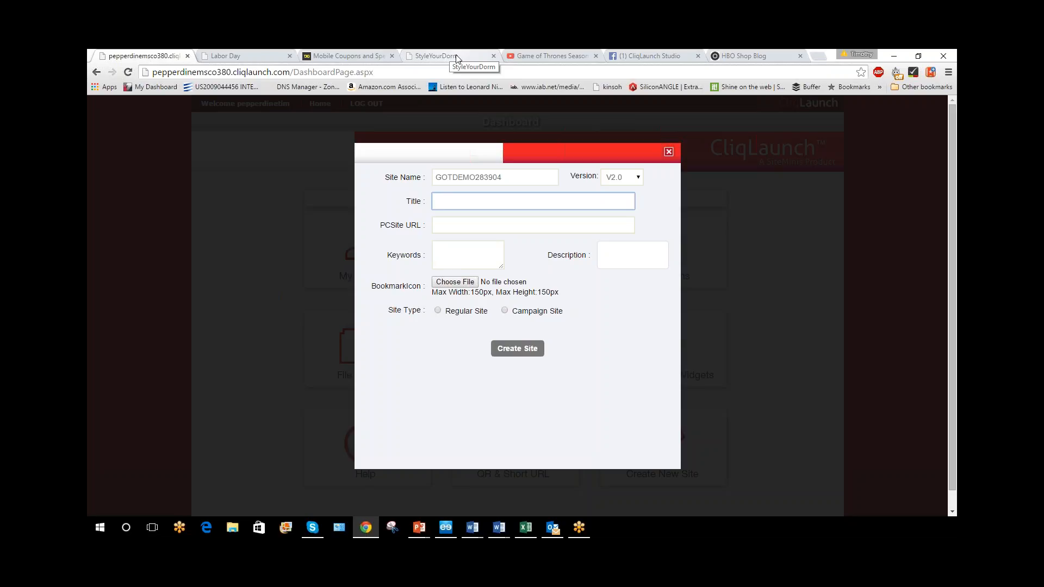
type("g")
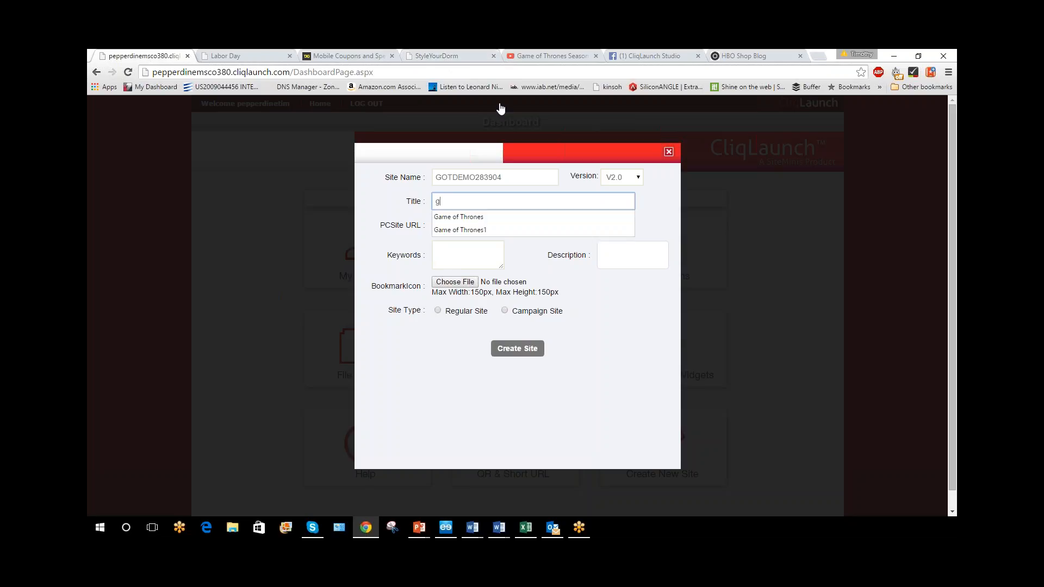
key("BackSpace")
type("Game of Thrones")
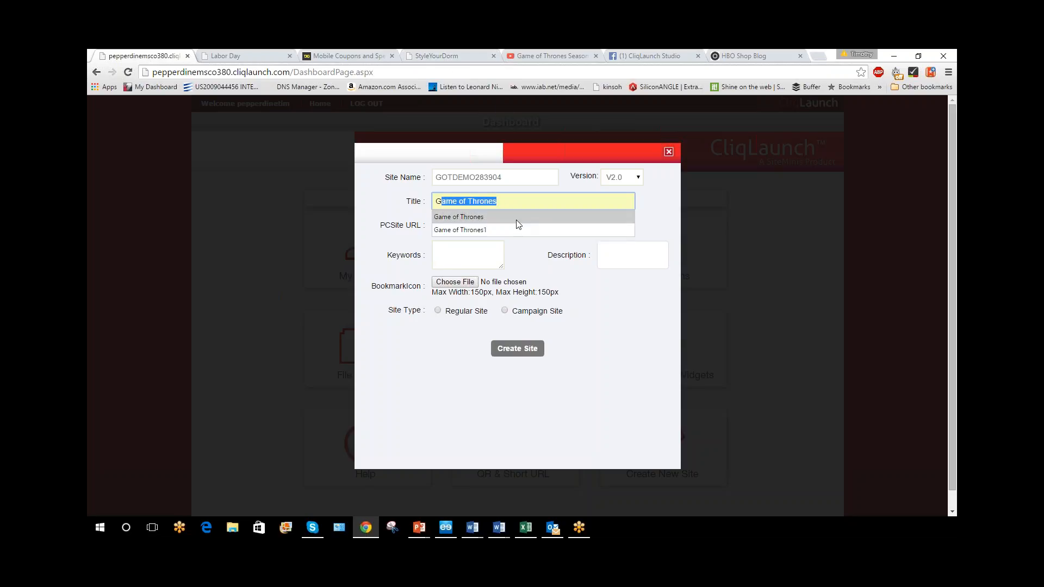
left_click(517, 219)
left_click(519, 220)
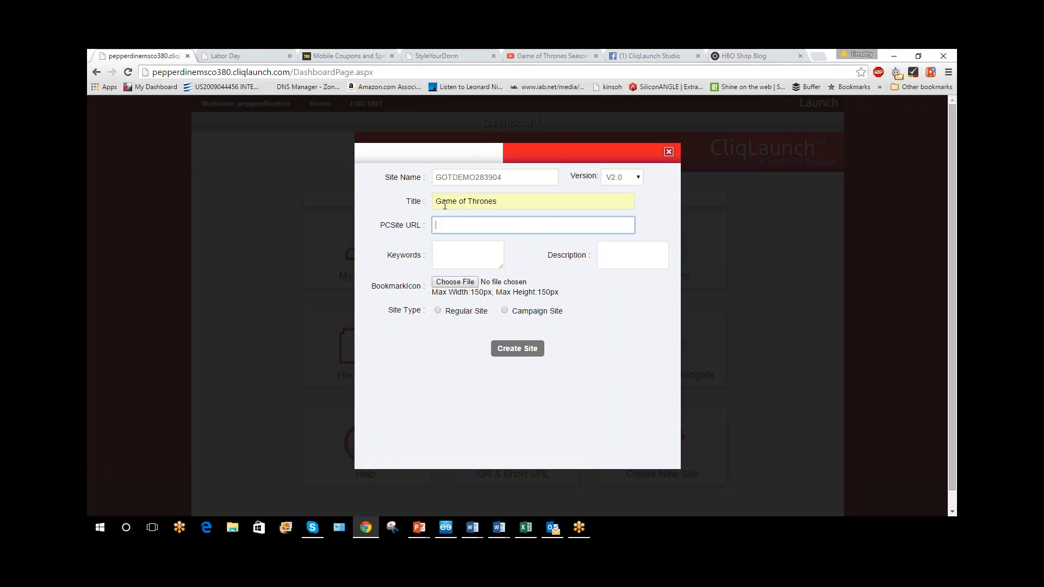
Enter "game of thrones", "hbo" as the new site's keywords, leaving the description blank
left_click(467, 257)
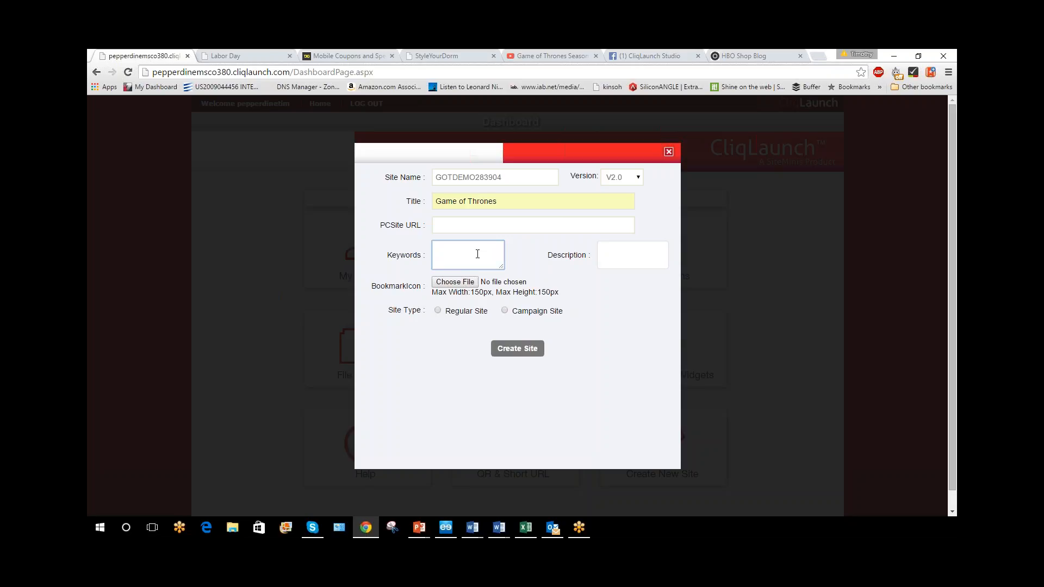
type("\"gae of thrones\"")
left_click(447, 247)
type("m")
type("\"hbo\"")
left_click(600, 254)
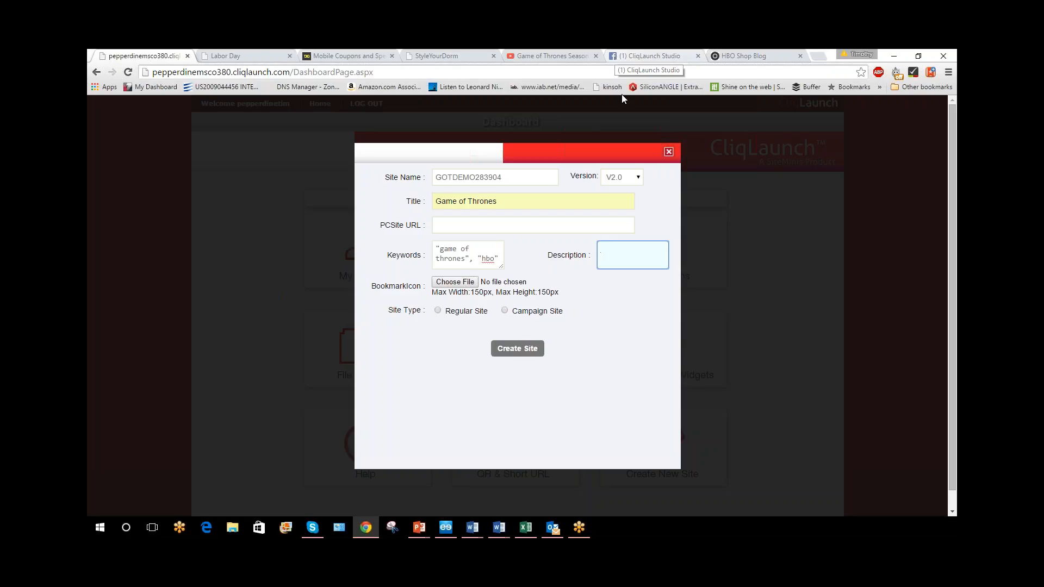
left_click(572, 296)
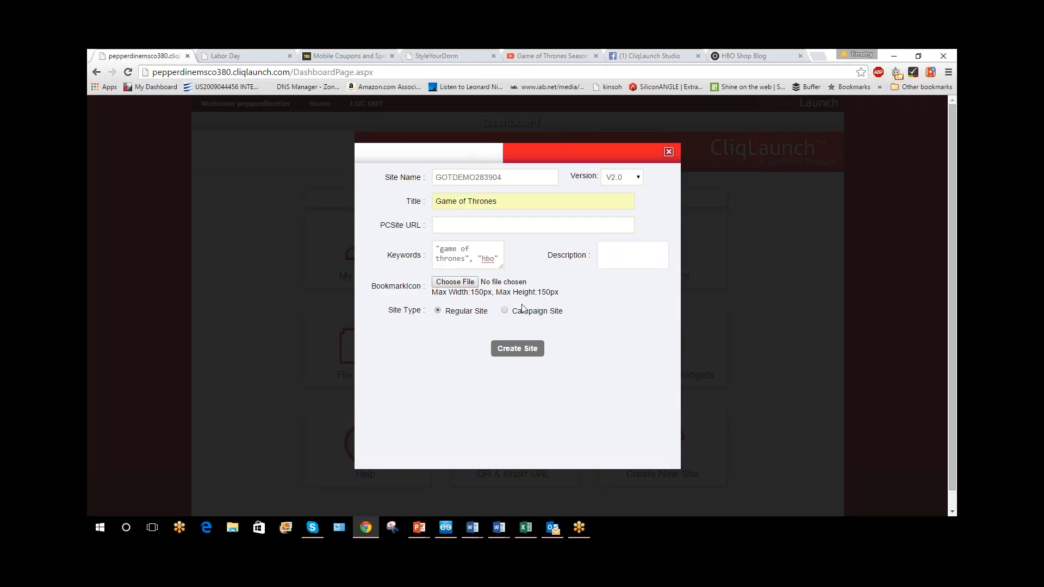
left_click(505, 310)
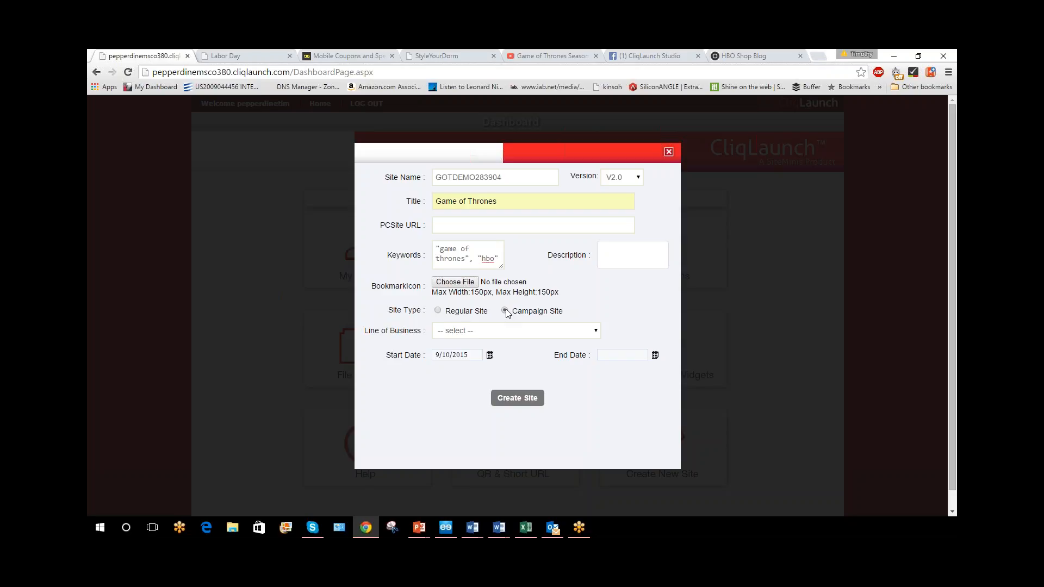
left_click(514, 332)
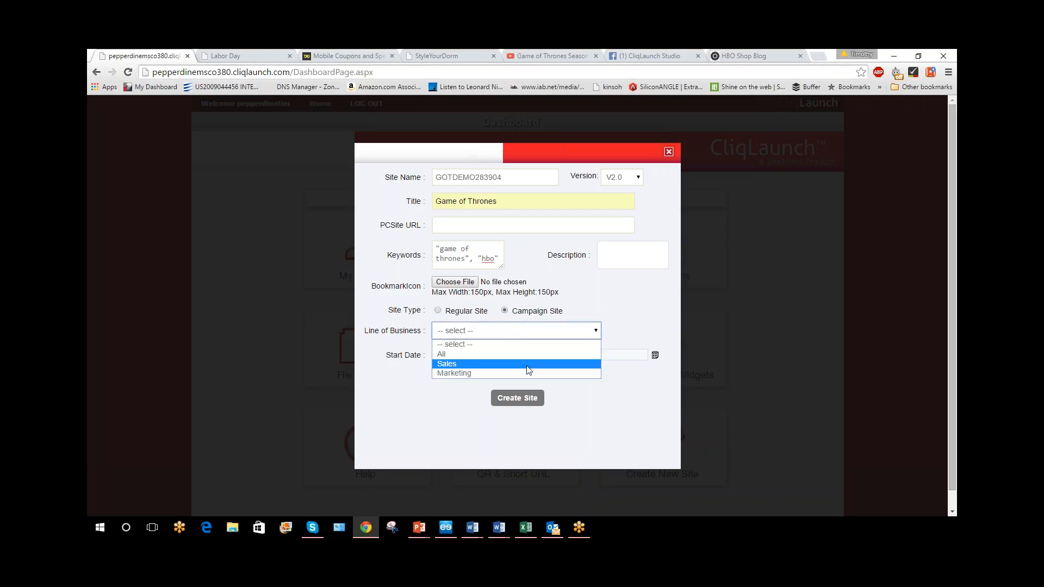
left_click(536, 337)
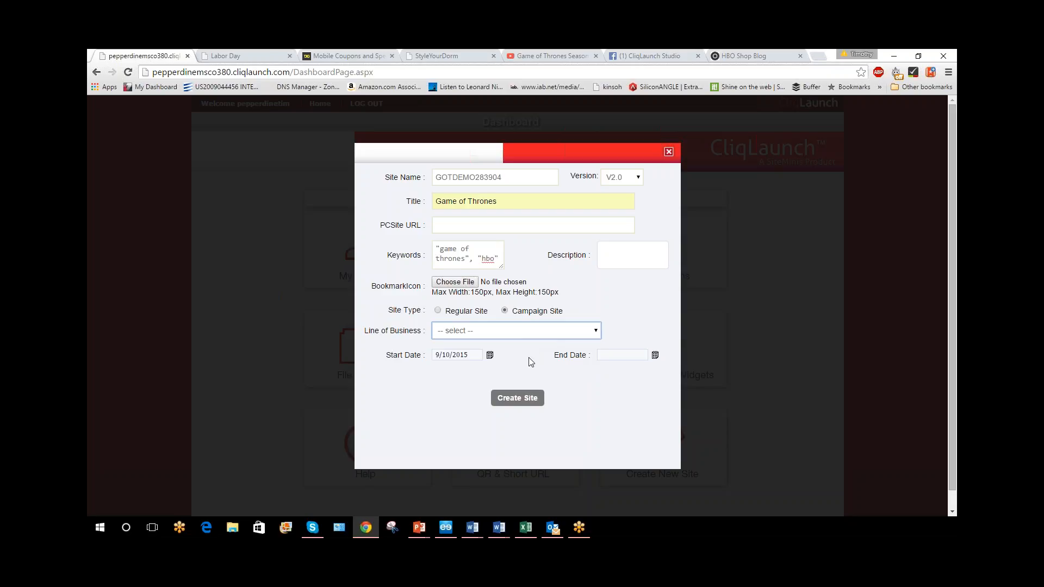
Set the site type to Regular Site and create the site
left_click(438, 312)
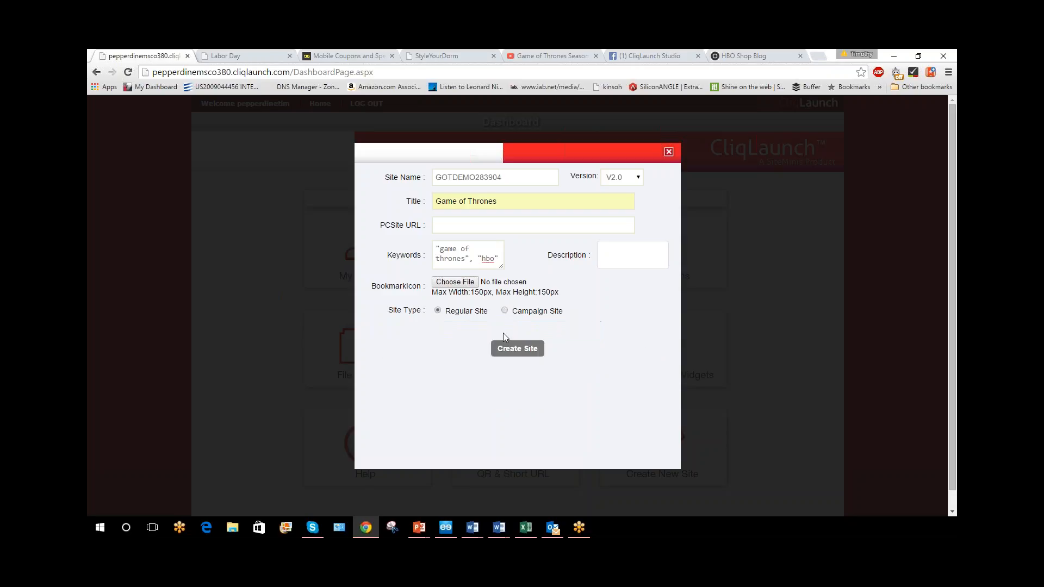
left_click(530, 348)
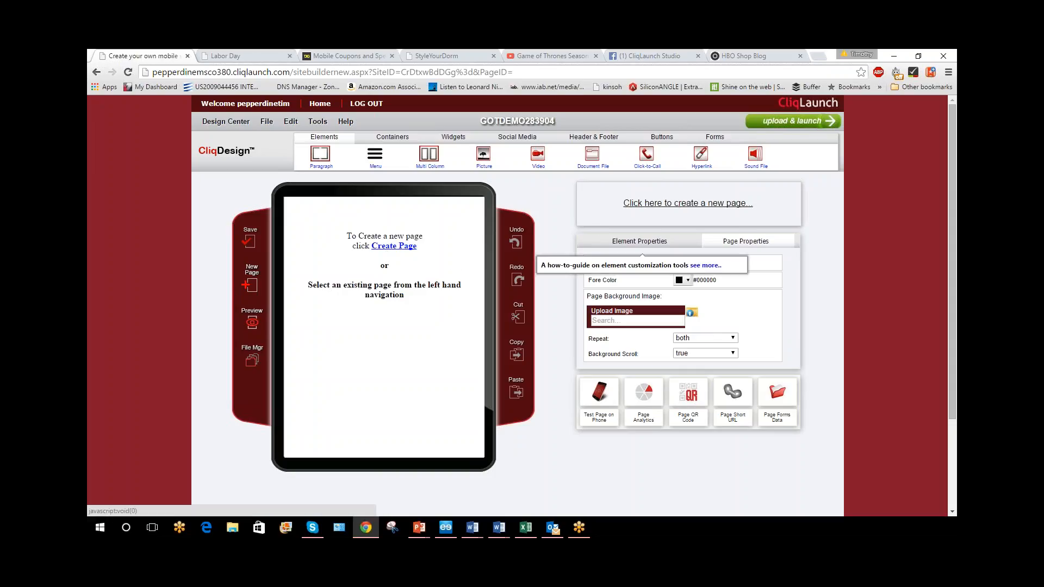
Start a new page for the site and name it Home
left_click(706, 206)
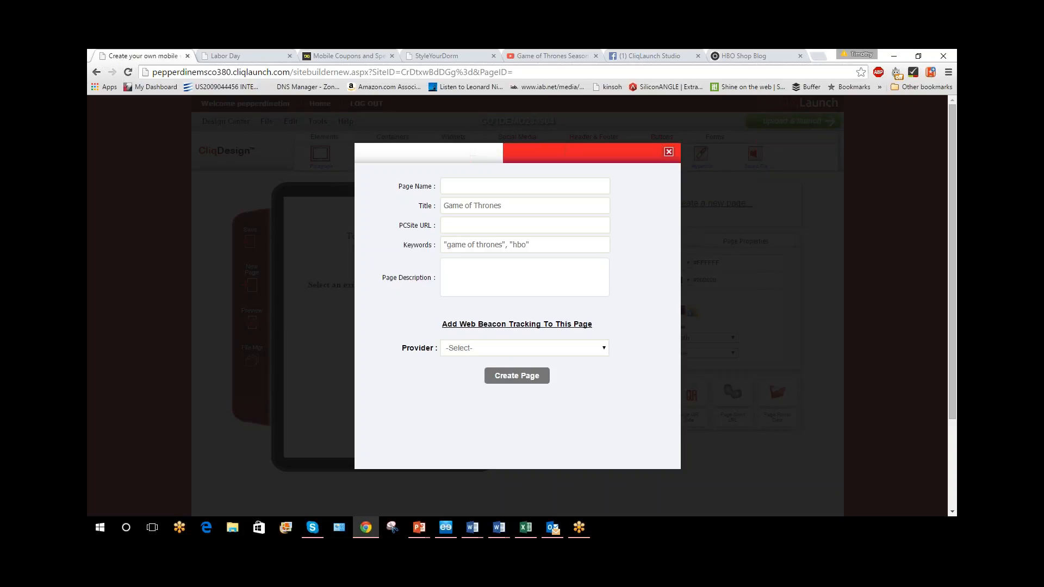
left_click(550, 185)
type("Home")
left_click(648, 199)
left_click(602, 348)
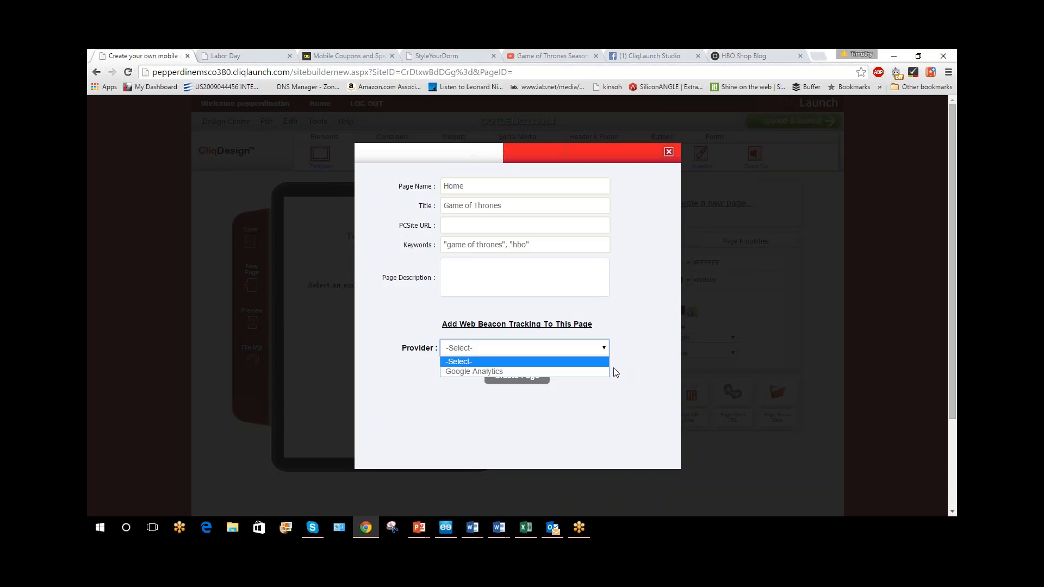
left_click(604, 372)
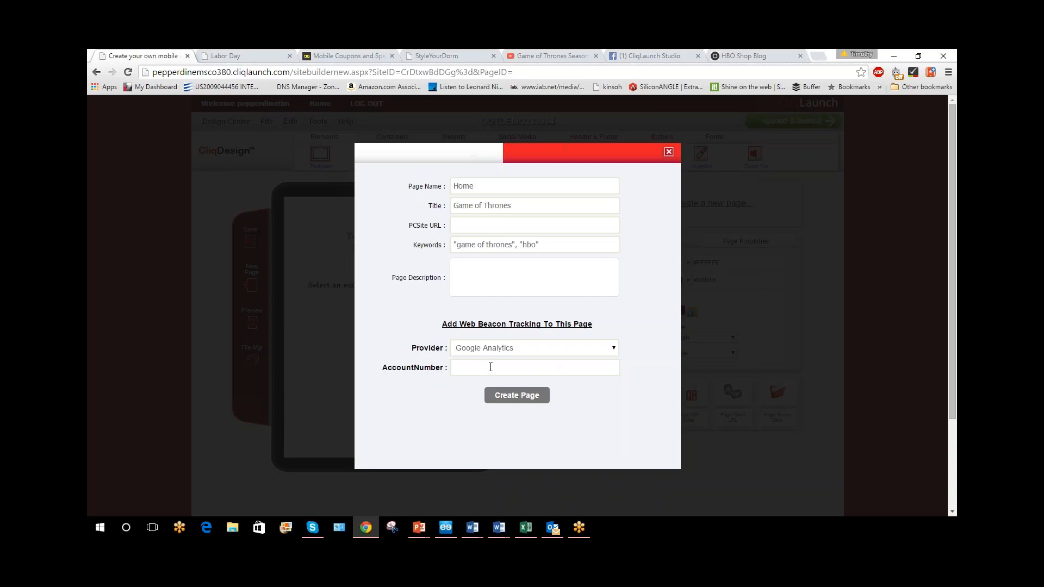
left_click(517, 349)
left_click(588, 364)
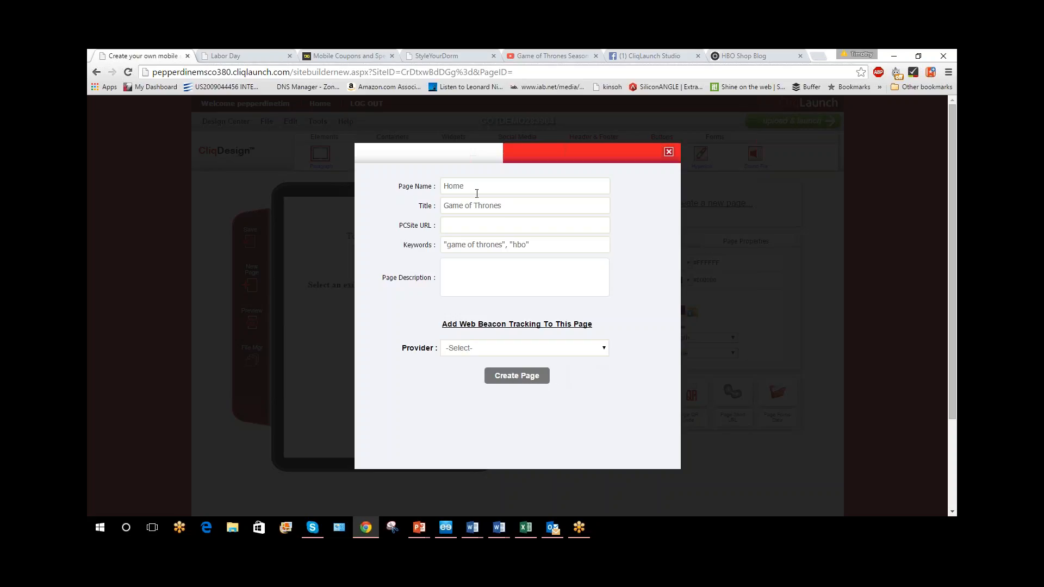
Create the Home page without a tracking provider, and add and open a second page named Page2
left_click(534, 381)
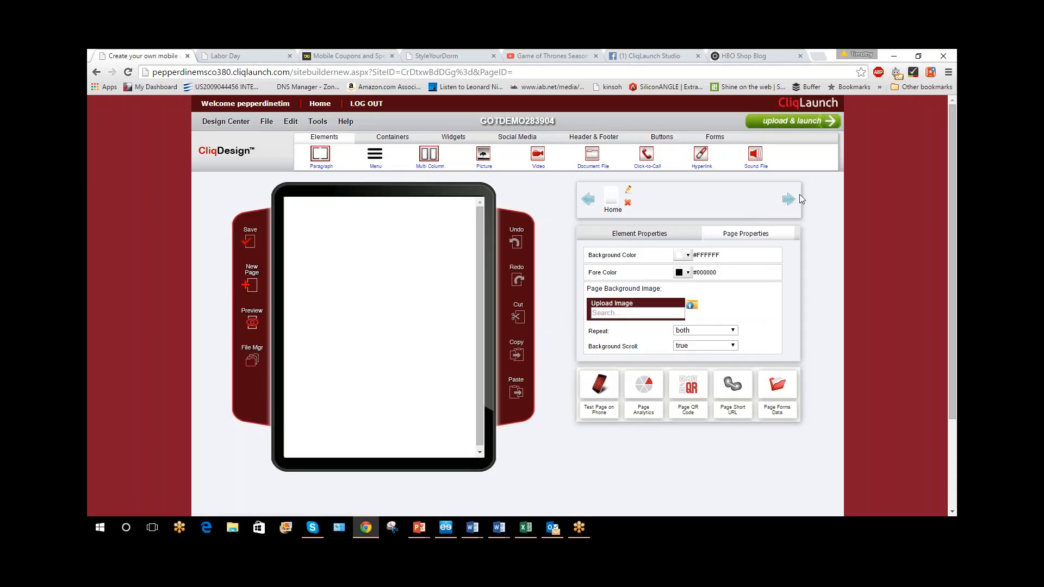
left_click(252, 285)
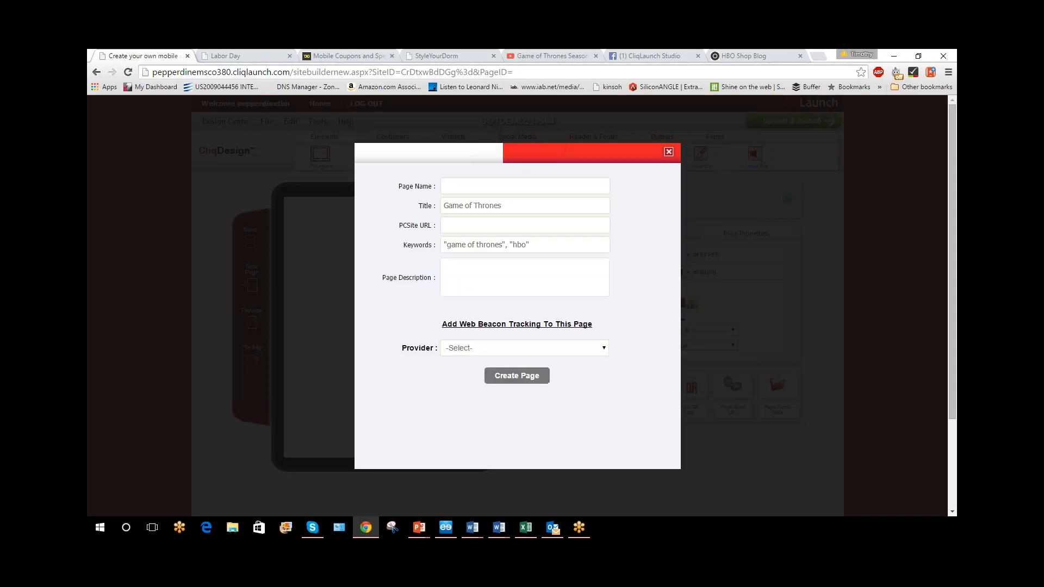
left_click(513, 186)
type("Page2")
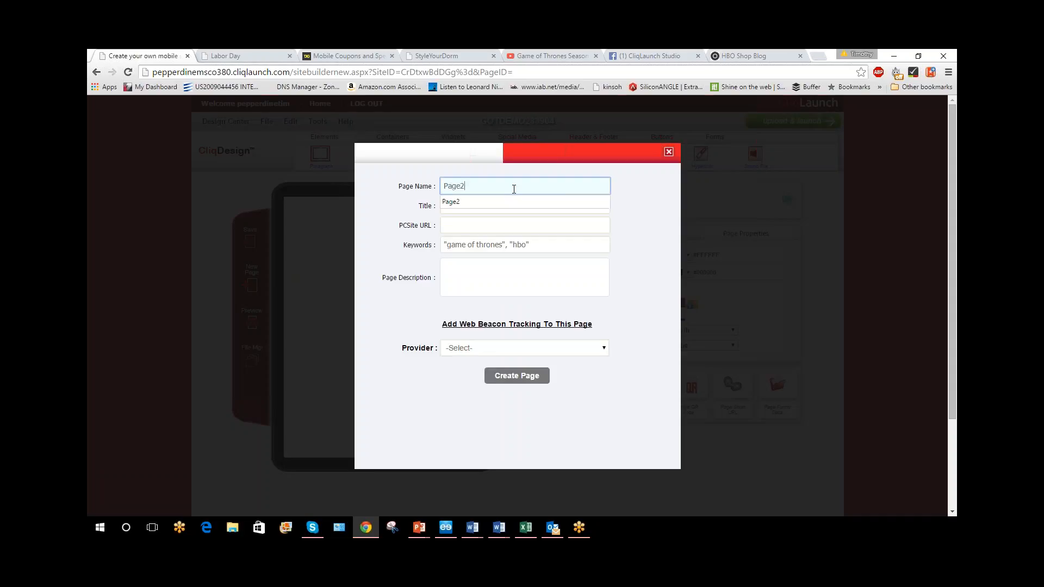
left_click(503, 375)
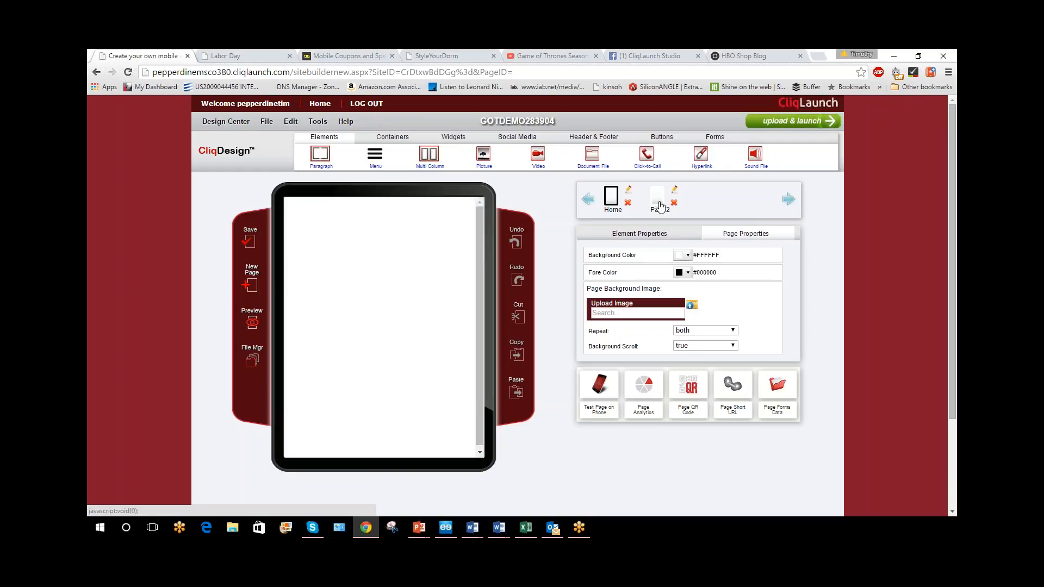
left_click(660, 205)
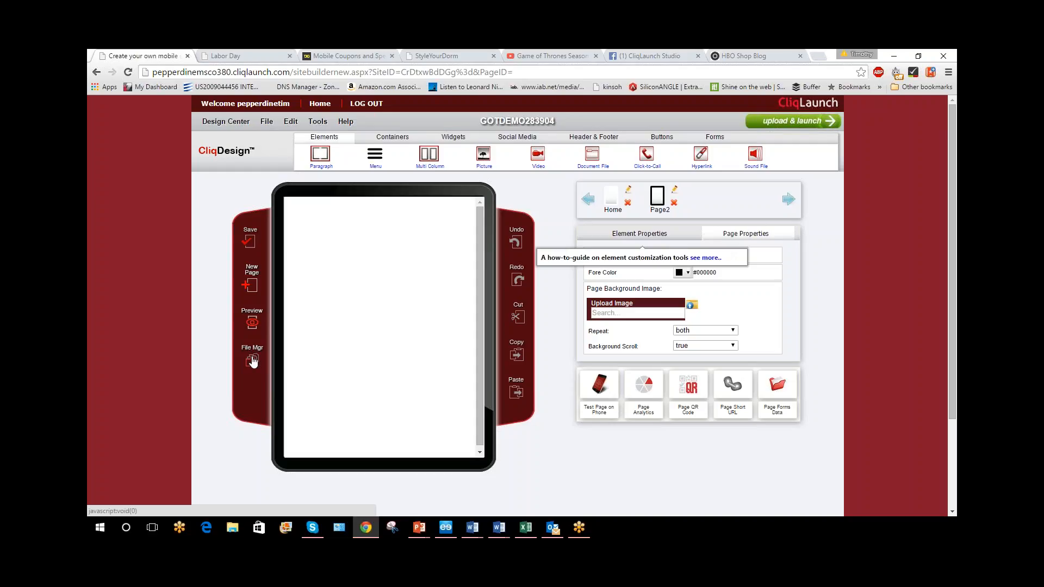
Open the file manager, start an upload and browse to the GOT Demo folder inside Documents
left_click(318, 122)
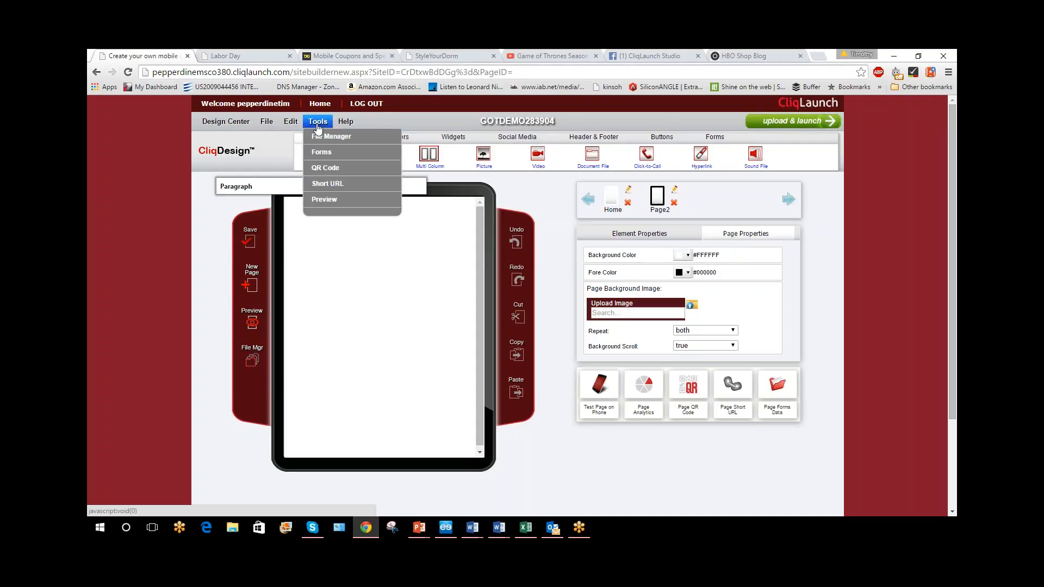
left_click(329, 137)
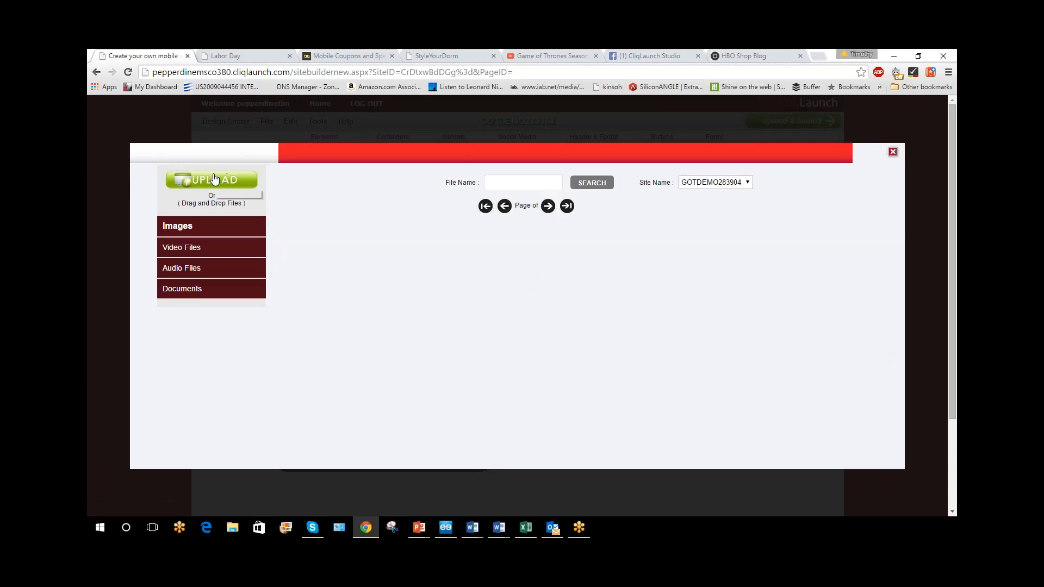
left_click(215, 180)
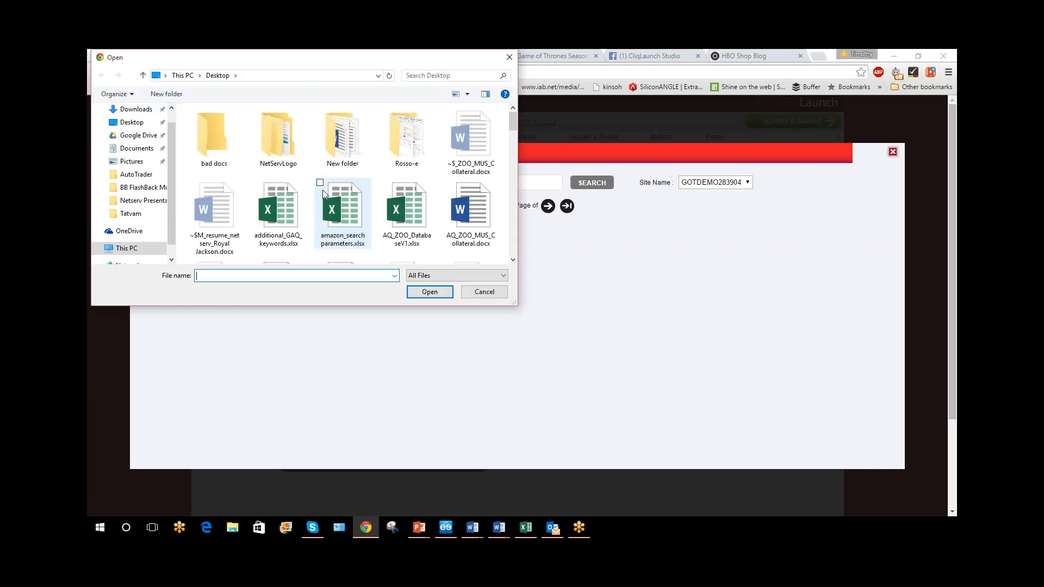
mouse_move(171, 181)
left_mouse_down()
mouse_move(169, 156)
mouse_move(173, 196)
left_mouse_up()
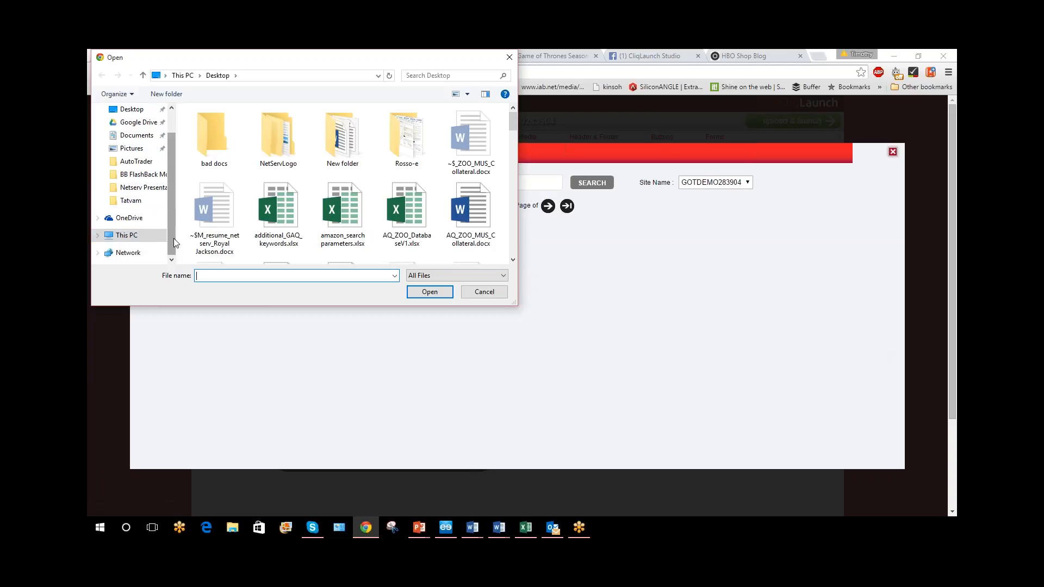
scroll(173, 242, "up", 2)
left_click(136, 165)
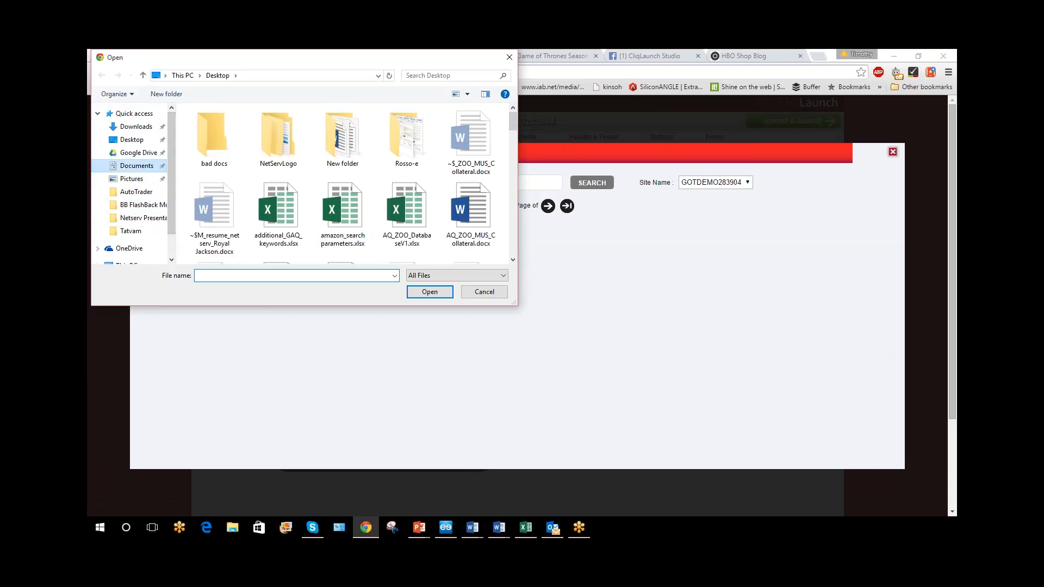
scroll(298, 214, "down", 1)
scroll(299, 212, "down", 4)
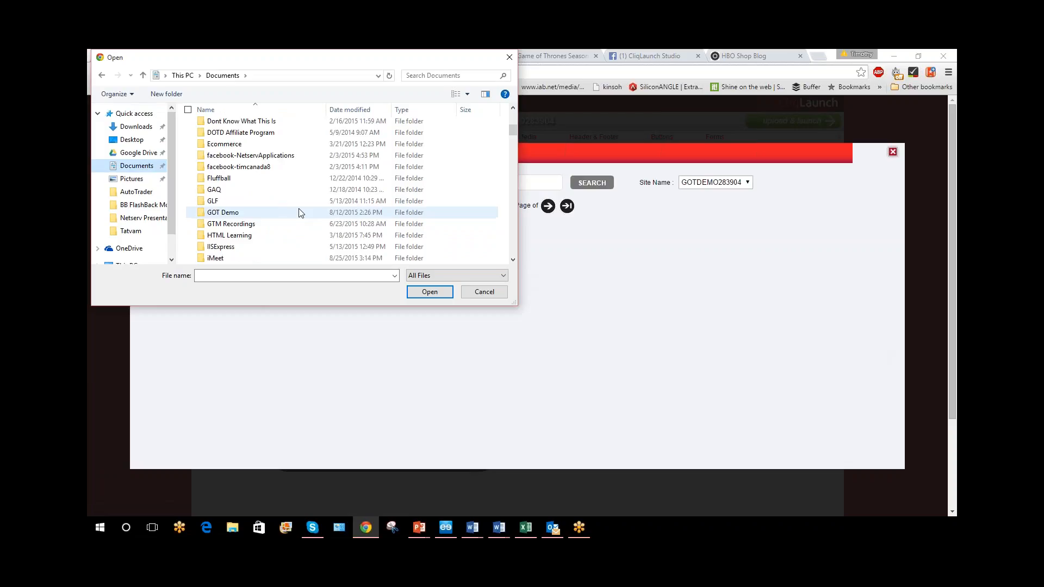
double_click(295, 210)
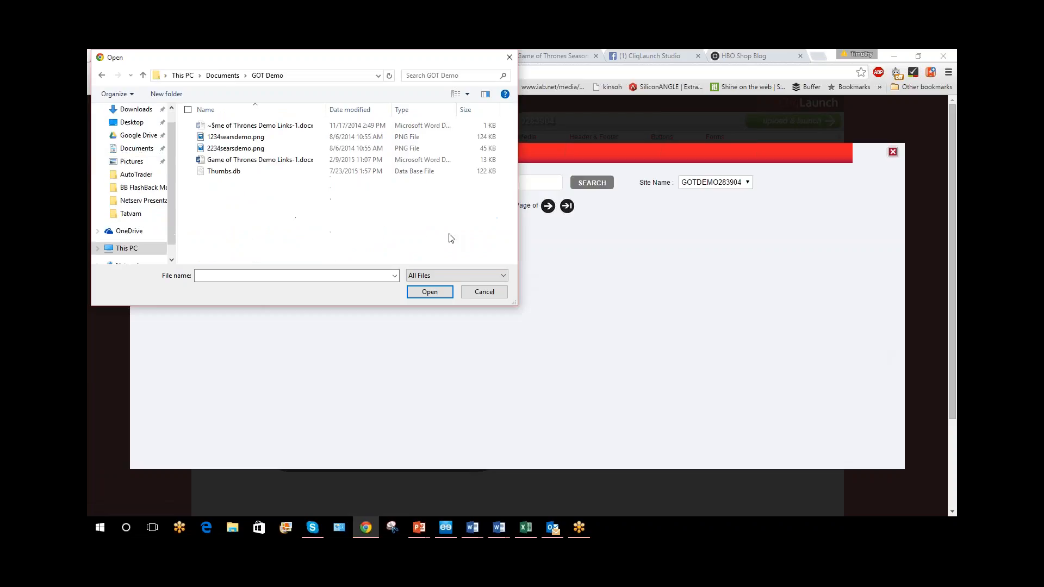
Upload 1234searsdemo.png and 2234searsdemo.png together to the site and close the file manager
left_click(256, 138)
left_click(271, 148, "shift")
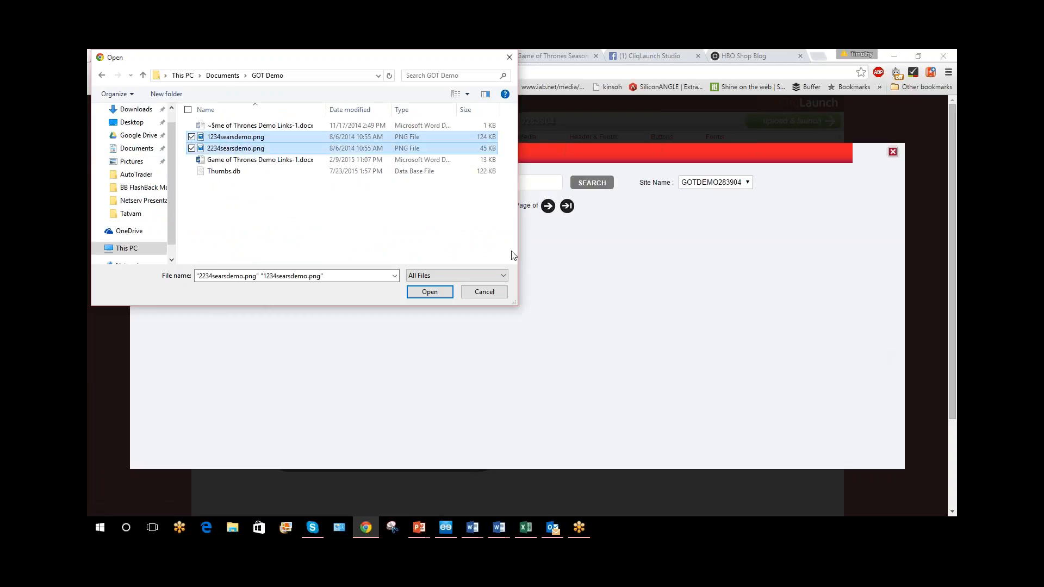
left_click(448, 294)
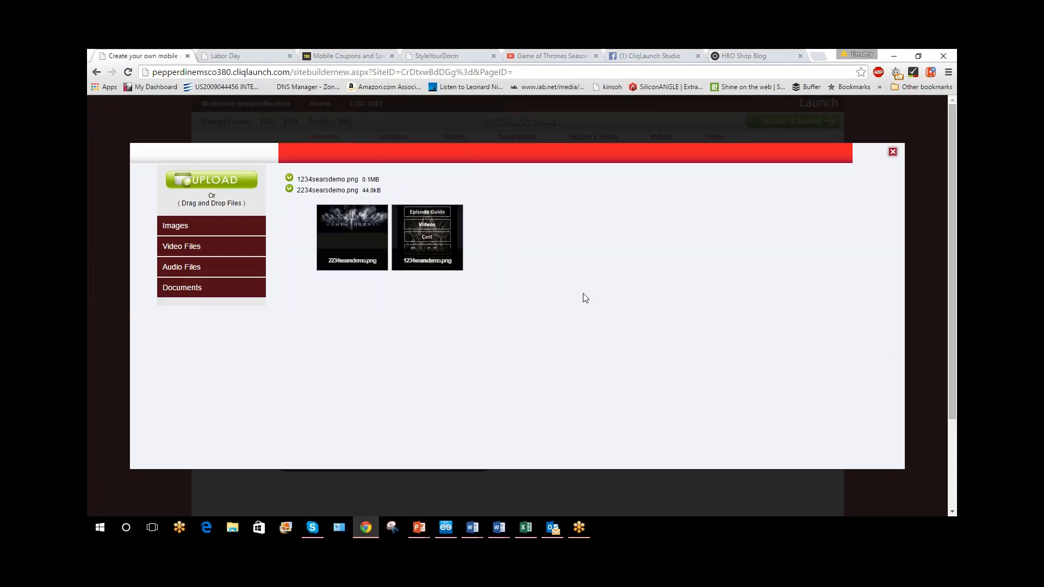
left_click(893, 151)
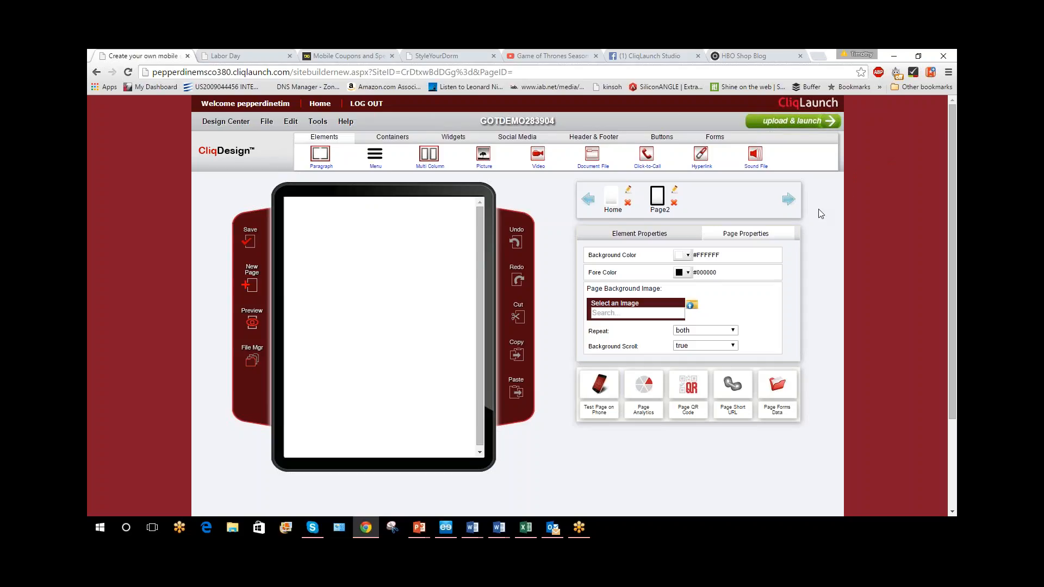
Set the background color of Page2 to black, #000000
left_click(619, 310)
left_click(663, 308)
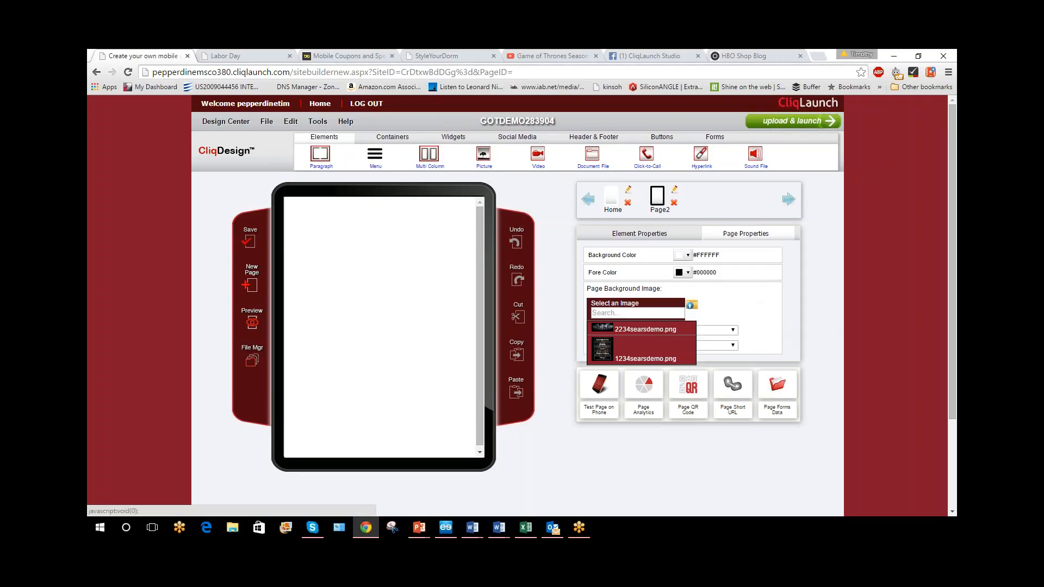
left_click(689, 255)
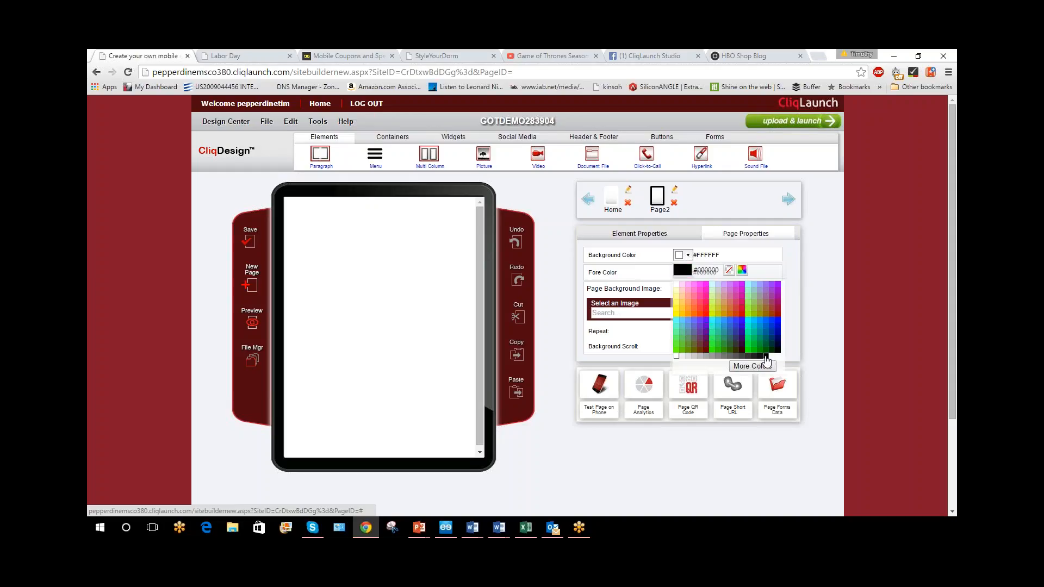
left_click(765, 356)
left_click(686, 255)
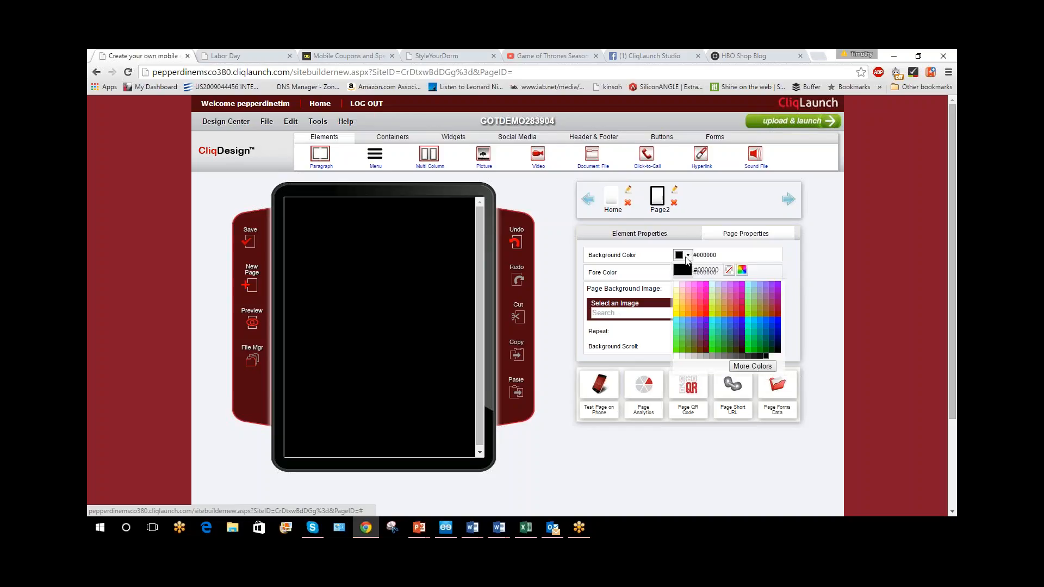
left_click(743, 272)
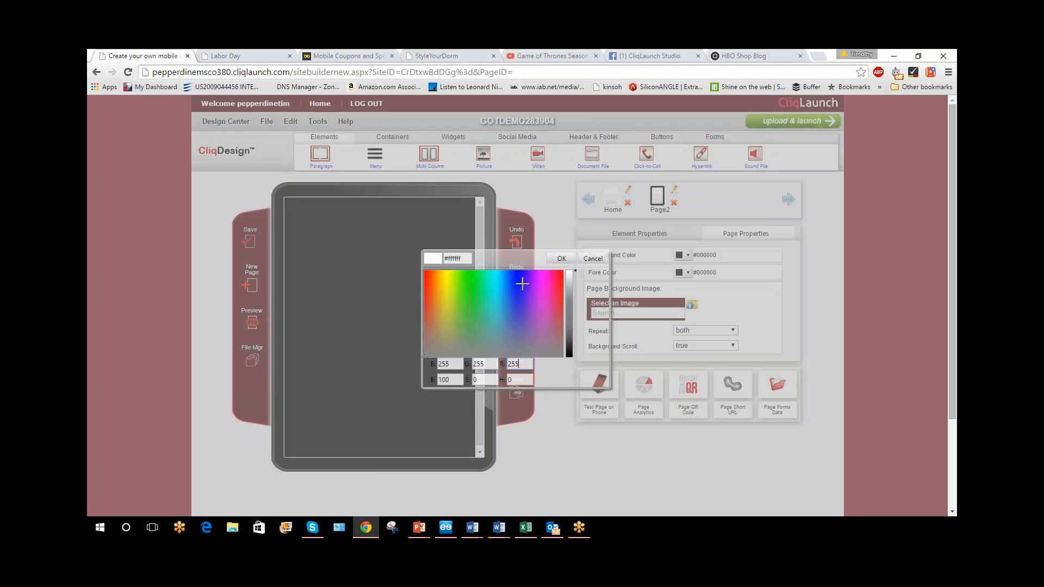
left_click(592, 258)
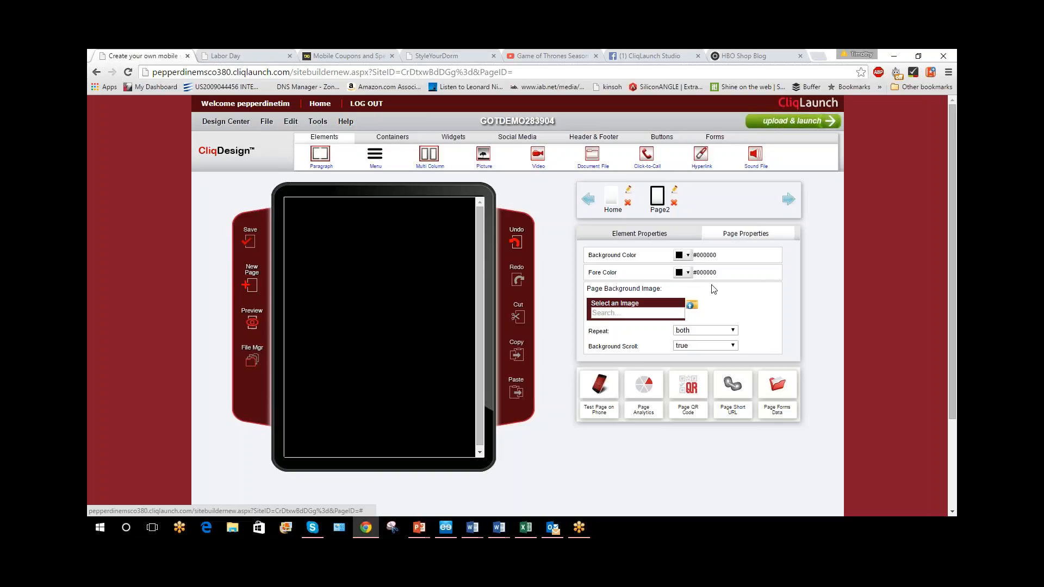
Save Page2 and add a Picture element at the top of its empty canvas
left_click(250, 245)
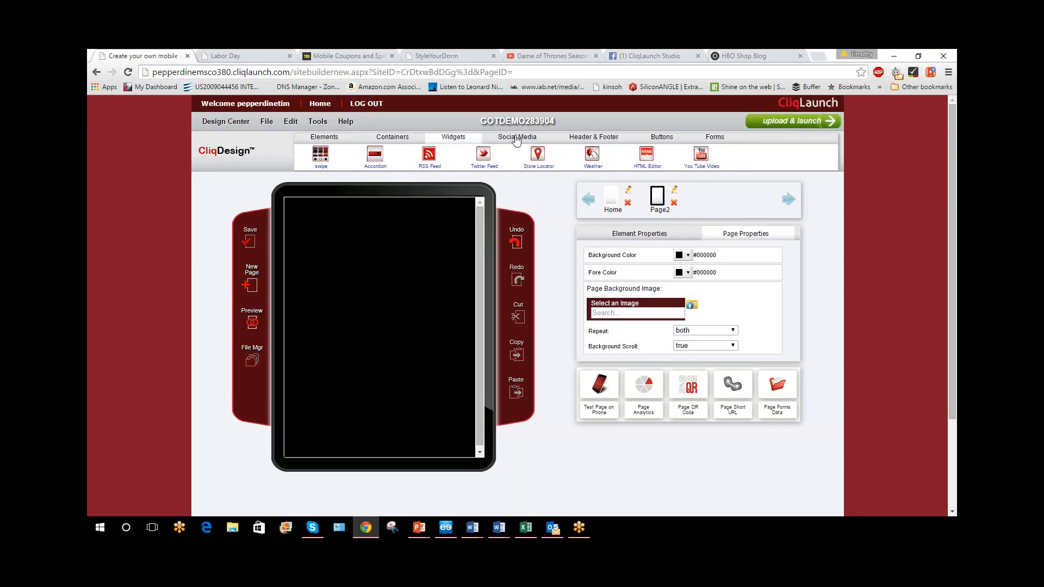
left_click(655, 139)
left_click(711, 139)
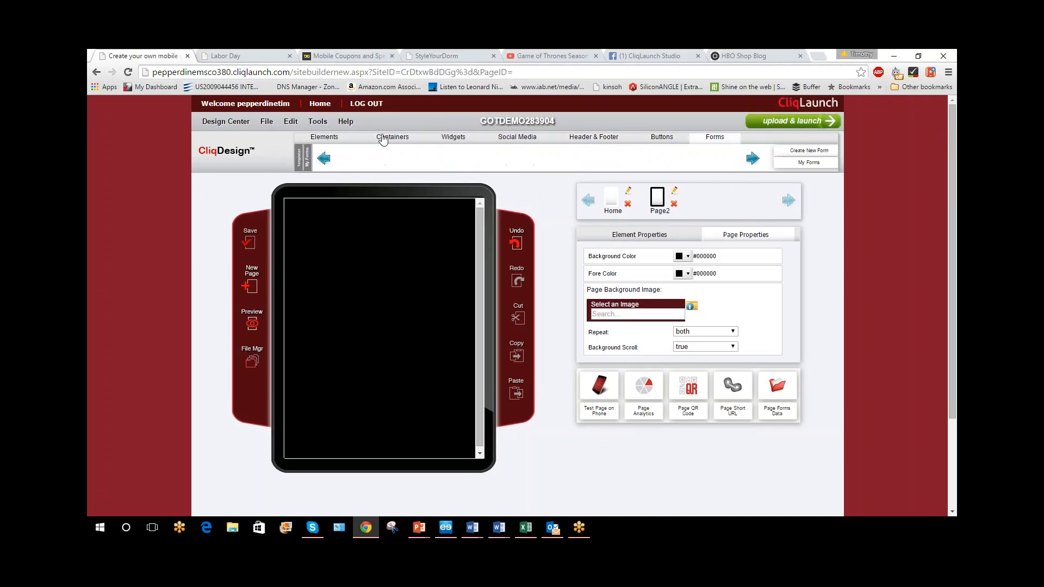
left_click(318, 142)
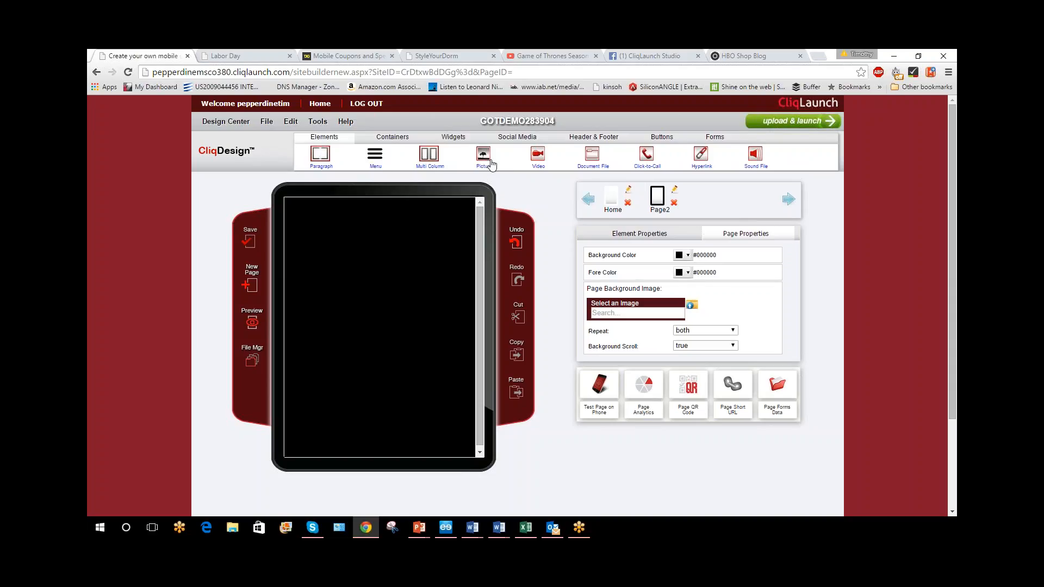
left_click_drag(483, 156, 403, 217)
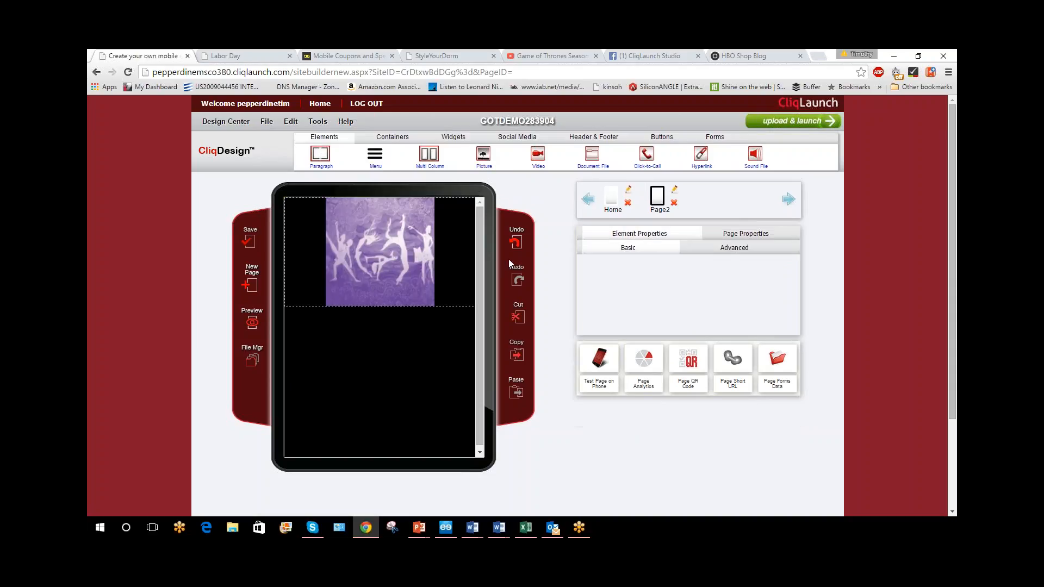
Select the placeholder picture on the page and set its image to 2234searsdemo.png
mouse_move(406, 226)
left_click(387, 250)
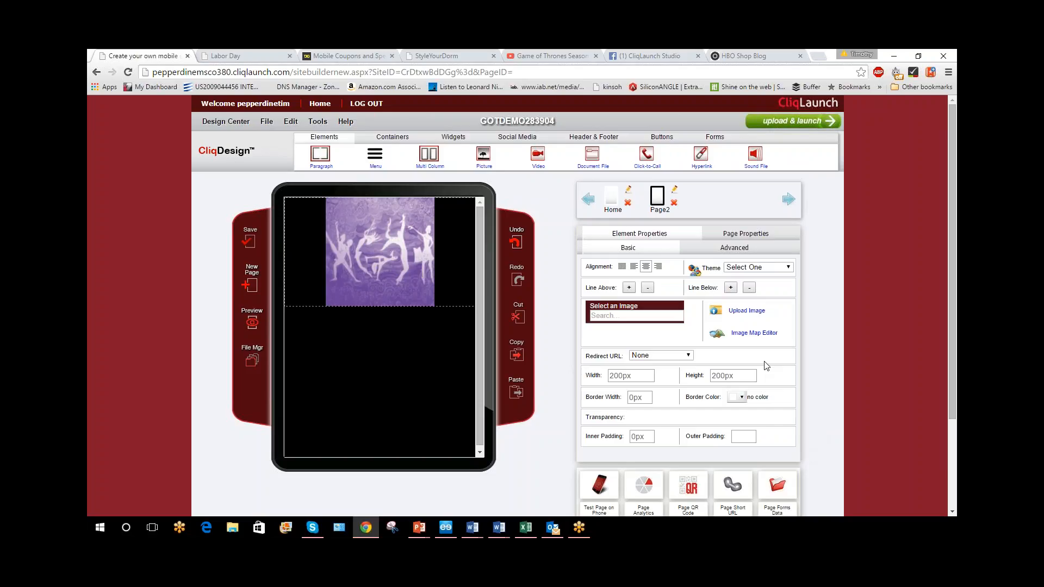
mouse_move(410, 246)
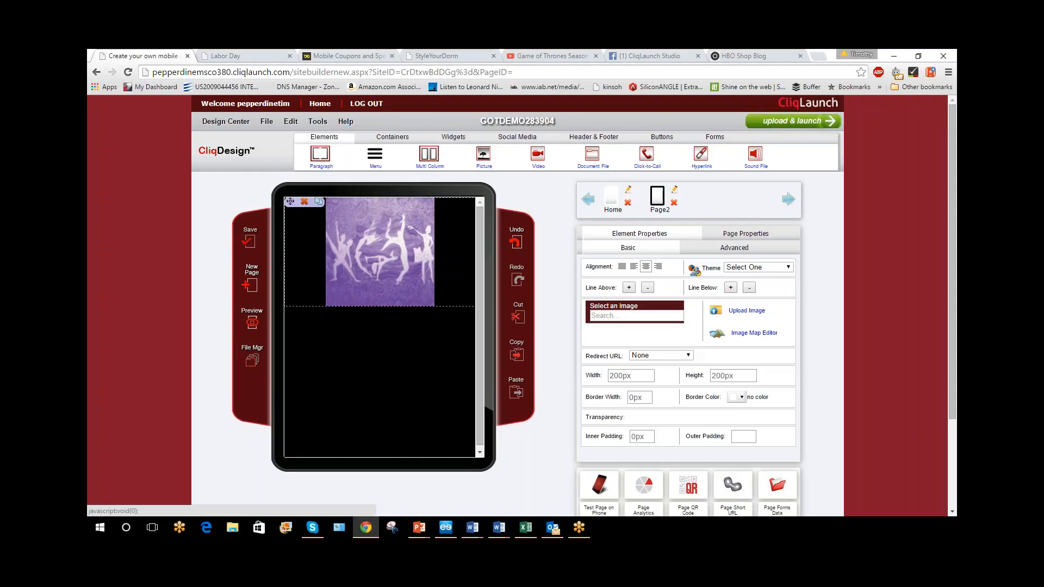
mouse_move(390, 270)
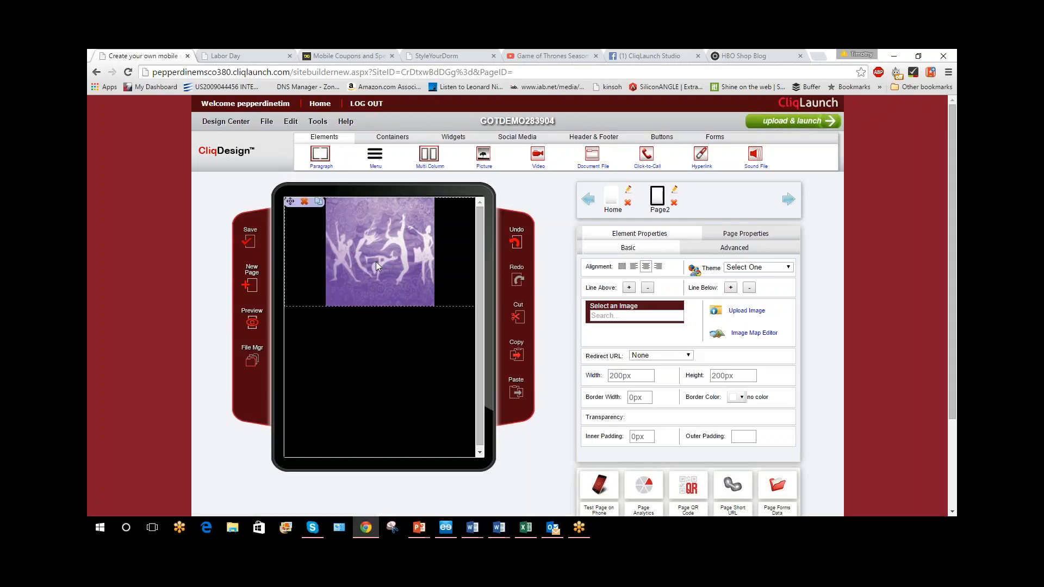
mouse_move(635, 313)
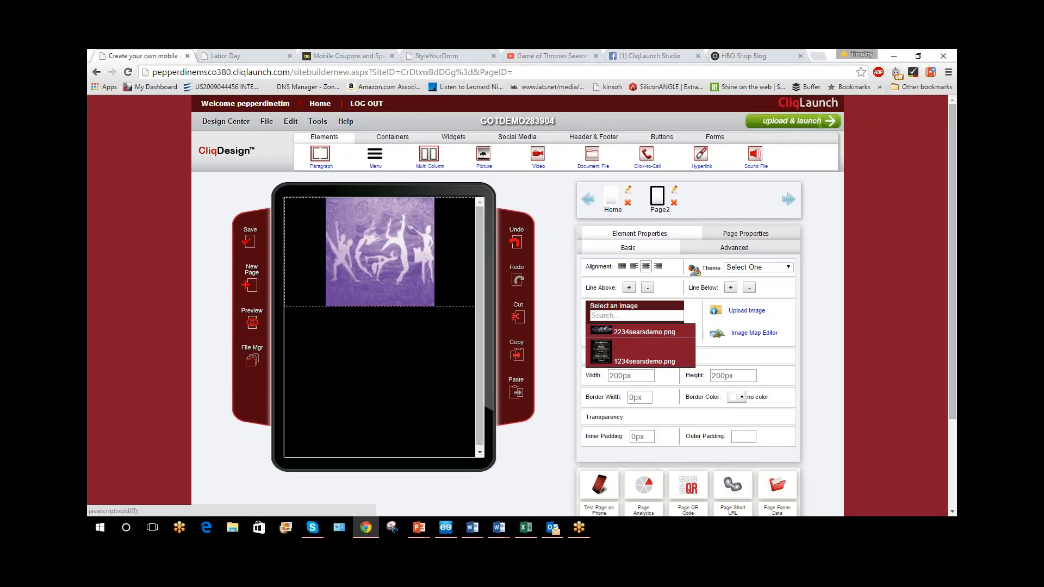
left_click(632, 333)
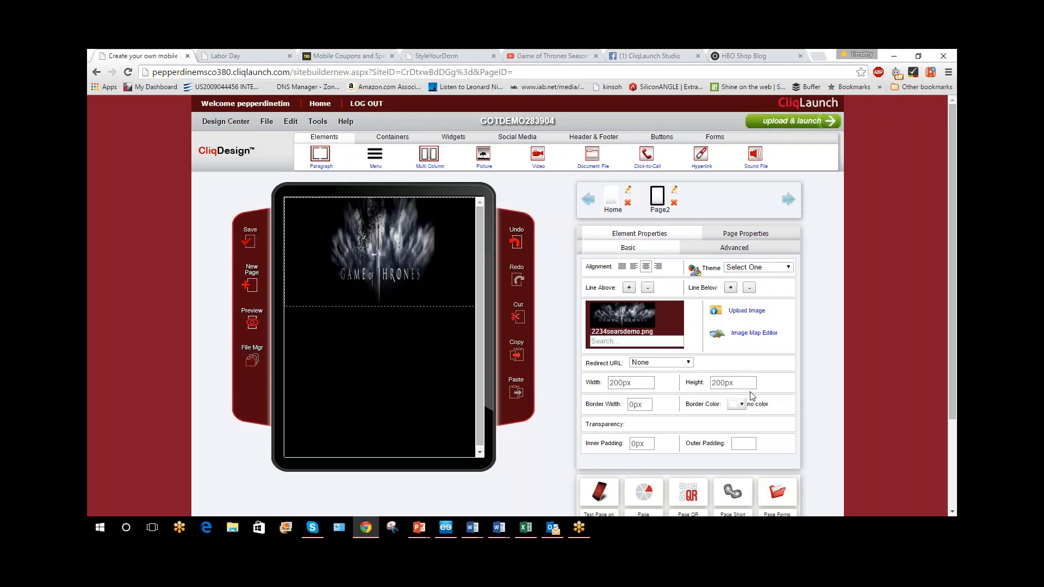
Clear the banner picture's height, set its width to 100%, save the page and reselect the picture
left_click(733, 382)
key("BackSpace")
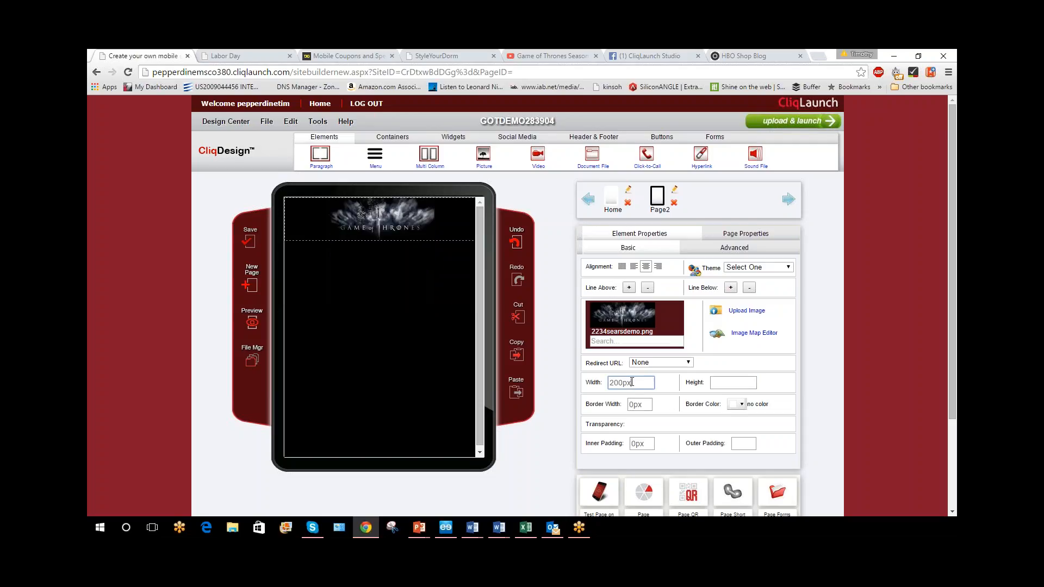
double_click(630, 383)
key("BackSpace")
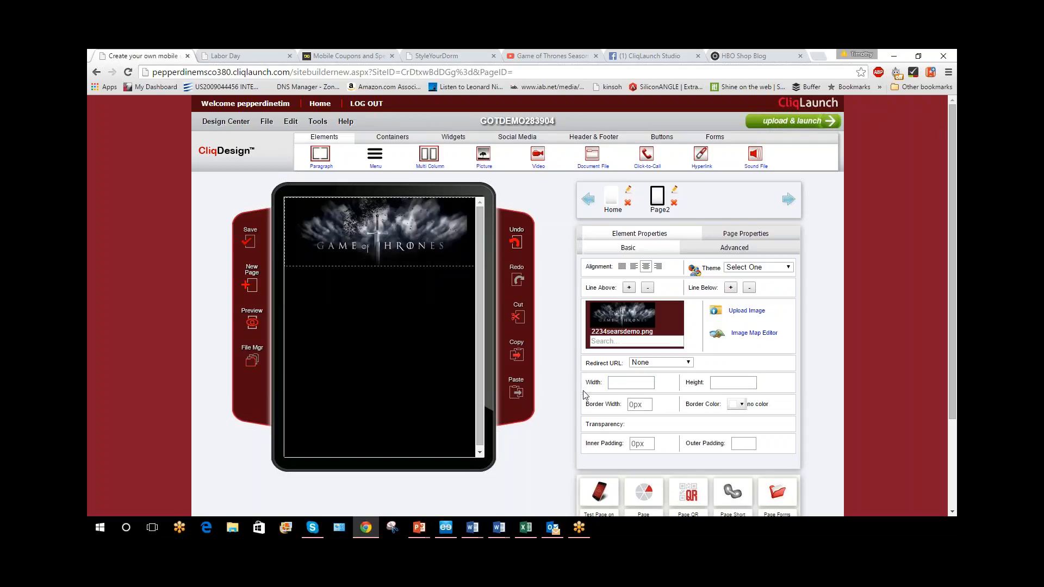
left_click(649, 383)
type("100%")
key("Return")
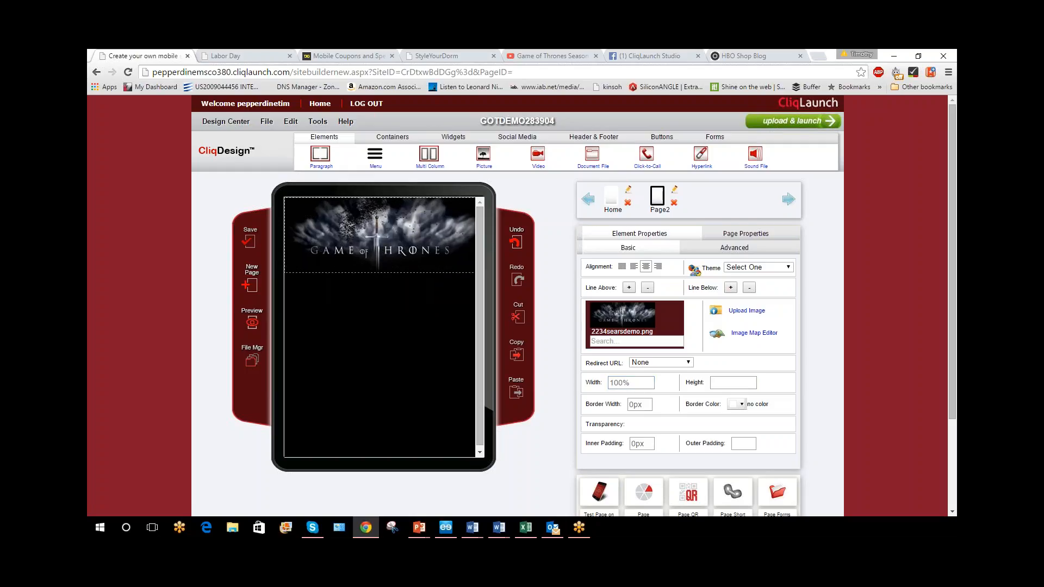
left_click(261, 237)
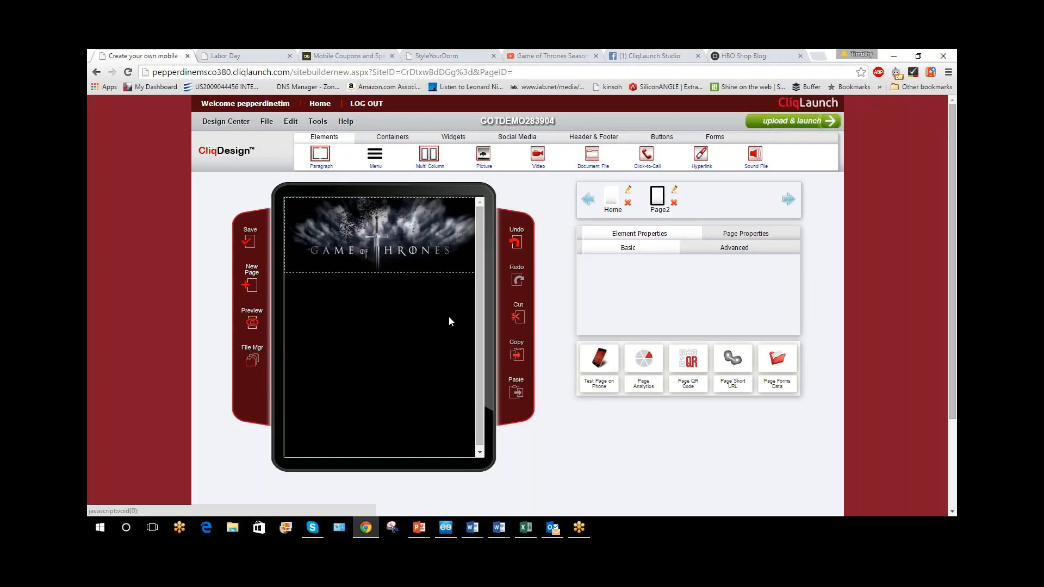
left_click(358, 250)
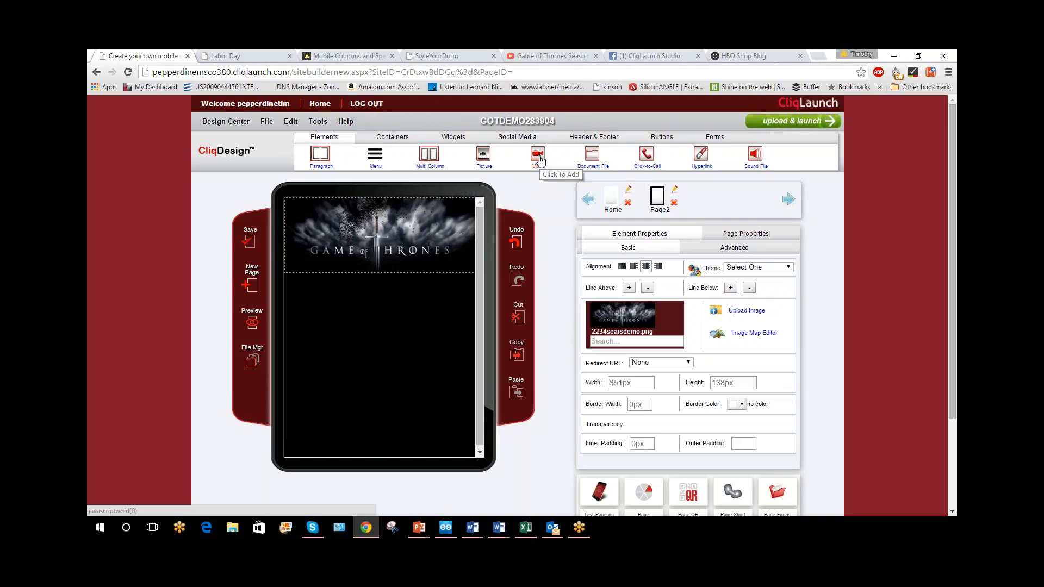
Add a Video element below the banner picture, check its choice of videos and delete the element
left_click_drag(538, 158, 416, 307)
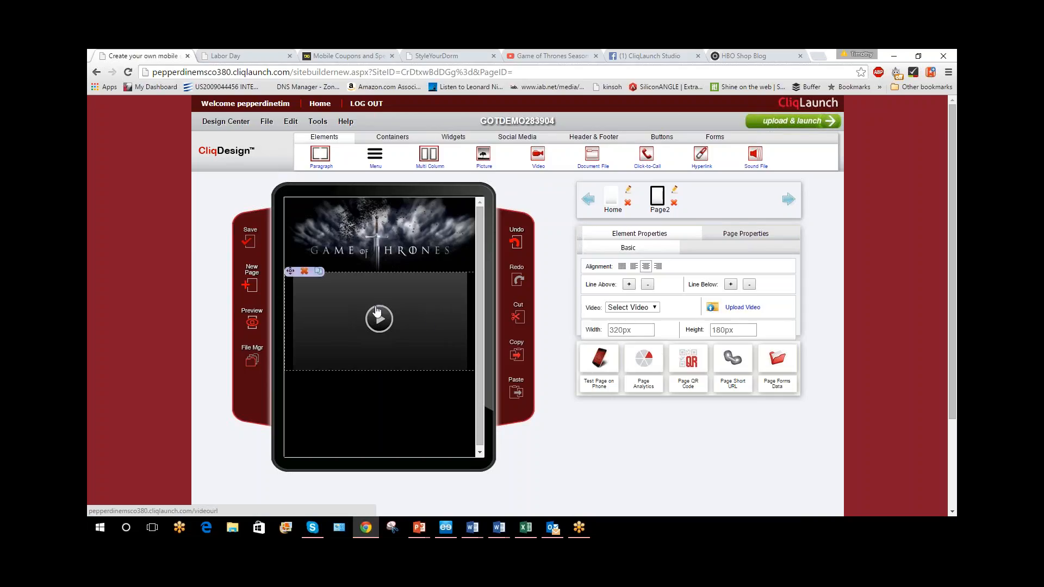
left_click(655, 308)
left_click(656, 310)
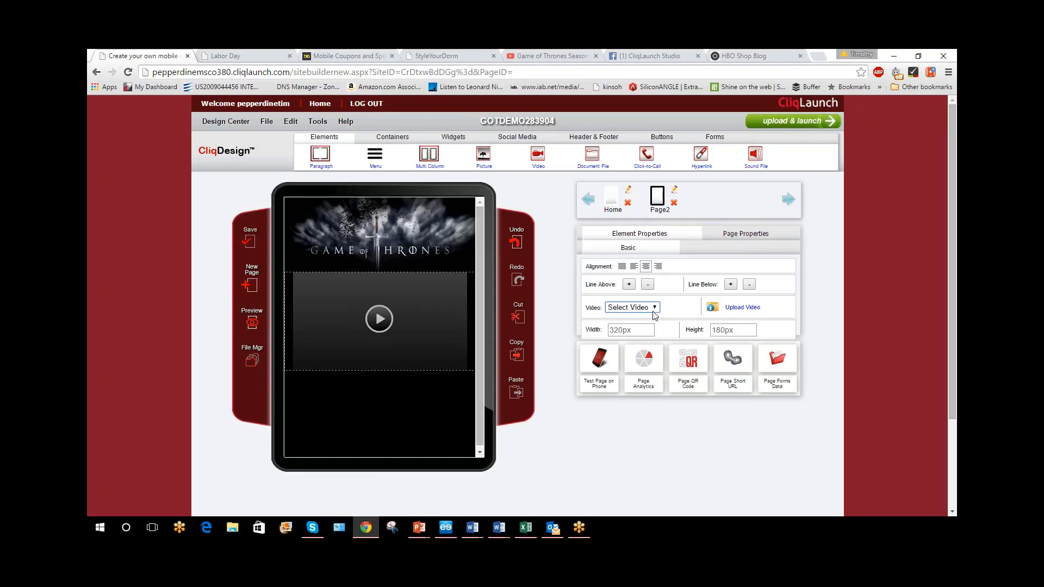
mouse_move(337, 300)
left_click(304, 271)
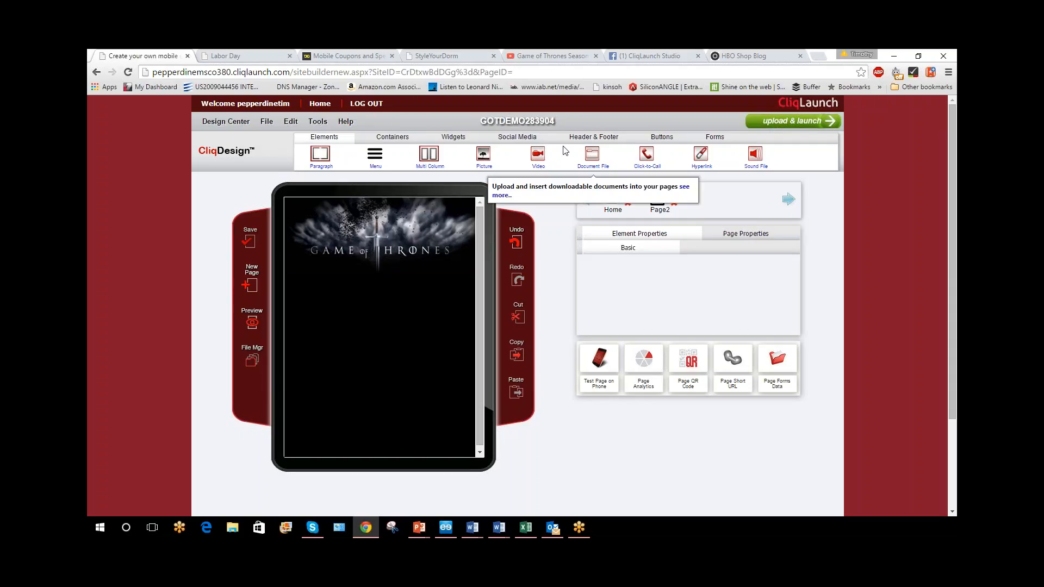
Add a You Tube Video widget below the banner picture and open its element properties
left_click(449, 141)
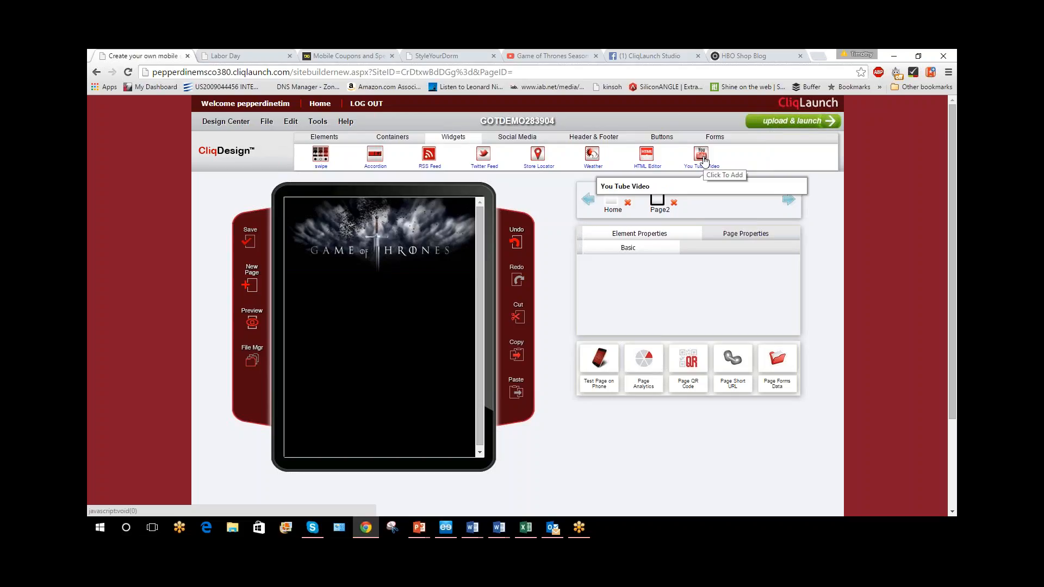
left_click_drag(703, 159, 370, 297)
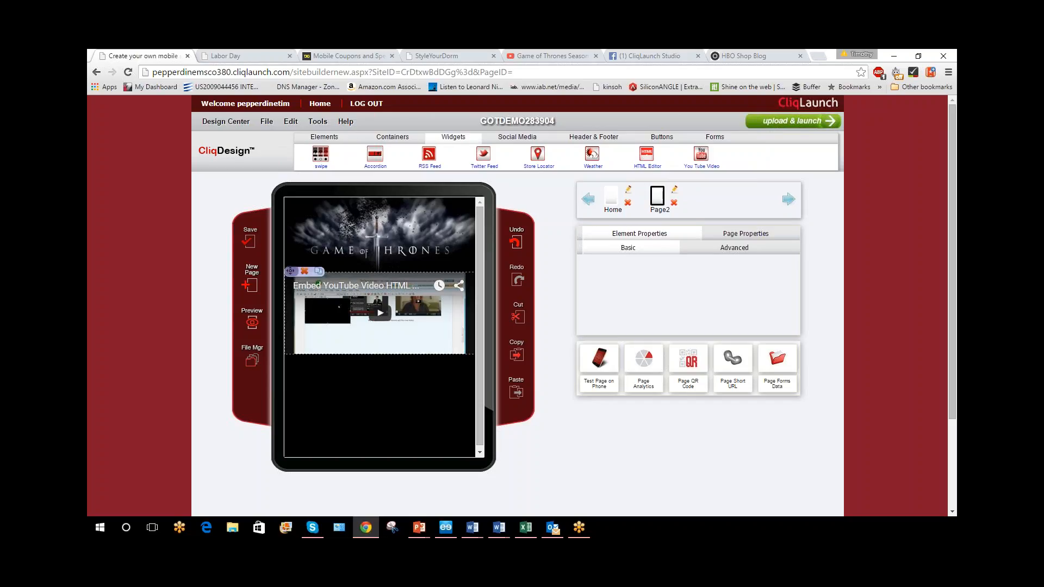
left_click(291, 271)
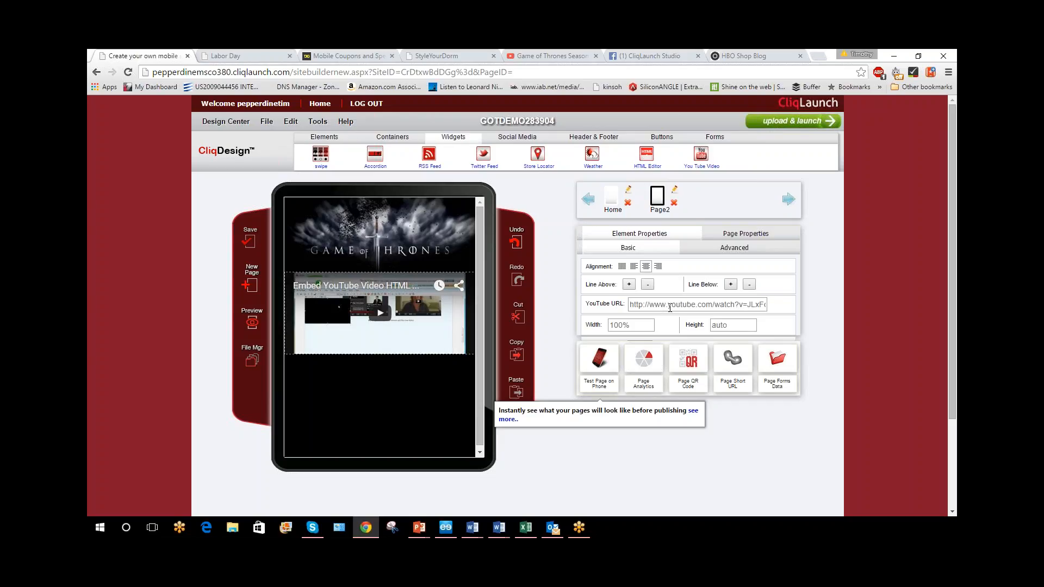
Copy the address of the "Game of Thrones Season 5: Trailer #2 - The Wheel (HBO)" video and paste it as the widget's YouTube URL
left_click(555, 56)
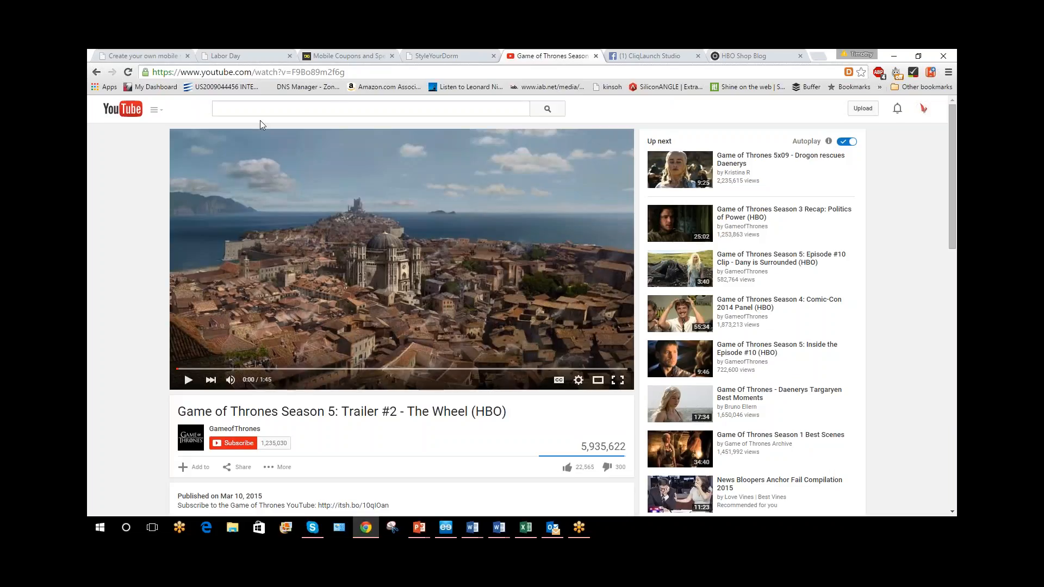
left_click(300, 73)
key("ctrl+c")
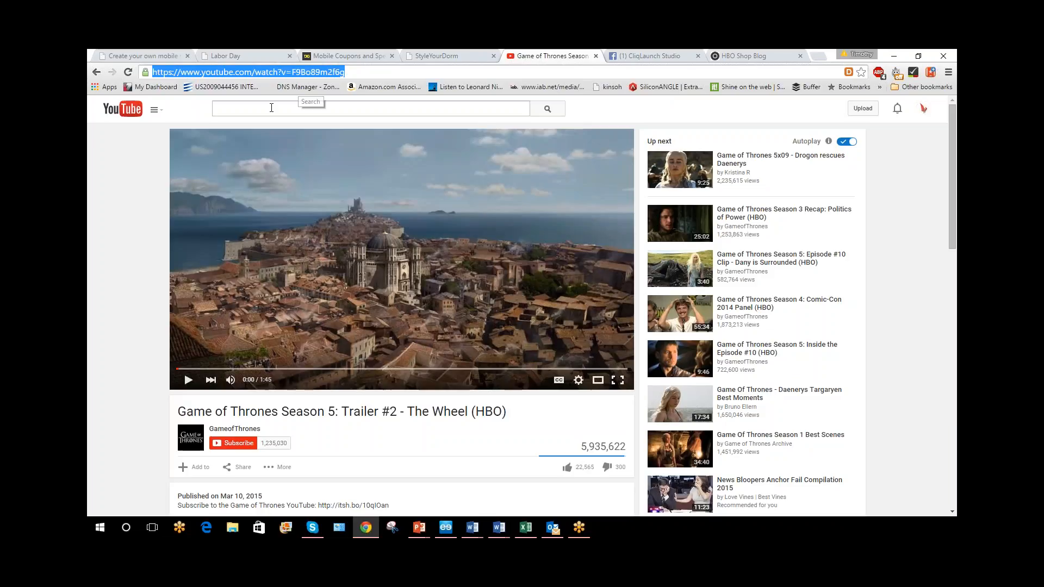
left_click(157, 56)
triple_click(697, 304)
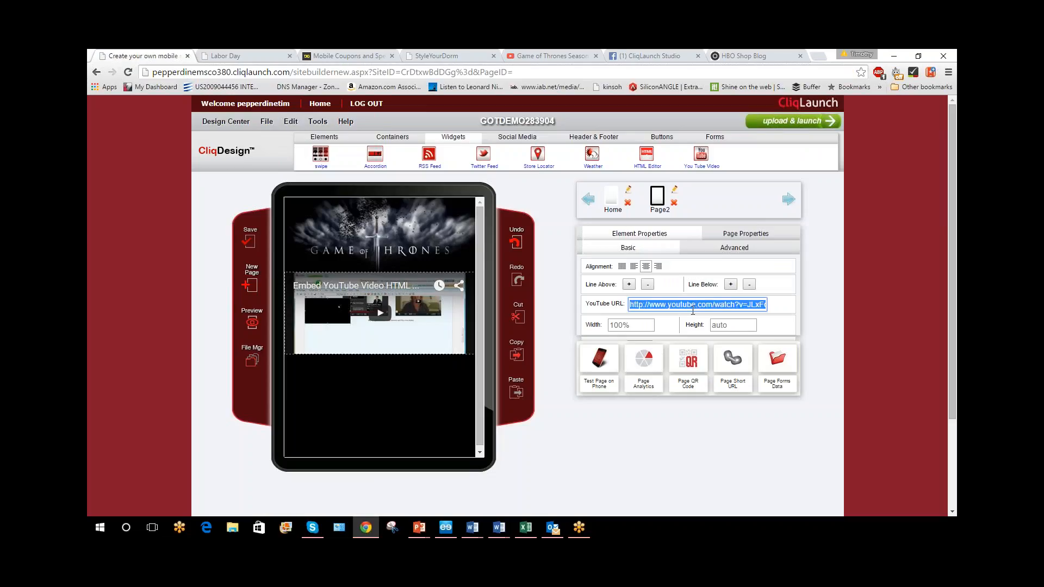
key("ctrl+v")
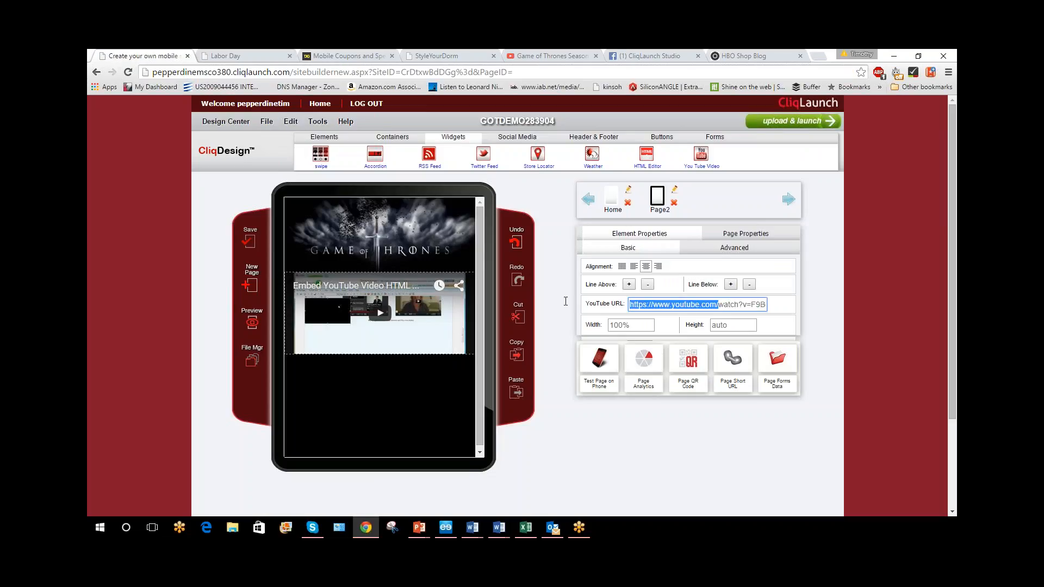
Change the pasted YouTube URL's prefix to http, apply it to the widget and save the page
left_click(635, 306)
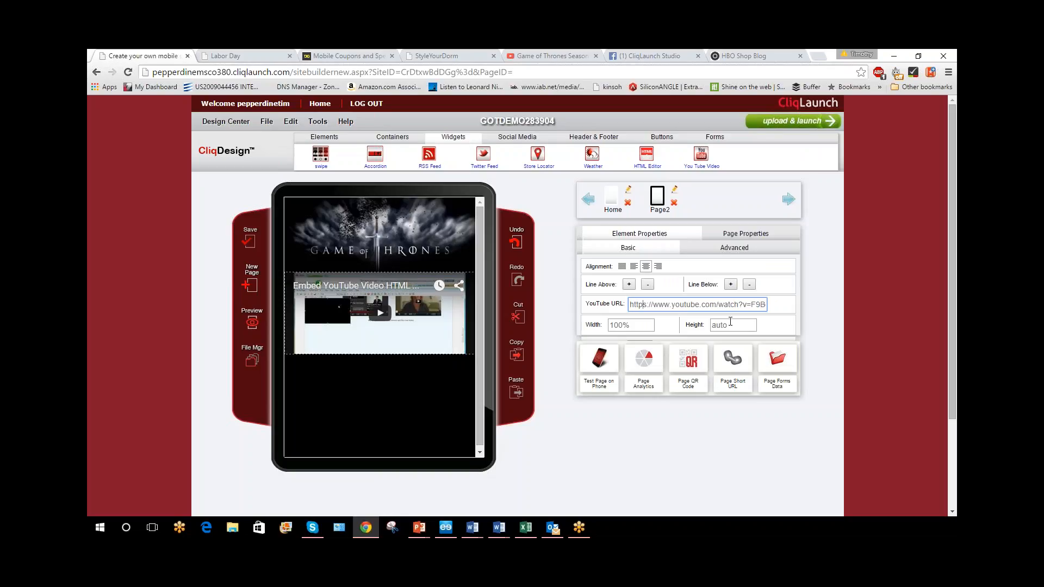
key("BackSpace")
key("Return")
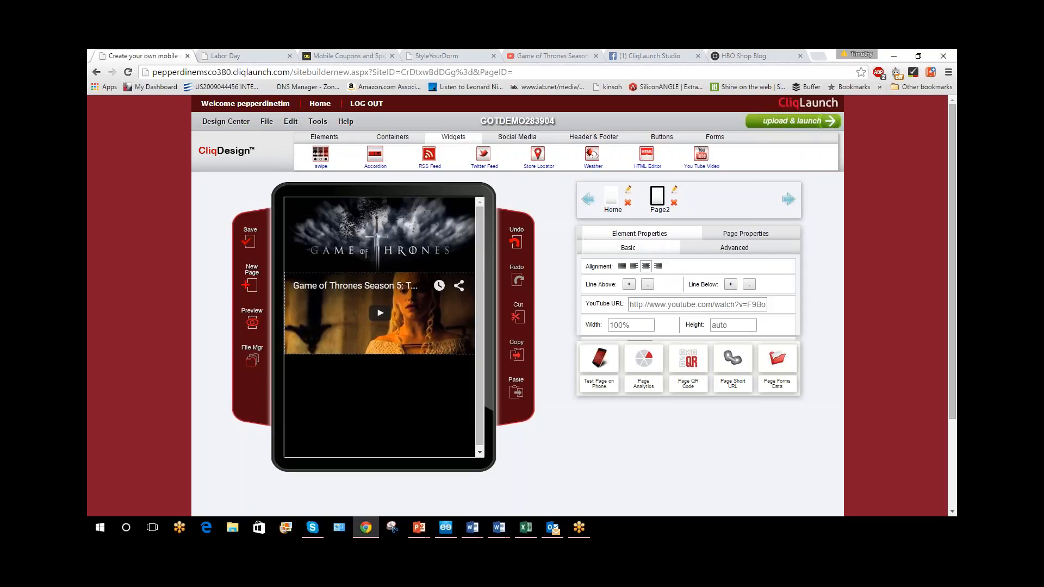
left_click(247, 239)
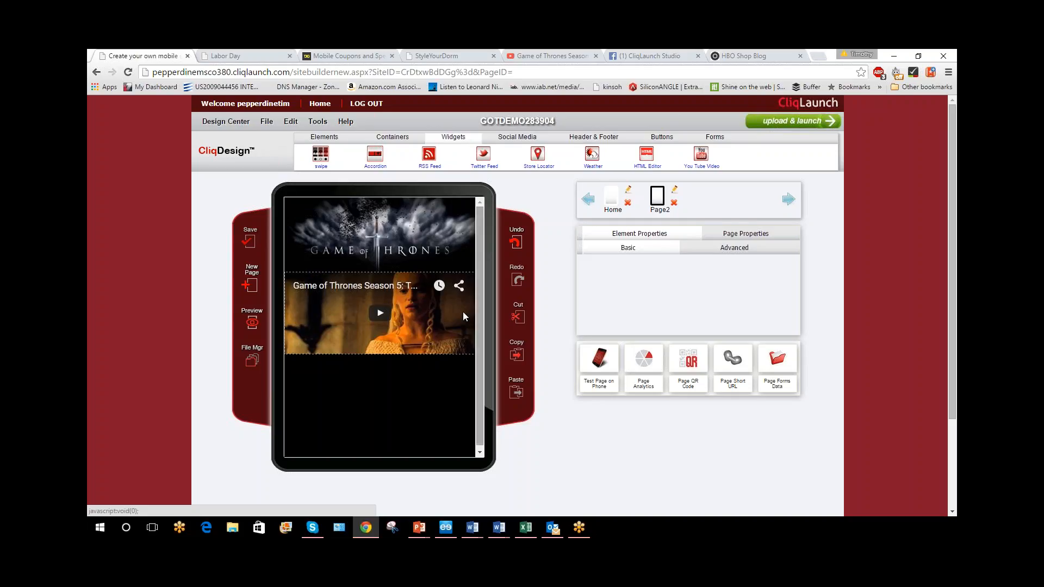
left_click(321, 274)
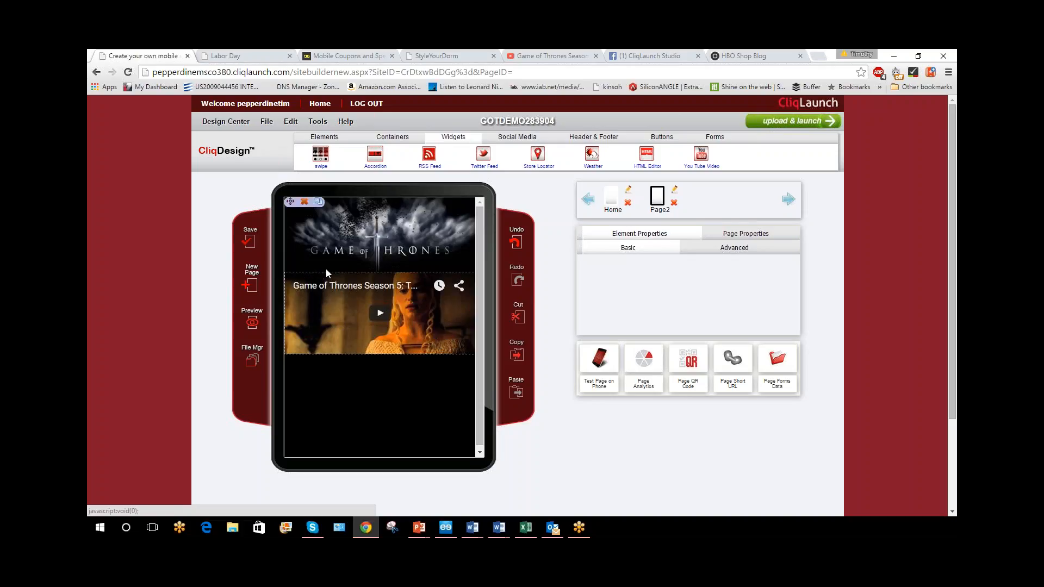
left_click(254, 248)
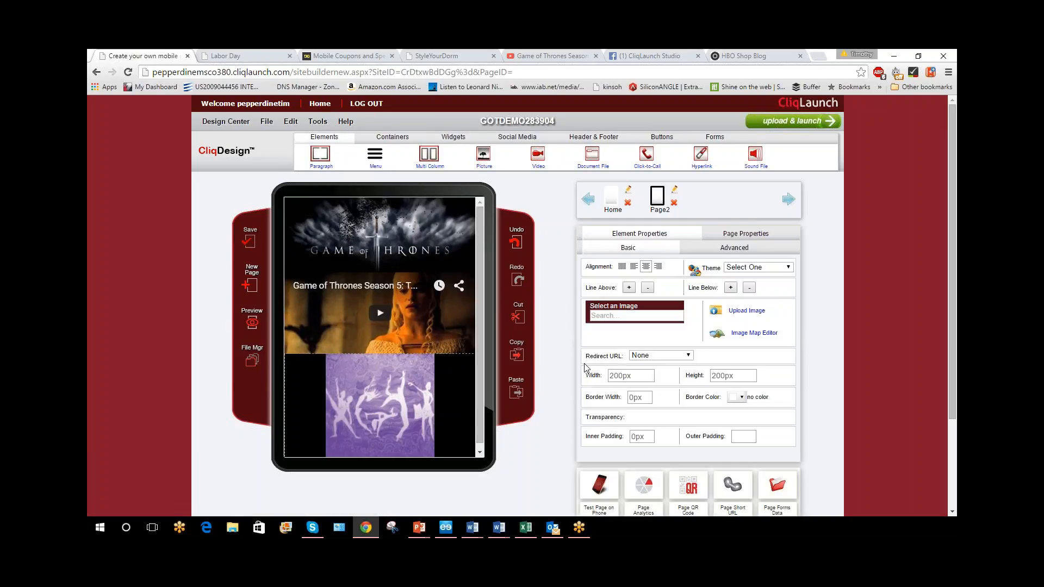
Set the placeholder picture below the video to 1234searsdemo.png and clear its height and width
left_click(631, 310)
left_click(630, 359)
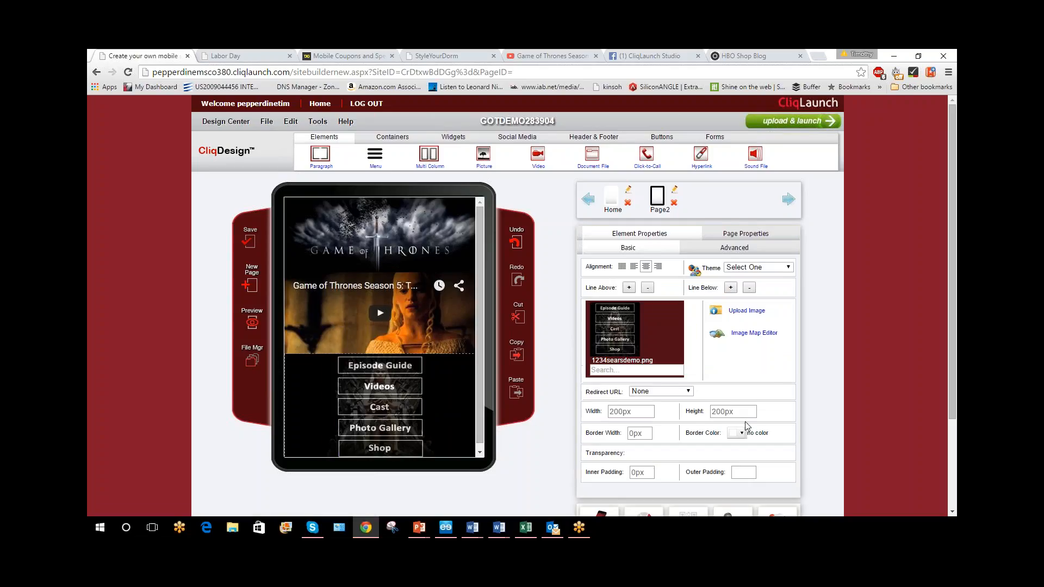
left_click_drag(753, 411, 589, 412)
key("BackSpace")
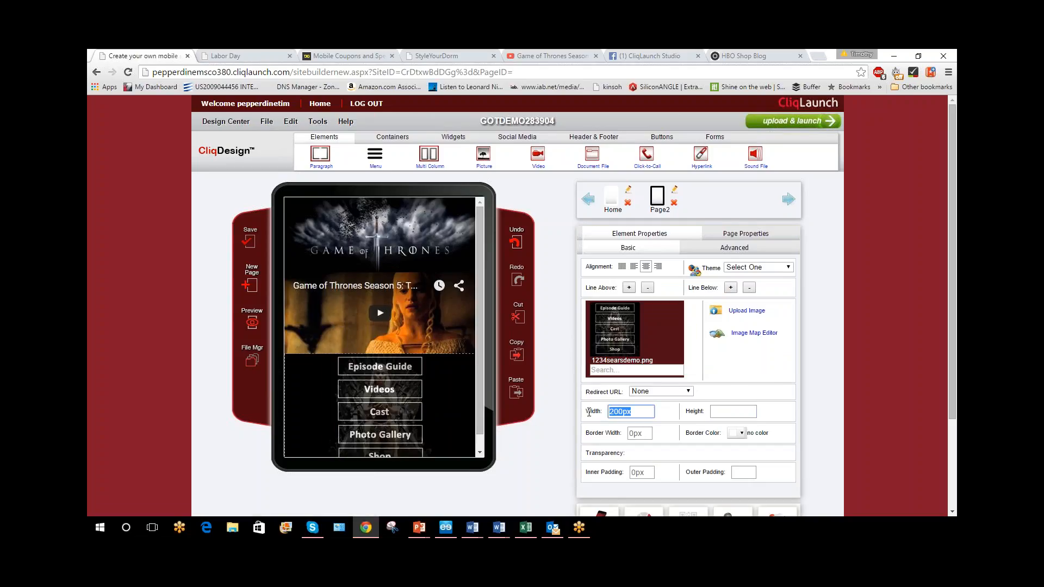
key("BackSpace")
left_click_drag(481, 310, 476, 425)
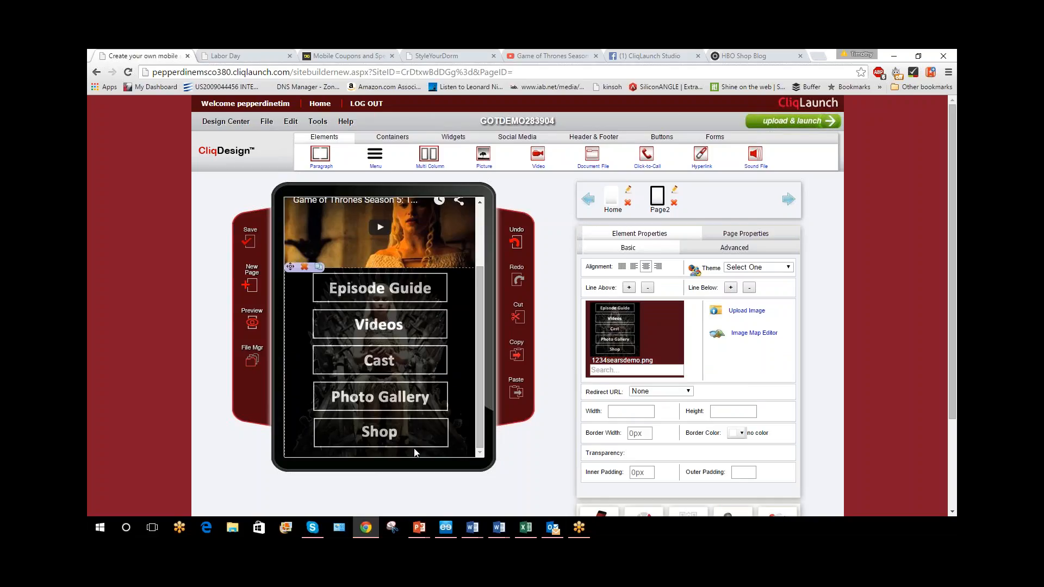
Open the menu picture in the Image Map Editor and add a rectangular area covering the Episode Guide button
left_click(407, 335)
mouse_move(759, 339)
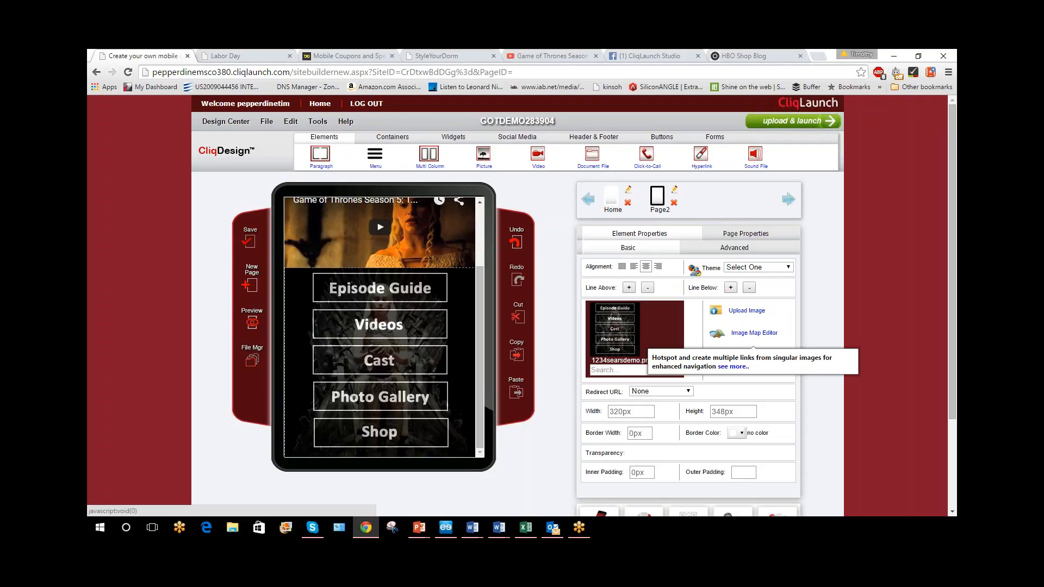
left_click(755, 336)
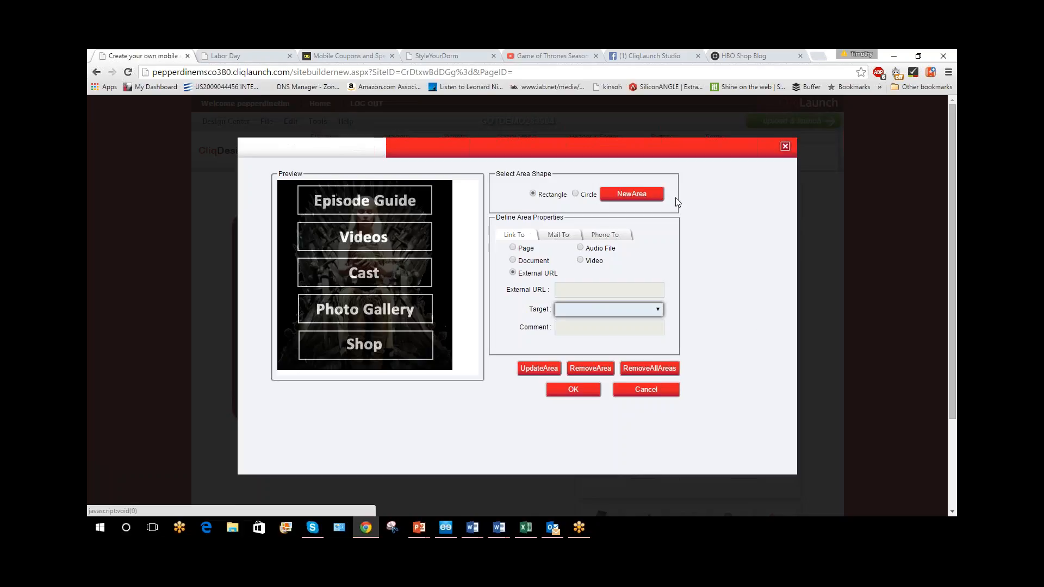
left_click(620, 199)
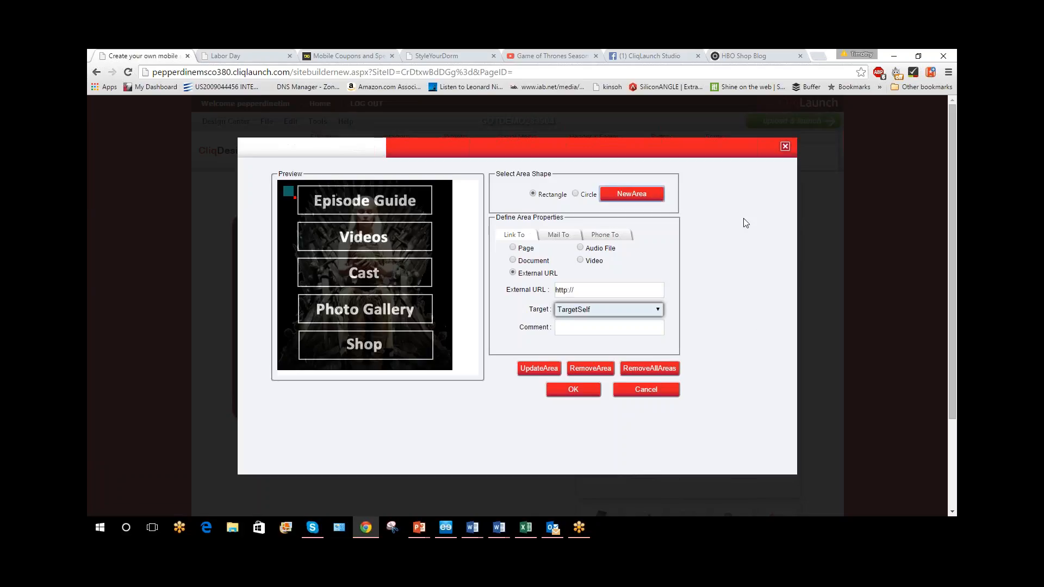
left_click_drag(288, 192, 440, 219)
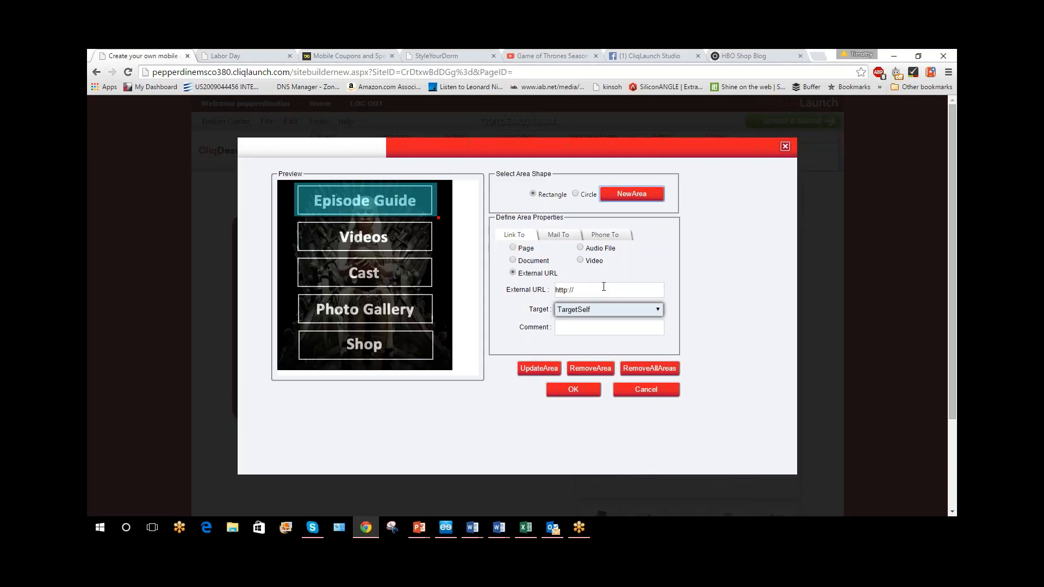
Examine the link types available for the area: document, audio file, video, page, mail and phone
left_click(512, 260)
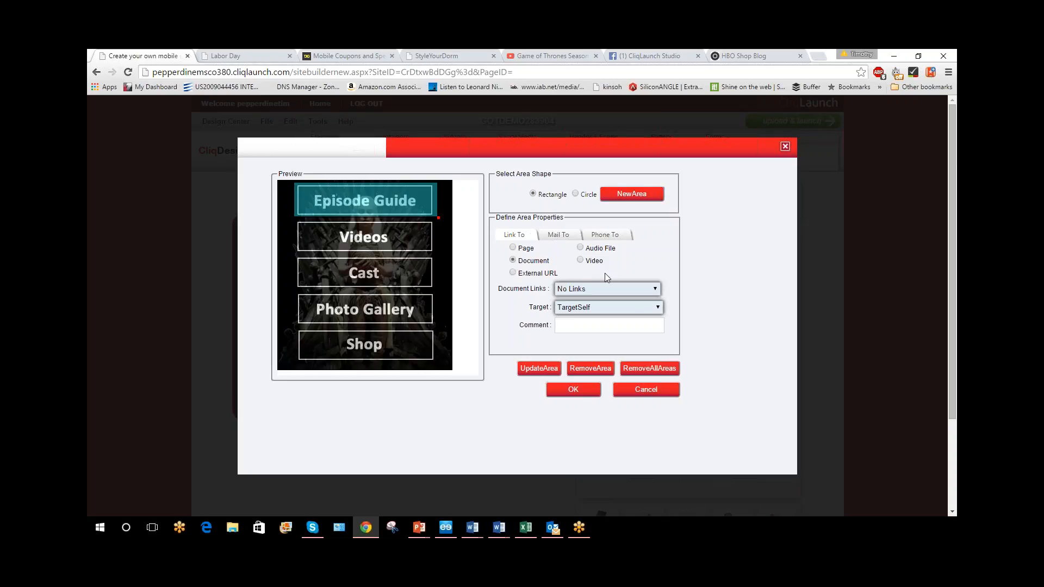
left_click(580, 248)
left_click(592, 266)
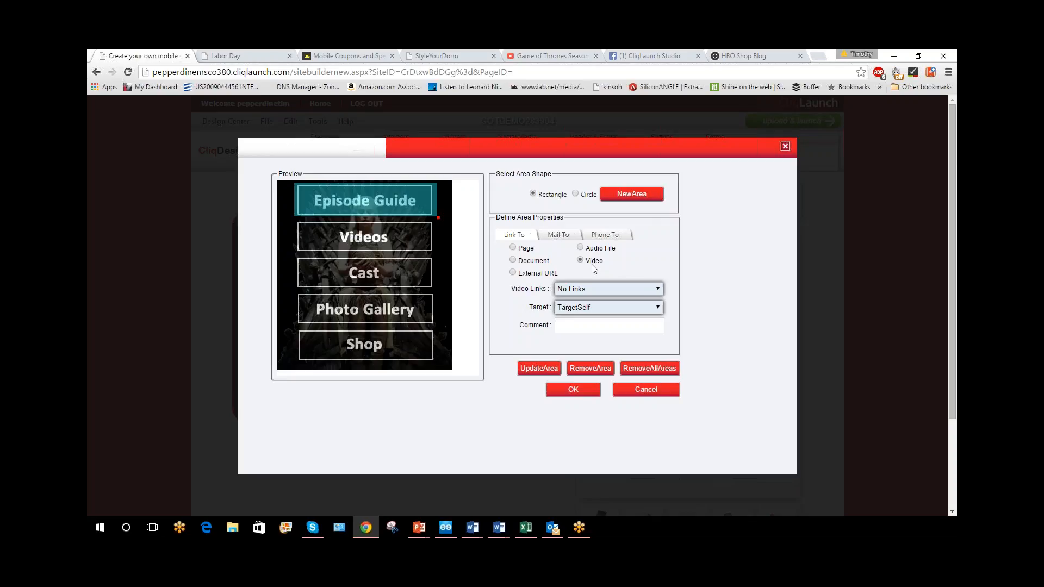
left_click(523, 250)
left_click(611, 286)
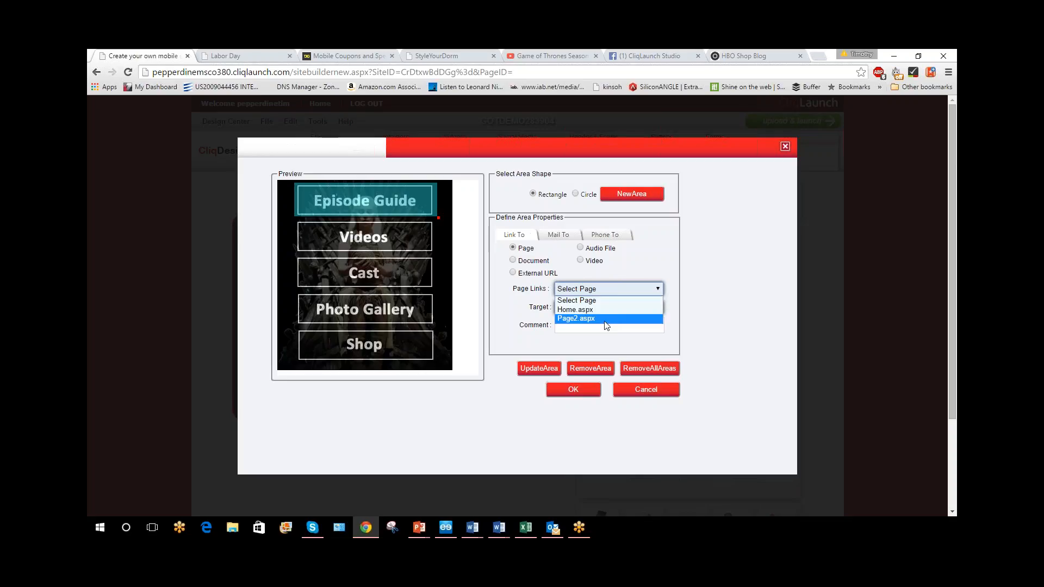
left_click(578, 270)
left_click(559, 235)
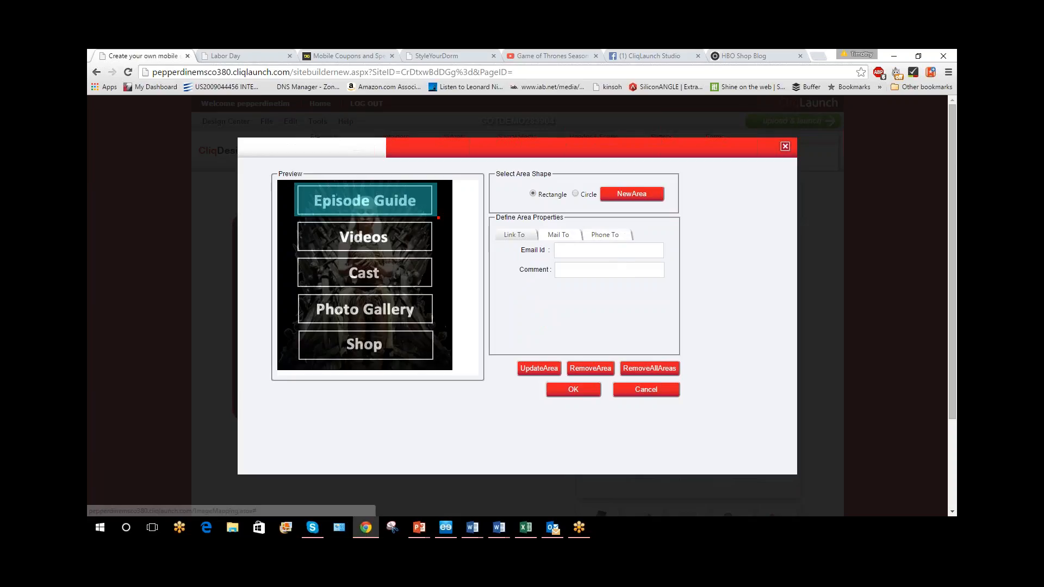
left_click(604, 234)
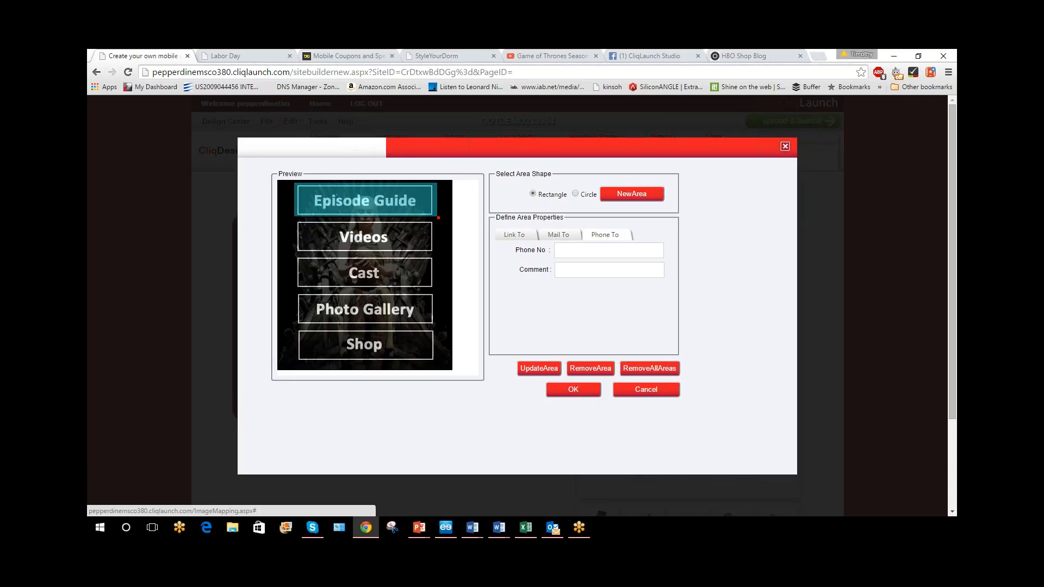
left_click(601, 248)
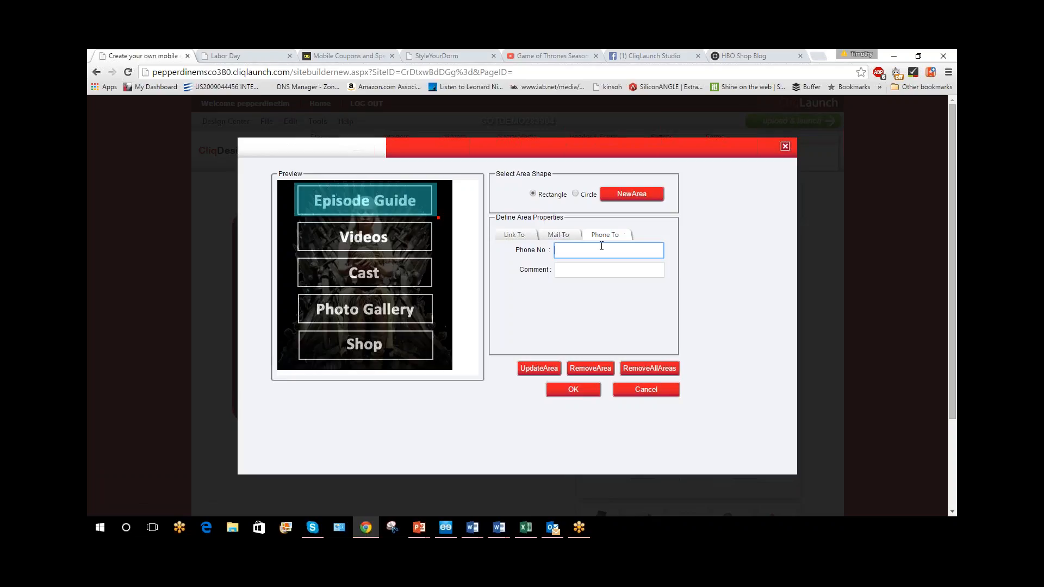
left_click(511, 238)
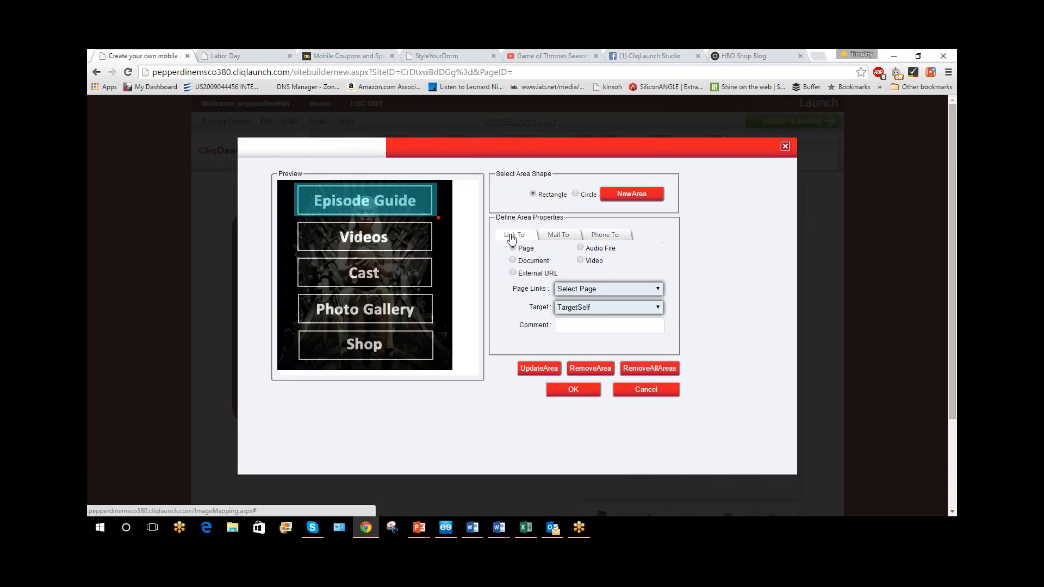
left_click(513, 273)
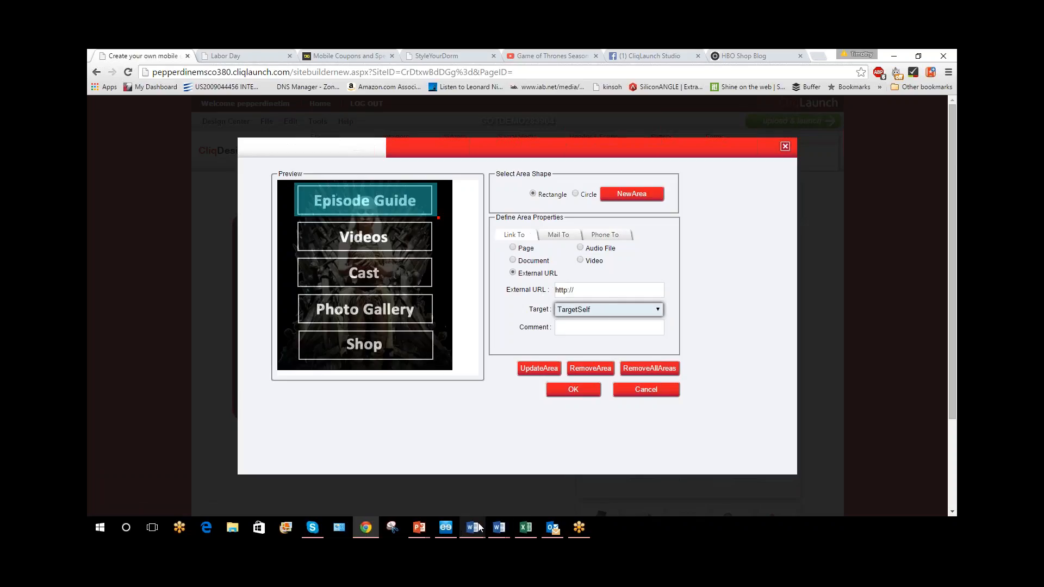
mouse_move(478, 527)
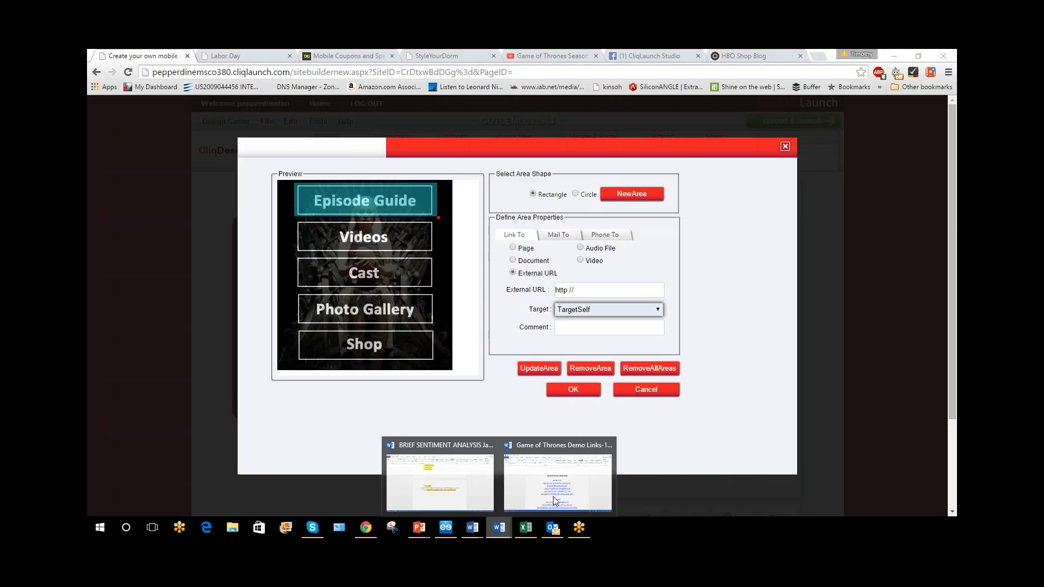
left_click(555, 501)
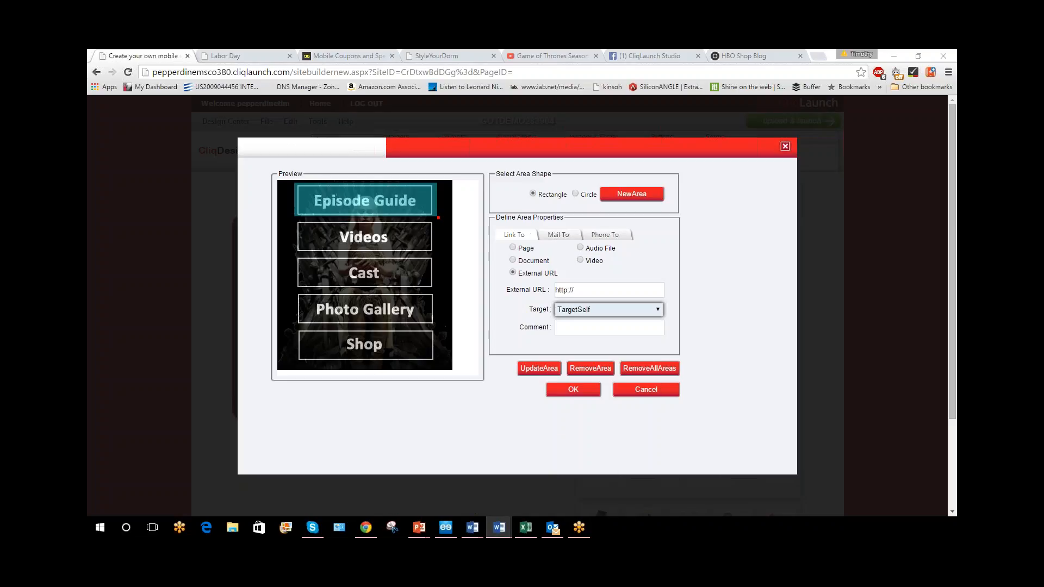
left_click(588, 290)
key("ctrl+a")
key("ctrl+v")
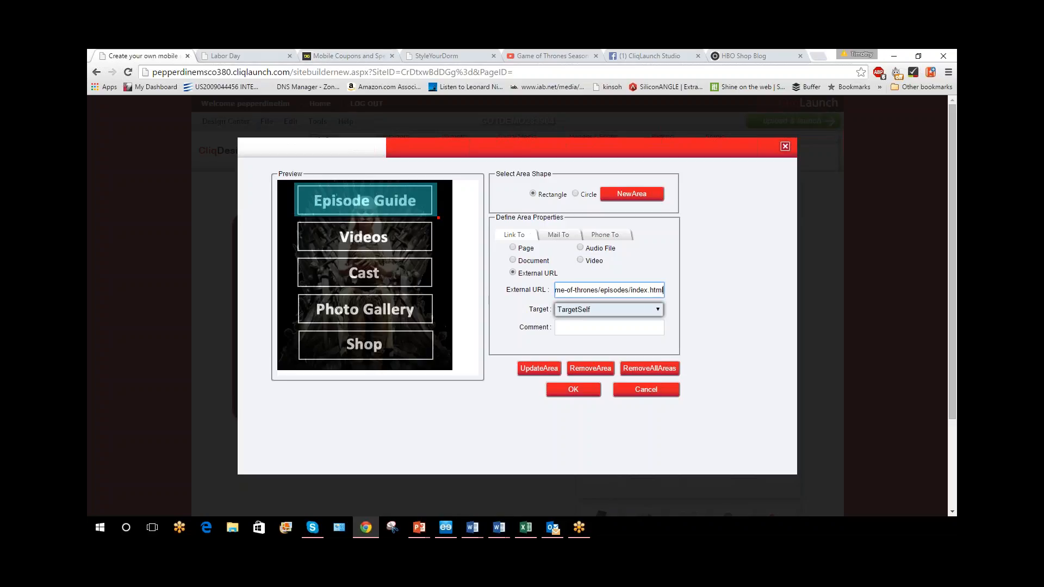
key("ctrl+a")
left_click(538, 369)
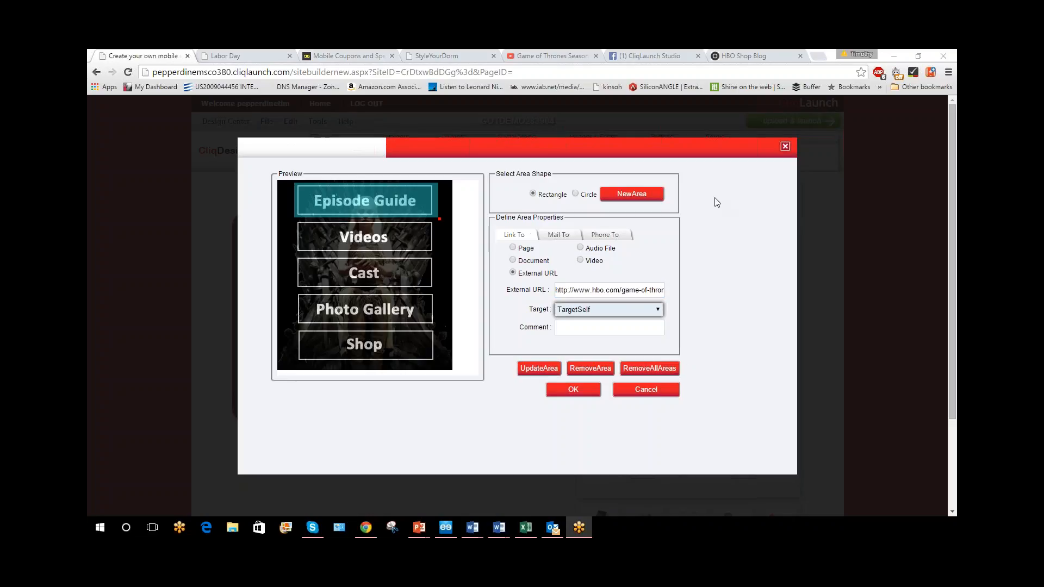
left_click(640, 196)
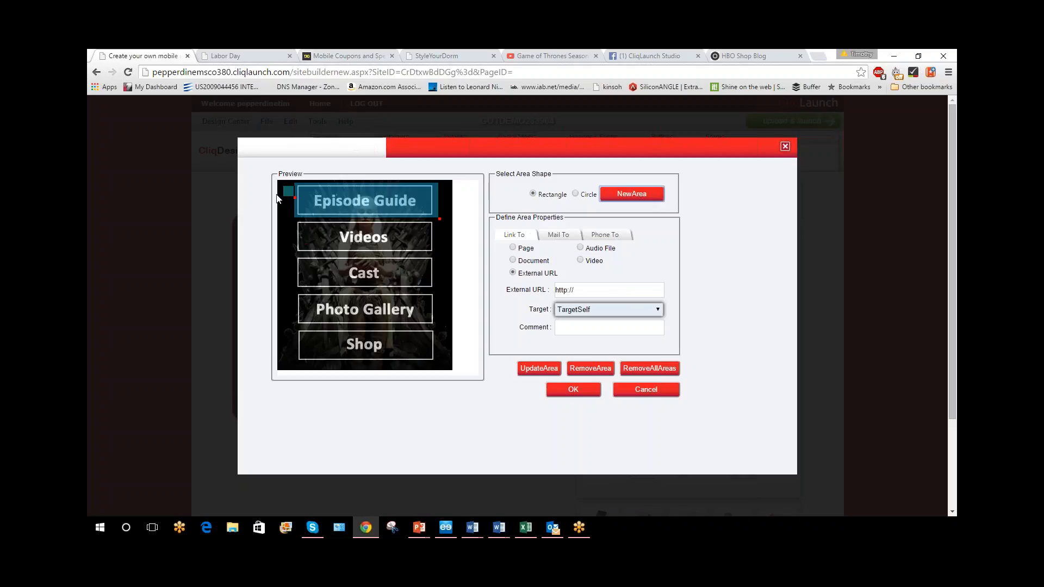
left_click_drag(288, 191, 439, 261)
key("alt+Tab")
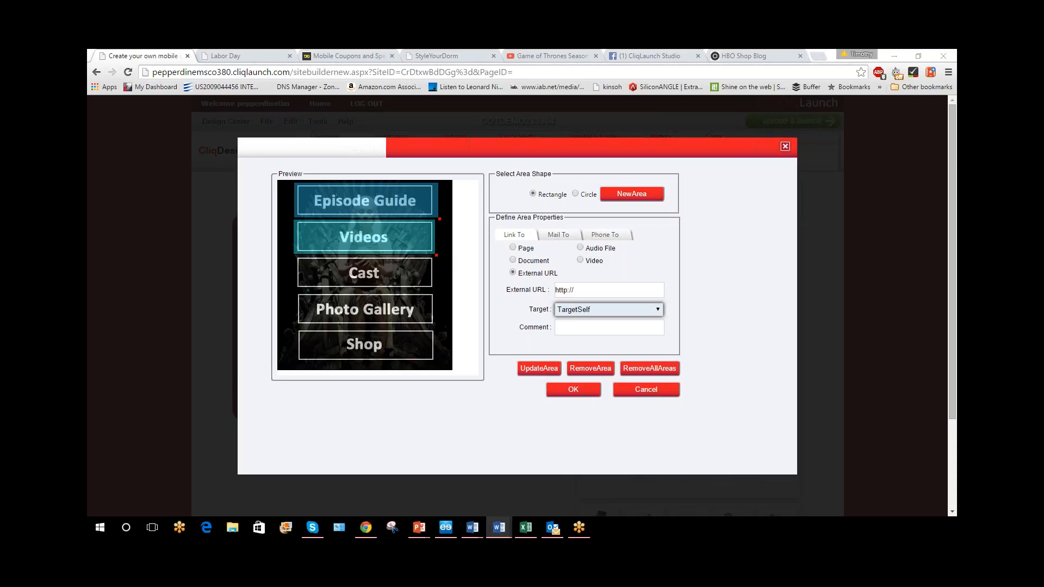
left_click_drag(585, 291, 508, 296)
type("http://m.hbo.com/got/got_vi/")
left_click(550, 367)
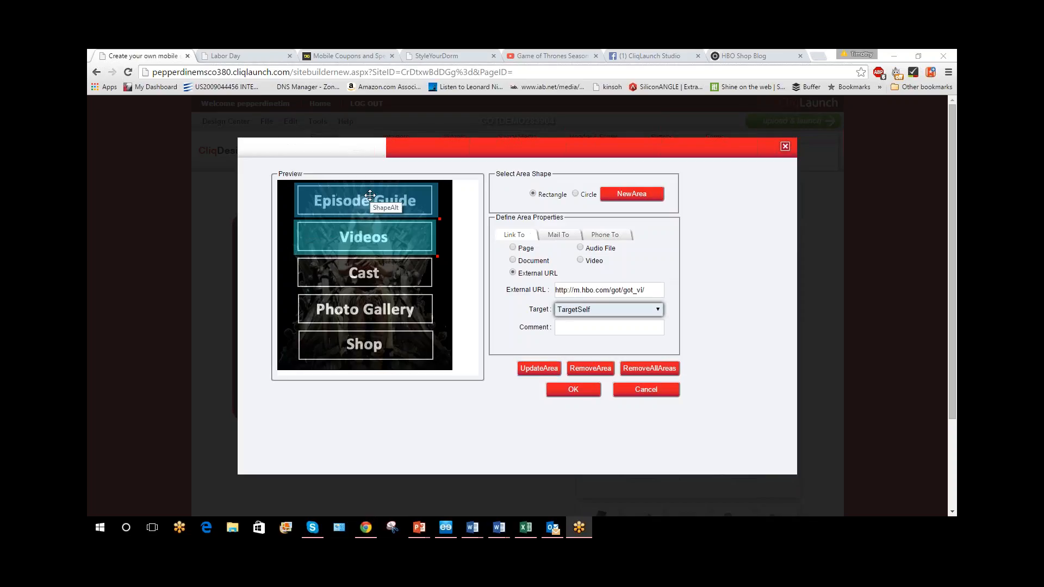
left_click(587, 389)
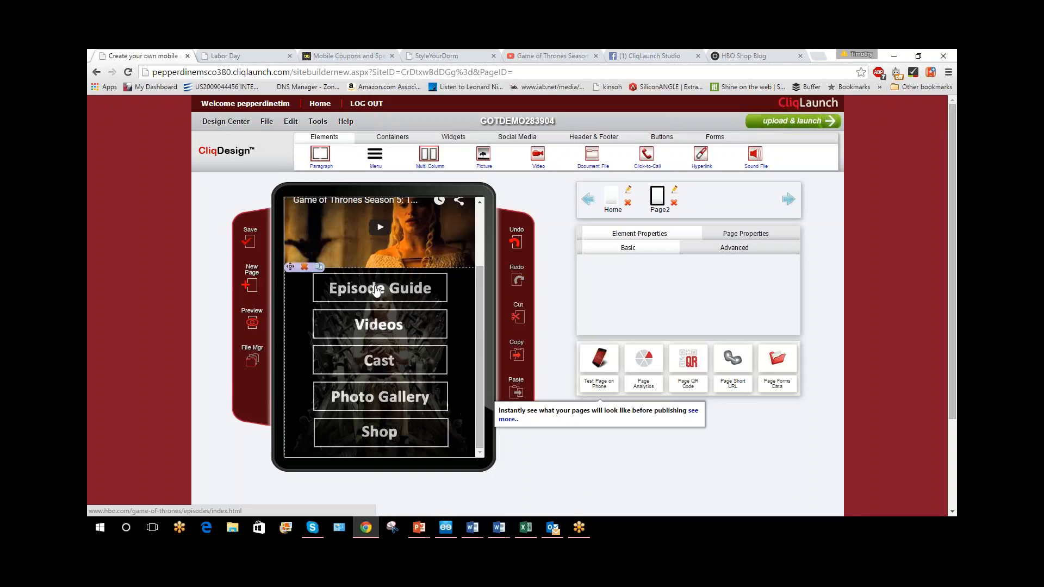
Save the page and preview it on the Android phone
scroll(348, 347, "up", 2)
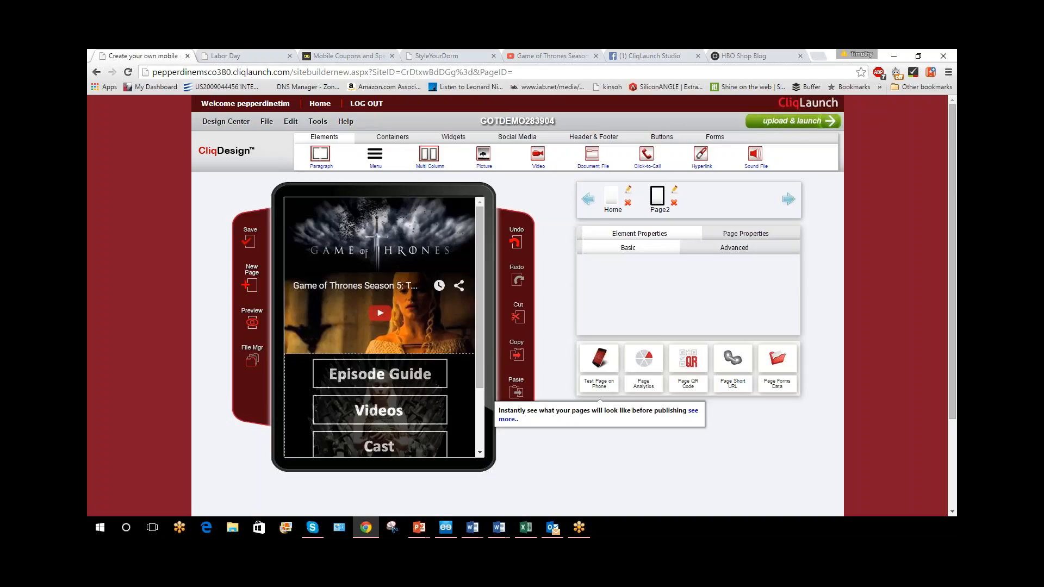
left_click(249, 242)
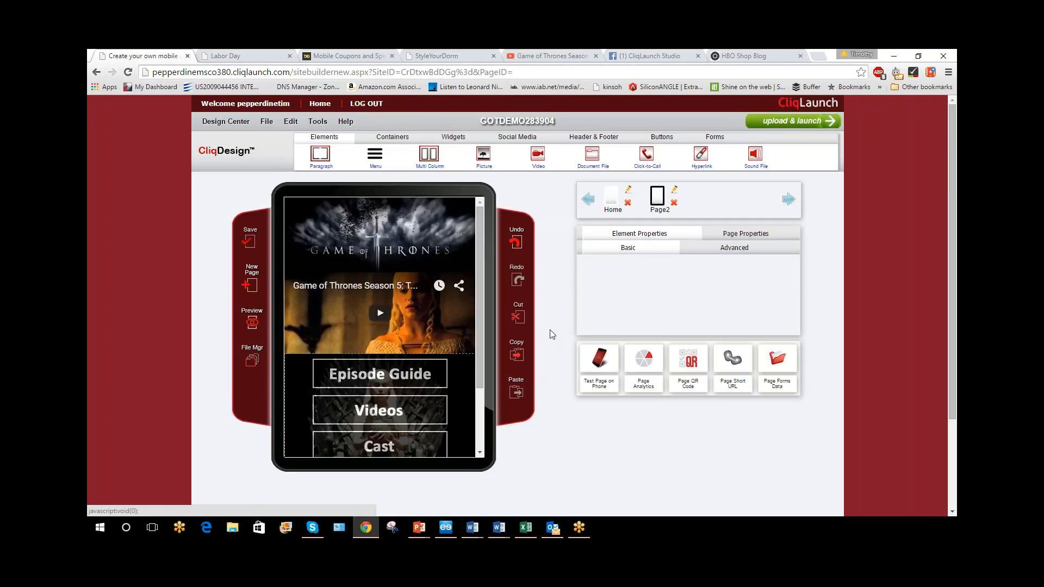
left_click(252, 324)
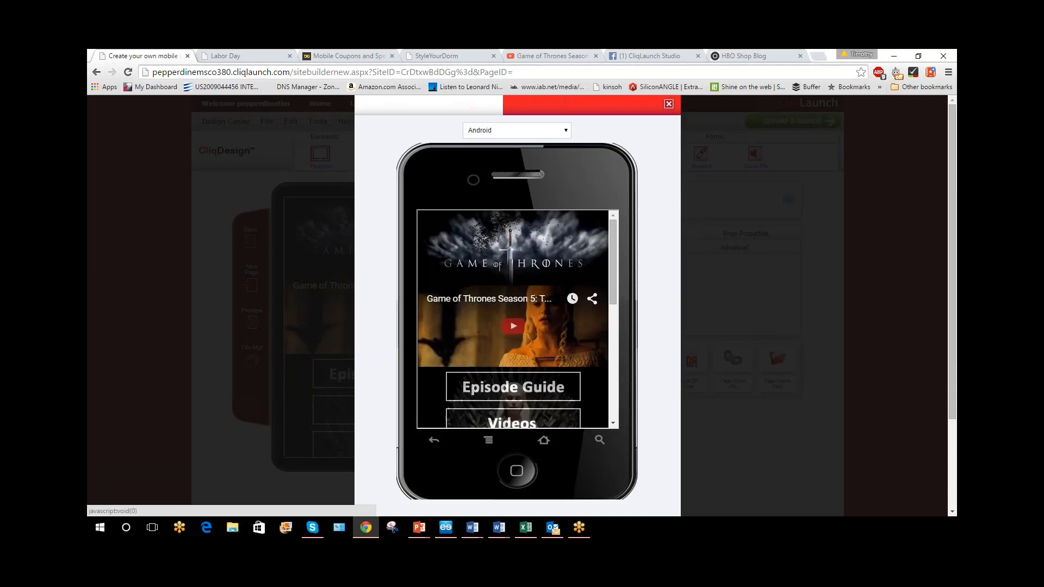
mouse_move(613, 281)
left_mouse_down()
mouse_move(614, 350)
mouse_move(614, 275)
left_mouse_up()
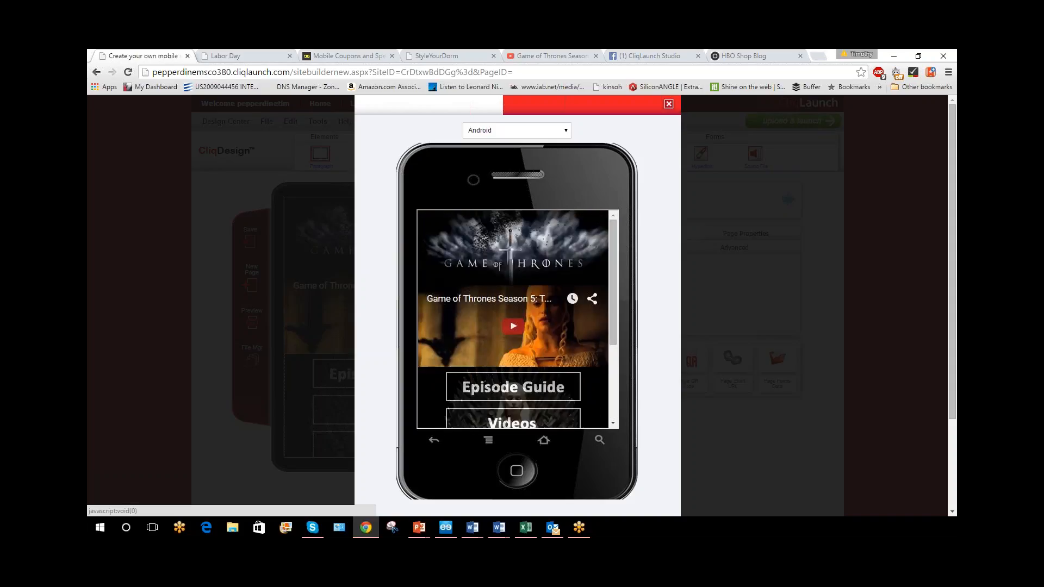
Test the Episode Guide link in the phone preview and close the preview
left_click(536, 387)
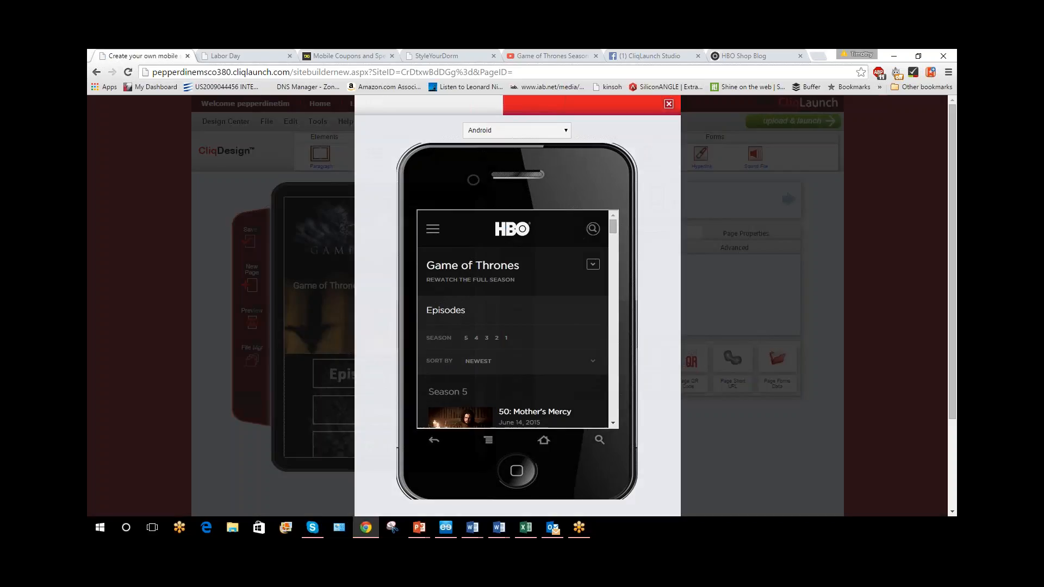
left_click(669, 103)
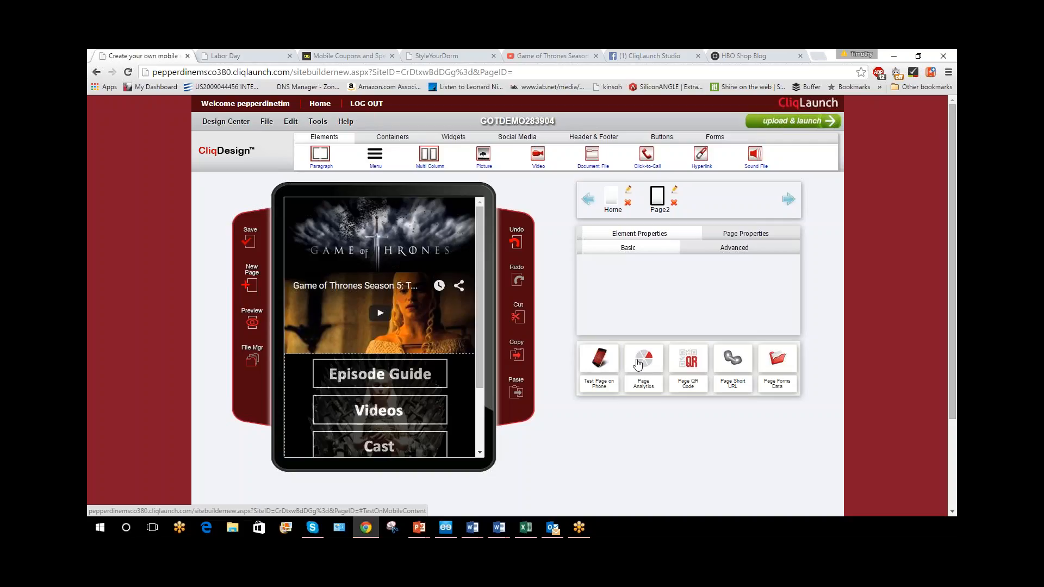
Test the page in the browser through its phone-test URL, playing and pausing the embedded trailer, and return to the editor
left_click(600, 371)
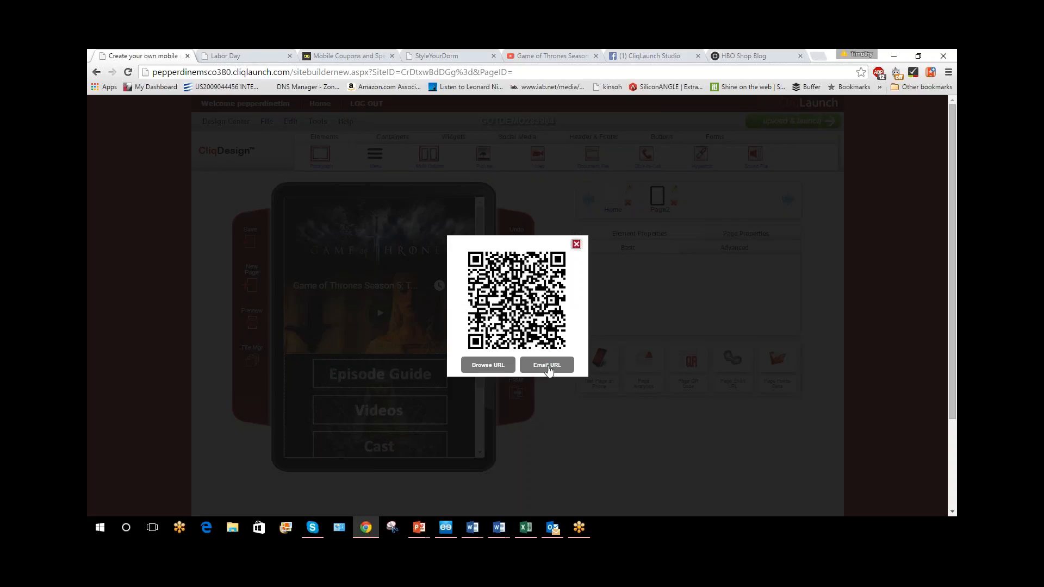
left_click(488, 364)
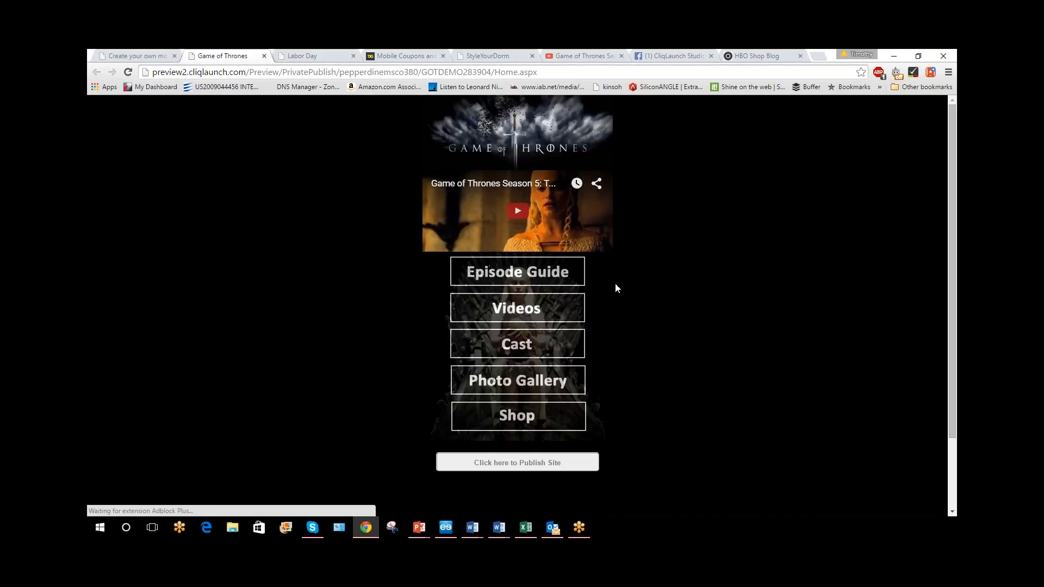
left_click(519, 212)
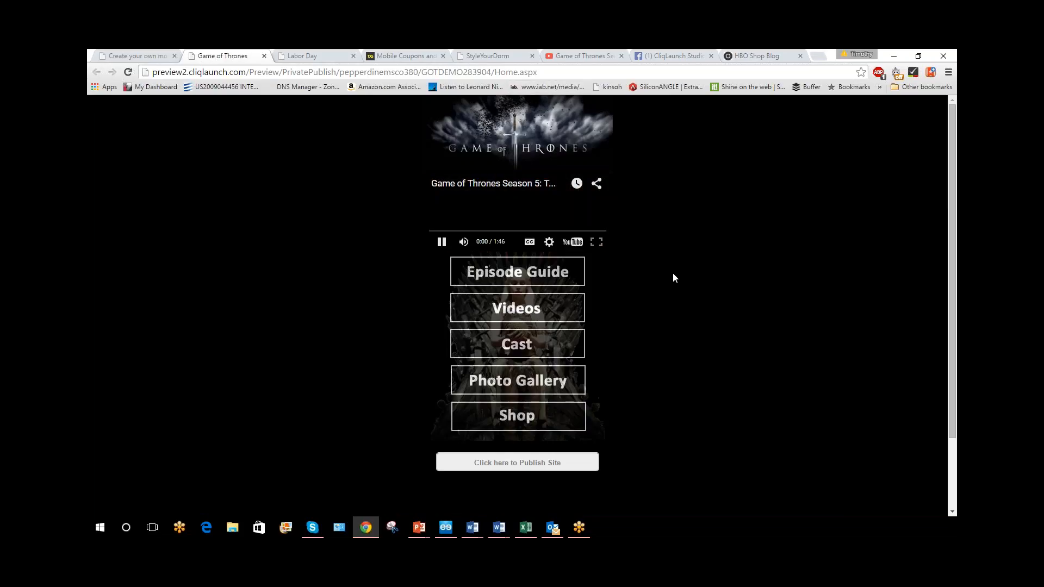
left_click(442, 242)
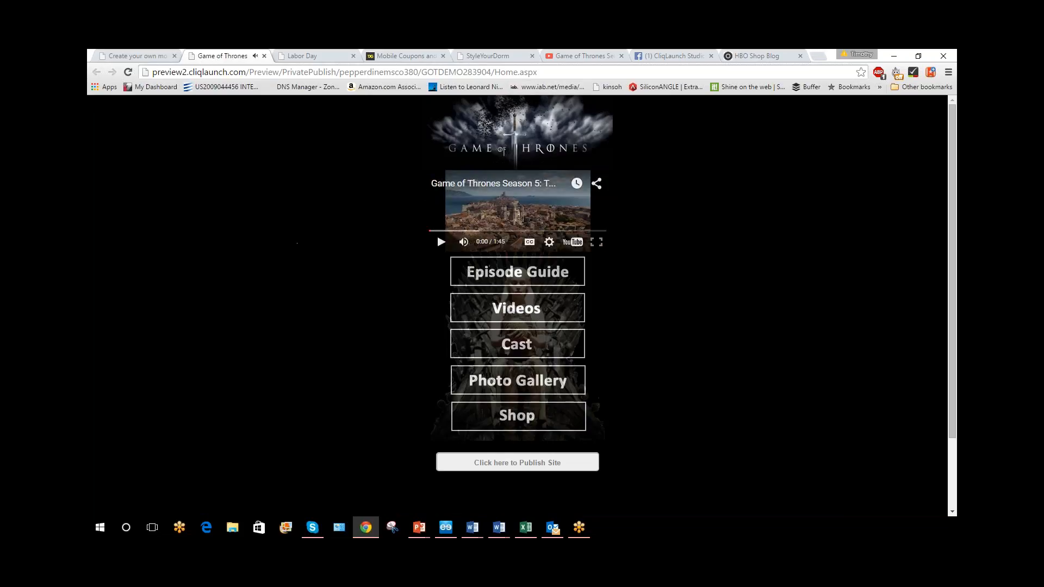
left_click(136, 56)
left_click(576, 245)
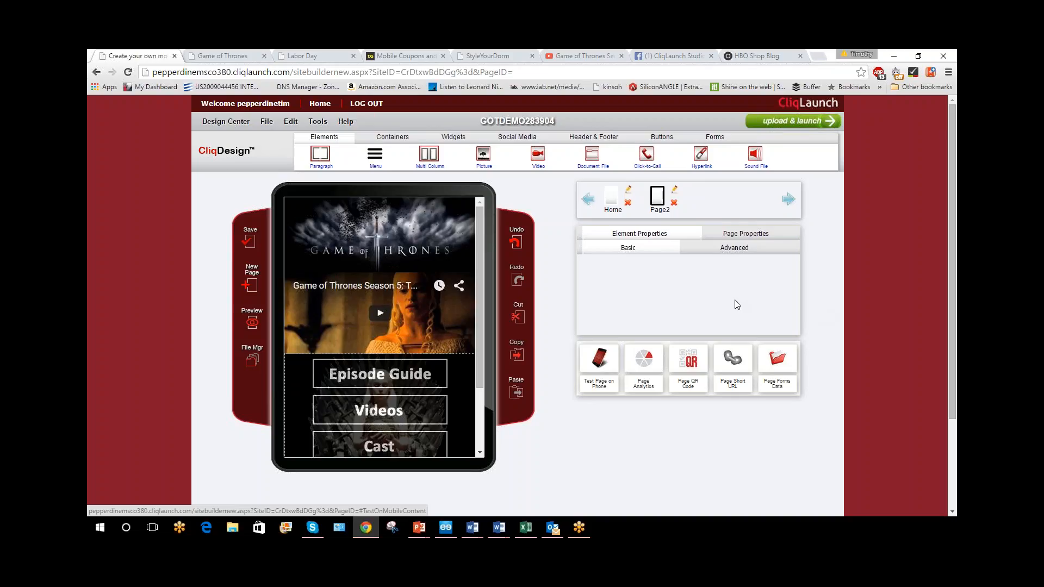
Add a paragraph above the banner with white (#FFFFFF) text reading "khvlv"
left_click(334, 158)
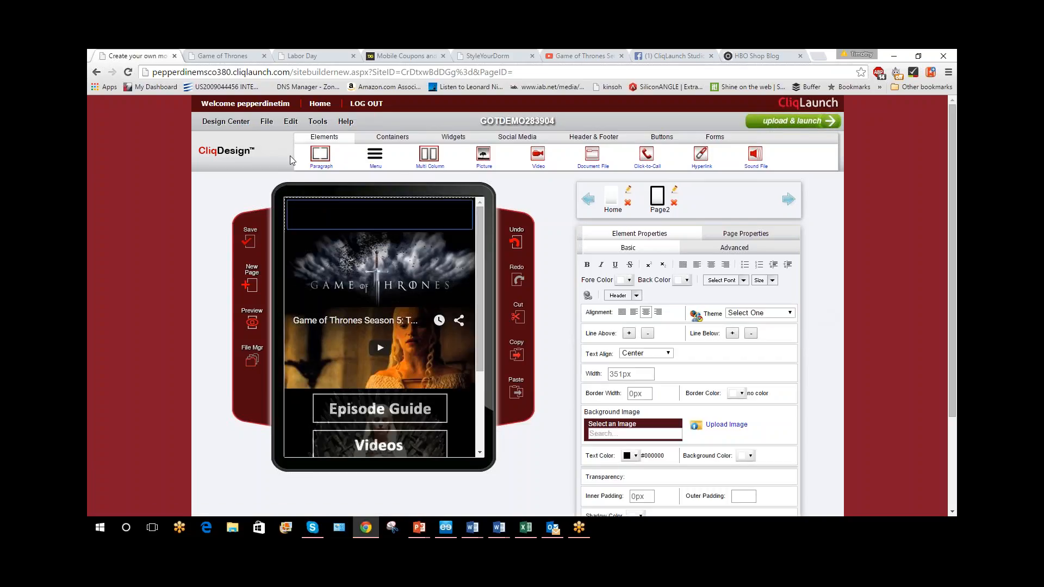
scroll(731, 385, "down", 2)
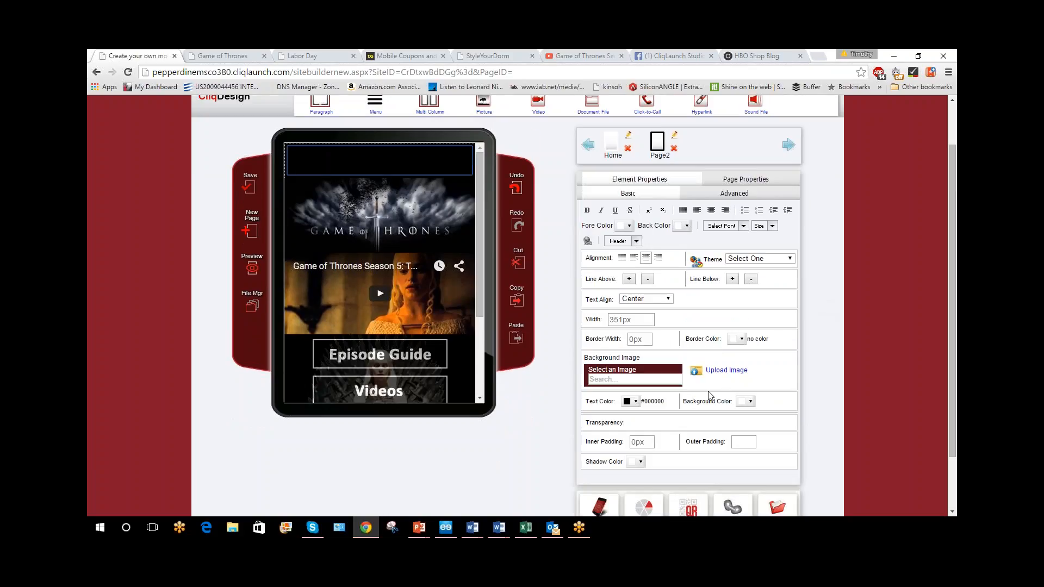
left_click(637, 402)
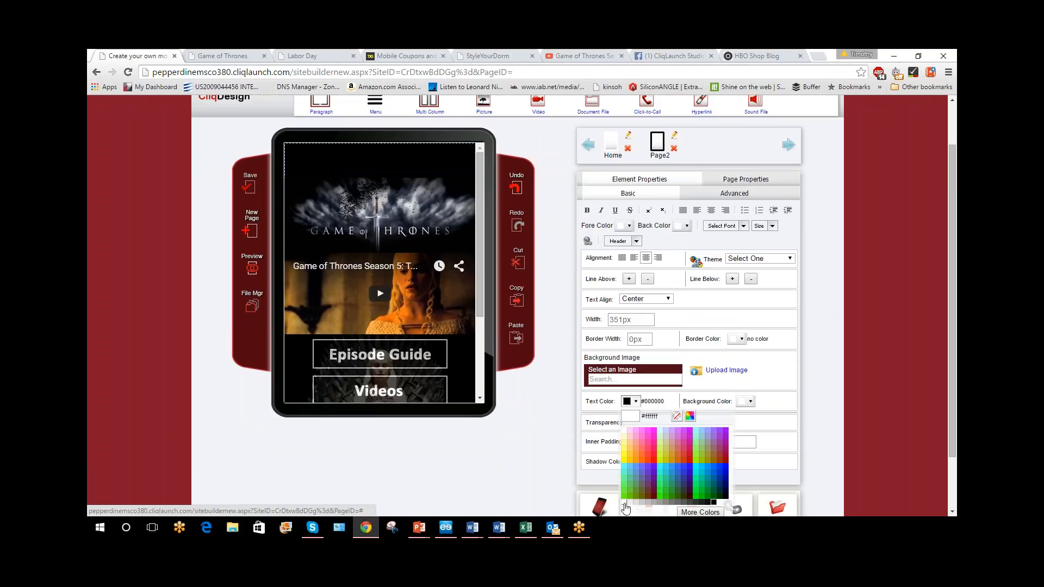
left_click(660, 453)
left_click(401, 148)
type("khvlv")
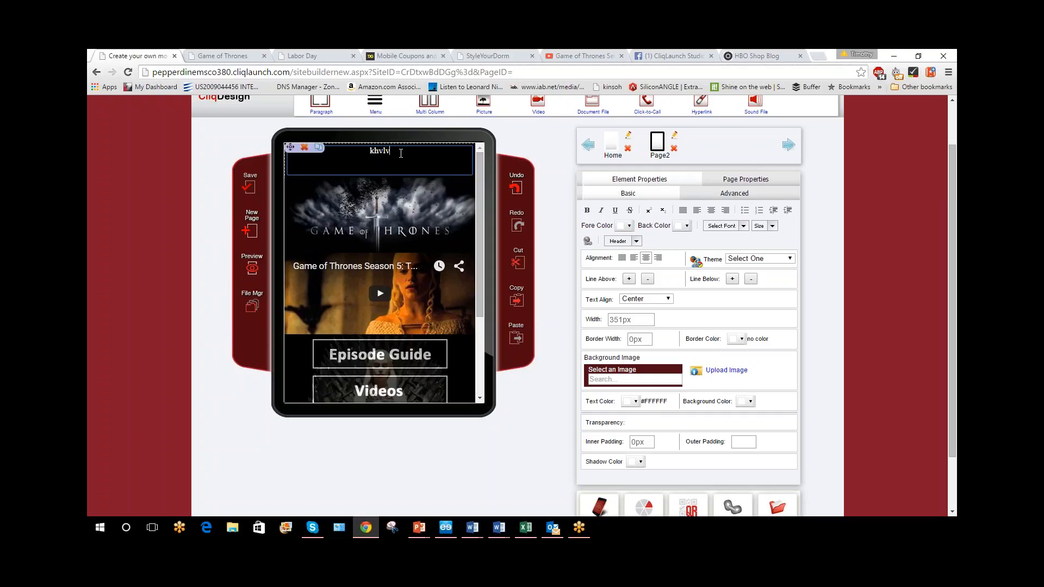
Try bold and italic formatting on the "khvlv" text and delete the paragraph
double_click(401, 153)
left_click(587, 212)
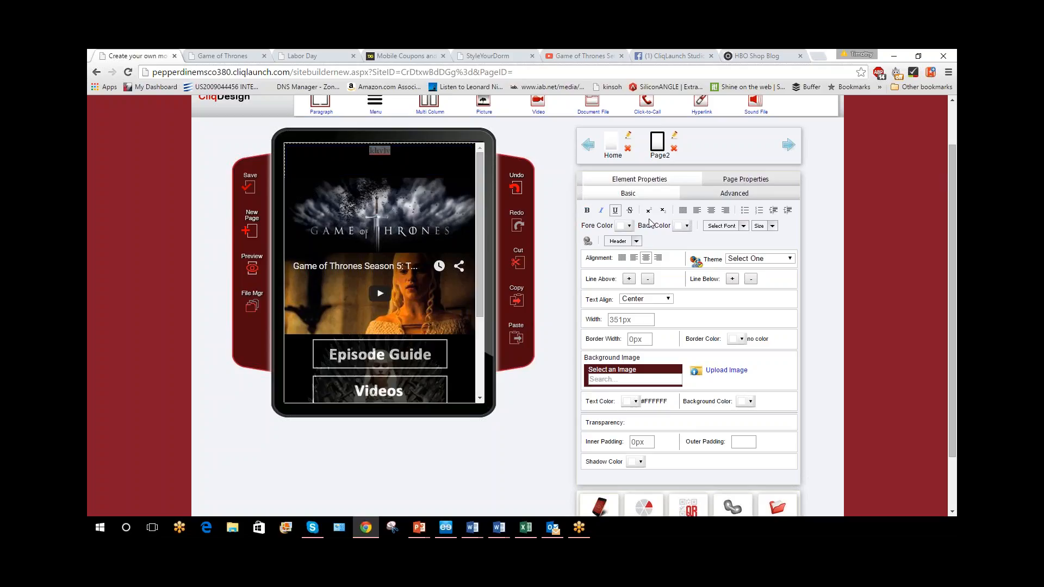
left_click(600, 211)
mouse_move(305, 148)
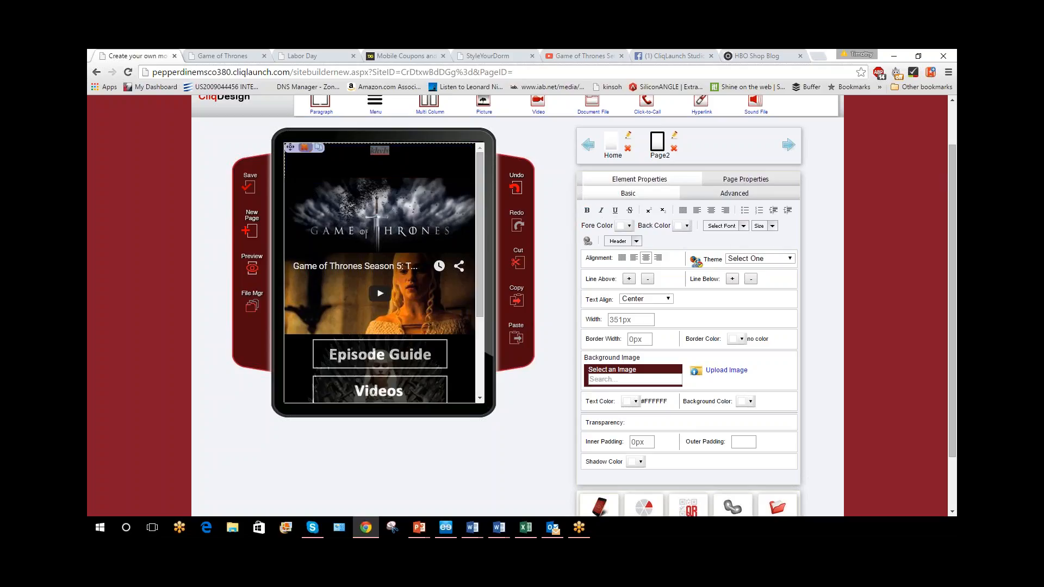
left_click(305, 147)
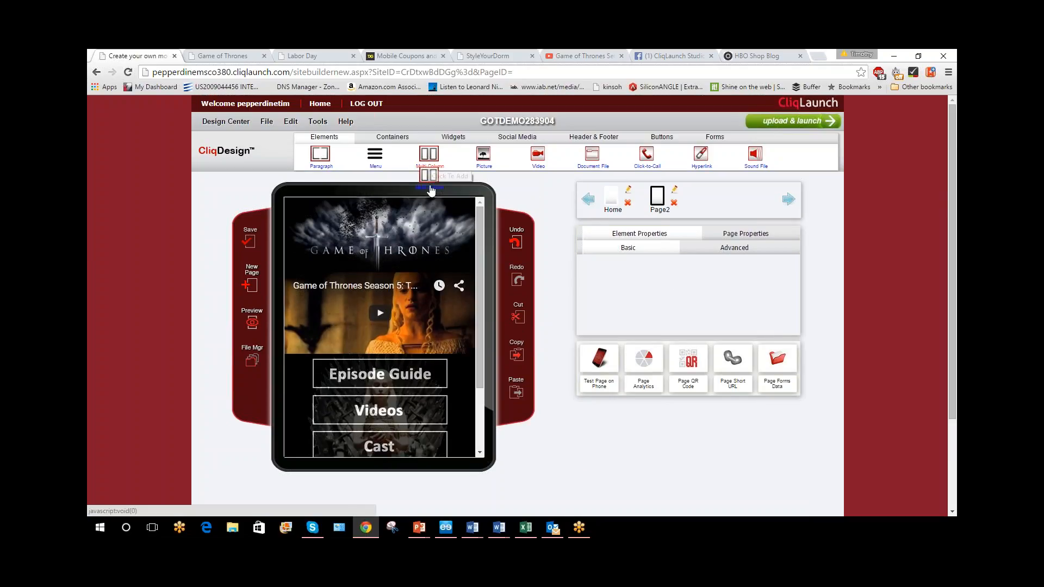
Add a multi-column element above the banner and place a picture in each of its two columns
left_click_drag(429, 154, 444, 213)
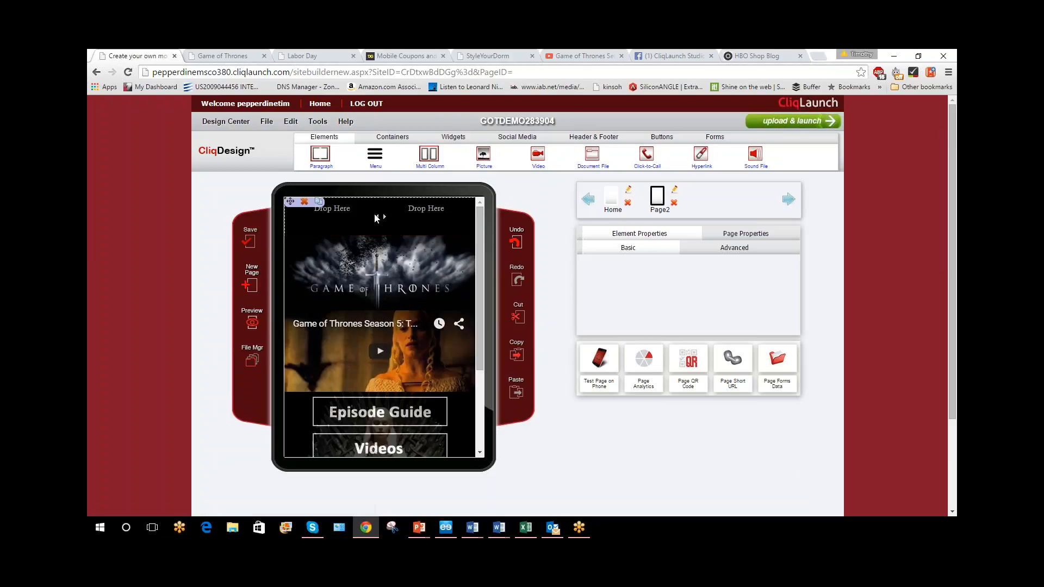
left_click(471, 161)
left_click_drag(471, 161, 478, 229)
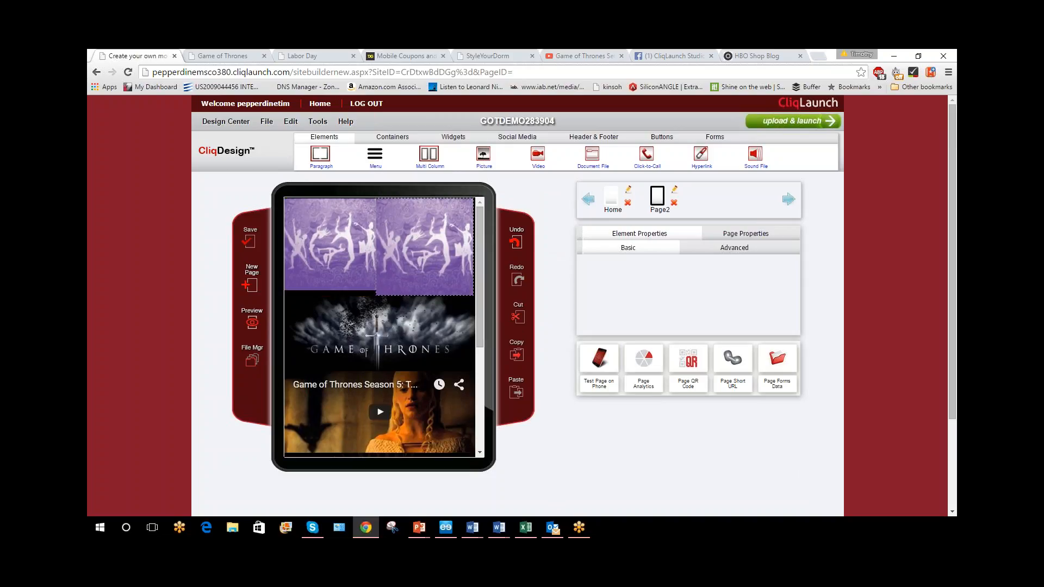
Try a column count of 4 on the multi-column element and delete the element
left_click(379, 251)
double_click(651, 288)
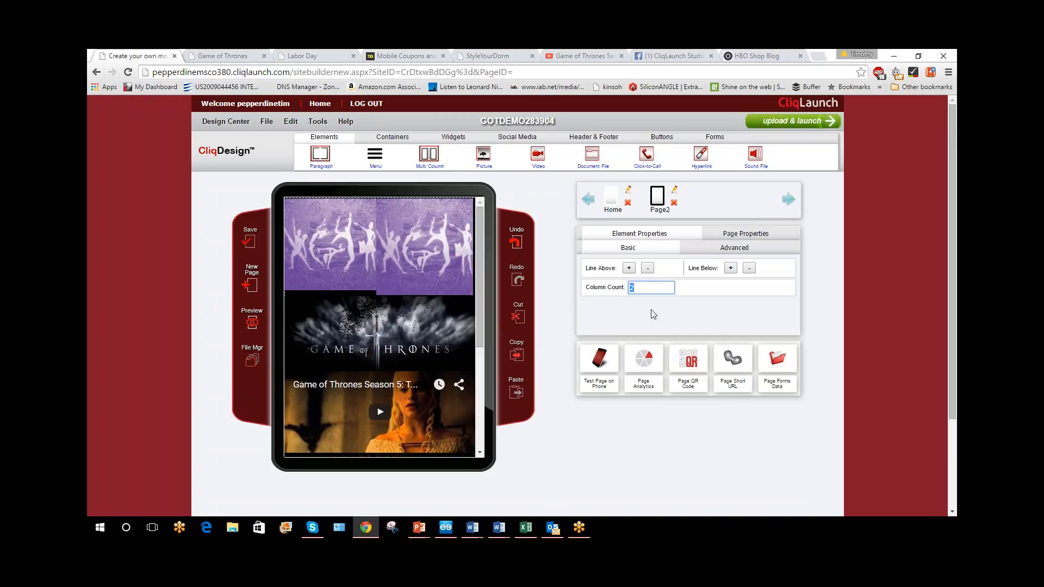
type("4")
key("Return")
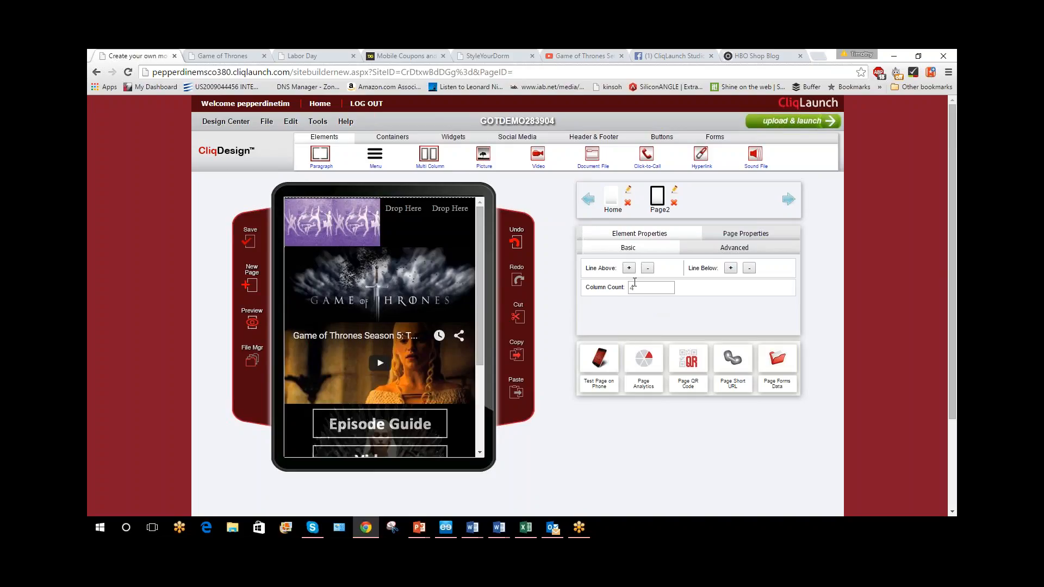
left_click(304, 201)
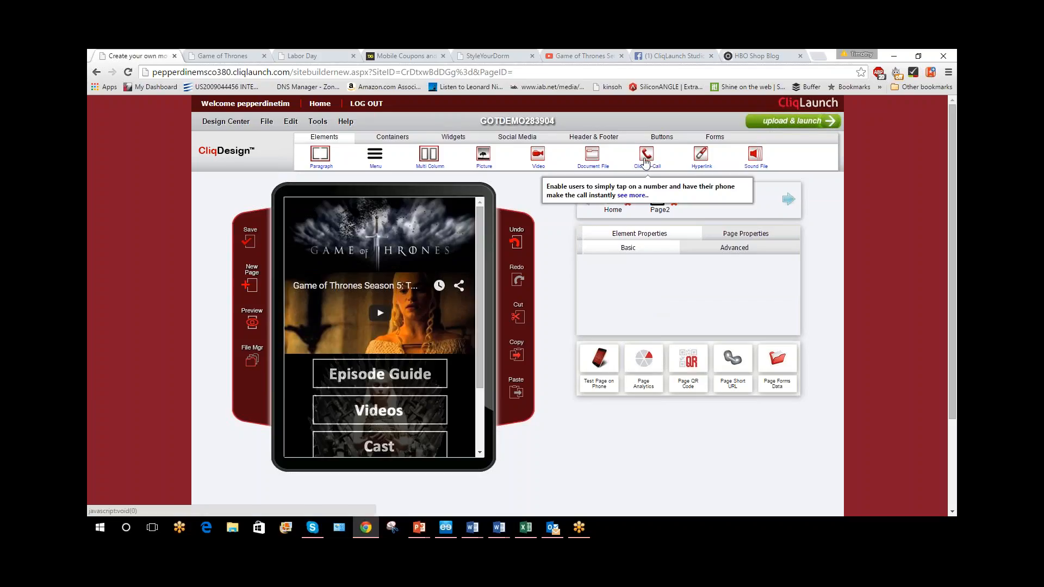
Add a click-to-call element above the banner and replace its text with a call label naming the contact
left_click_drag(646, 154, 434, 205)
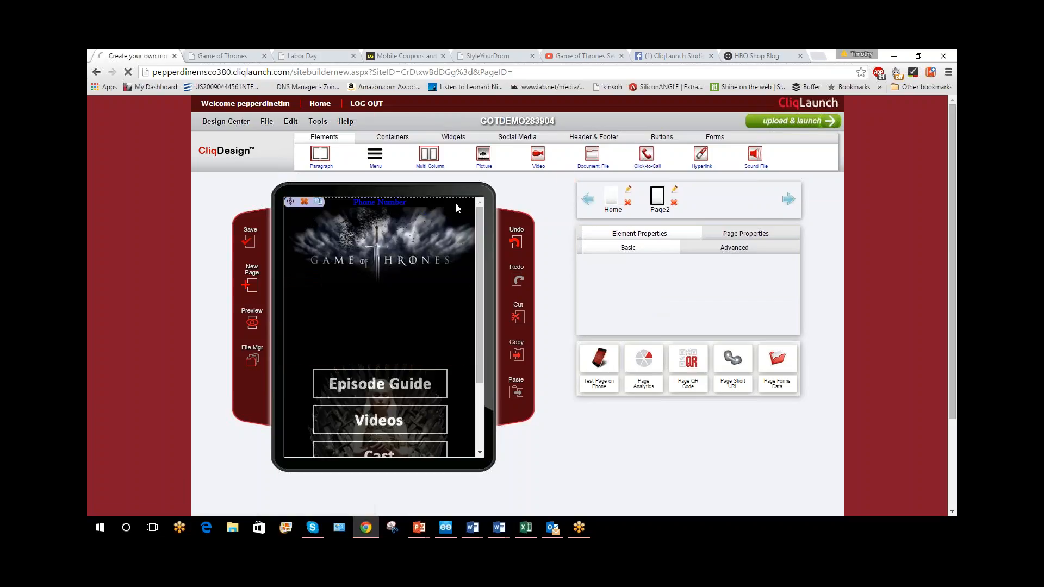
left_click(423, 202)
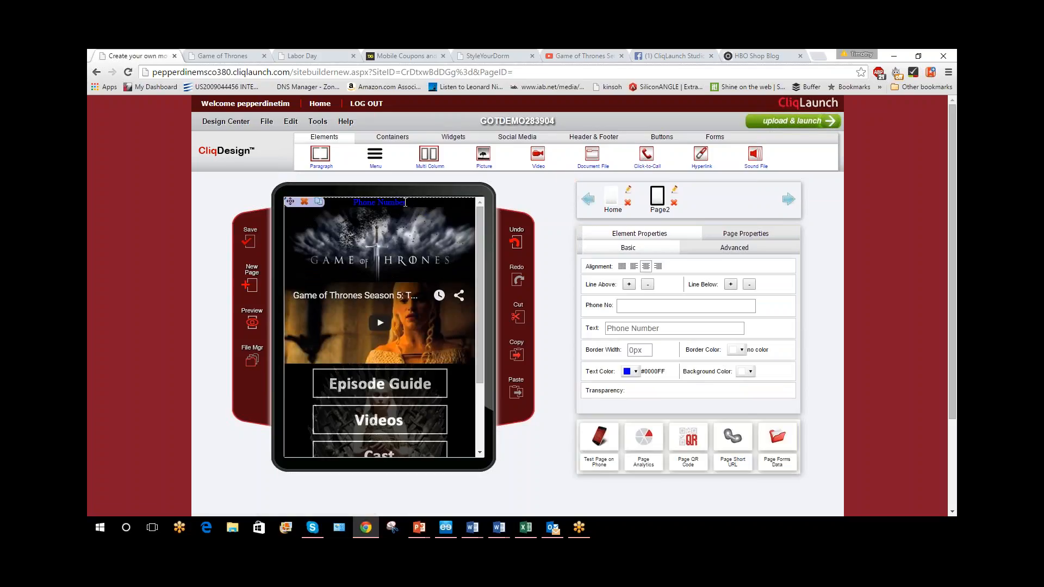
left_click(654, 306)
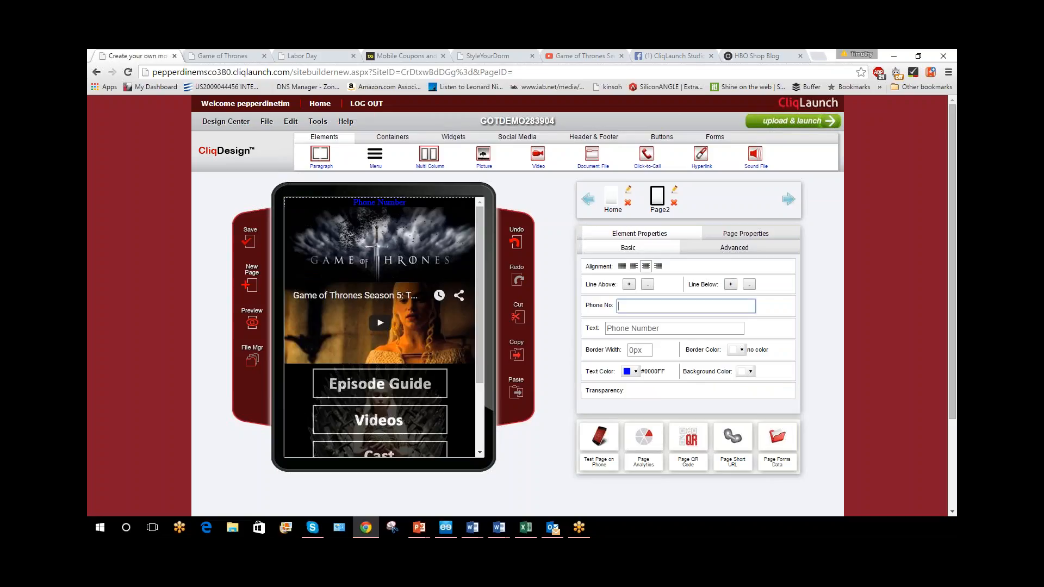
left_click_drag(694, 329, 566, 328)
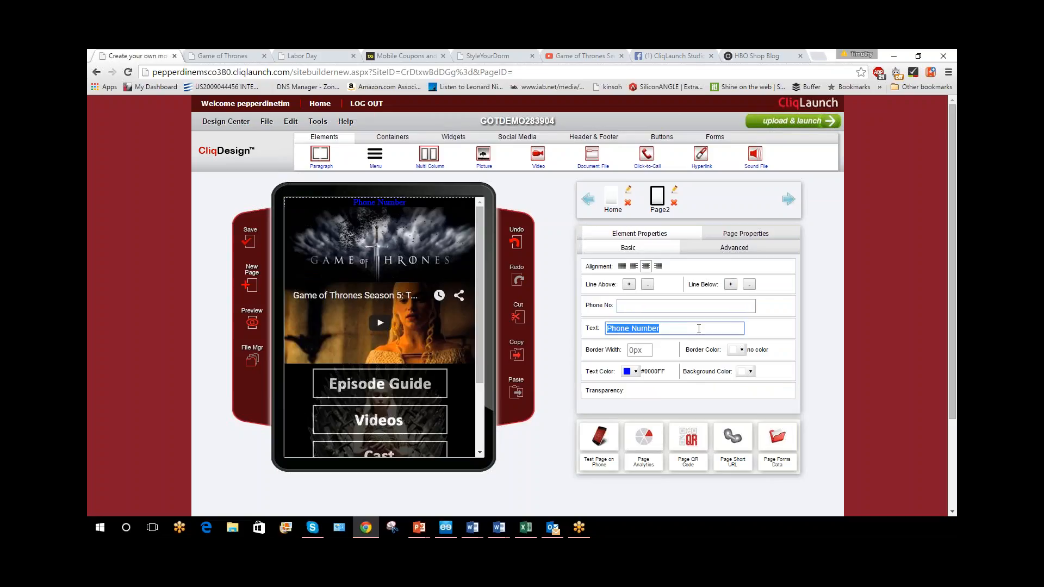
type("Cal Tim")
Enter the contact's phone number for the click-to-call element and delete the element
key("shift+Tab")
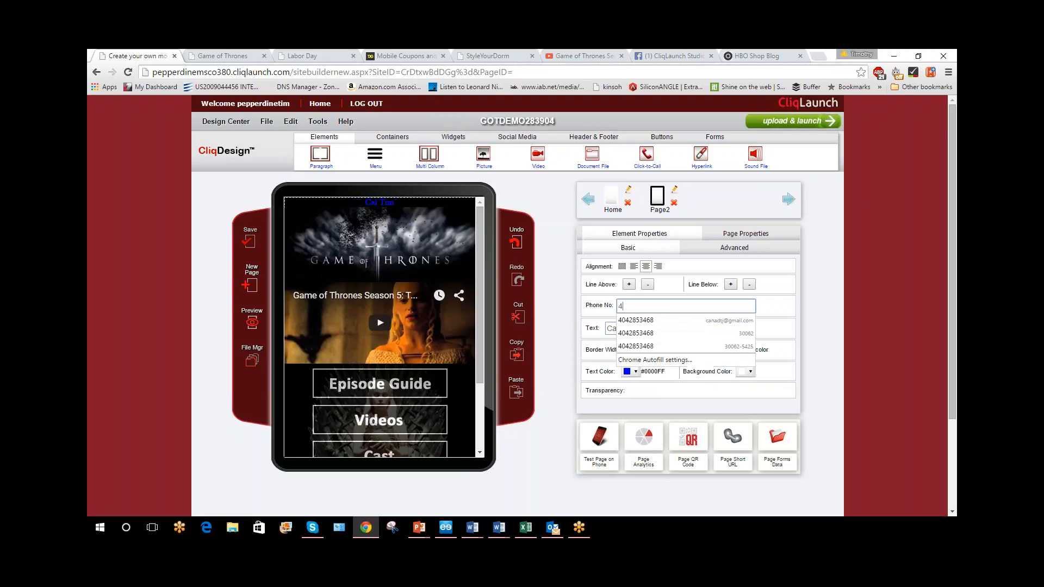
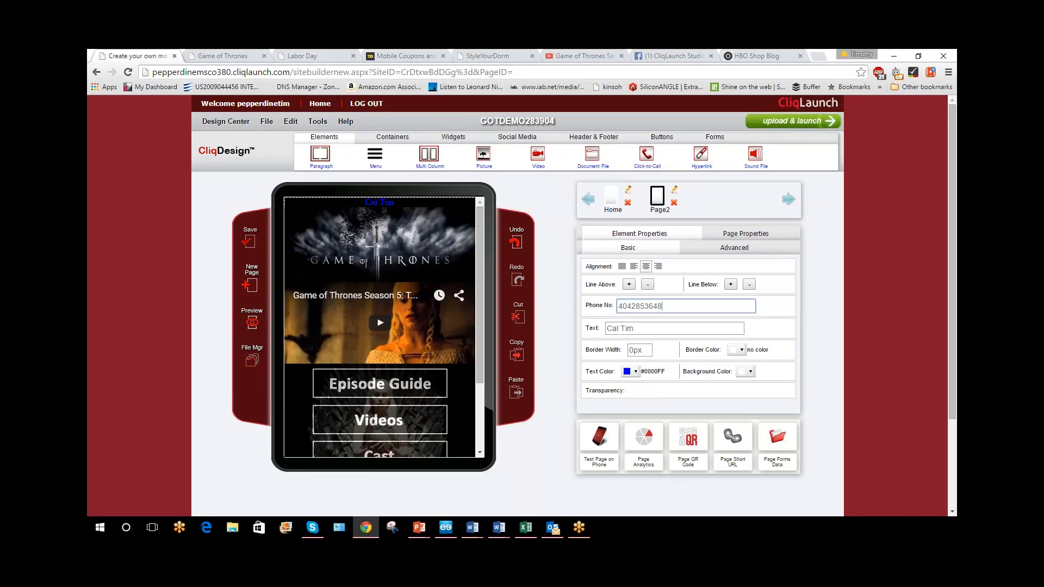
left_click(772, 322)
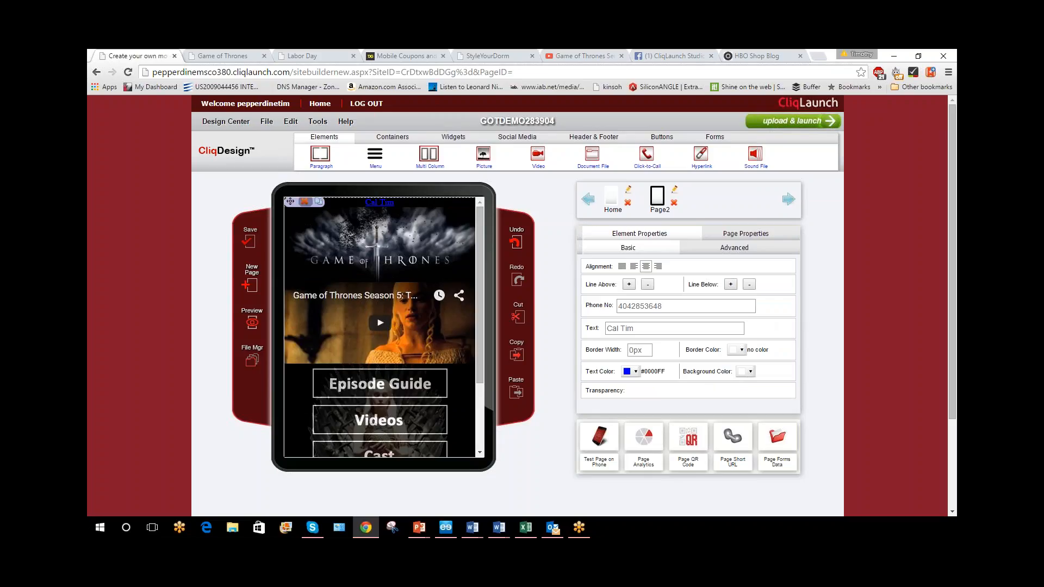
left_click(304, 201)
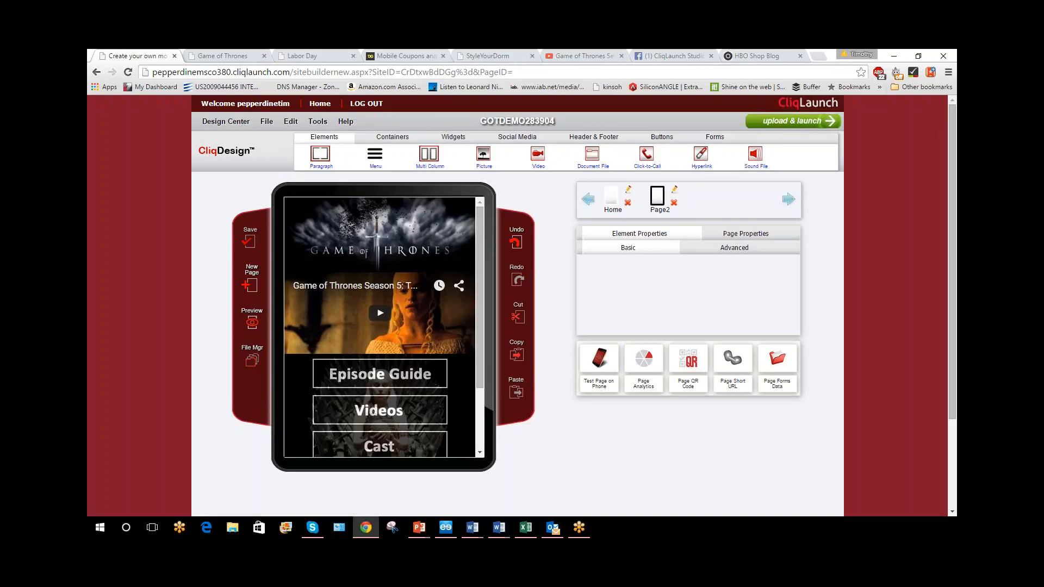
Add a Menu element above the banner and display its properties
left_click(392, 137)
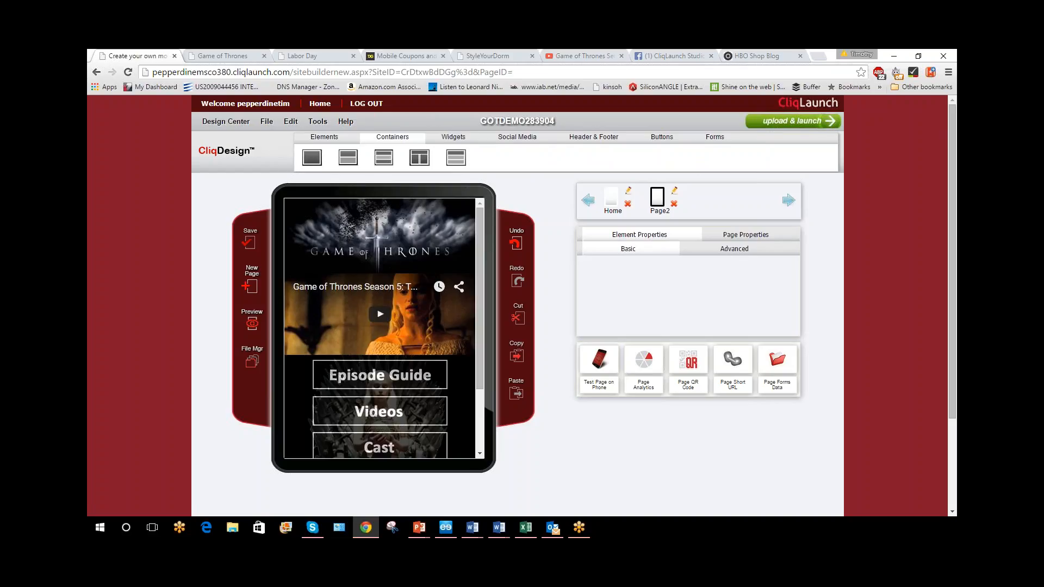
left_click(319, 140)
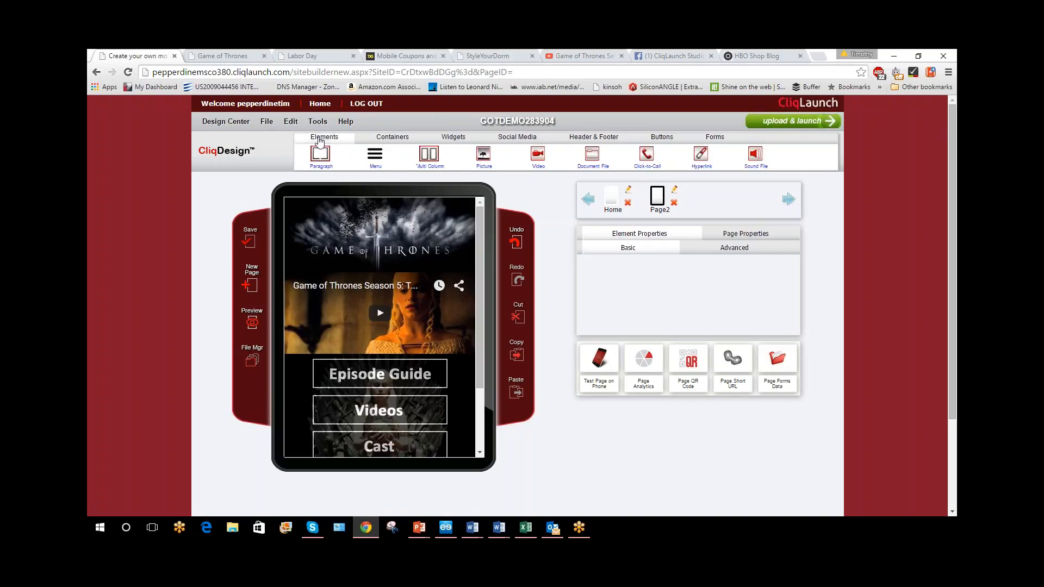
left_click(375, 155)
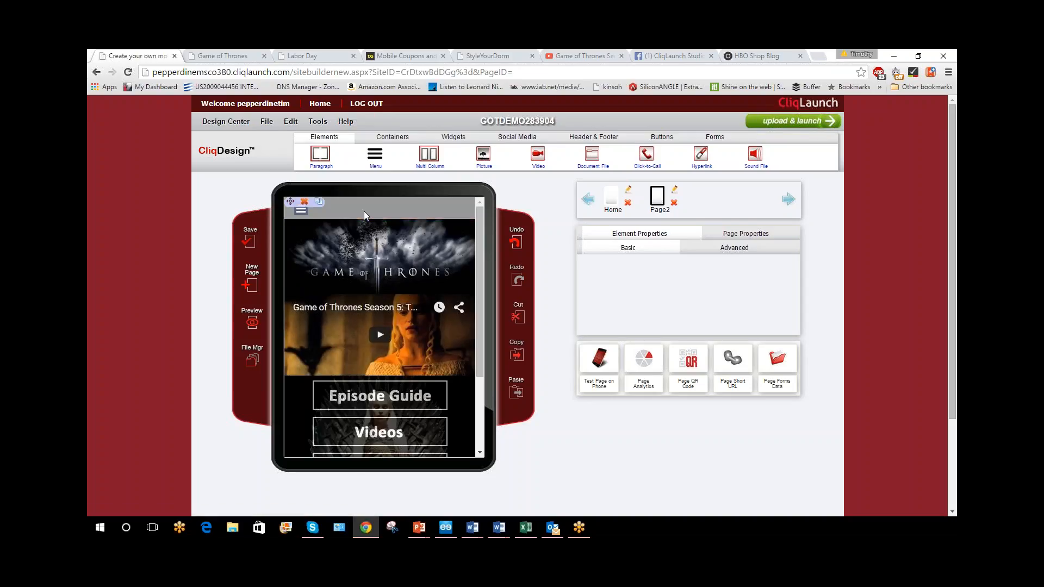
left_click(364, 213)
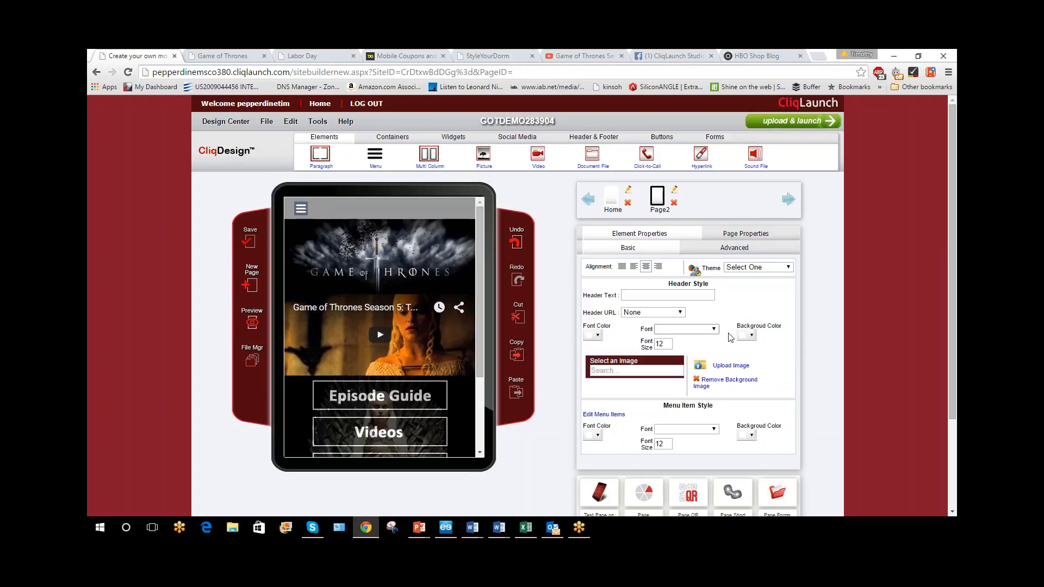
Try 1234searsdemo.png as the menu header's background image and remove it
left_click(652, 364)
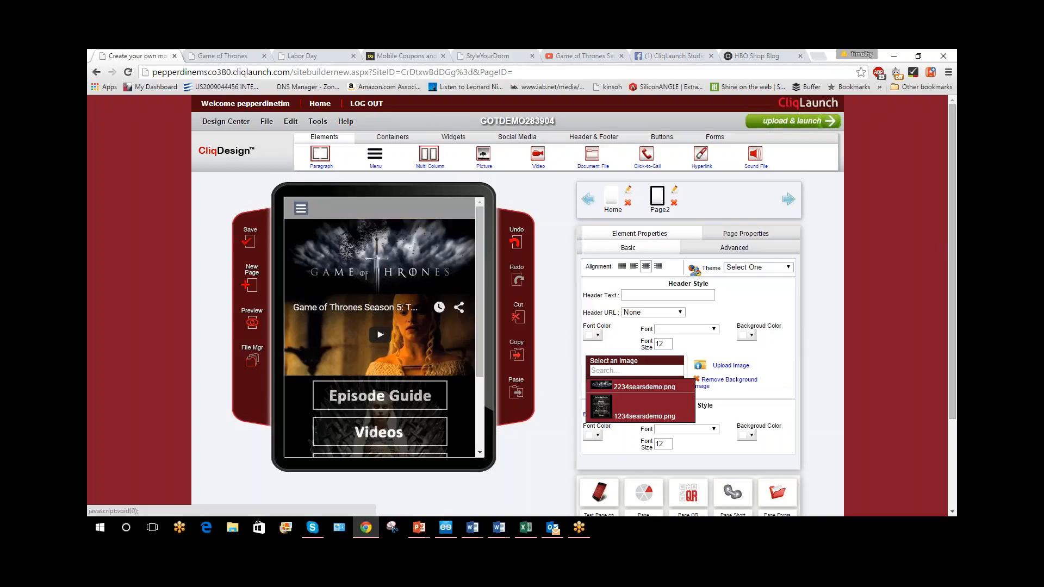
left_click(671, 387)
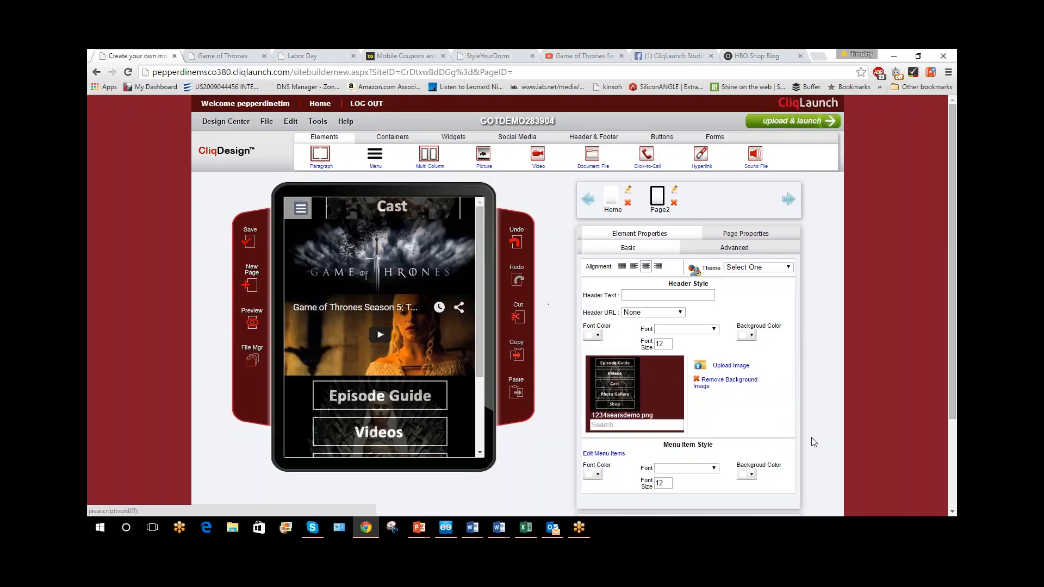
left_click(712, 383)
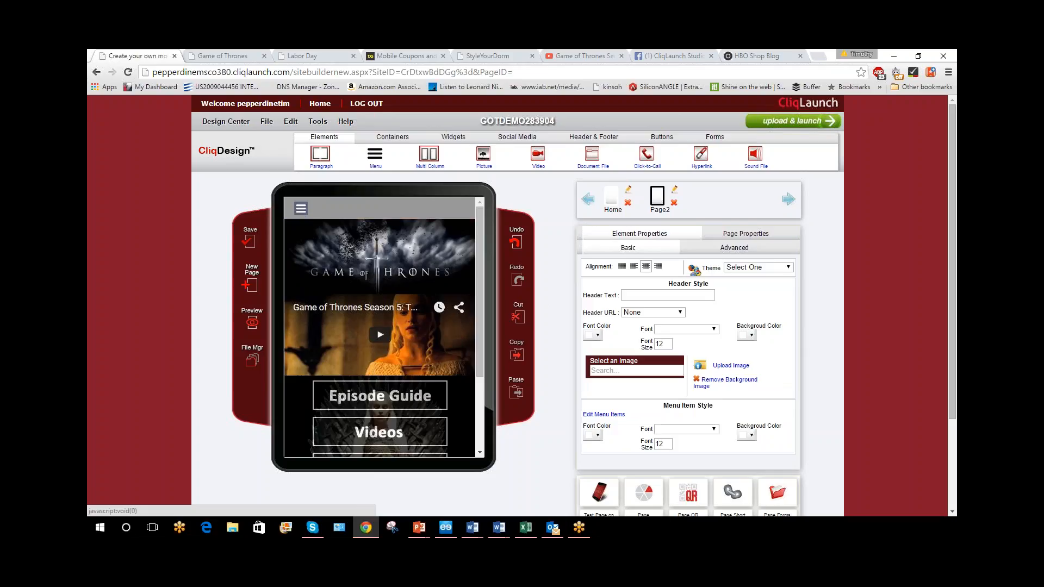
Style the menu header with a red #FF0000 background and the text Hamburger Menu in Arial Black
left_click(749, 335)
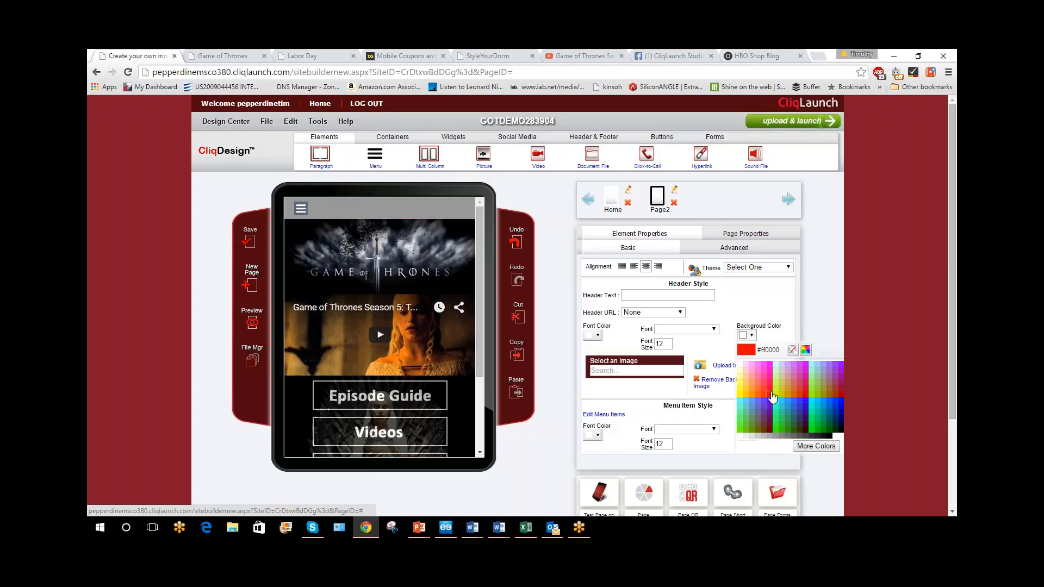
left_click(770, 394)
left_click(658, 295)
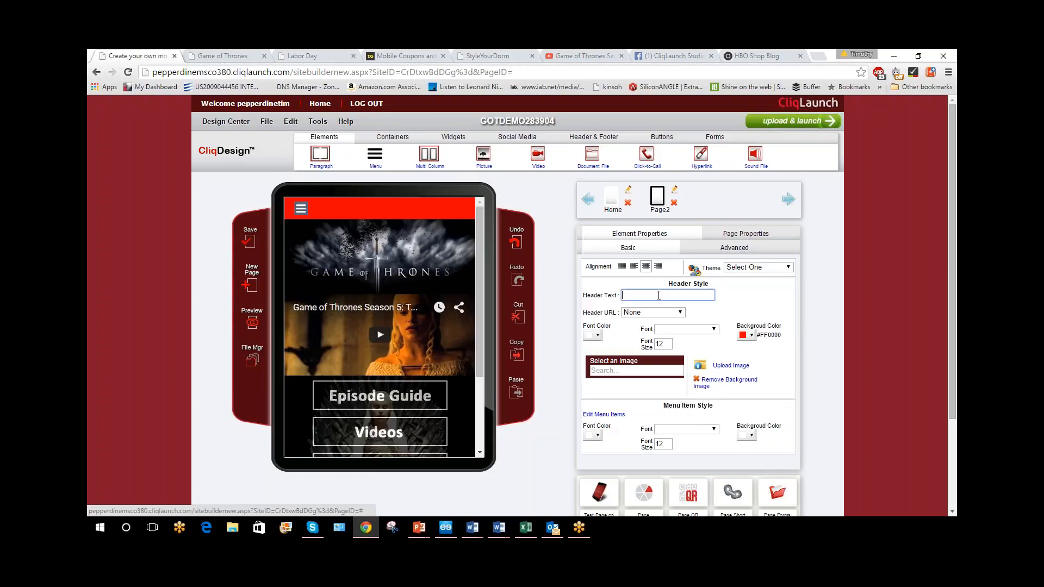
type("Hambu")
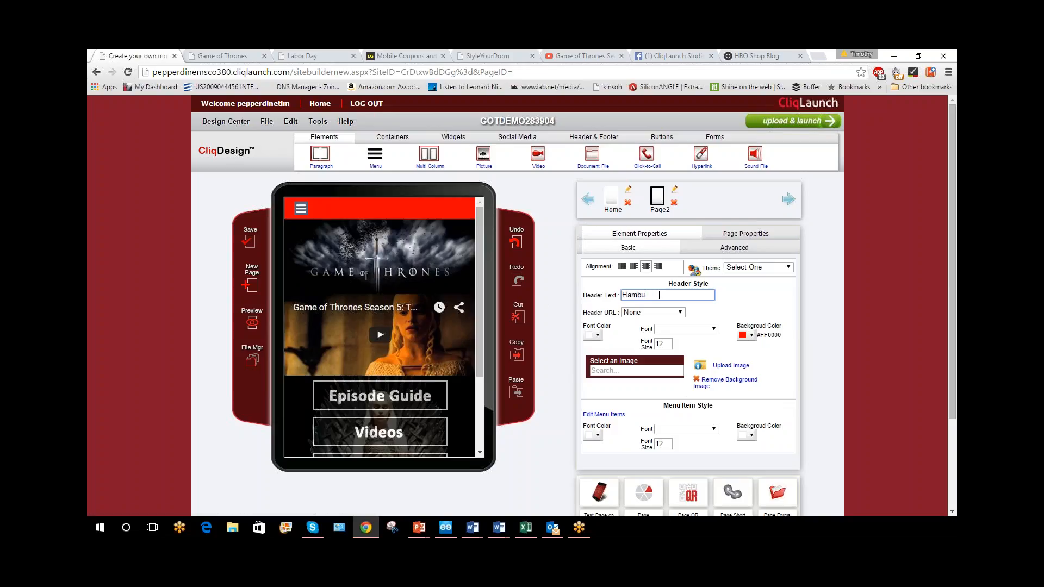
type("rger Menu")
left_click(763, 299)
left_click(708, 329)
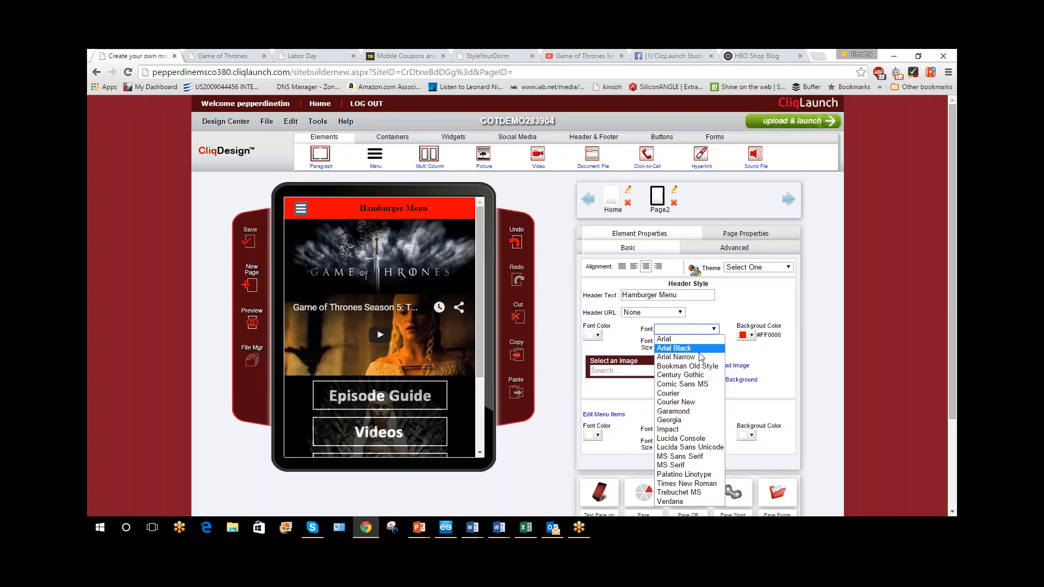
left_click(699, 350)
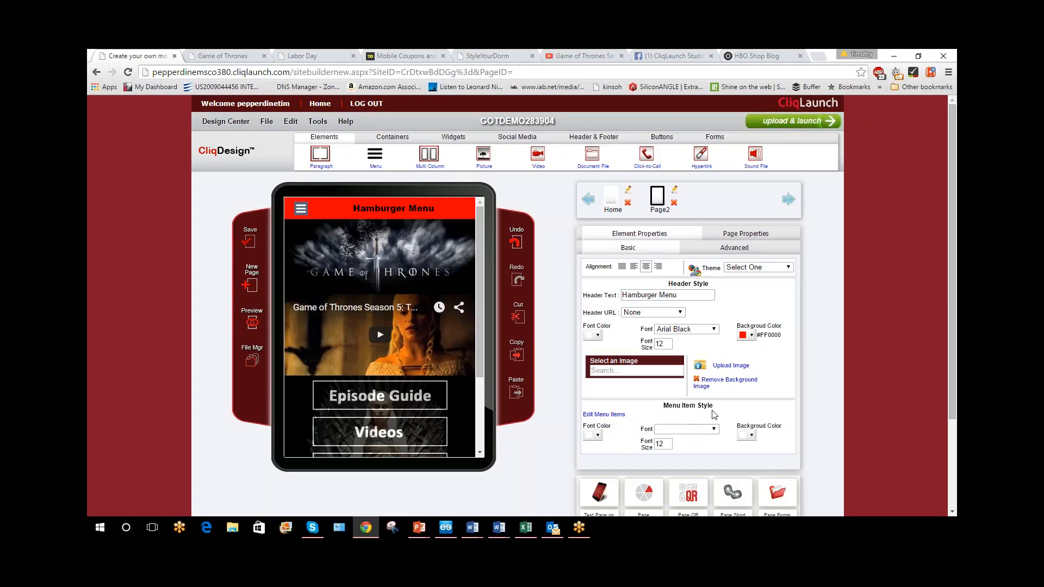
Add two more entries to the menu items and name the three entries Item1, Item2 and 3
left_click(616, 417)
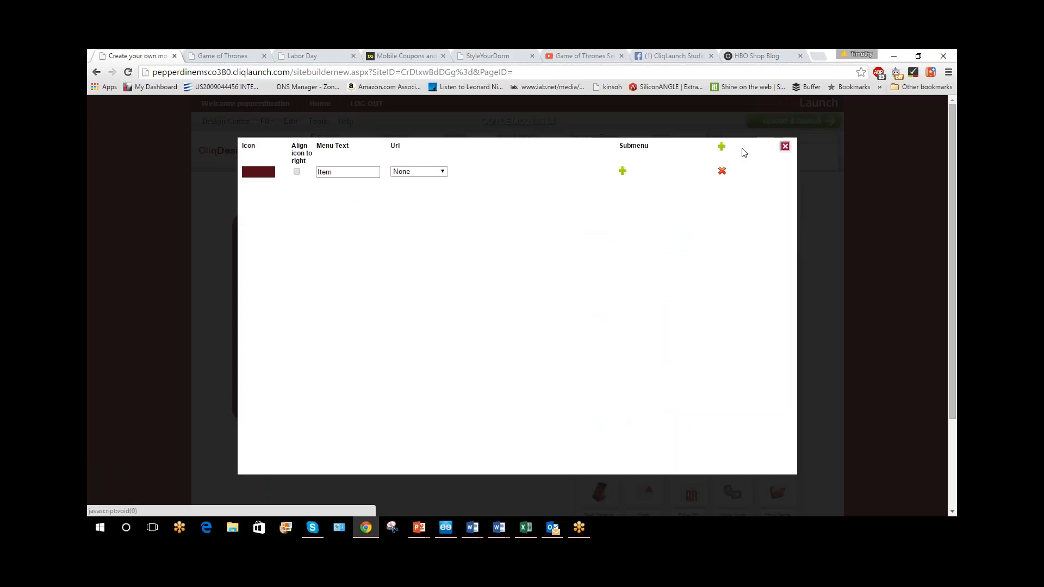
left_click(720, 146)
left_click(721, 146)
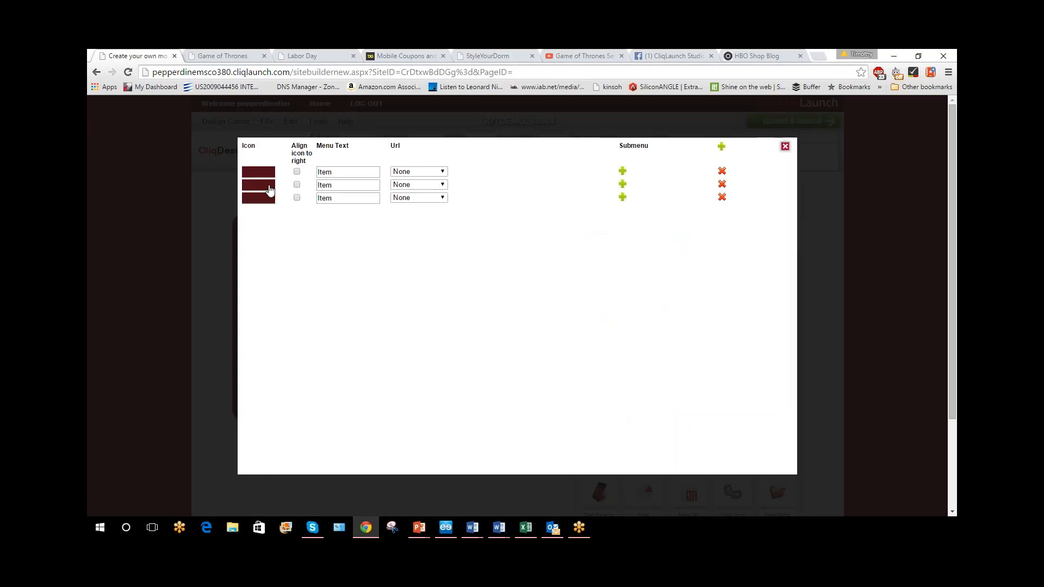
left_click(339, 173)
type("1")
left_click(334, 185)
type("2")
left_click(341, 200)
key("BackSpace")
key("BackSpace")
key("BackSpace")
key("BackSpace")
type("3")
Add a submenu entry under Item2 and name it b
left_click(623, 184)
left_click_drag(344, 199, 324, 199)
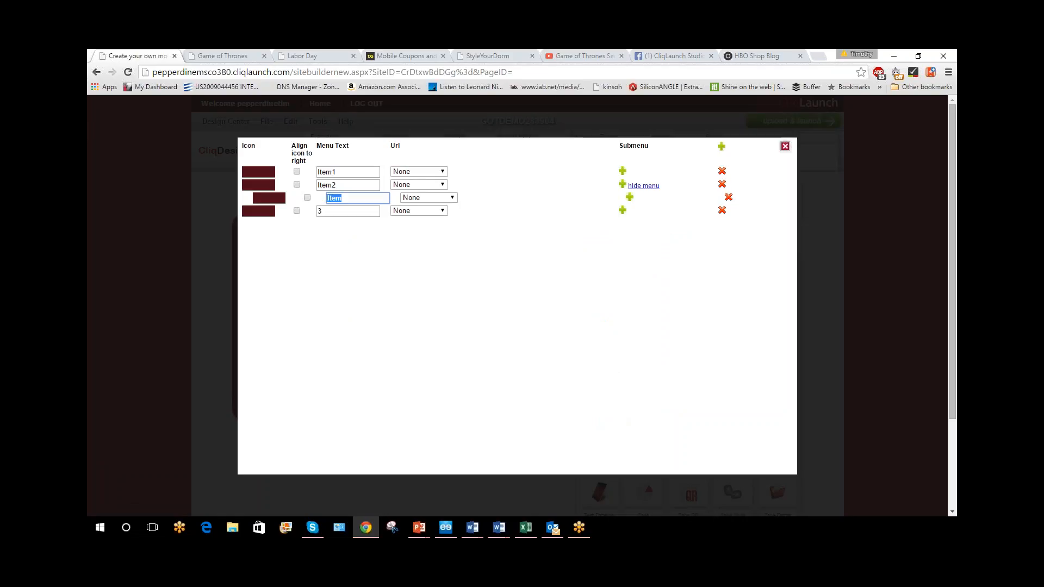
type("b")
Link the Item1 menu entry to Page2.aspx and save the page
left_click(419, 174)
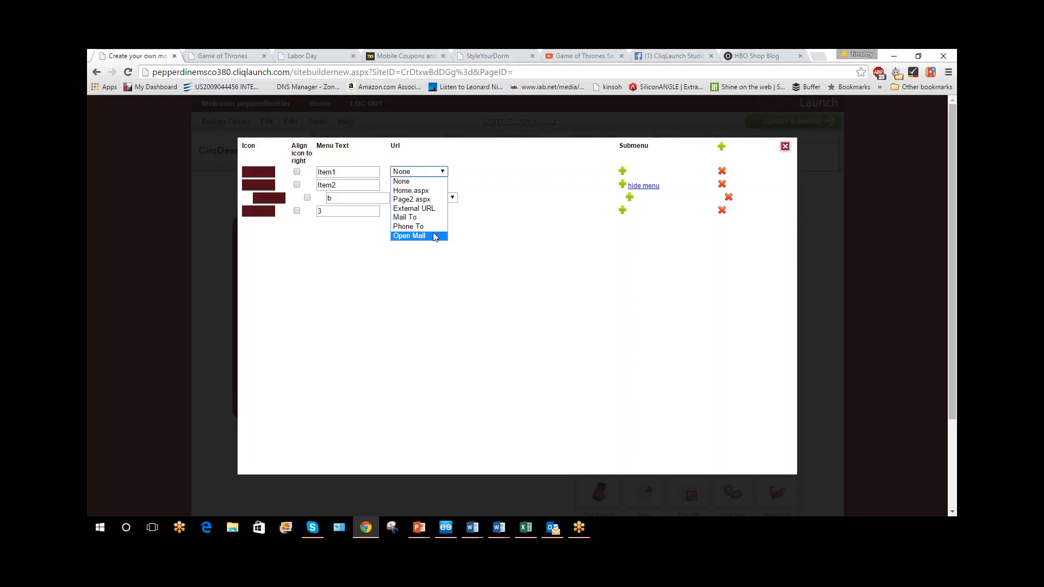
left_click(433, 199)
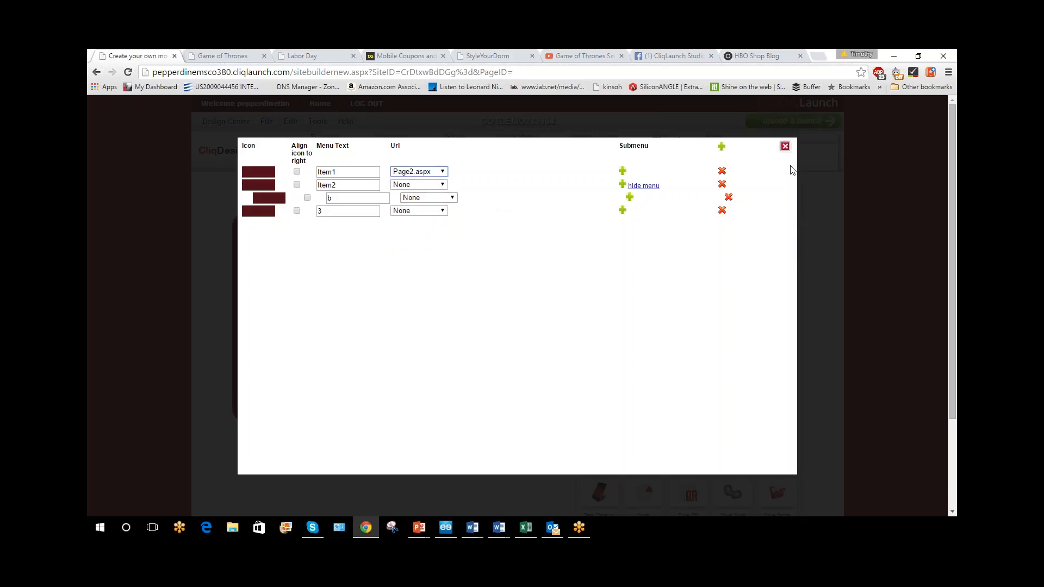
left_click(785, 146)
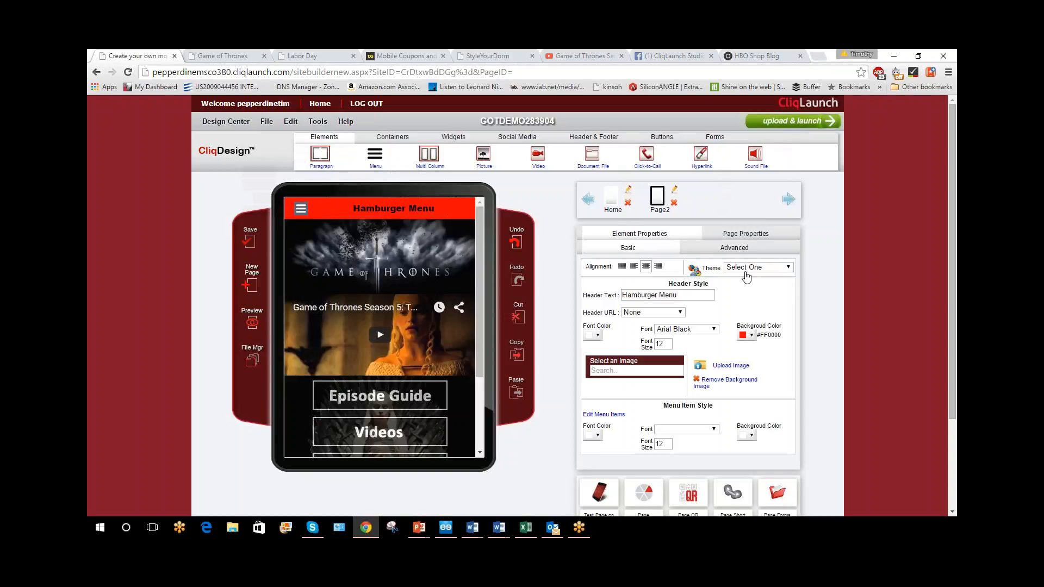
left_click(248, 242)
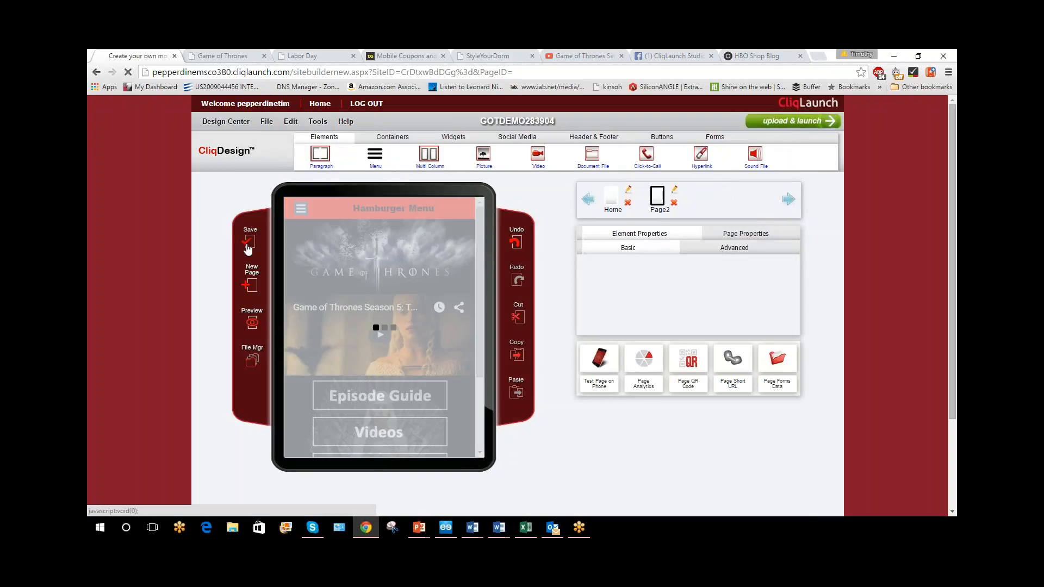
Preview the page on the simulated Android phone and test the entries of the hamburger menu
left_click(251, 324)
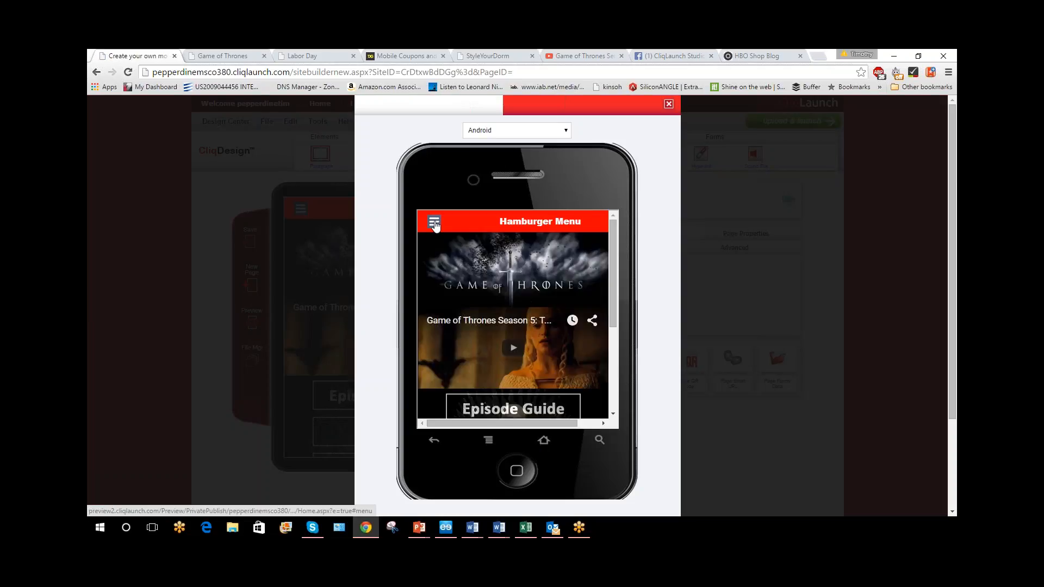
left_click(434, 222)
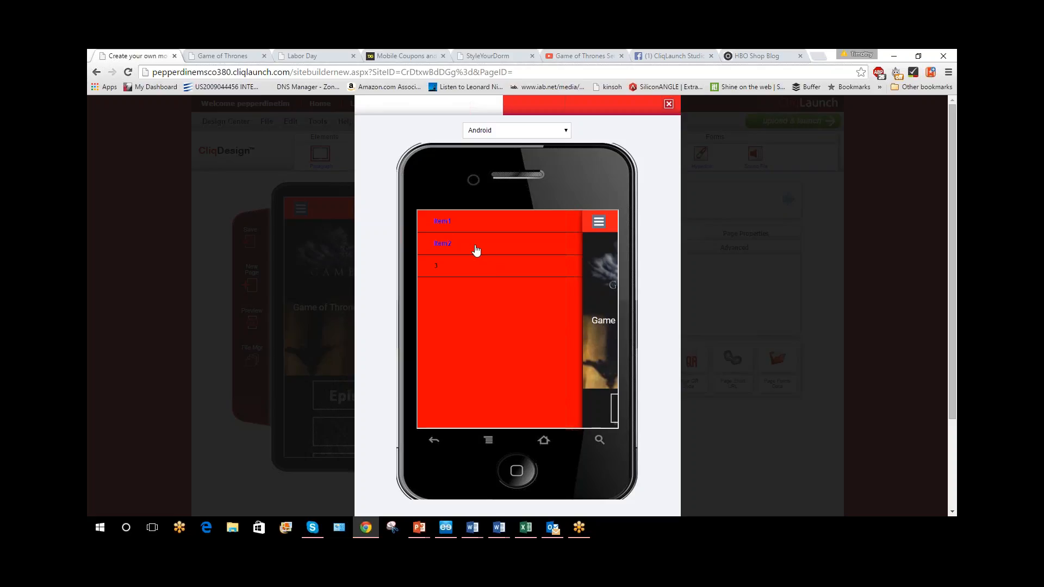
left_click(457, 245)
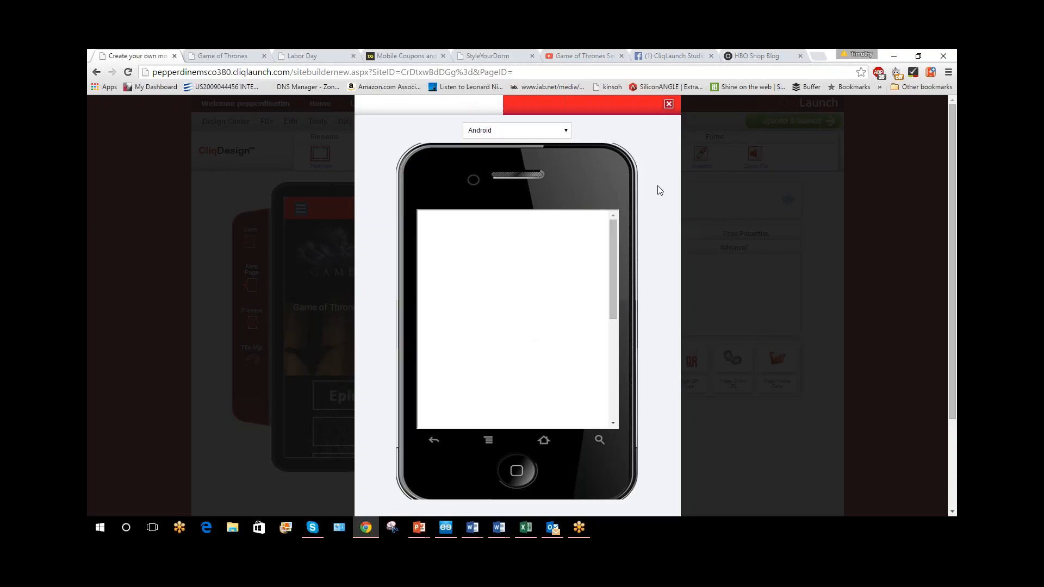
left_click(668, 103)
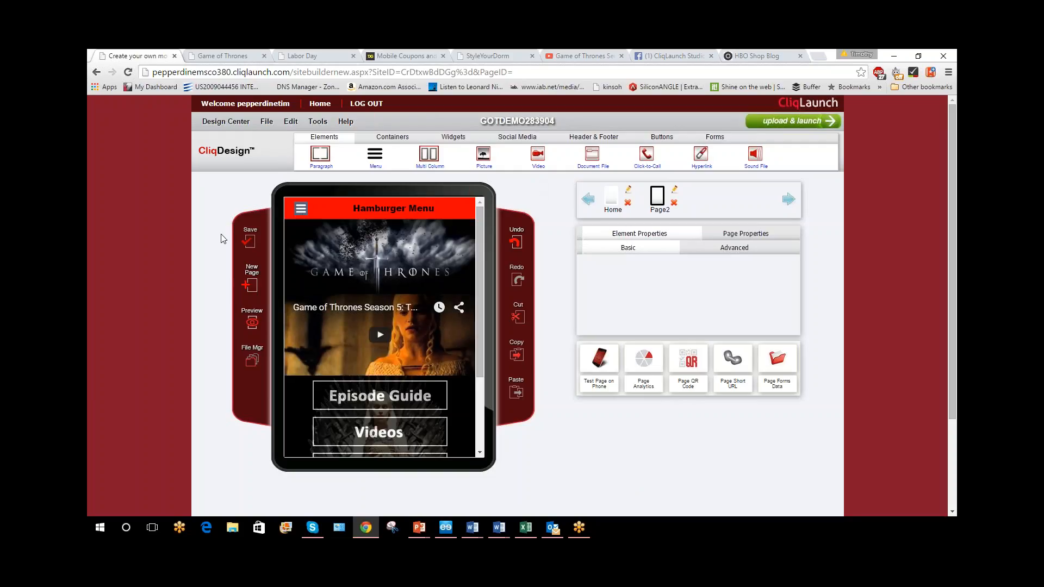
Save the page again and display the available container layouts
left_click(249, 241)
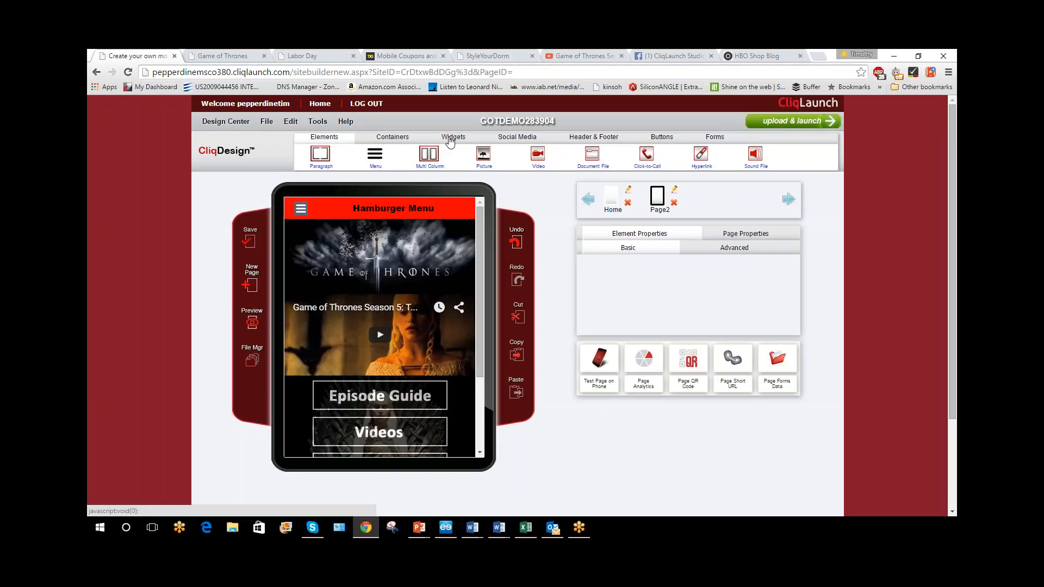
left_click(388, 139)
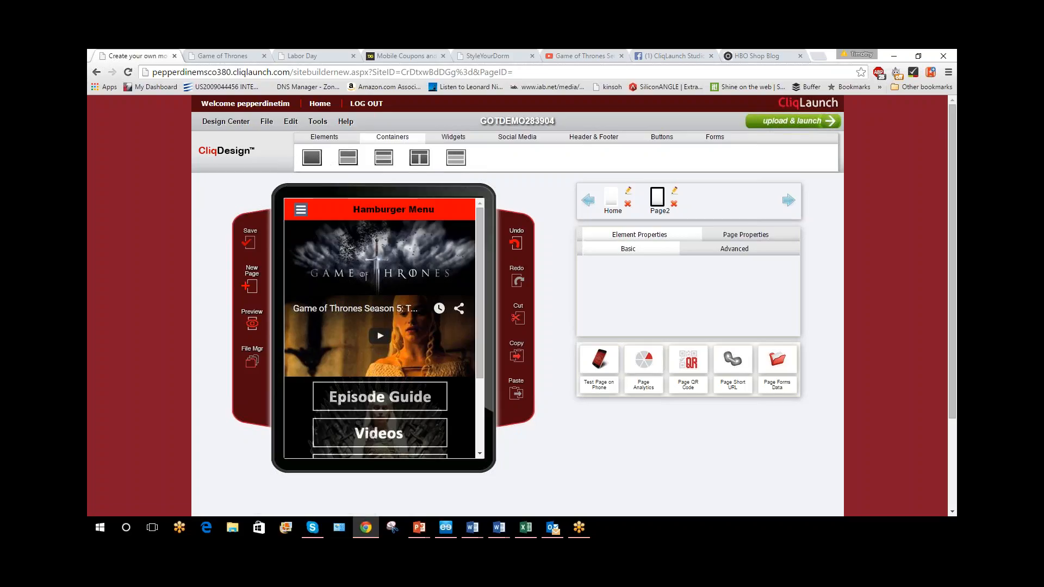
Try an ImageGallery container above the banner with its two columns made equally wide, and remove it again
mouse_move(382, 164)
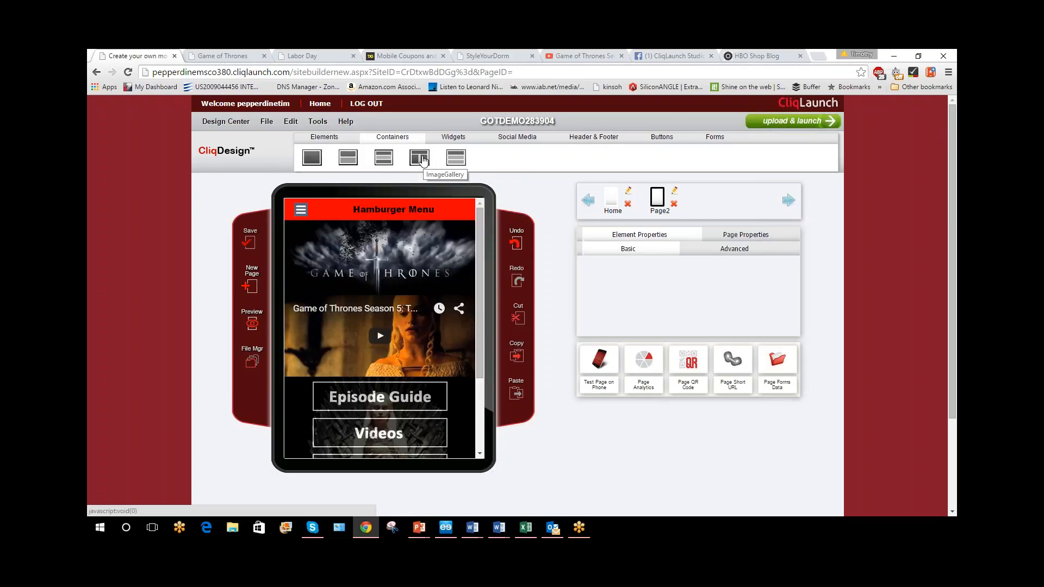
left_click_drag(423, 161, 418, 237)
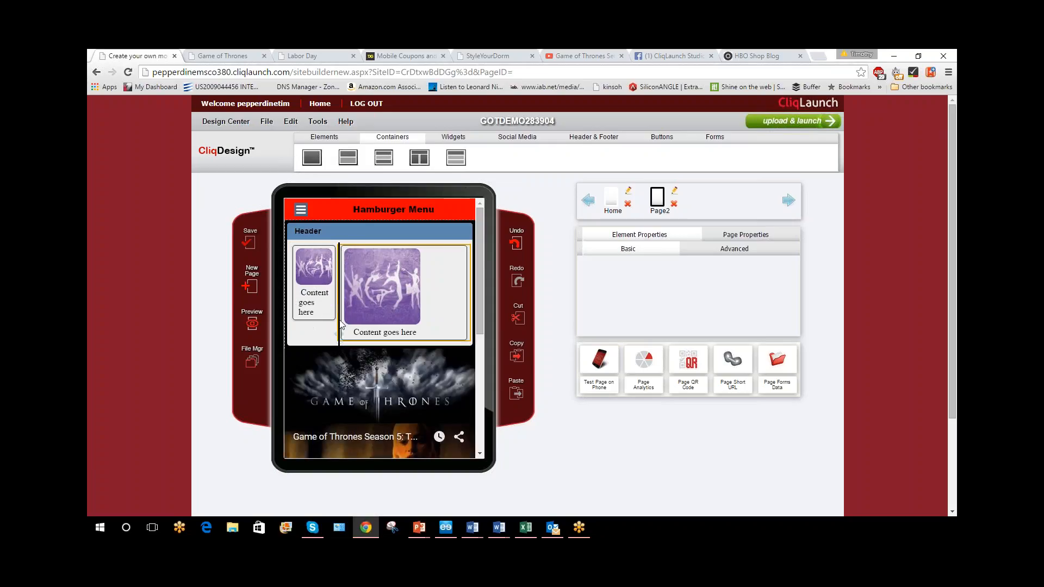
left_click_drag(340, 321, 378, 321)
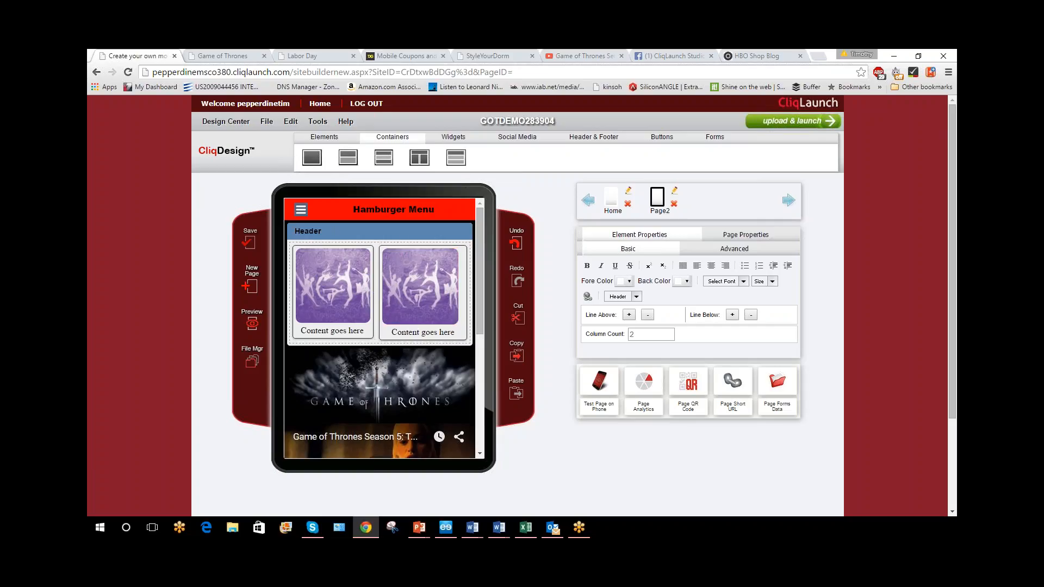
left_click(292, 219)
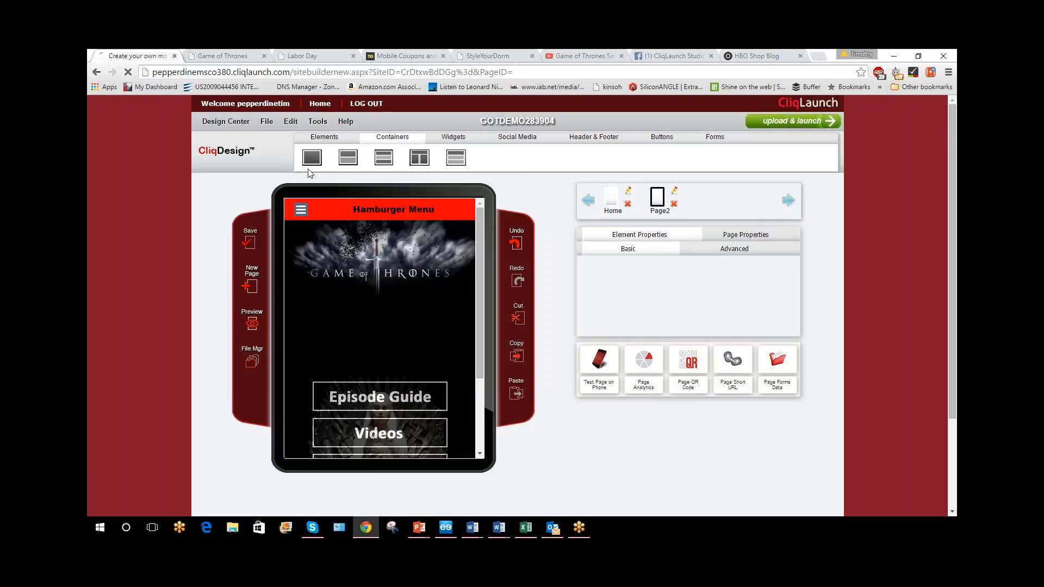
Try a single container above the banner with background color #CC6666 and a picture inside, and remove the picture
left_click_drag(311, 157, 388, 236)
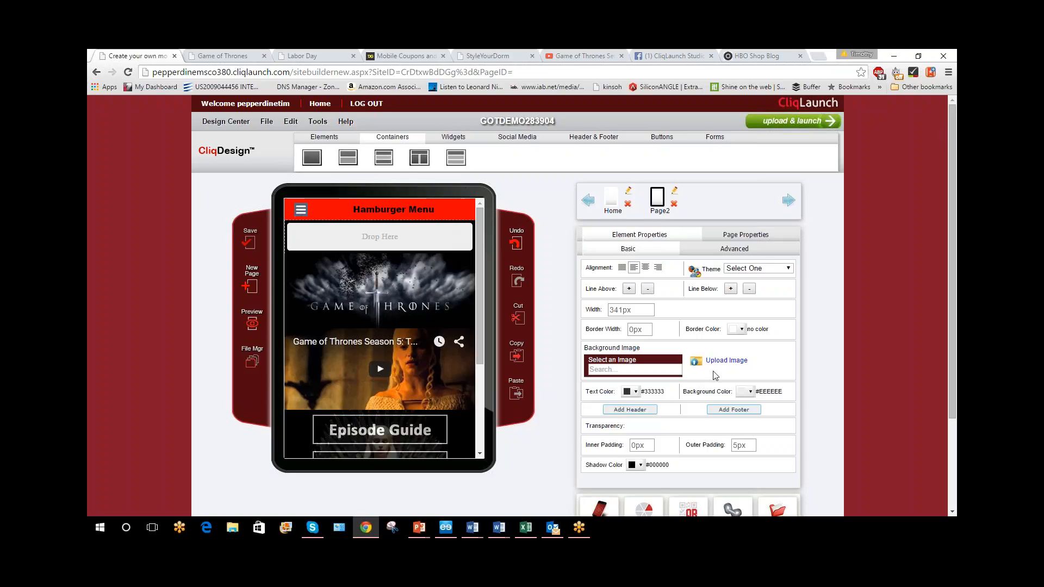
left_click(754, 398)
left_click(771, 441)
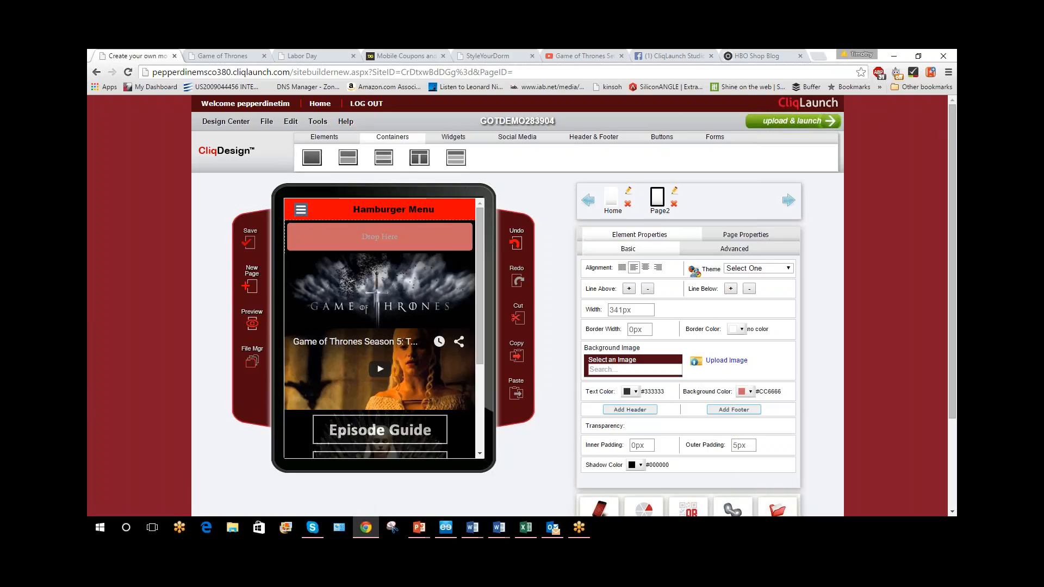
left_click(337, 139)
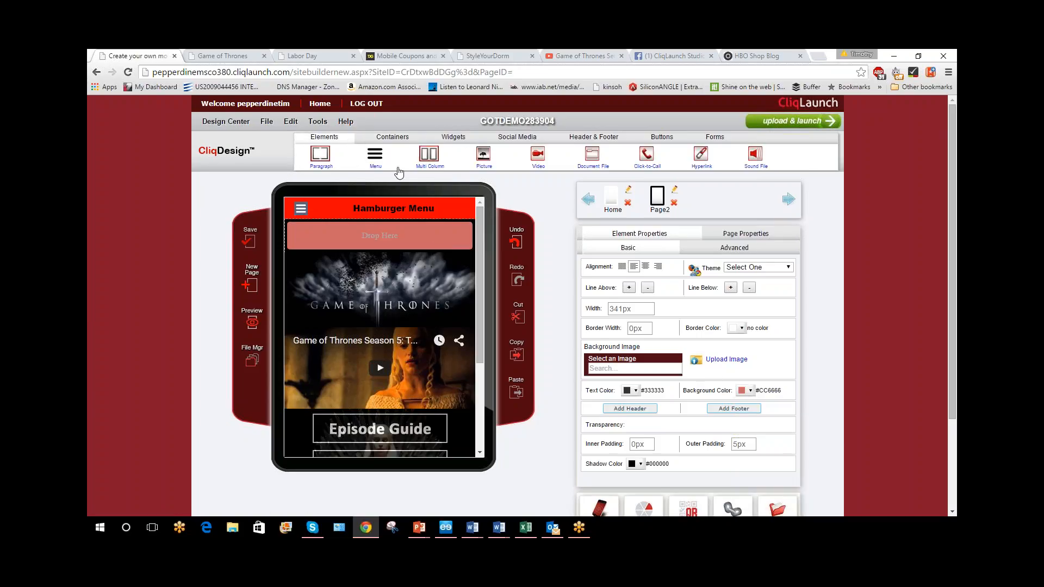
left_click_drag(483, 155, 413, 243)
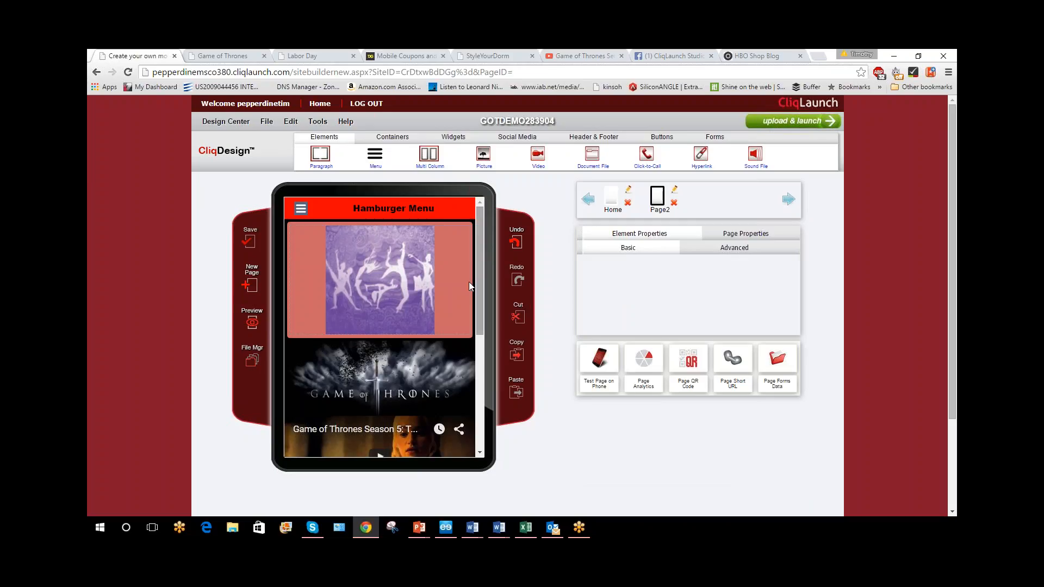
left_click(310, 224)
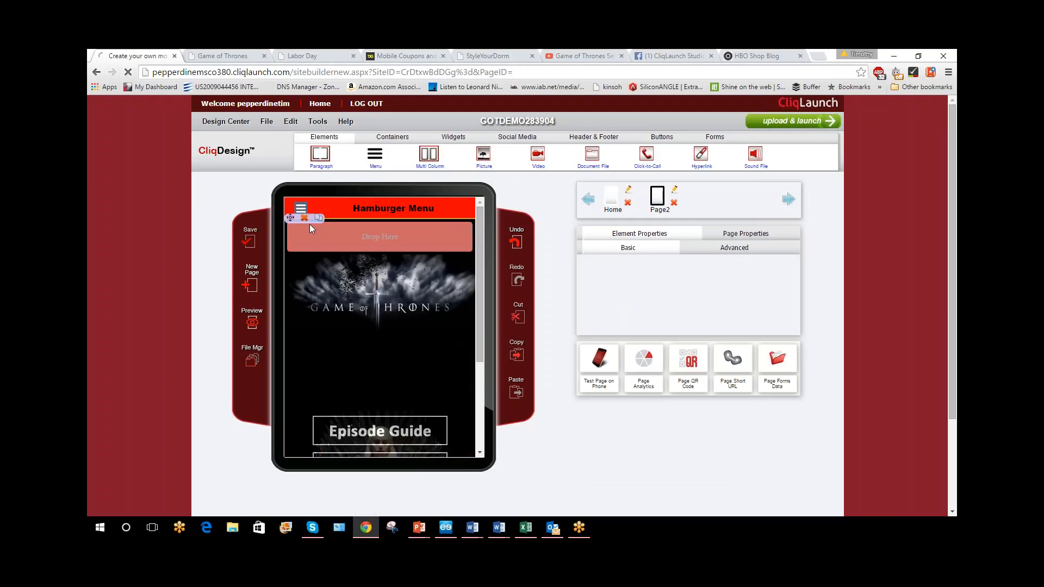
Try to add a swipe widget beneath the hamburger menu header, and save the page
left_click(453, 137)
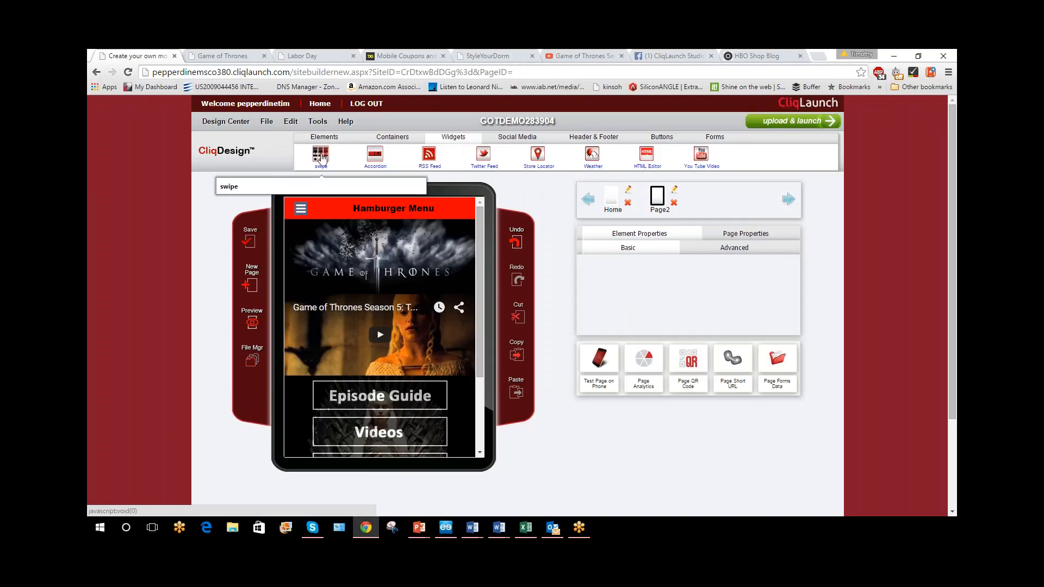
left_click_drag(321, 158, 395, 242)
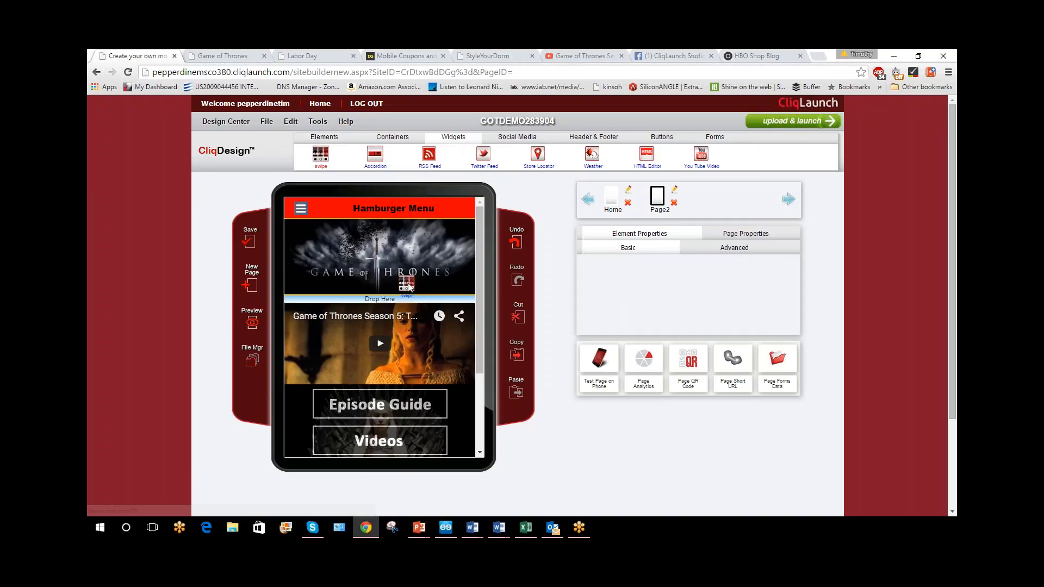
left_click(249, 242)
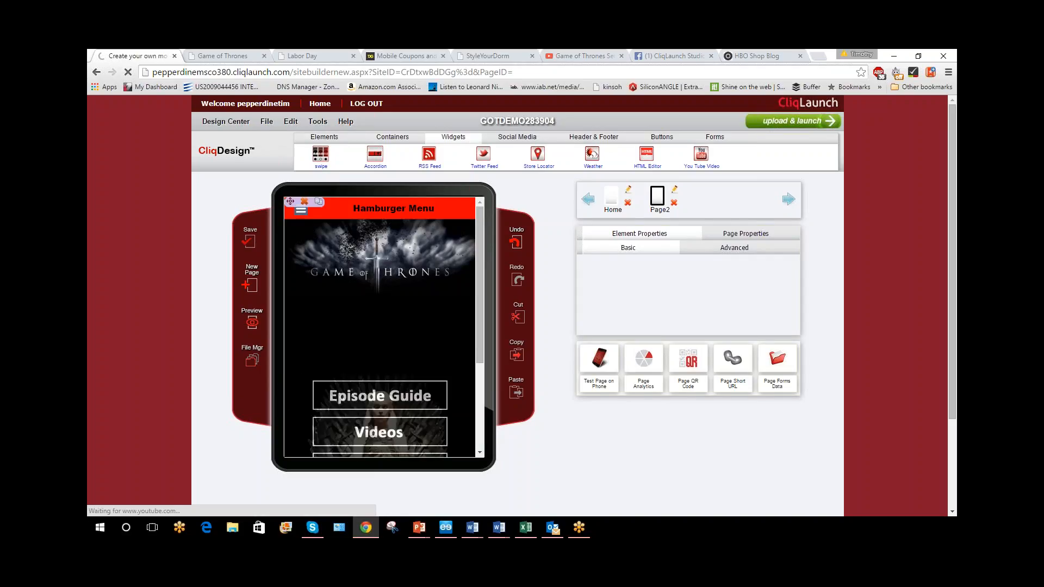
Copy the Game of Thrones banner from Page2, paste it onto the empty Home page and save
left_click(438, 216)
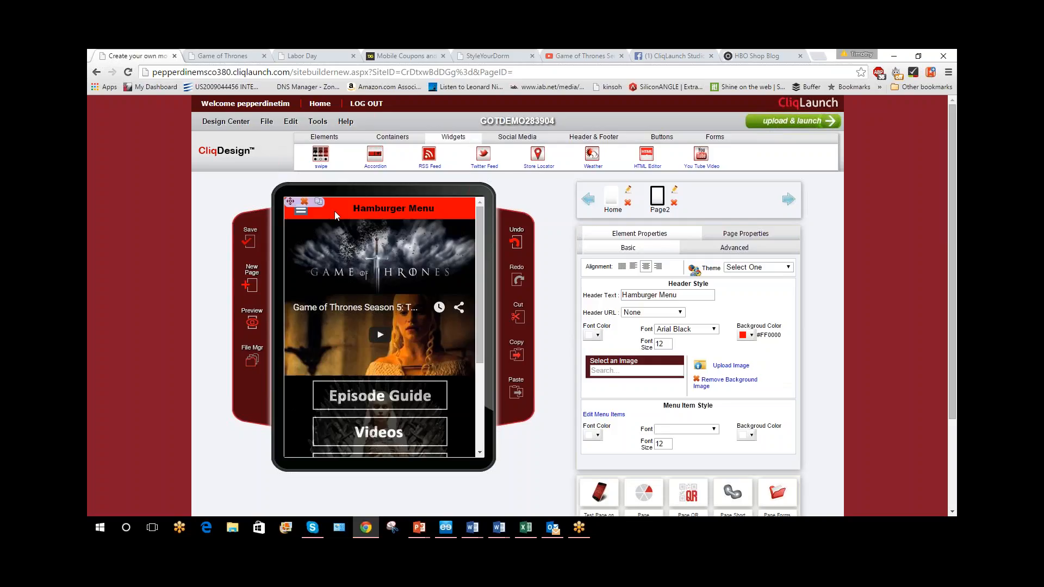
left_click(458, 250)
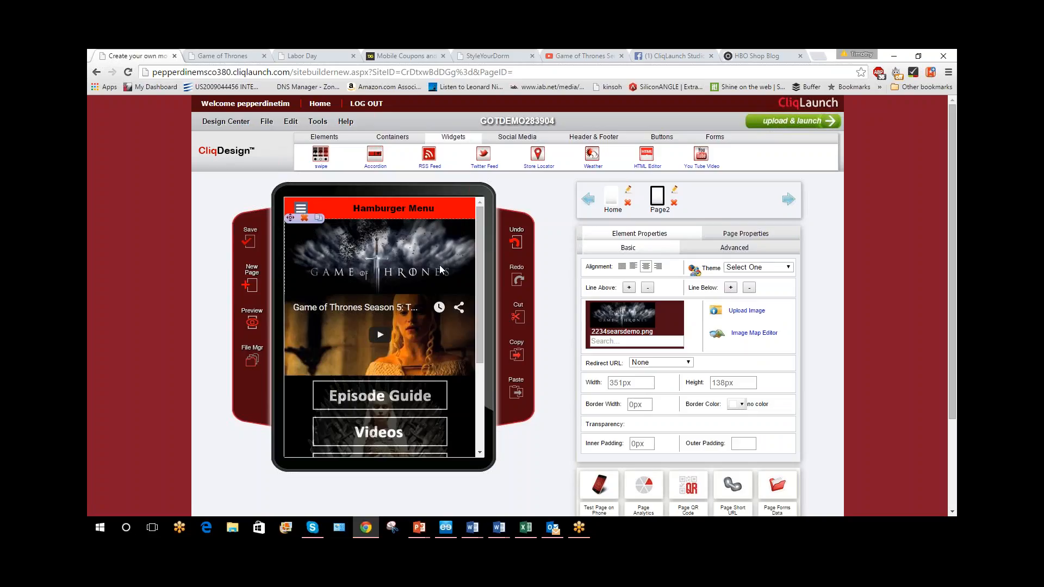
left_click(521, 343)
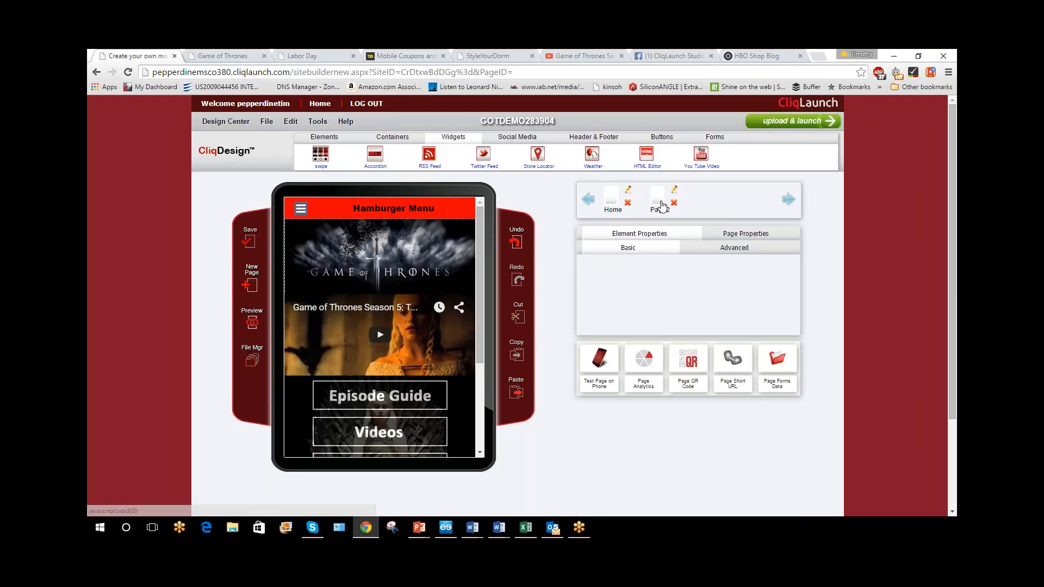
left_click(664, 205)
left_click(544, 142)
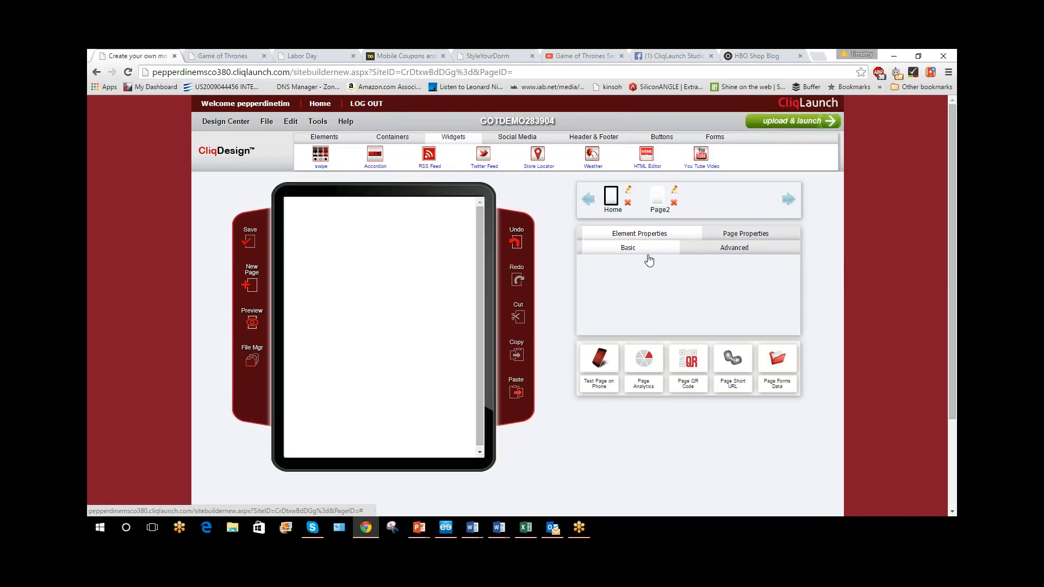
left_click(515, 392)
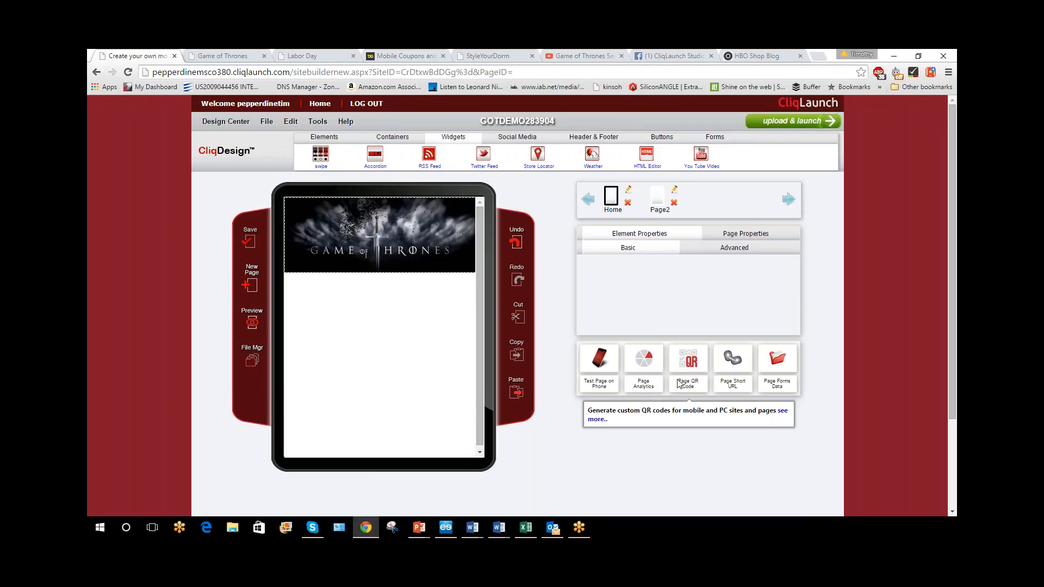
left_click(248, 243)
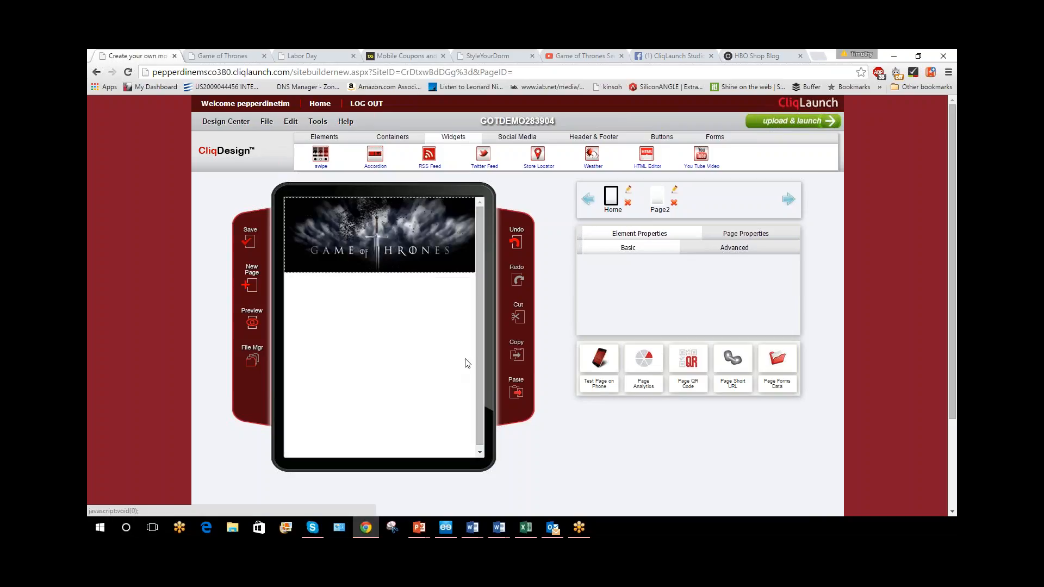
Add a swipe widget directly below the banner on the Home page
mouse_move(469, 260)
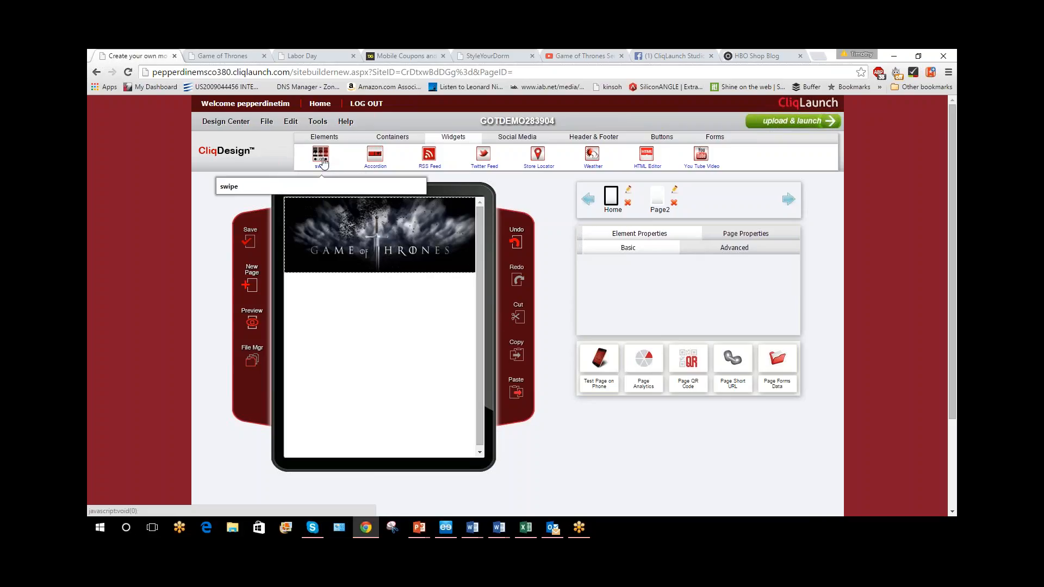
left_click_drag(323, 162, 404, 302)
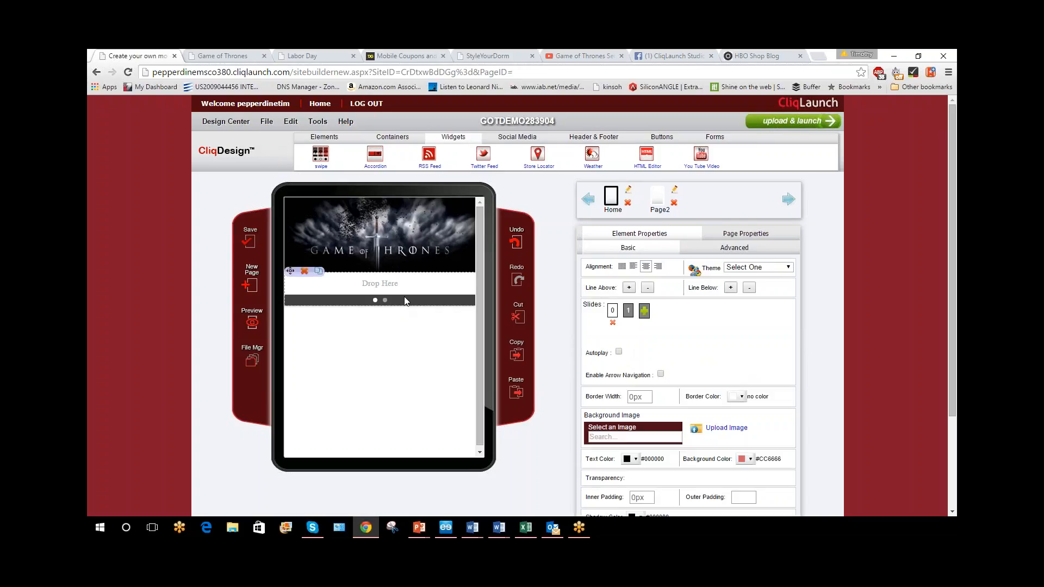
Examine the product slider on the Dollar General Labor Day example site and return to the CliqLaunch site builder
left_click(302, 55)
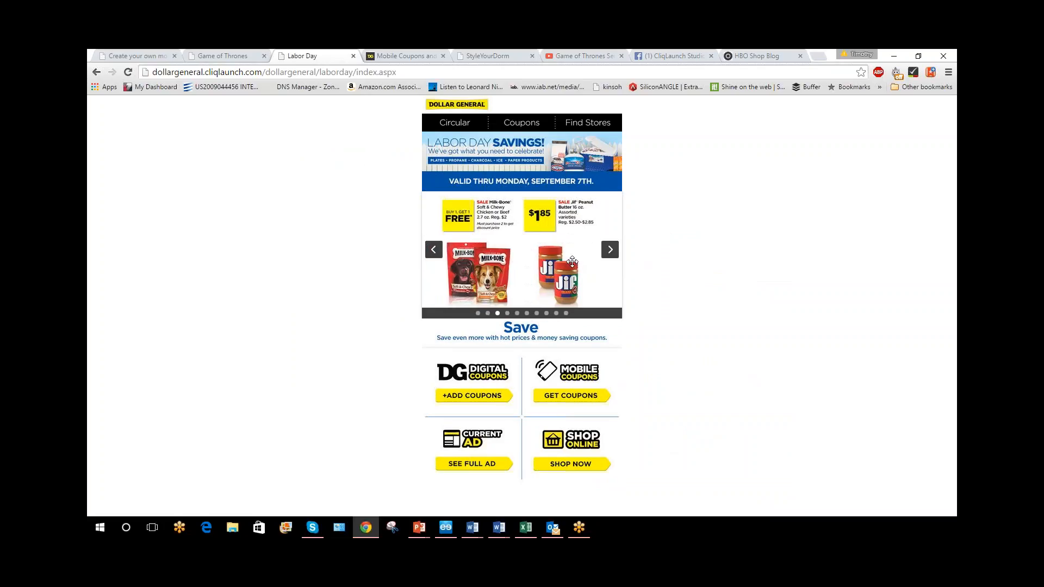
left_click(222, 56)
left_click(129, 56)
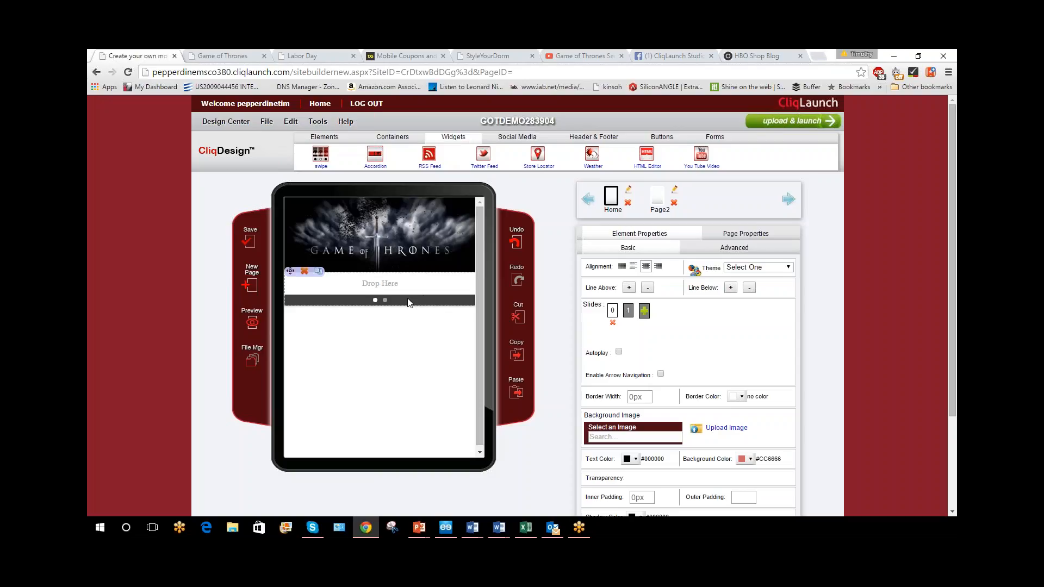
Add a third slide to the swipe widget and place a picture element on slide 0
left_click(643, 311)
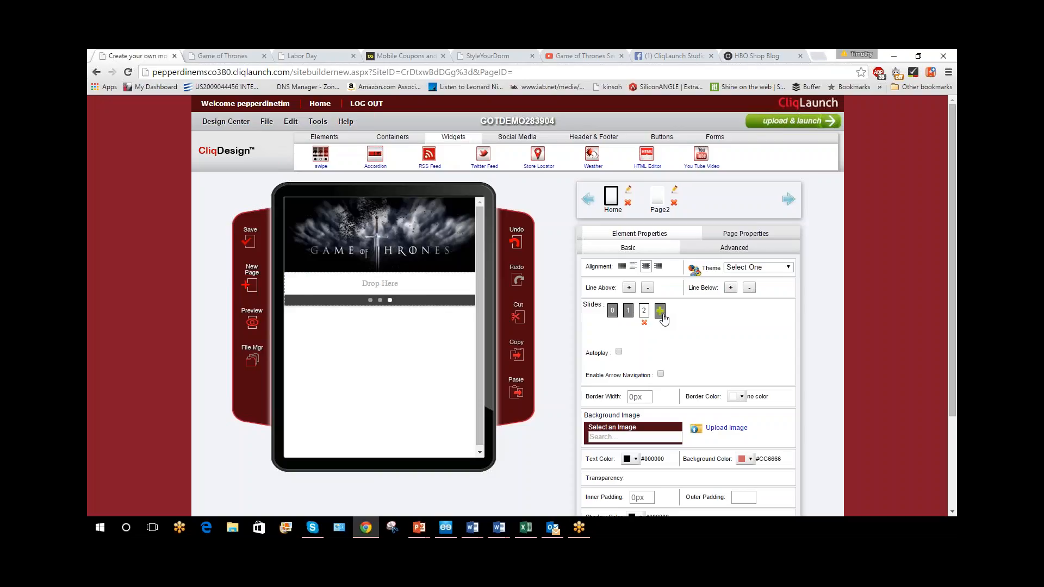
left_click(612, 311)
left_click(324, 140)
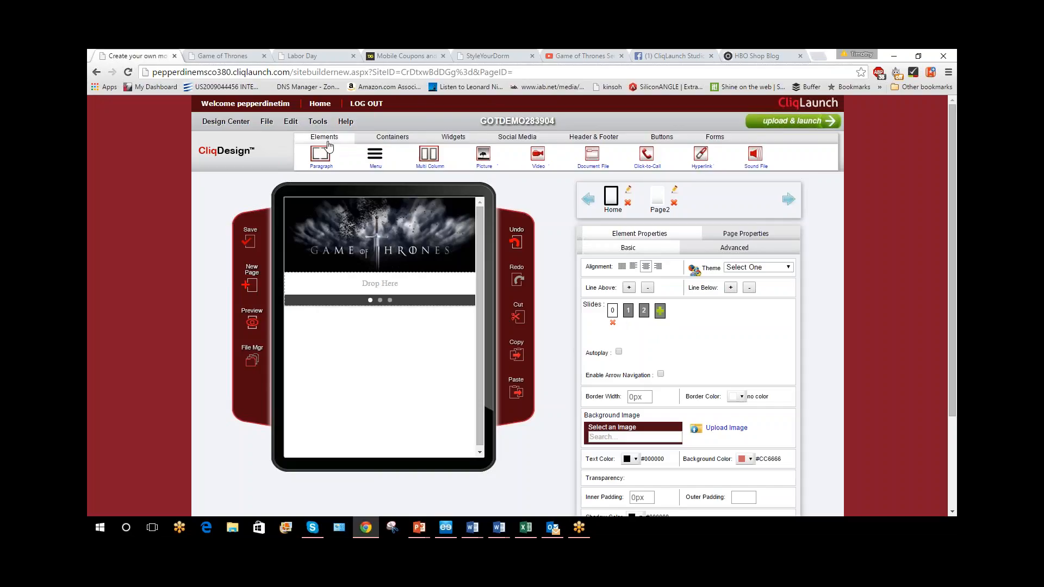
left_click_drag(483, 153, 414, 286)
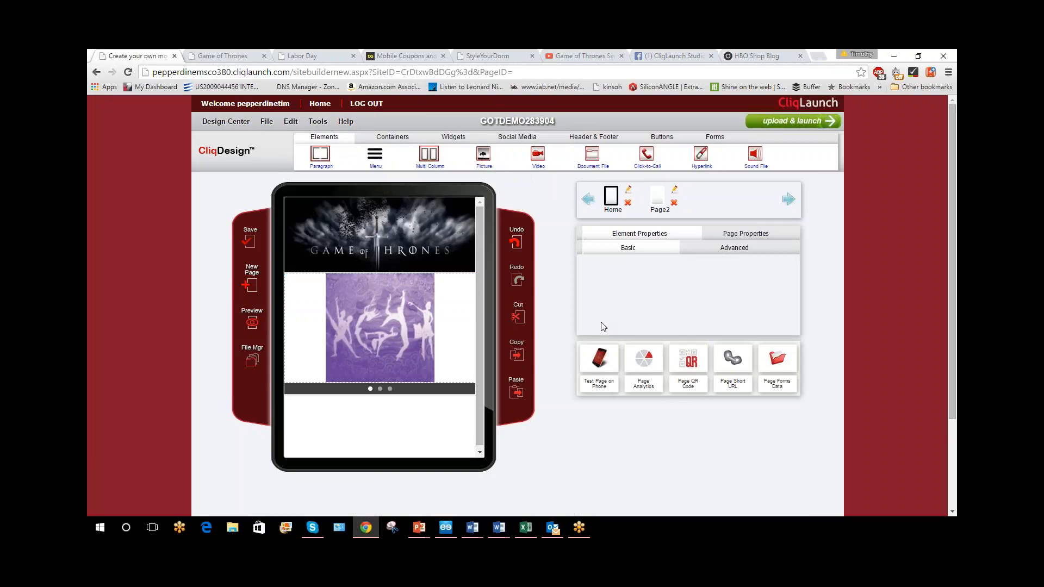
Place a picture element on slide 1 of the swipe widget
left_click(433, 392)
left_click(628, 311)
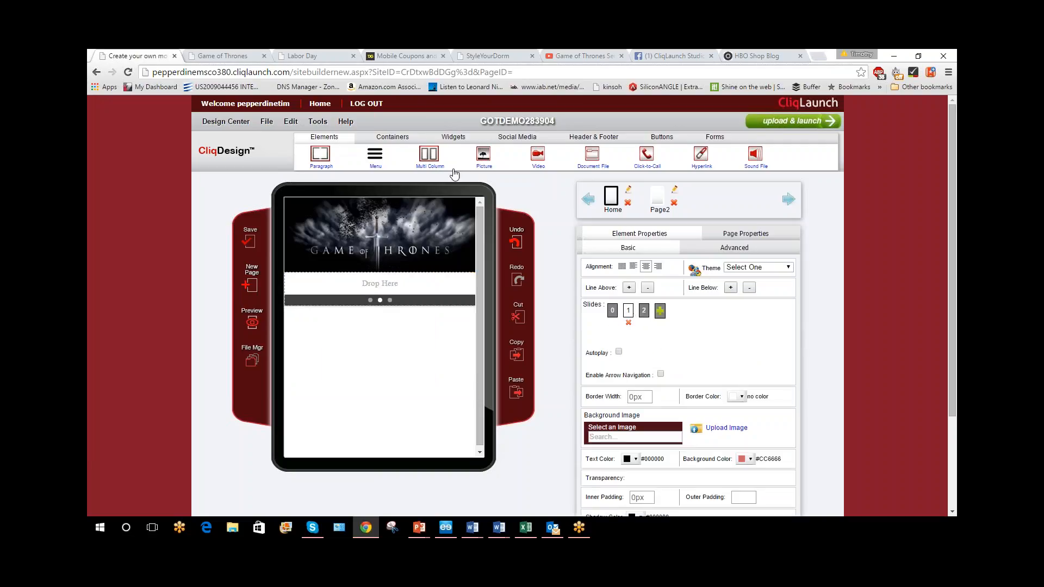
left_click_drag(482, 153, 409, 291)
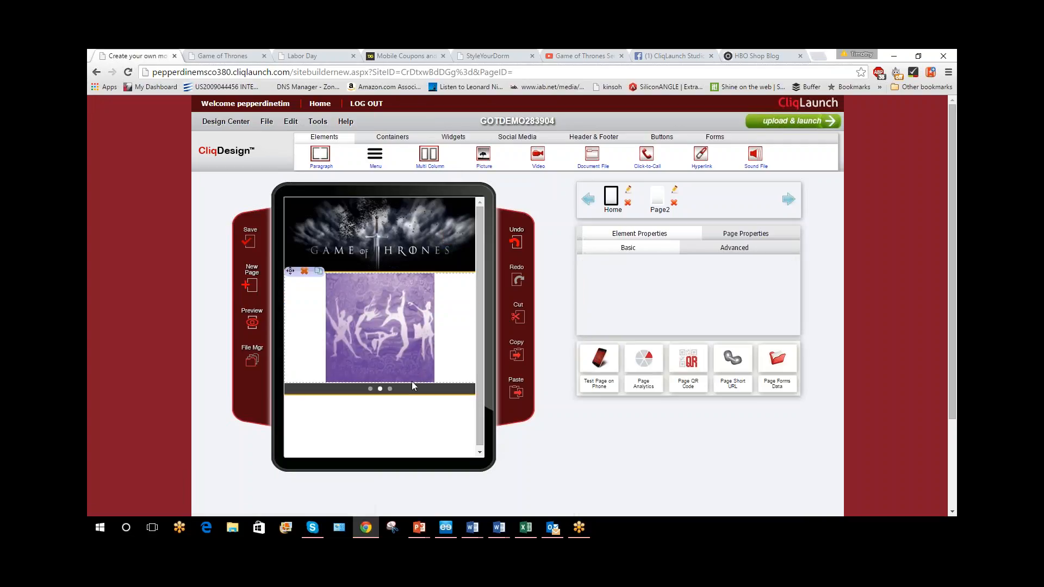
Place a YouTube video on slide 2 of the swipe widget and save the page
left_click(435, 392)
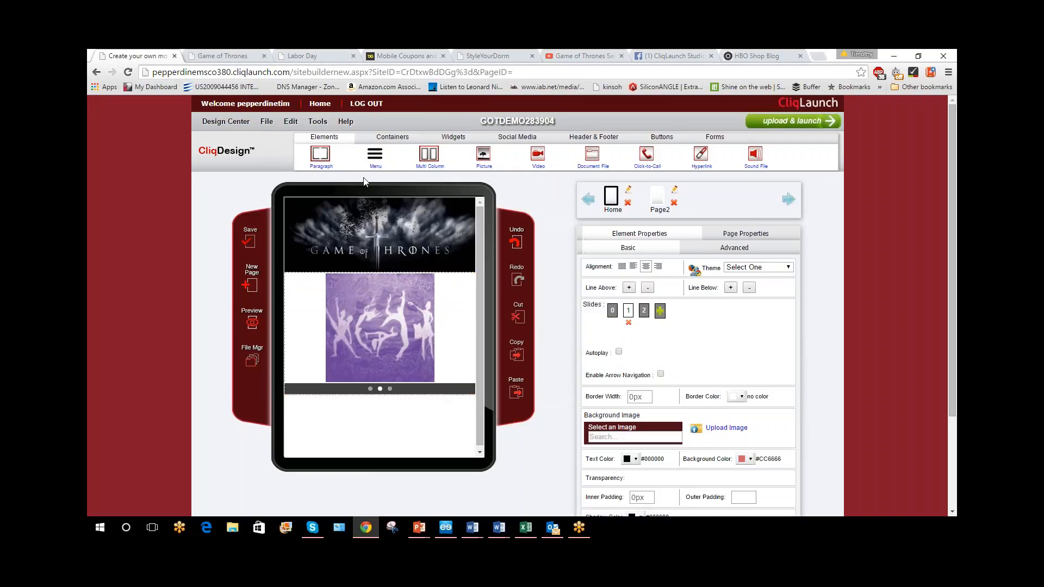
left_click(642, 315)
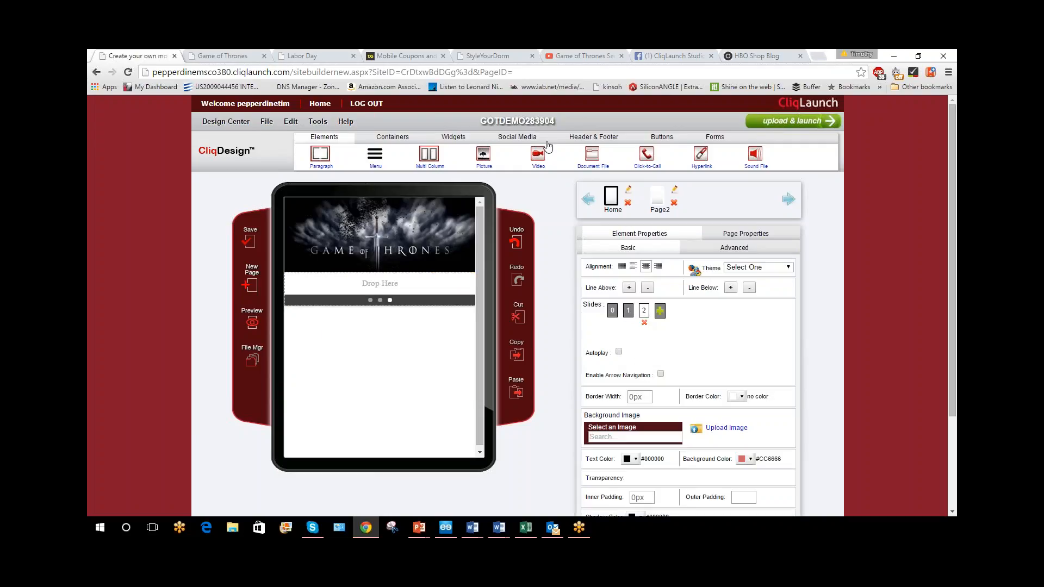
left_click(453, 137)
left_click_drag(722, 160, 414, 296)
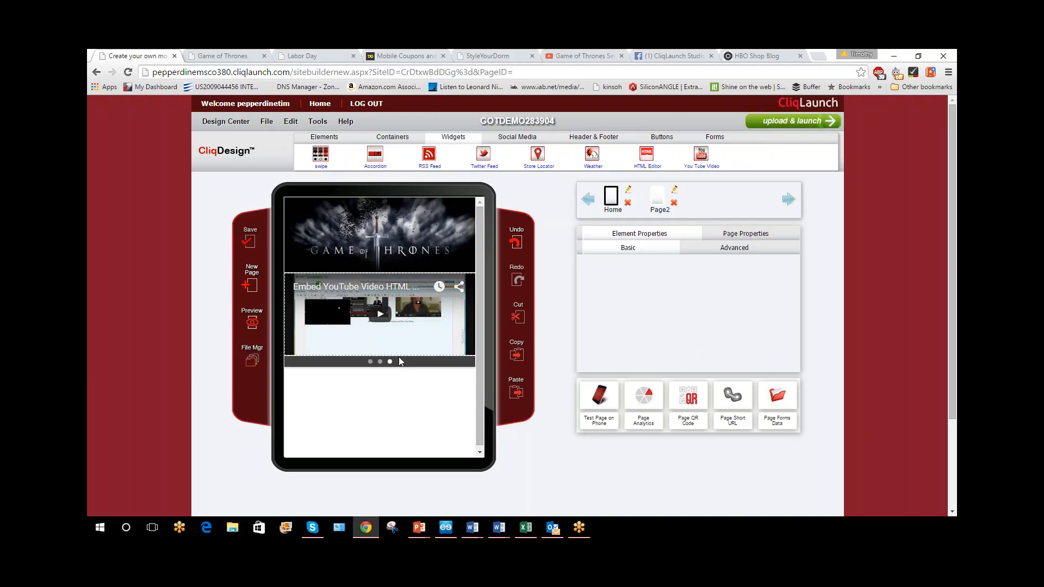
left_click(249, 240)
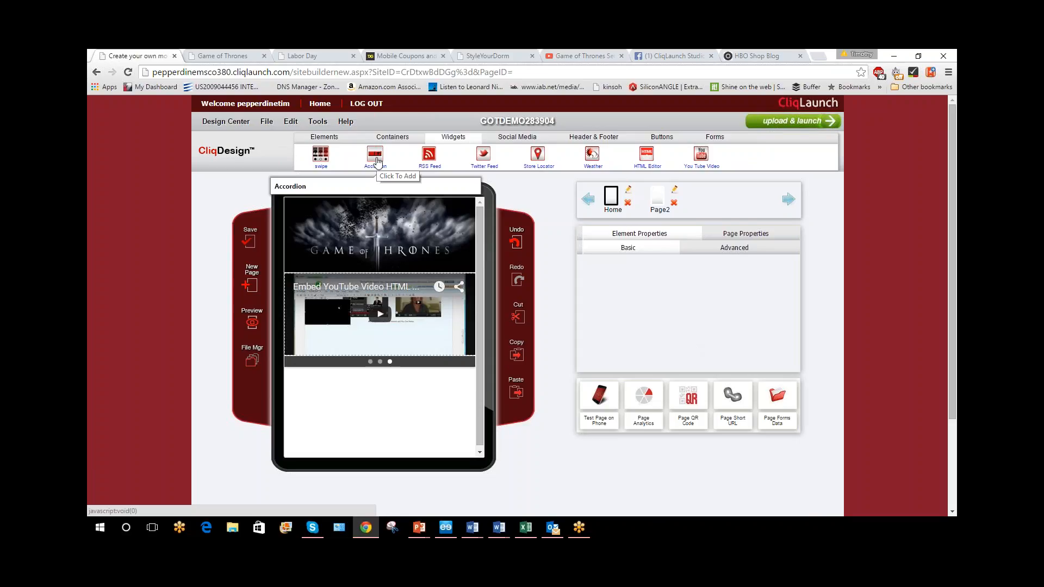
Add an Accordion widget below the swipe widget, outside its slides, and save the page
left_click_drag(379, 161, 415, 410)
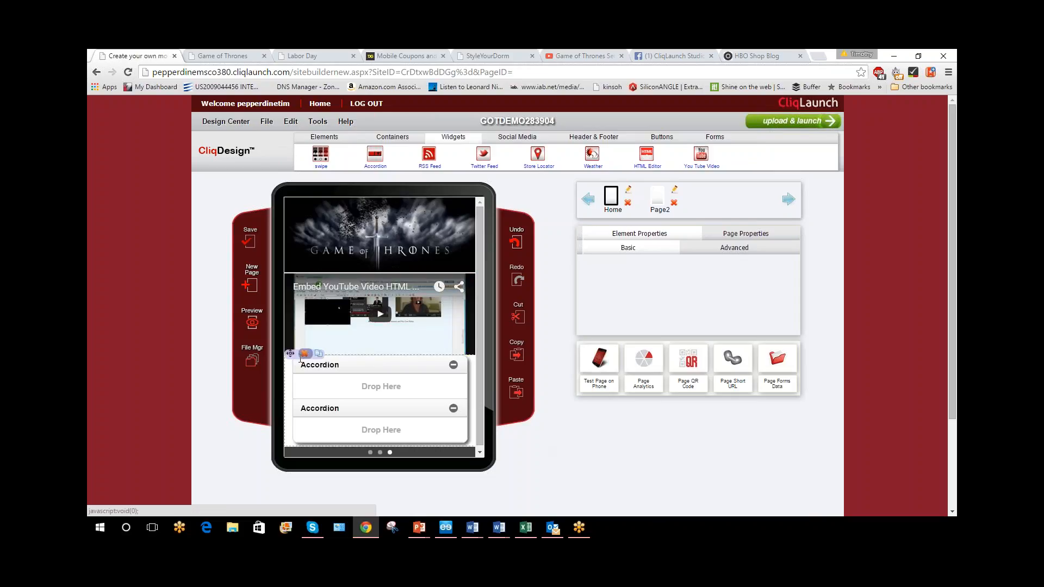
left_click(304, 355)
left_click_drag(369, 161, 440, 393)
scroll(643, 482, "down", 1)
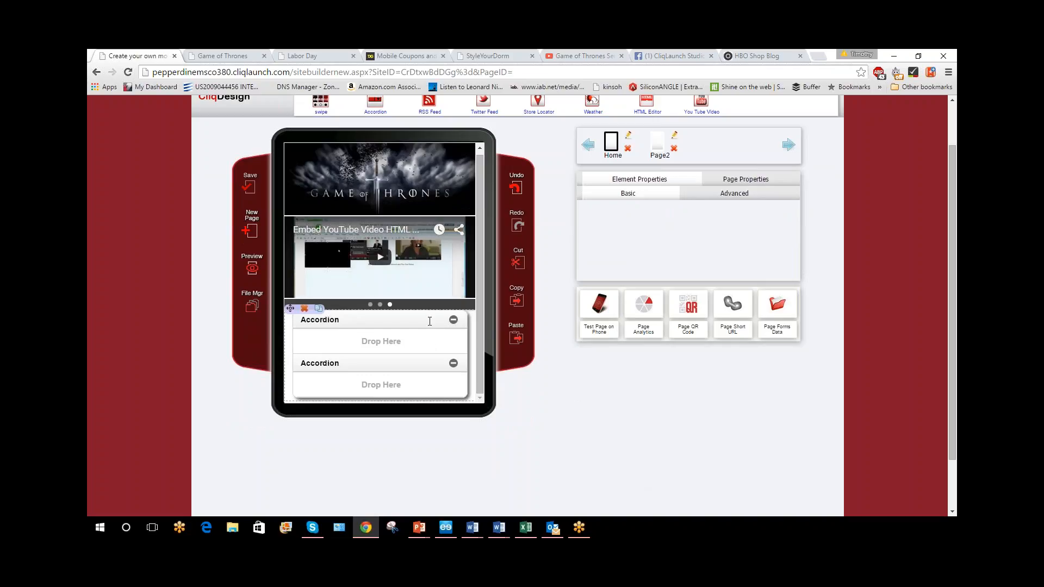
left_click(264, 184)
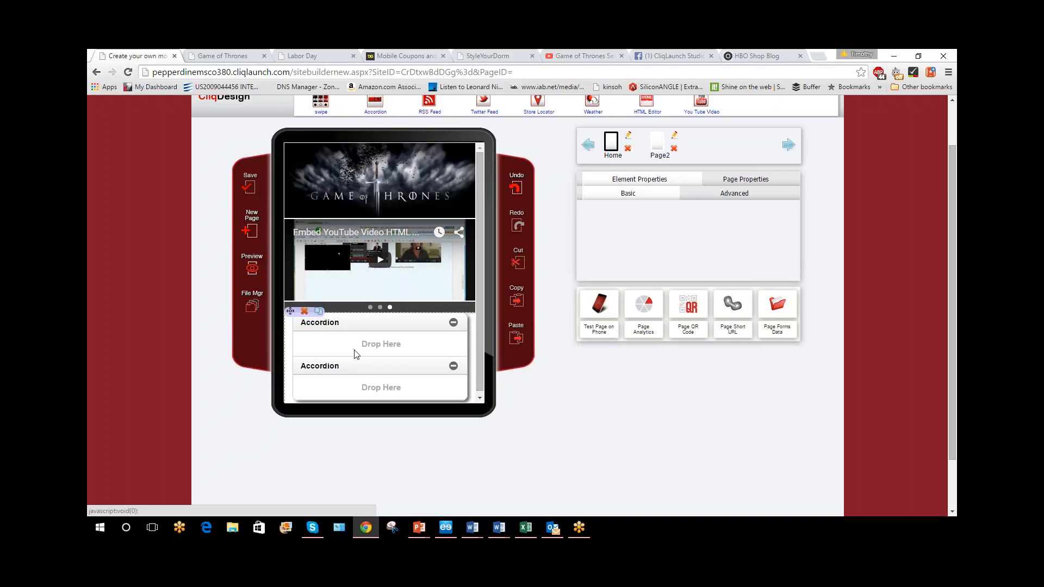
Add a Paragraph element to the first accordion section with the text "kblkbk"
scroll(356, 354, "up", 1)
left_click(324, 137)
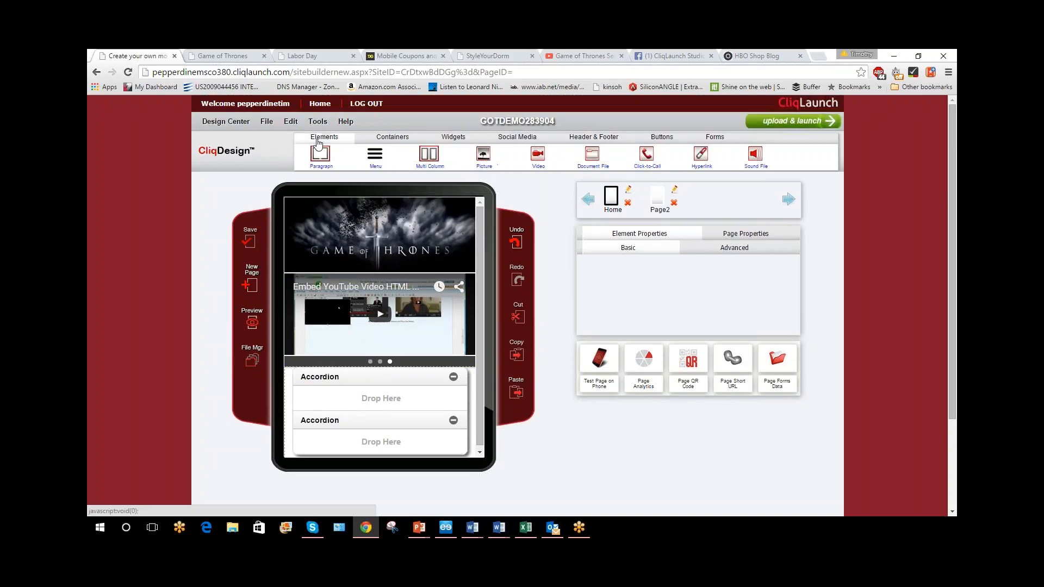
left_click_drag(326, 163, 406, 397)
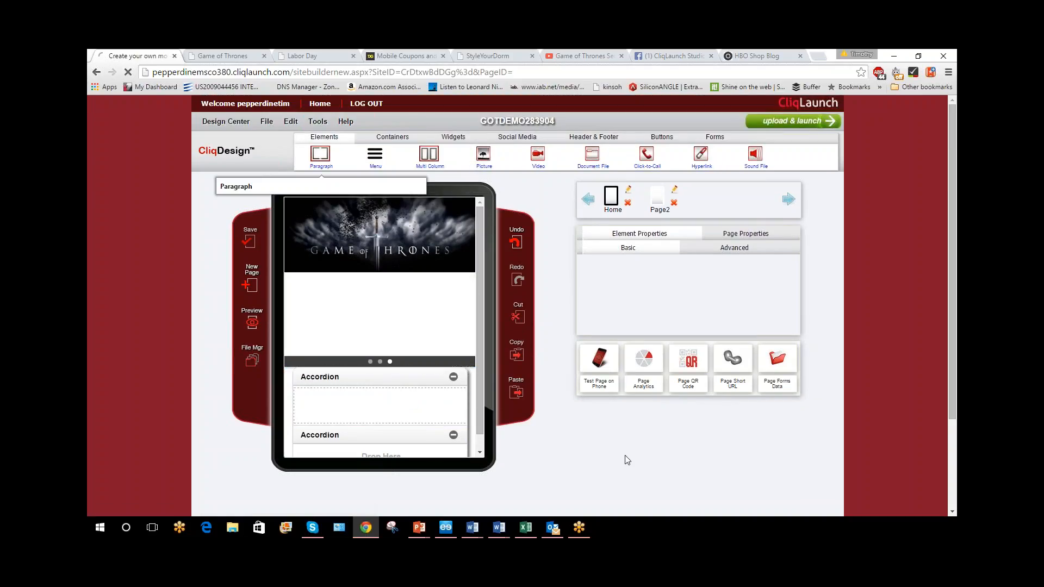
left_click(391, 405)
type("kblk")
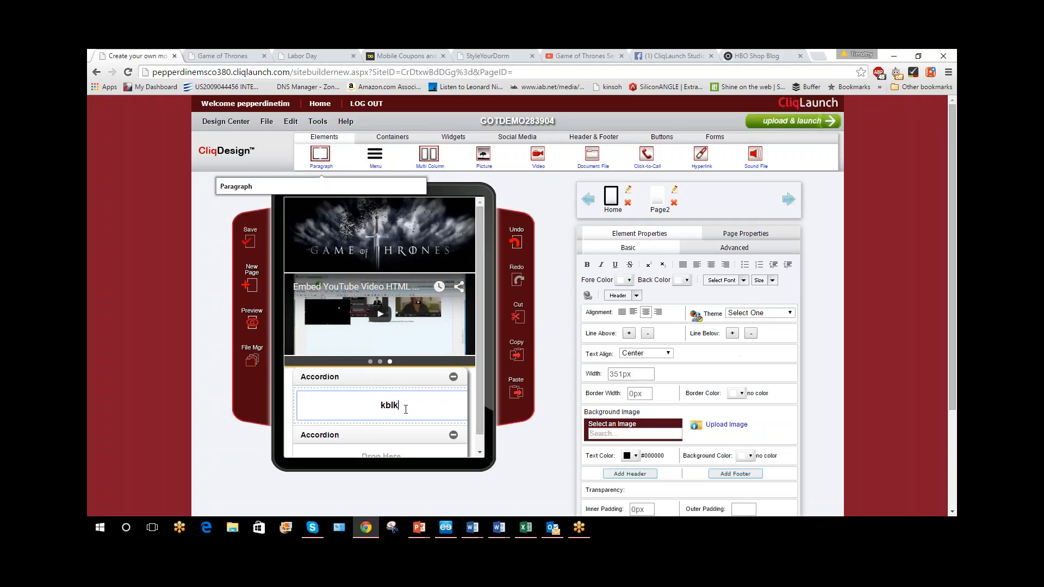
type("bk")
Preview the page on the Android phone, expand the first accordion section, and close the preview
left_click(254, 328)
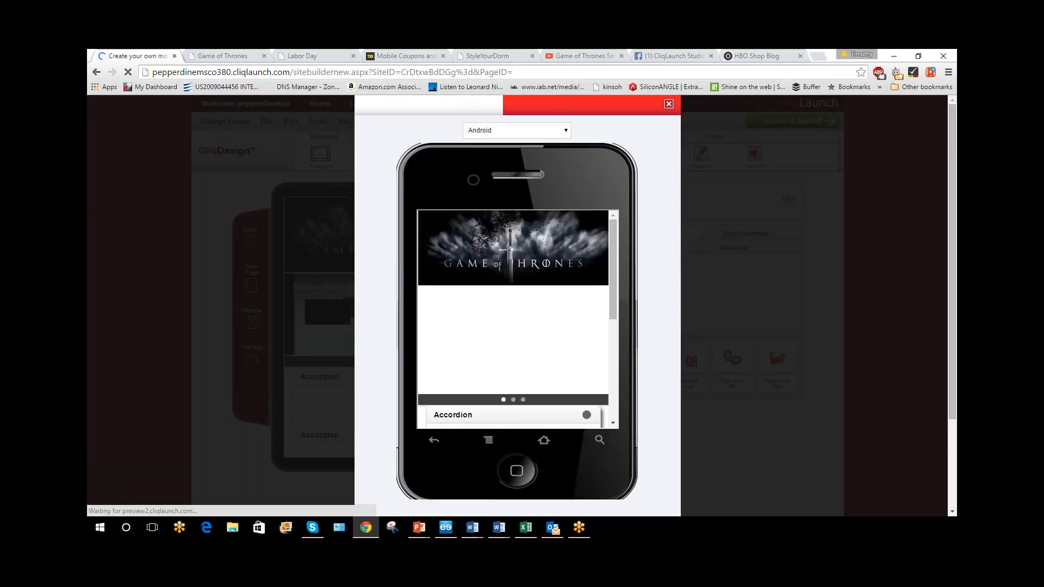
scroll(579, 318, "down", 2)
scroll(577, 317, "up", 1)
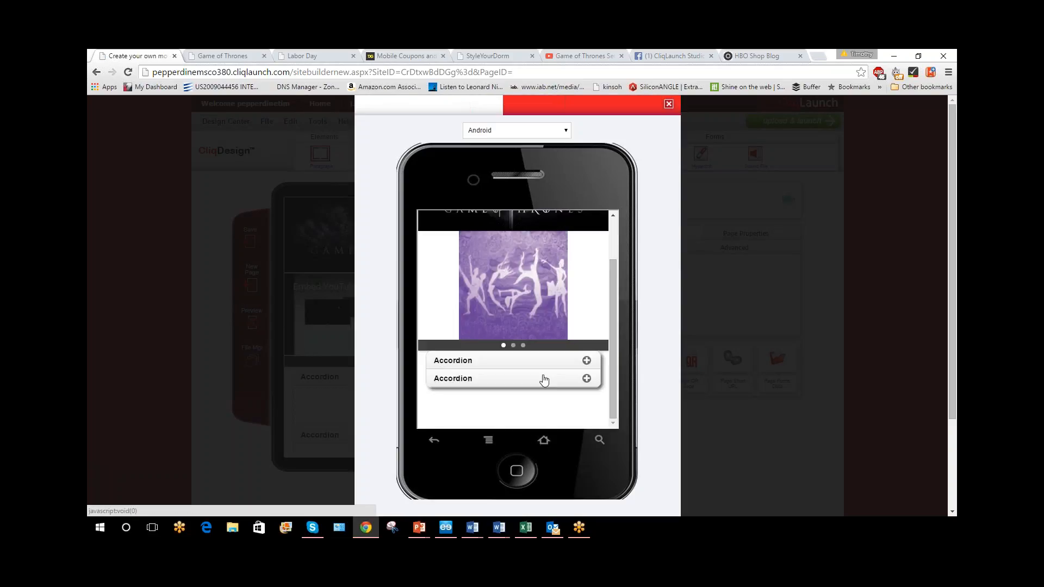
left_click(586, 362)
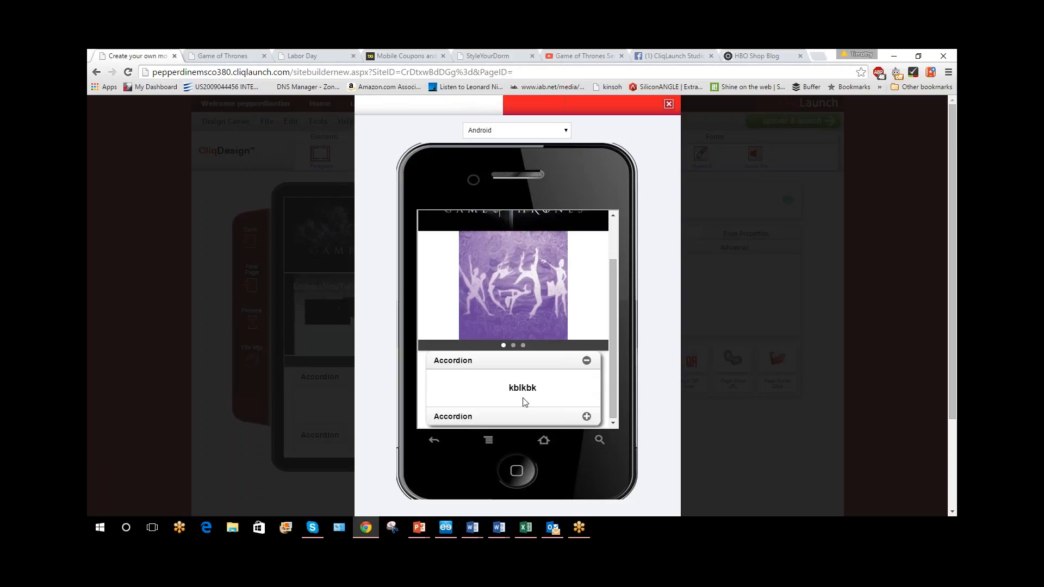
left_click(668, 104)
Replace the Accordion and swipe widgets with an RSS Feed widget below the header picture, and select it
left_click(448, 140)
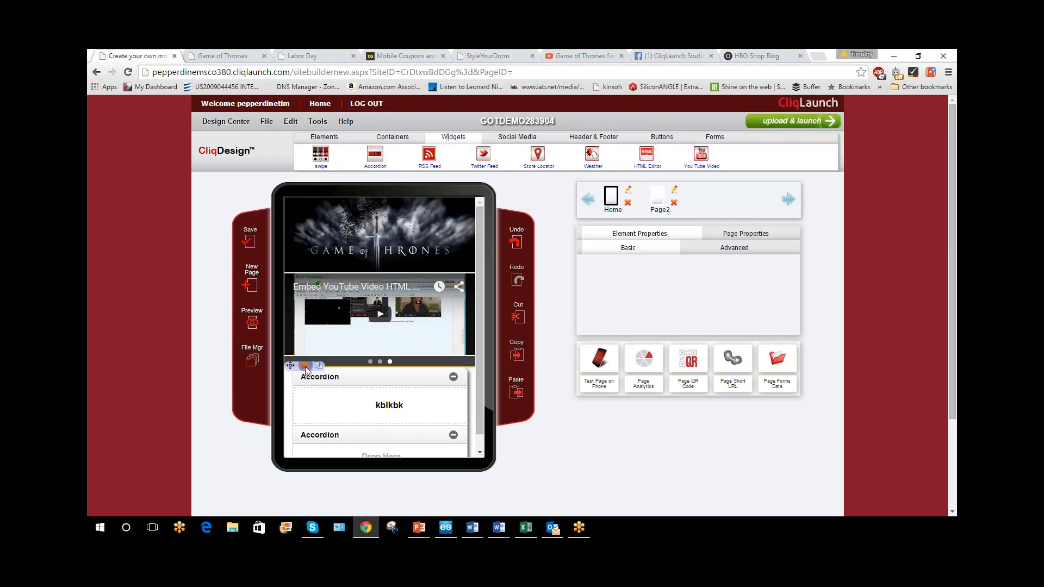
left_click(305, 366)
left_click(305, 274)
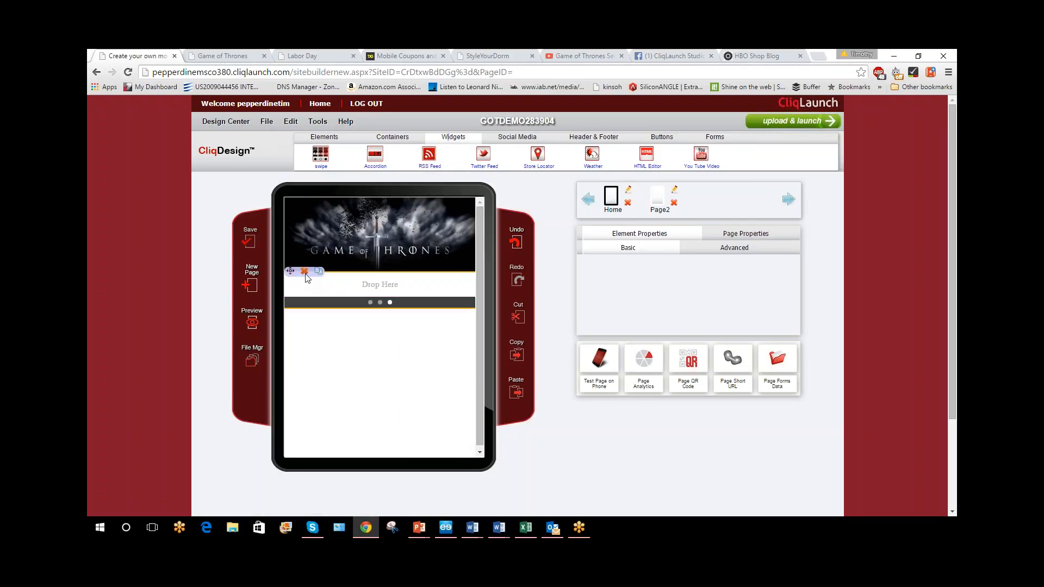
left_click(304, 274)
left_click_drag(430, 155, 481, 320)
left_click(439, 286)
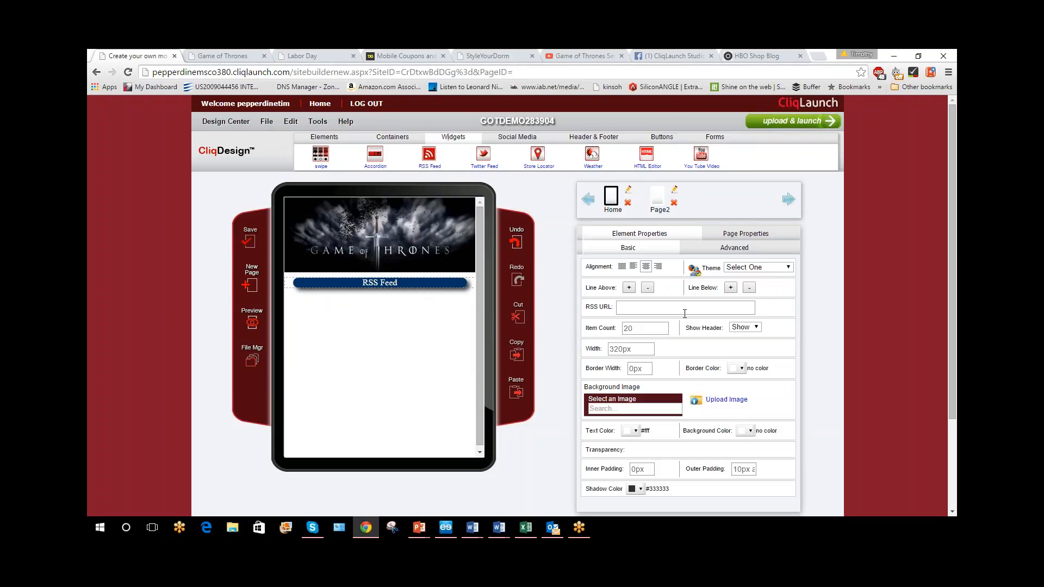
Switch to the HBO Shop Blog page, open its RSS feed from the Subscribe section, and copy the feed address
left_click(749, 54)
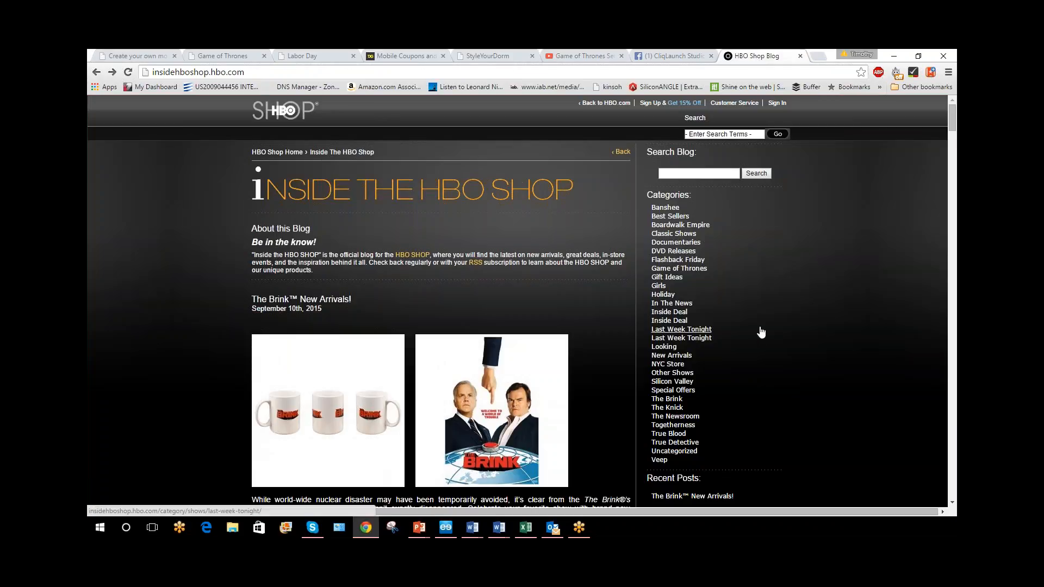
scroll(604, 442, "down", 5)
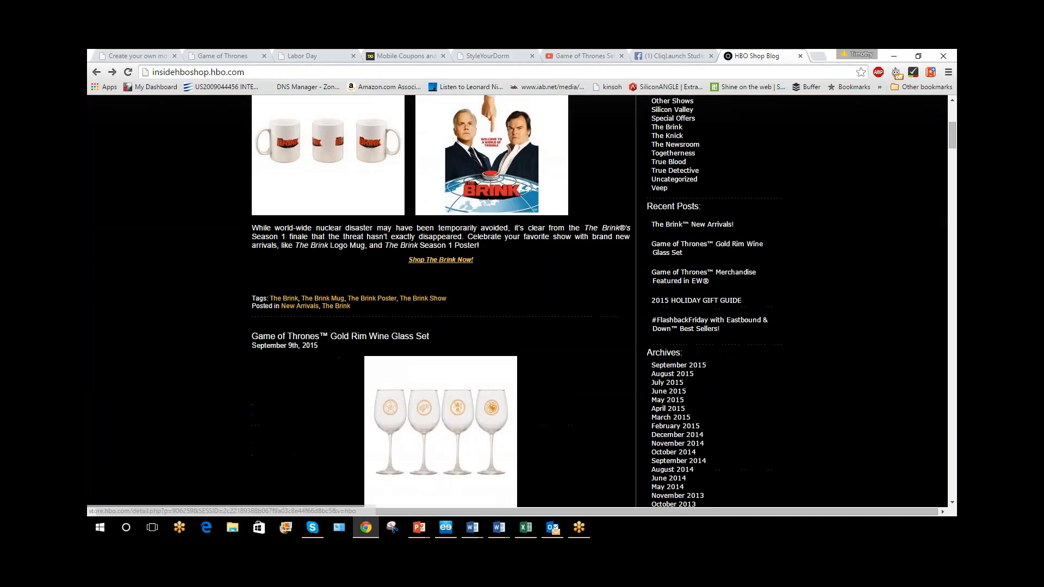
scroll(605, 442, "down", 10)
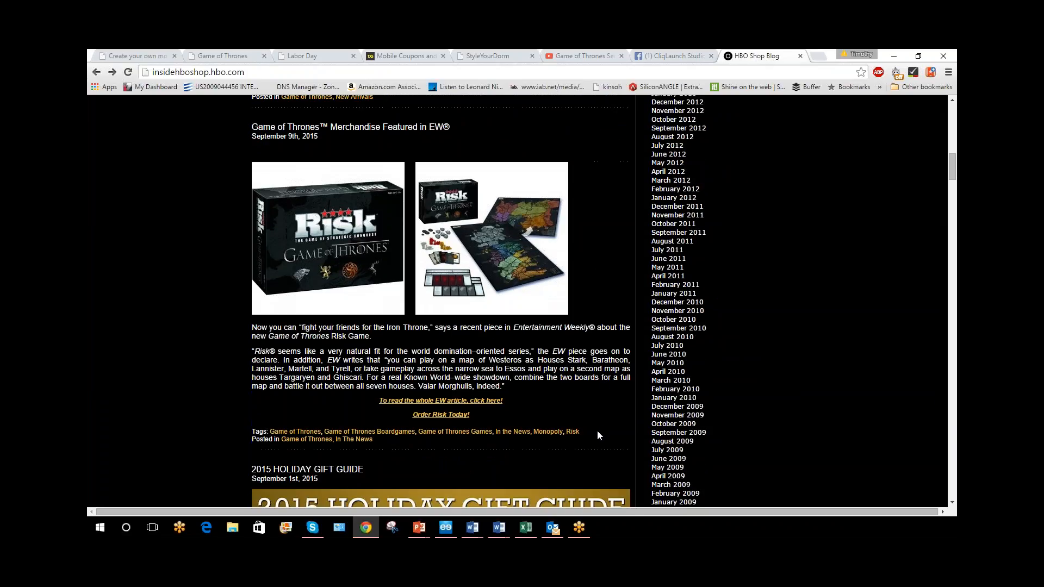
scroll(598, 435, "up", 3)
scroll(597, 433, "up", 8)
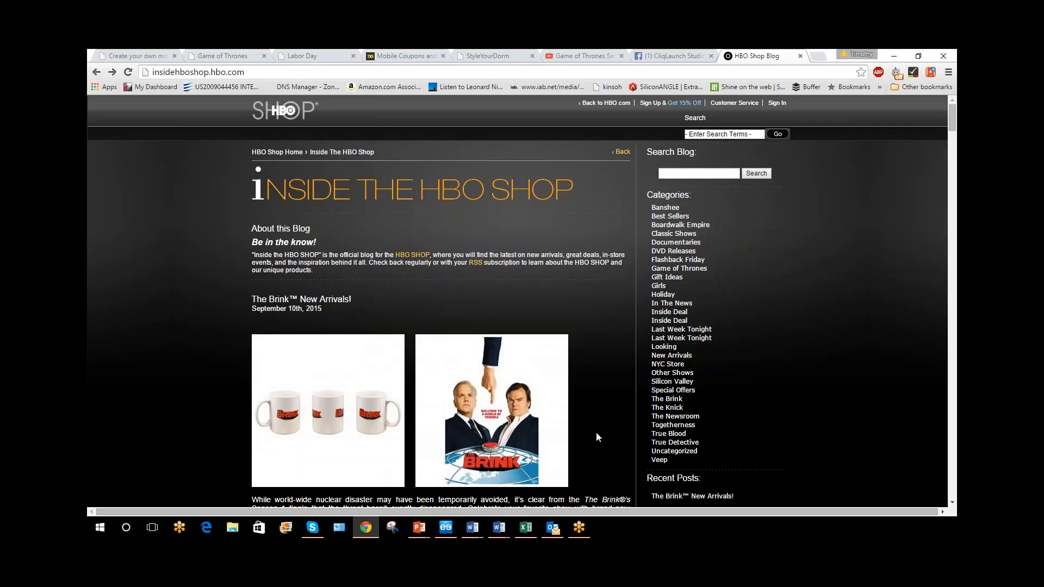
scroll(801, 336, "down", 8)
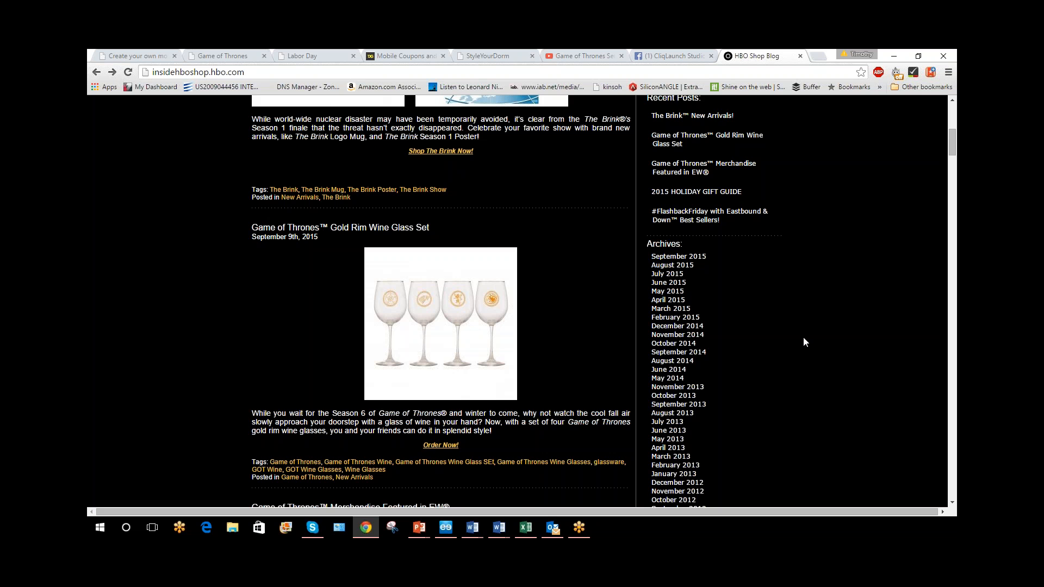
scroll(801, 343, "down", 13)
left_click(658, 235)
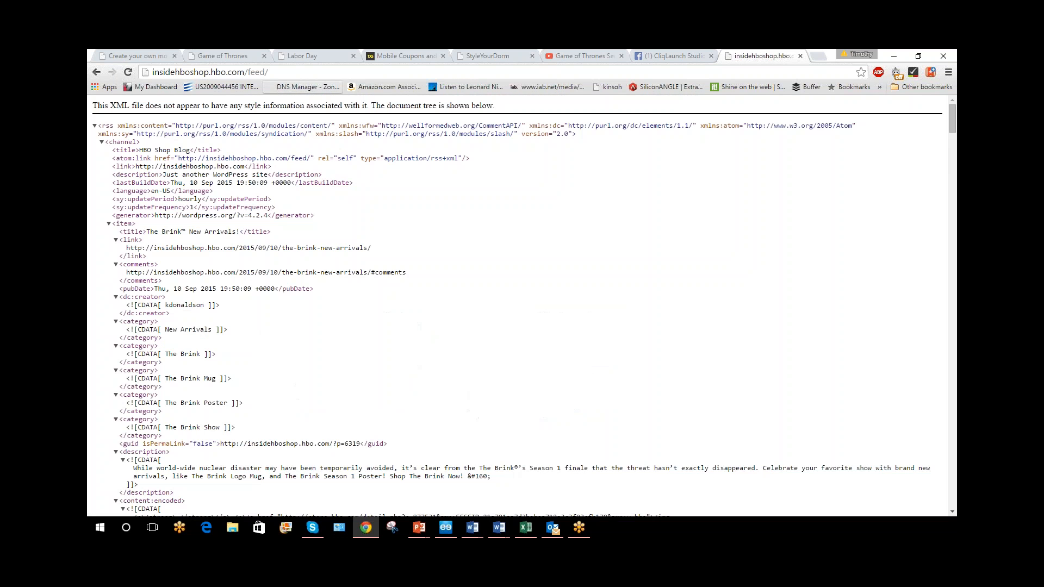
left_click(278, 71)
key("ctrl+c")
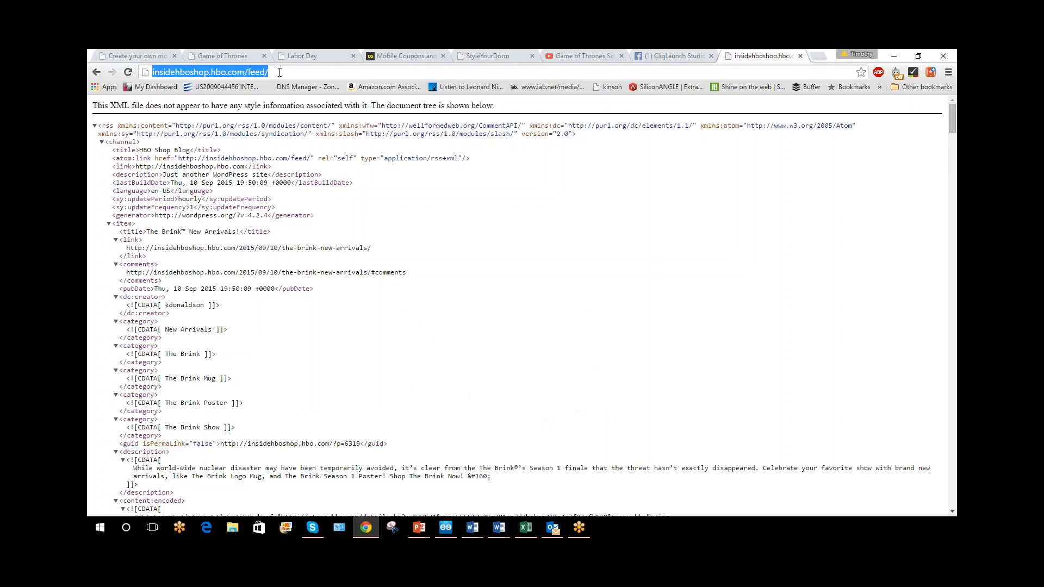
left_click(164, 55)
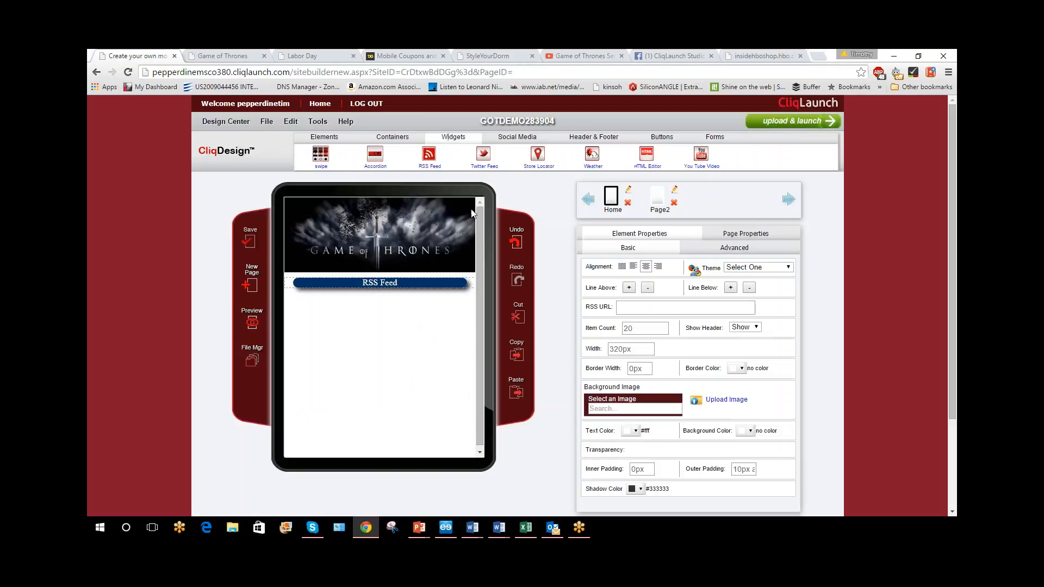
left_click(658, 308)
key("ctrl+v")
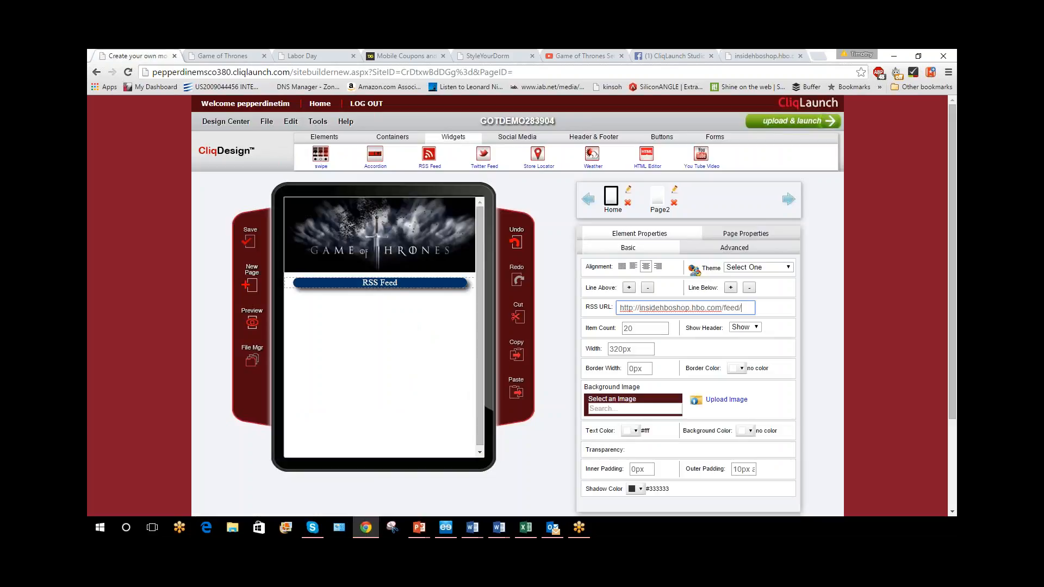
left_click(785, 310)
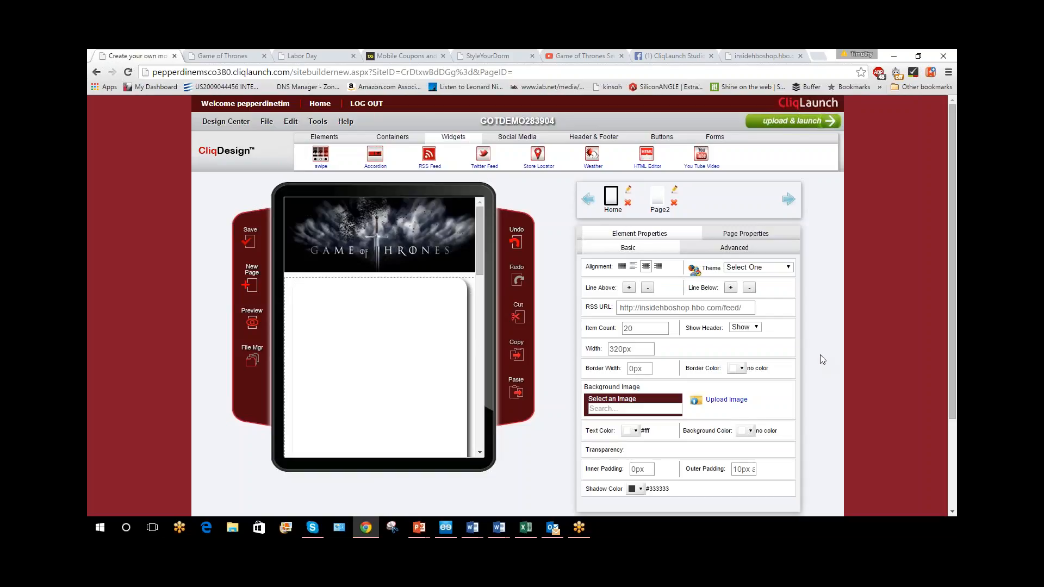
Set the RSS Feed widget's text color to black (#000000) and look through the feed entries
mouse_move(382, 296)
left_click(636, 432)
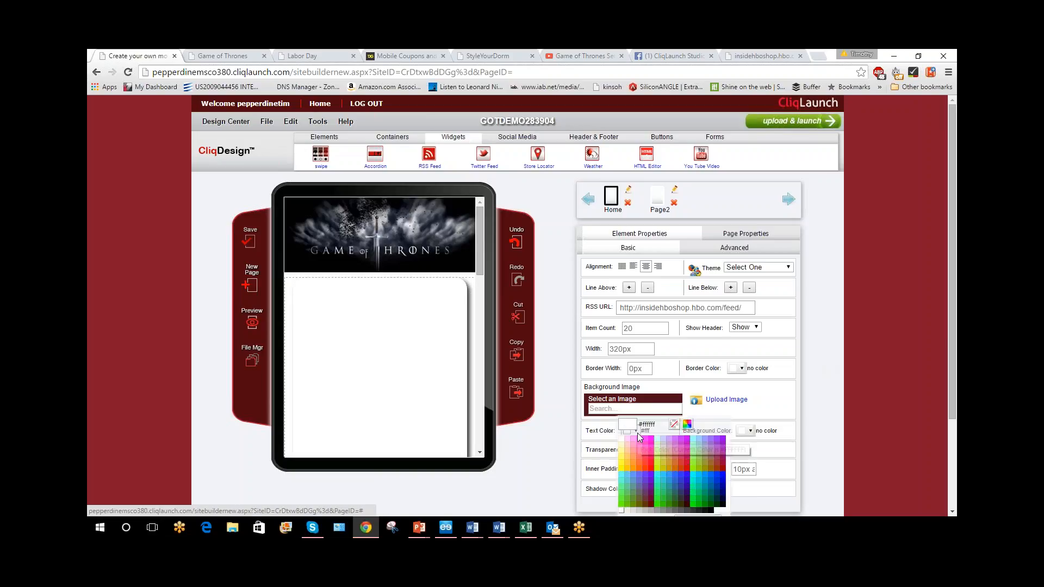
left_click(713, 512)
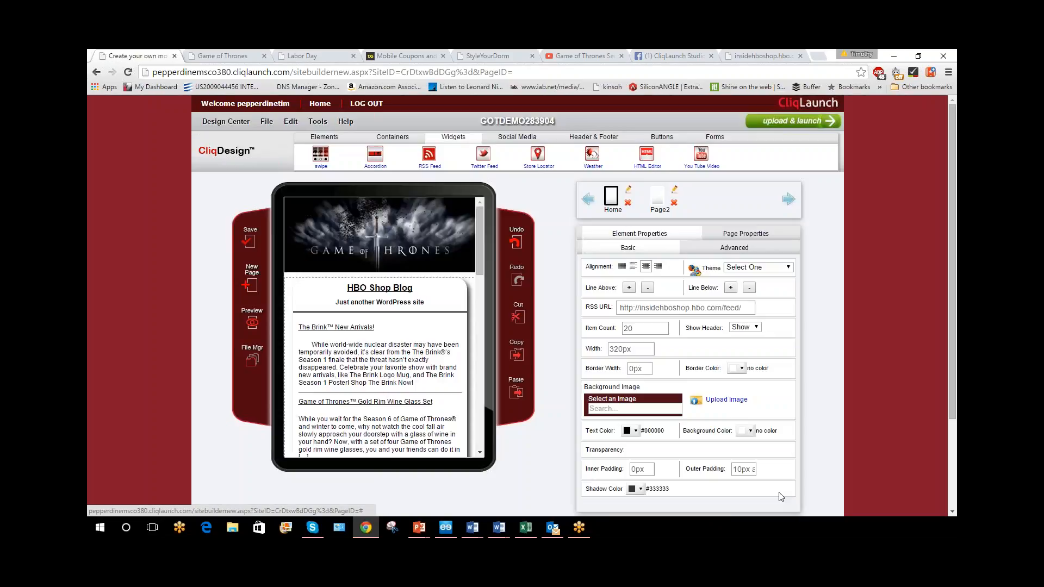
scroll(435, 392, "down", 1)
scroll(417, 368, "down", 3)
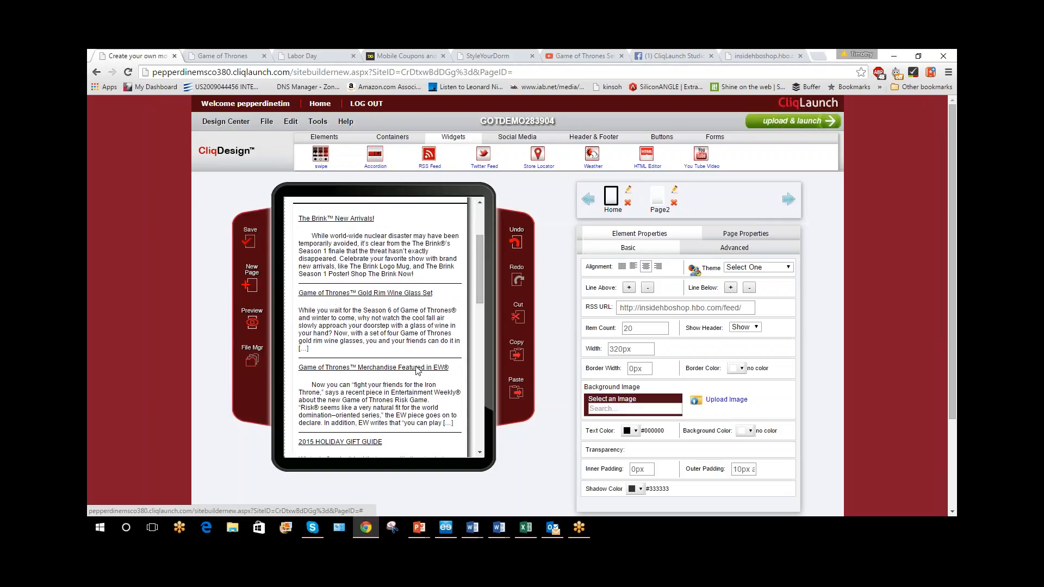
scroll(424, 396, "up", 4)
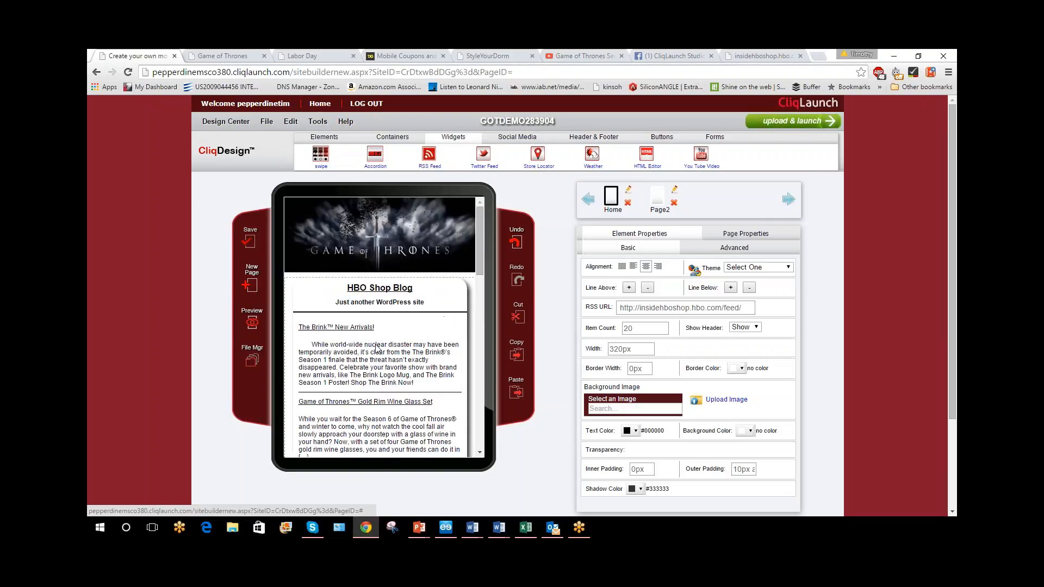
scroll(429, 381, "down", 3)
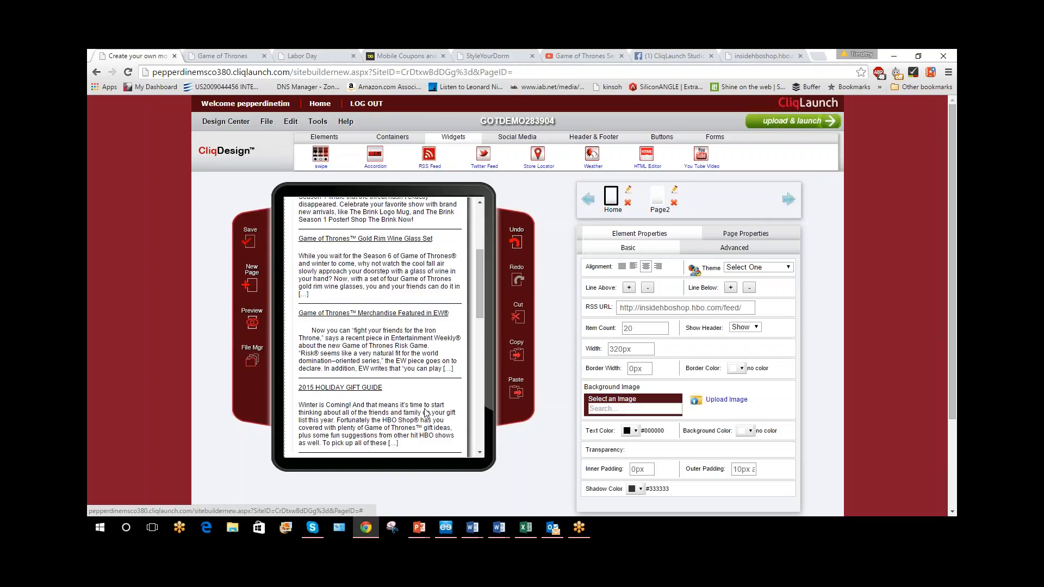
scroll(427, 402, "up", 3)
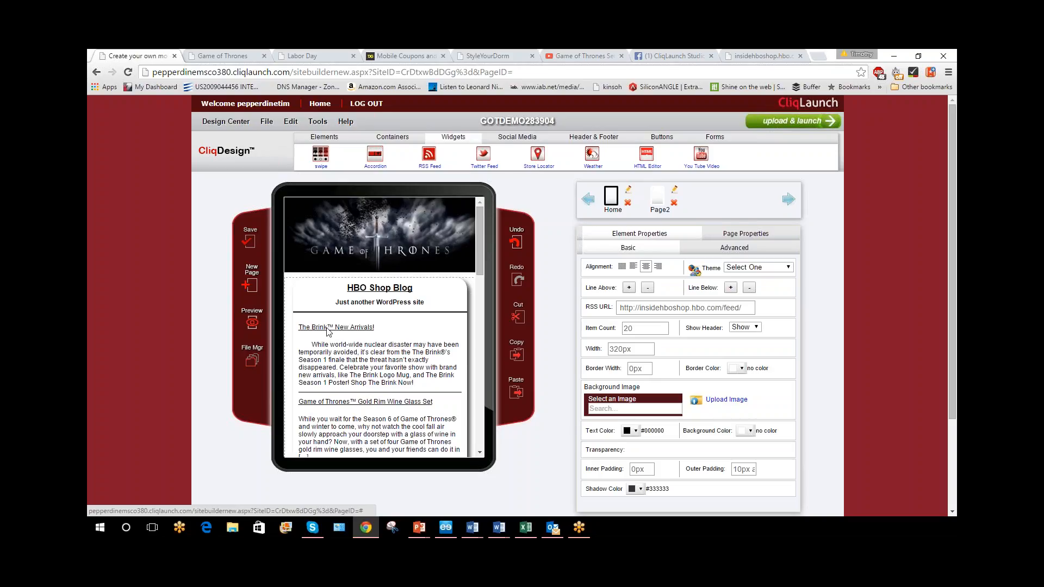
left_click(325, 288)
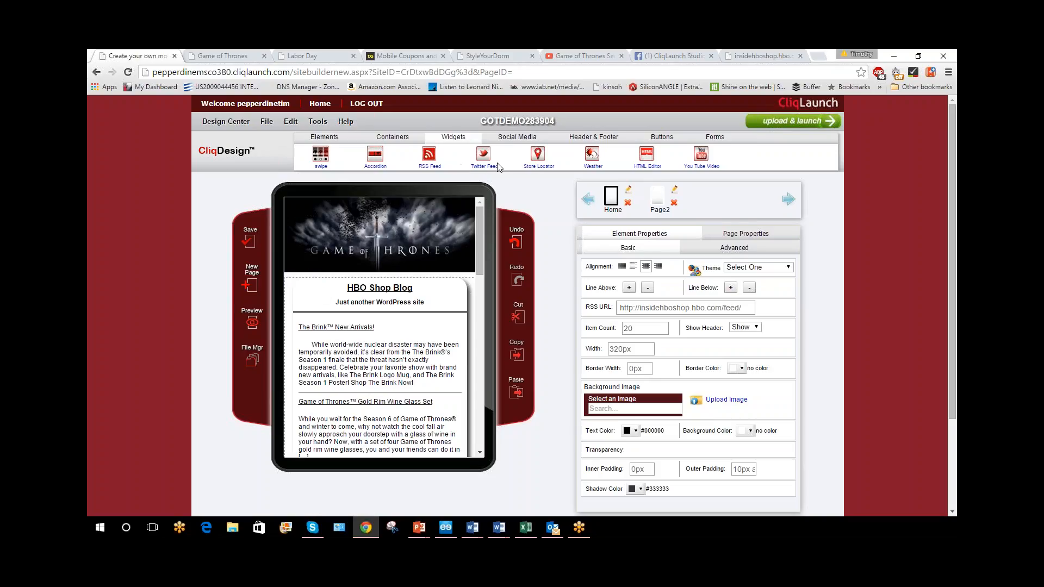
Add a Twitter Feed widget above the RSS feed to show its screen name setting, and remove it
left_click_drag(497, 167, 419, 292)
left_click(712, 309)
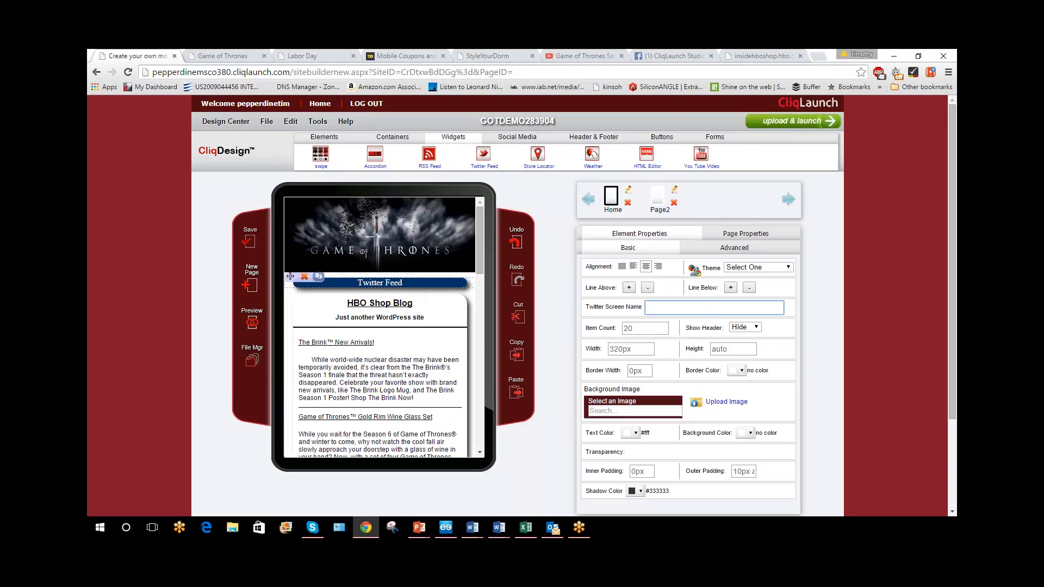
left_click(301, 278)
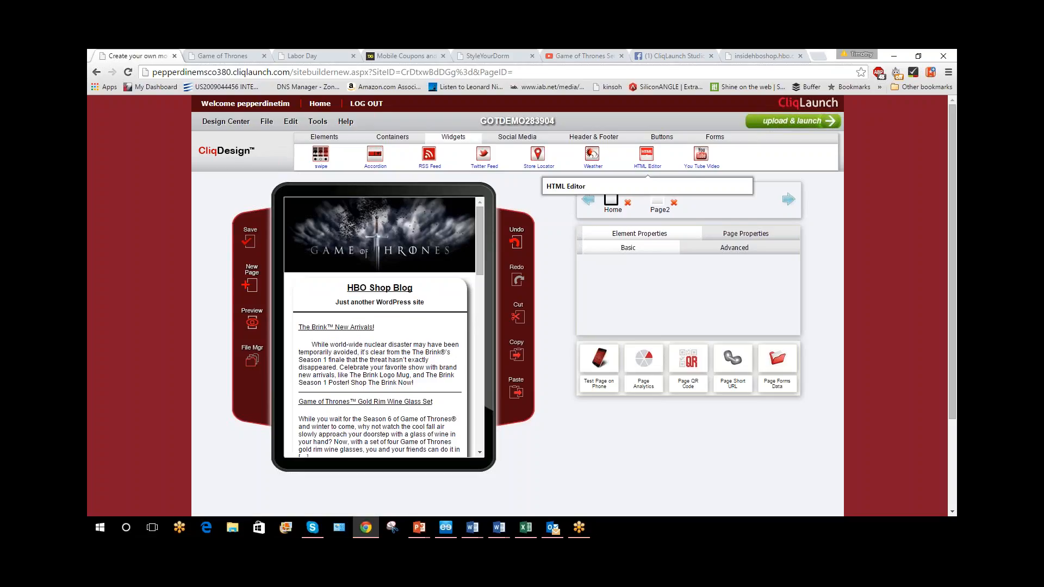
Add an HTML Editor widget above the RSS feed and start editing its HTML content
left_click(647, 158)
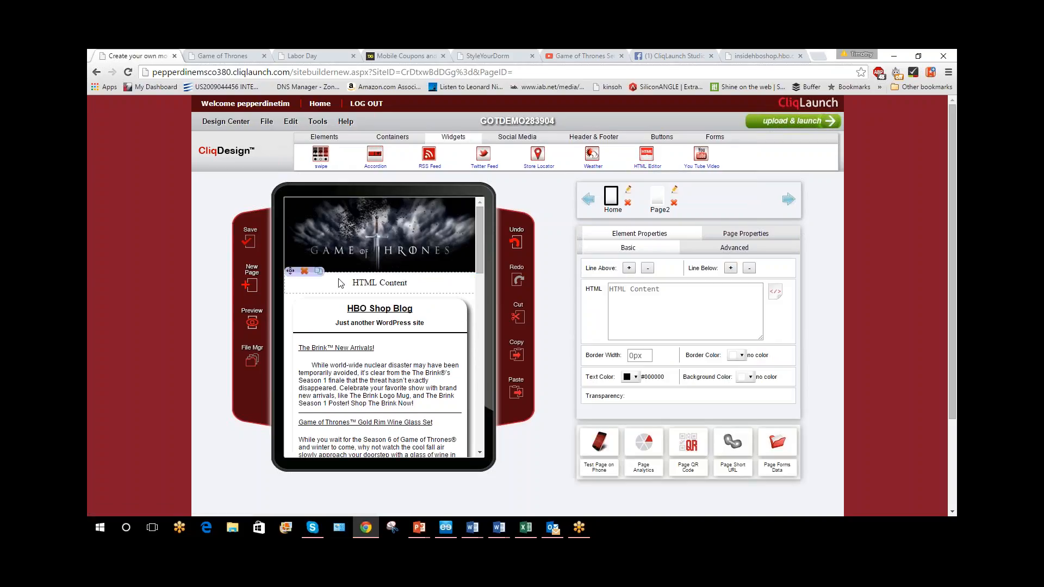
left_click(642, 304)
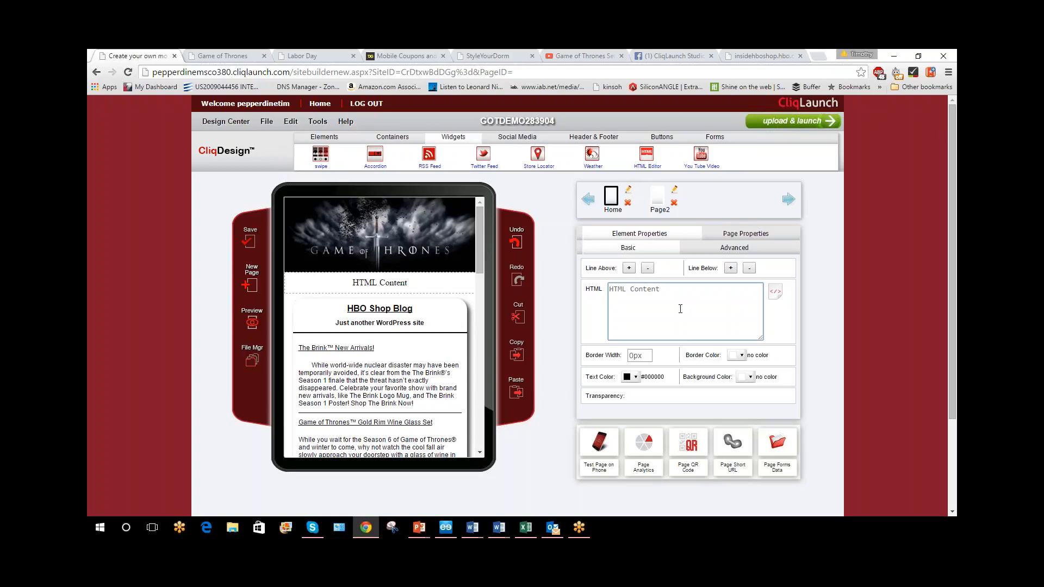
Open vimeo.com in a new browser tab and go to the Staff Picks video "Make Em Purr"
left_click(820, 54)
type("vimeo.com")
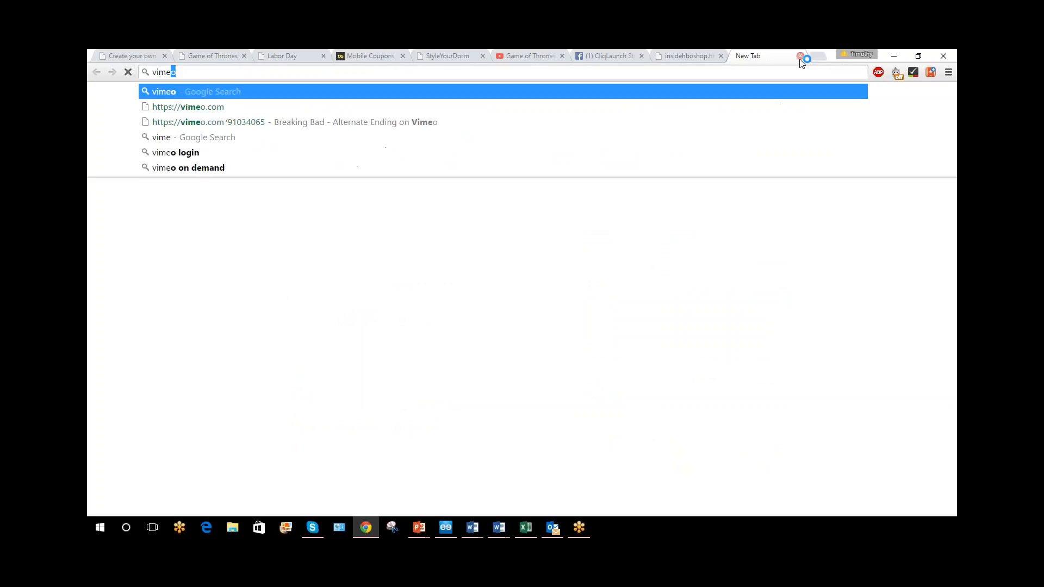
key("Return")
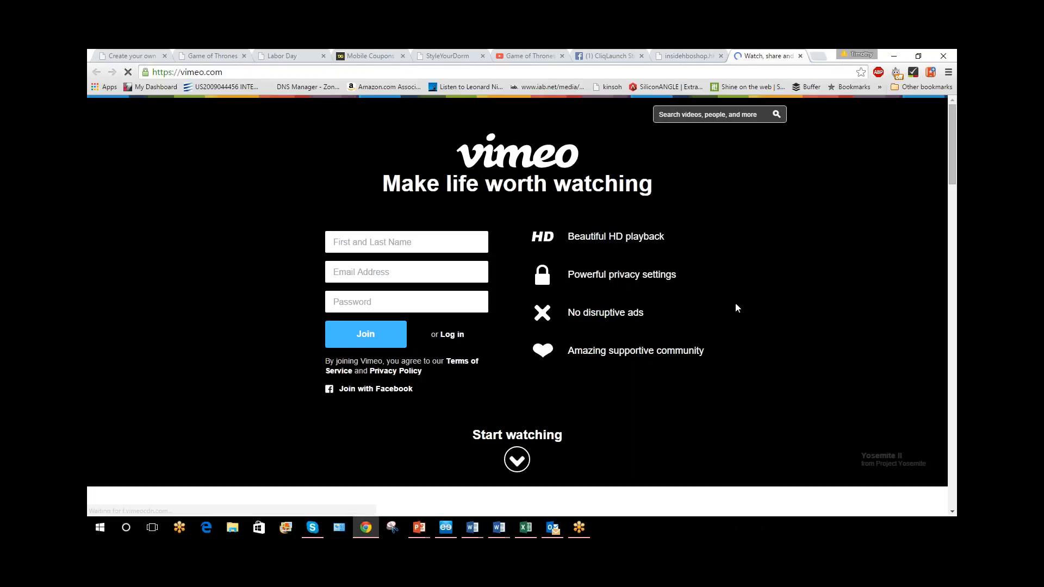
scroll(586, 475, "down", 7)
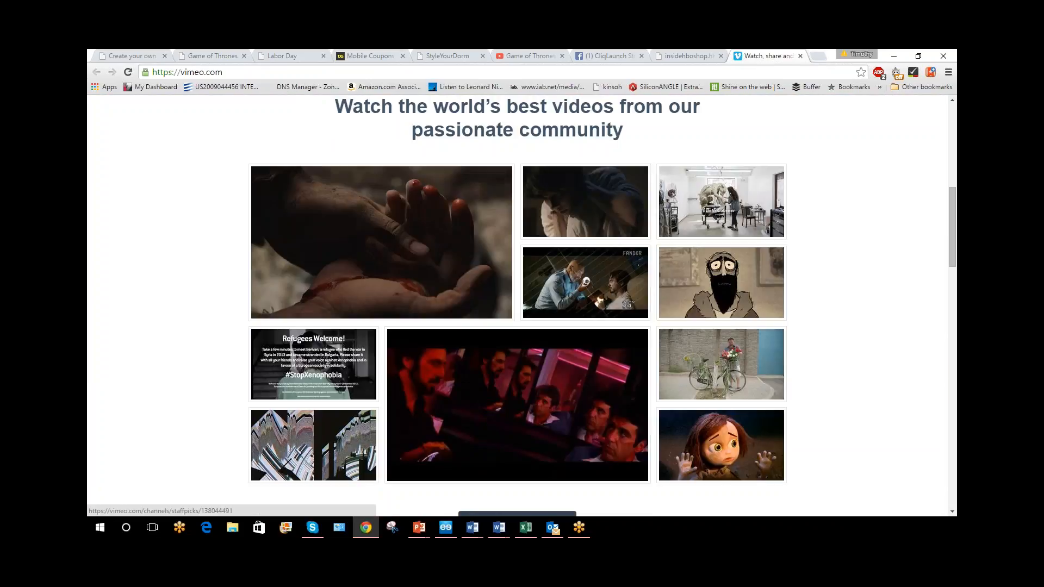
scroll(569, 431, "down", 1)
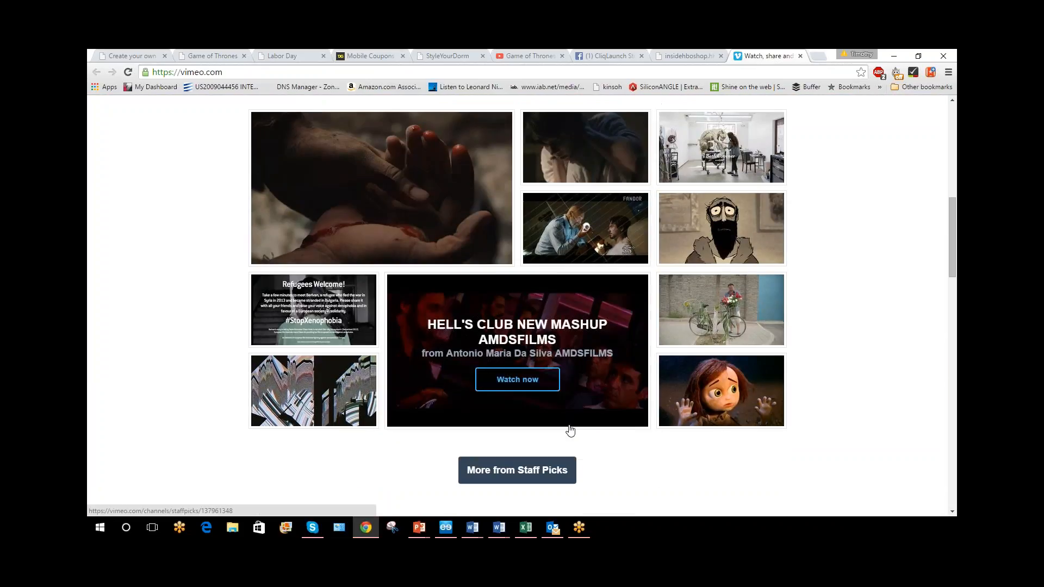
left_click(746, 222)
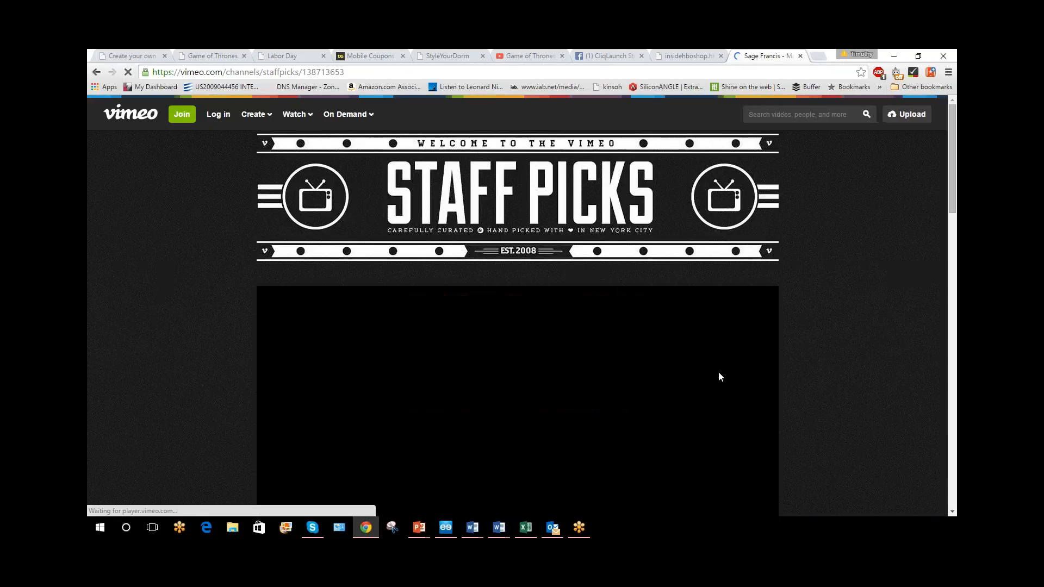
Examine the Vimeo video page for its sharing options and video link, and close that browser tab
scroll(718, 371, "down", 7)
scroll(766, 375, "down", 3)
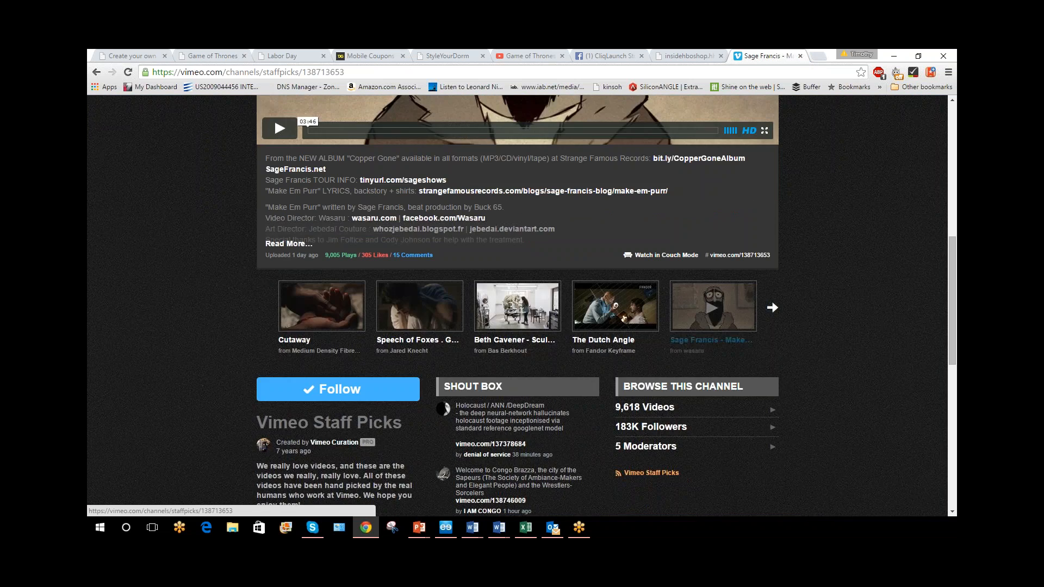
scroll(651, 371, "down", 5)
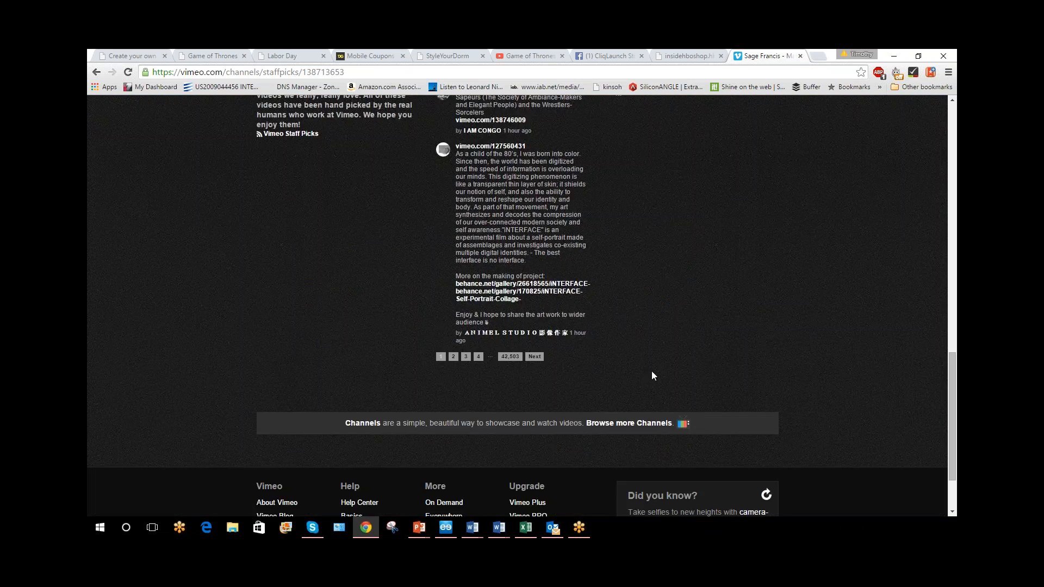
scroll(655, 386, "up", 5)
scroll(661, 402, "up", 6)
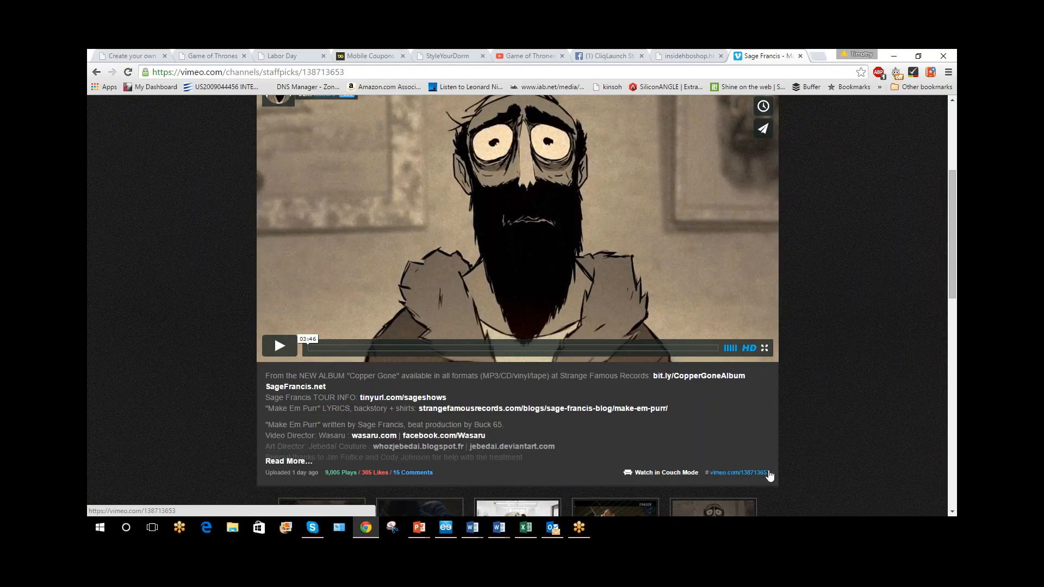
scroll(753, 480, "up", 3)
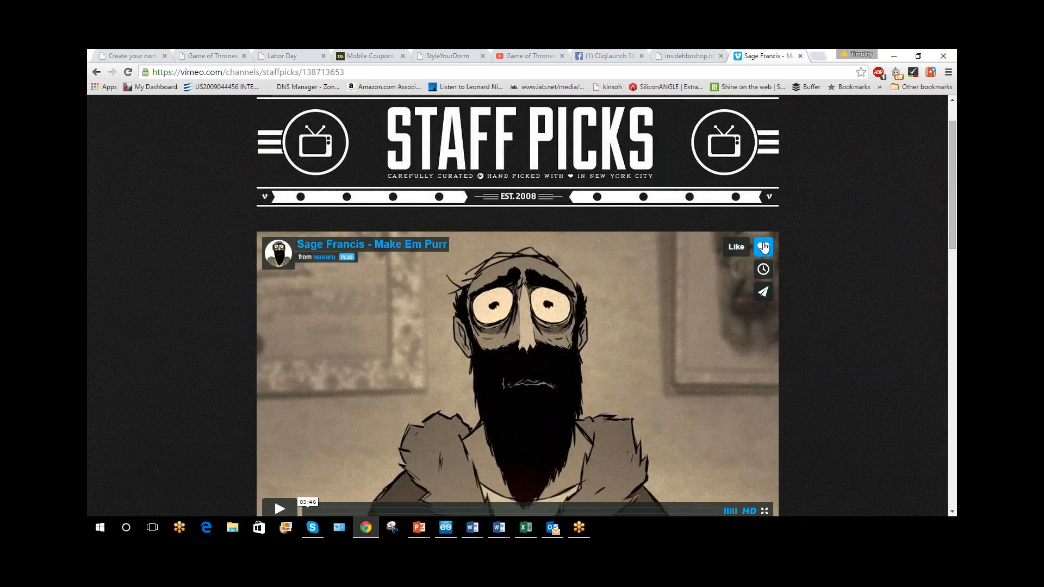
scroll(476, 368, "down", 6)
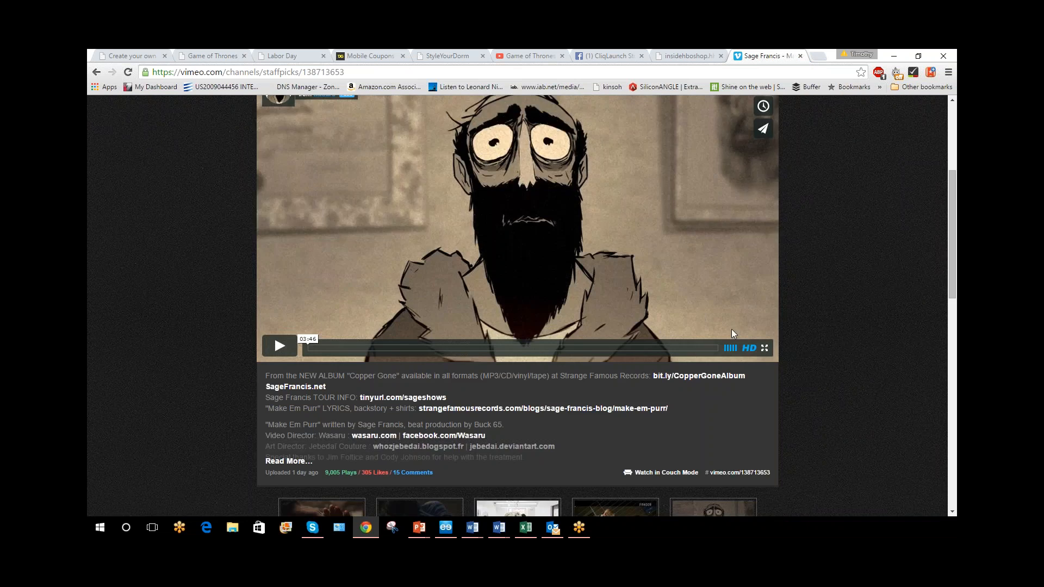
scroll(476, 368, "up", 2)
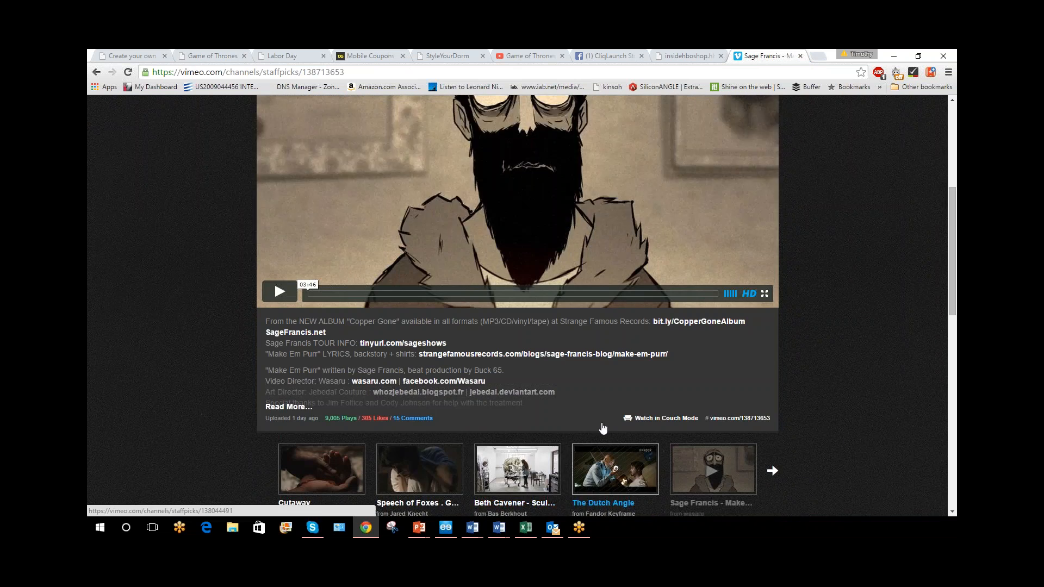
scroll(476, 368, "down", 6)
scroll(518, 304, "up", 7)
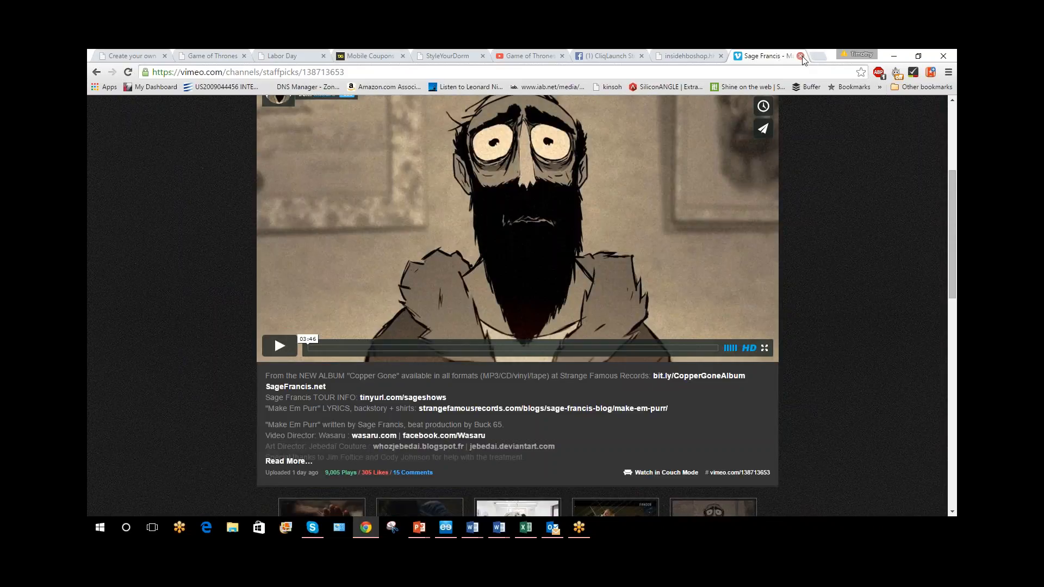
left_click(800, 56)
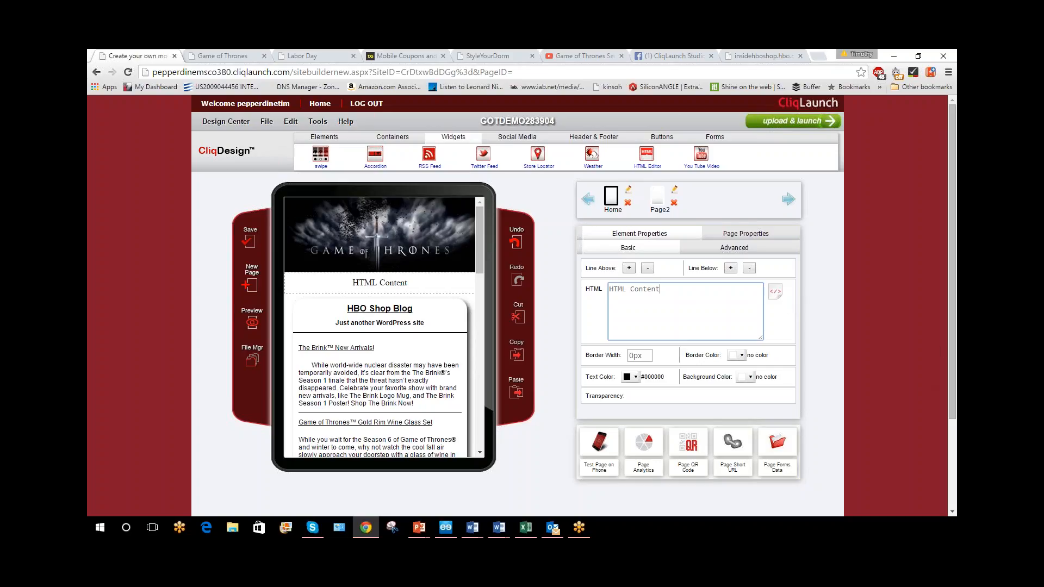
Add a Facebook Link and a Twitter Link above the Game of Thrones banner and show the Facebook link's properties
left_click(525, 142)
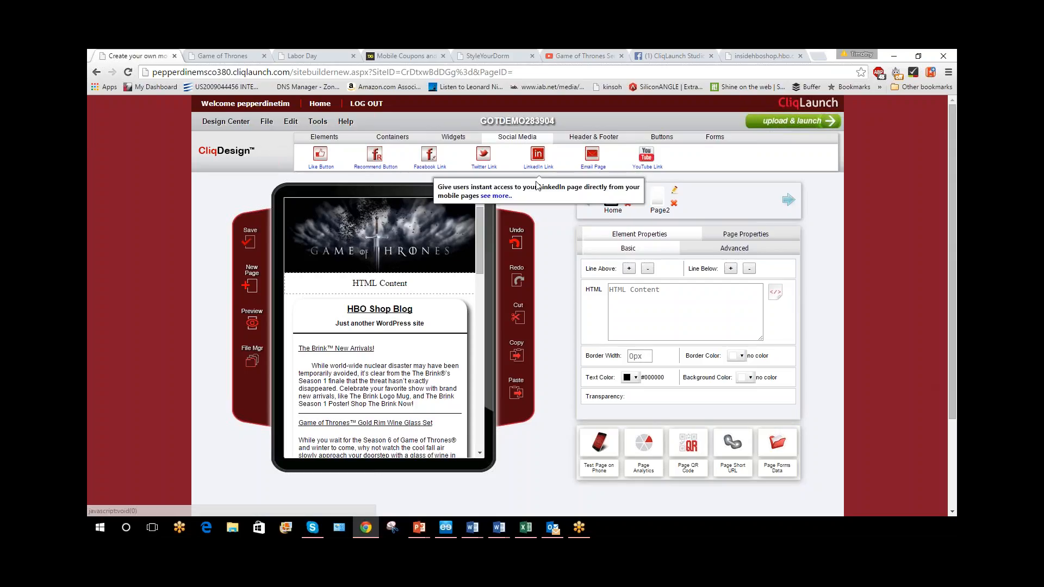
left_click_drag(427, 162, 393, 205)
left_click_drag(483, 155, 426, 220)
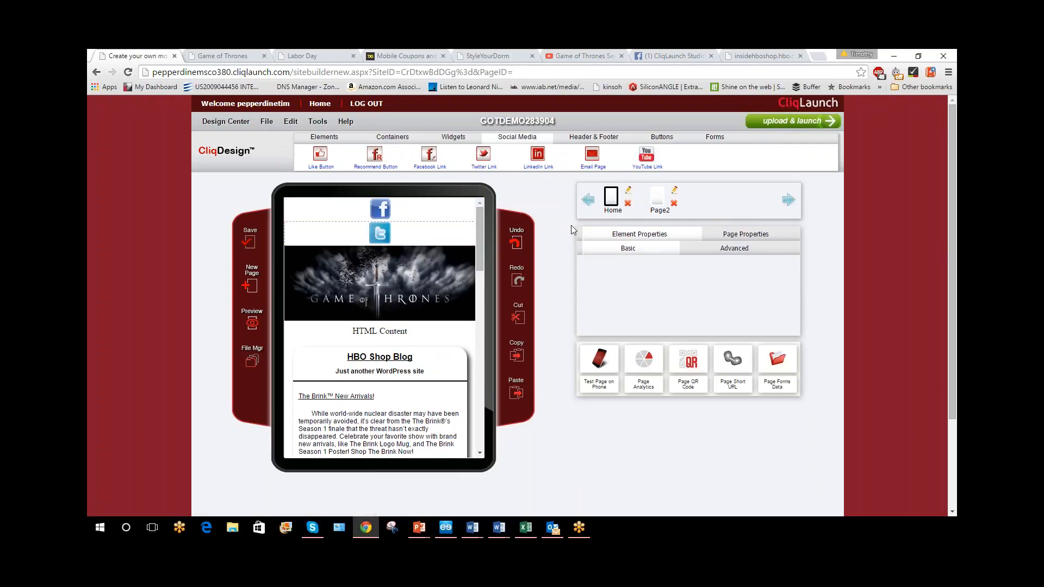
left_click(380, 209)
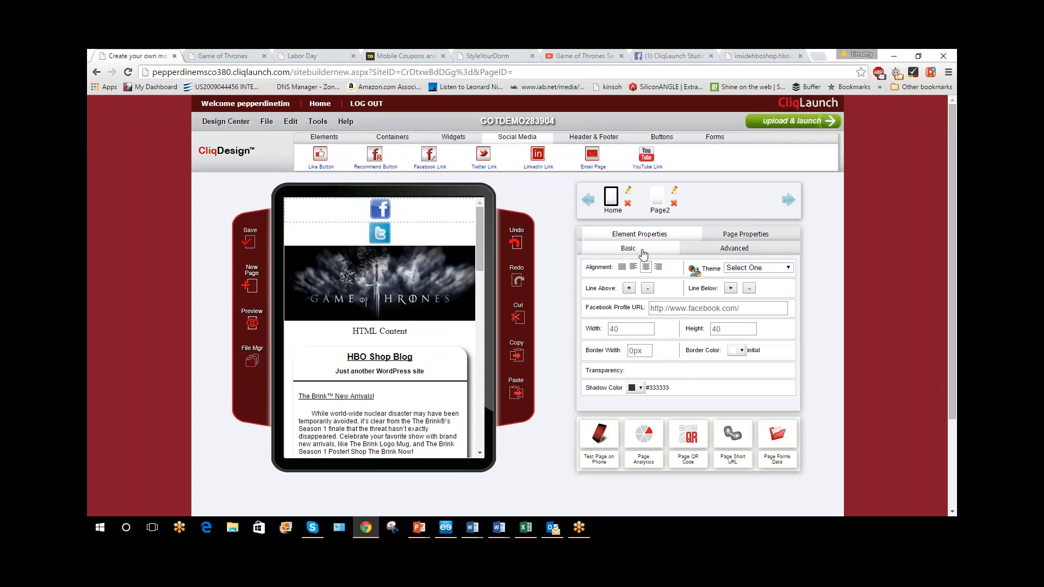
Add an Email Page element above the Facebook link, and remove it together with the Facebook and Twitter links
left_click_drag(607, 161, 401, 210)
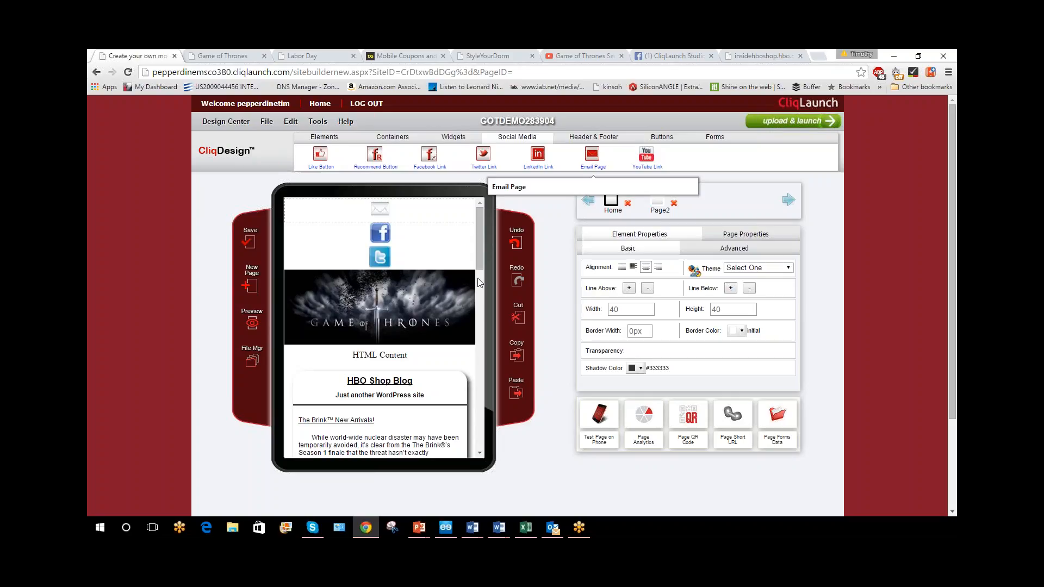
left_click(305, 202)
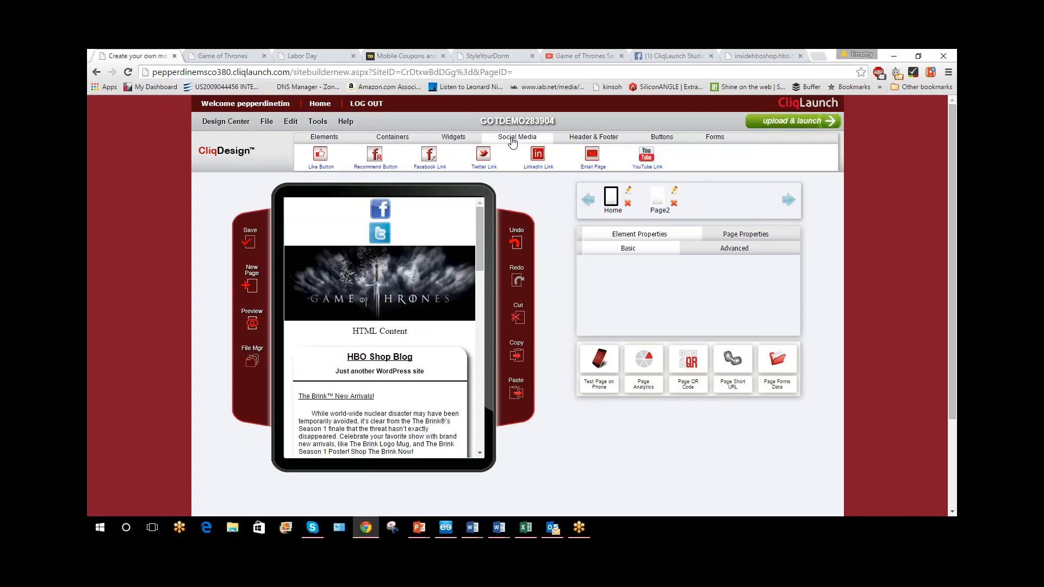
left_click(305, 202)
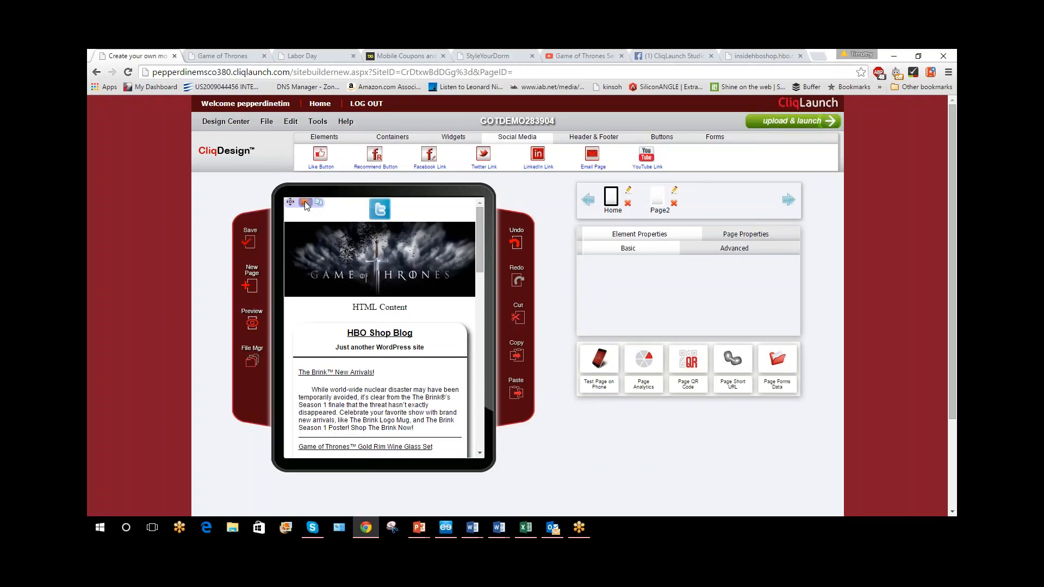
left_click(305, 202)
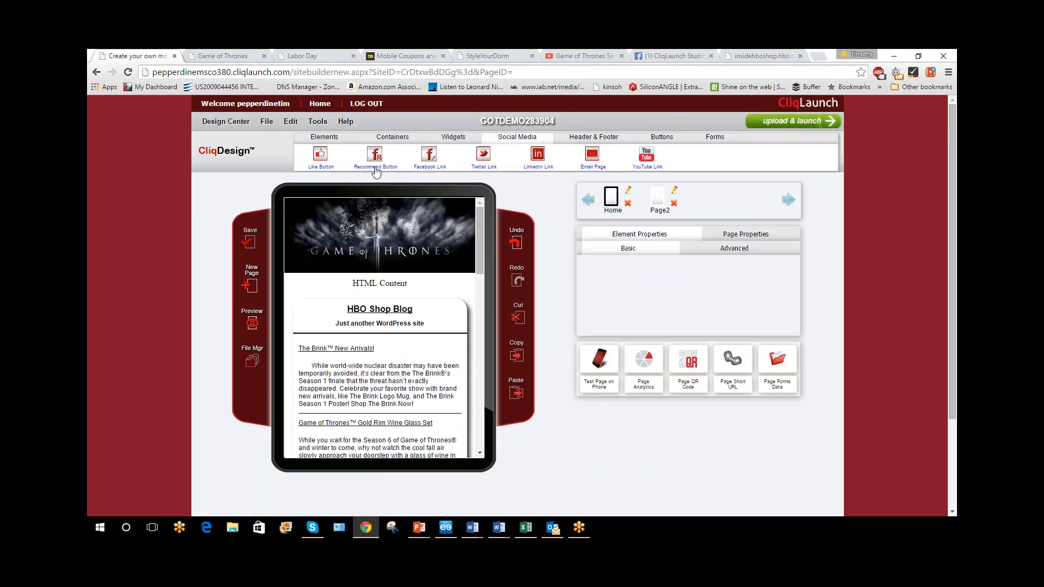
Add a header with a home icon above the banner and set its background to a blue button shade
left_click(608, 142)
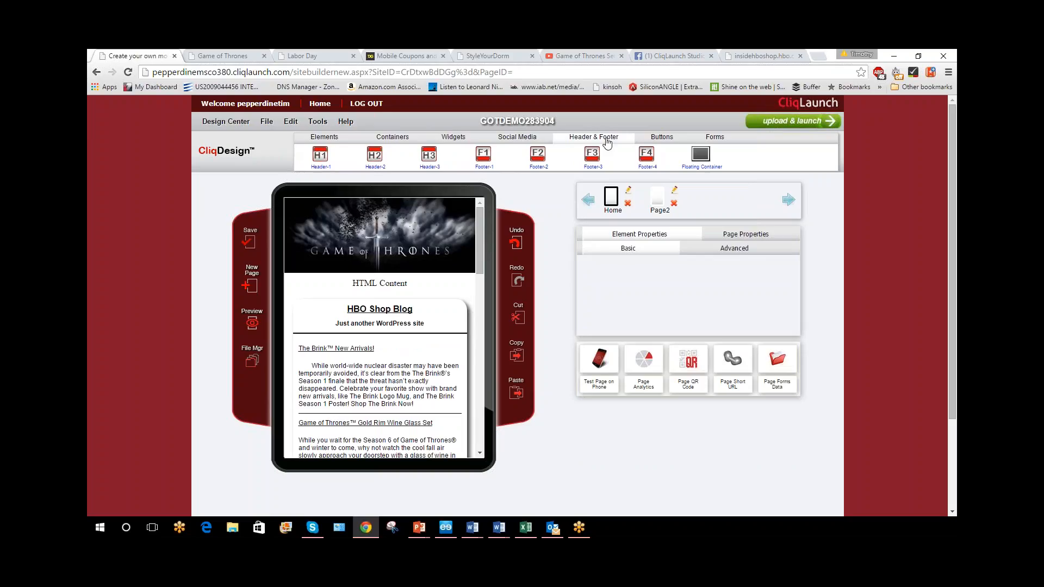
mouse_move(597, 173)
left_click(375, 156)
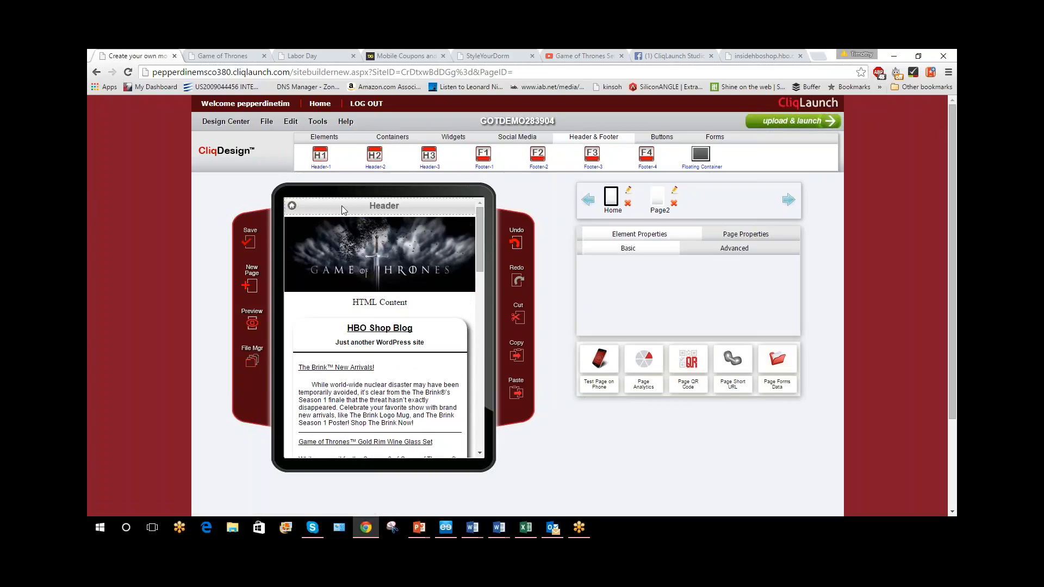
left_click(370, 216)
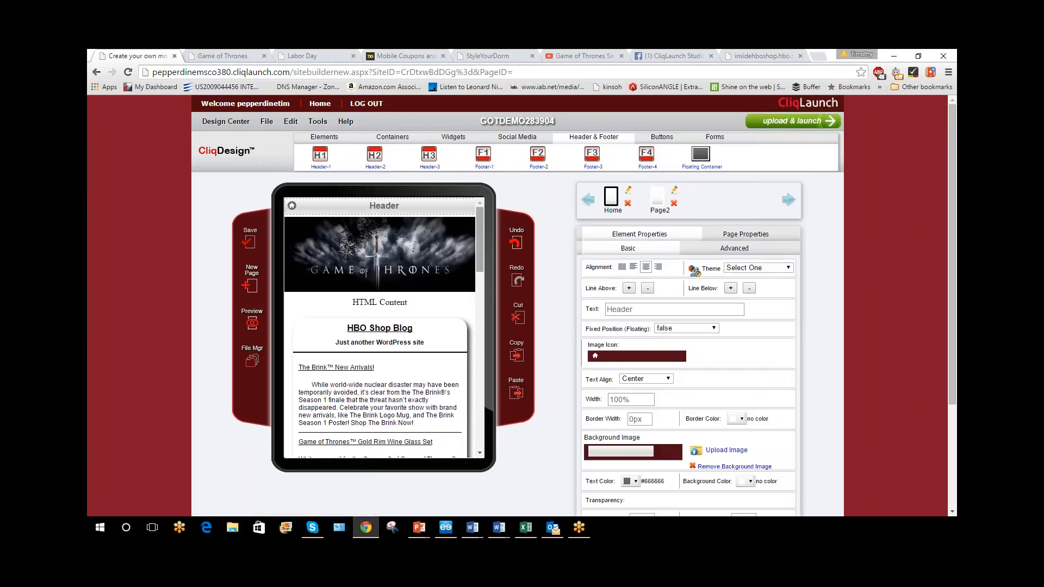
scroll(709, 299, "down", 2)
left_click(631, 343)
left_click(658, 391)
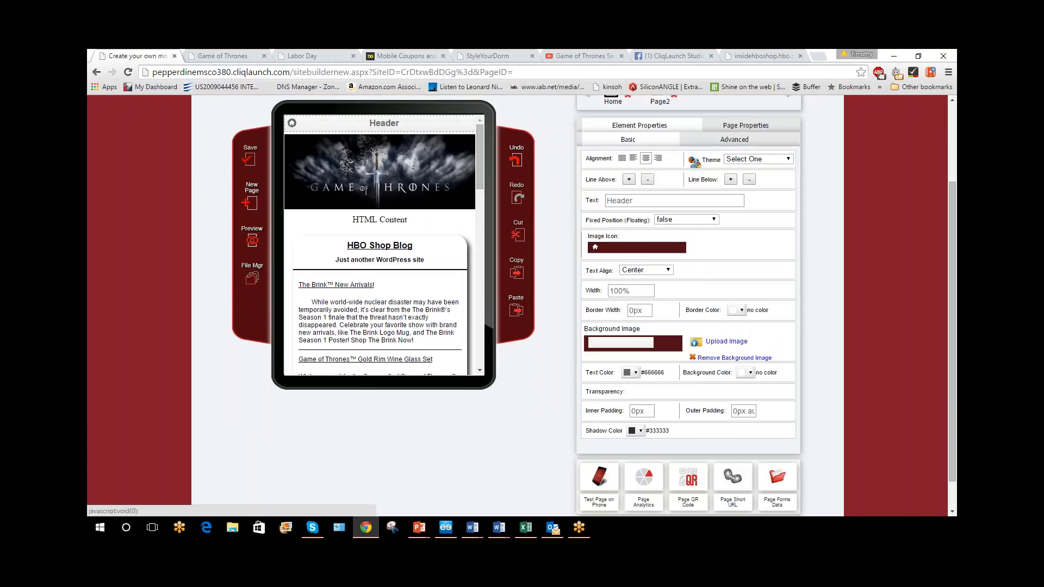
left_click(631, 377)
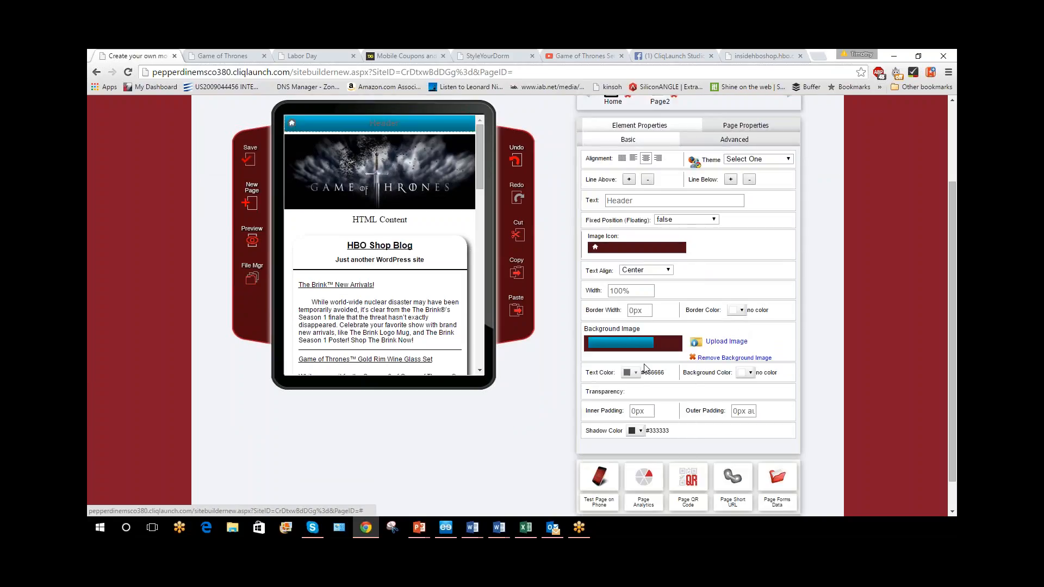
Remove the header's background image and delete the header above the banner
left_click(727, 359)
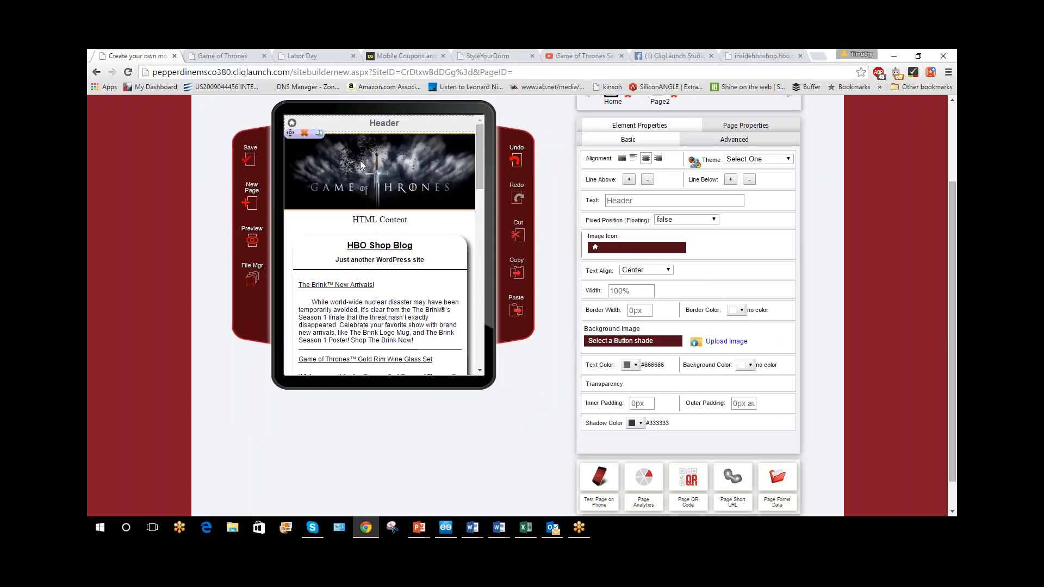
scroll(349, 142, "up", 2)
left_click(304, 202)
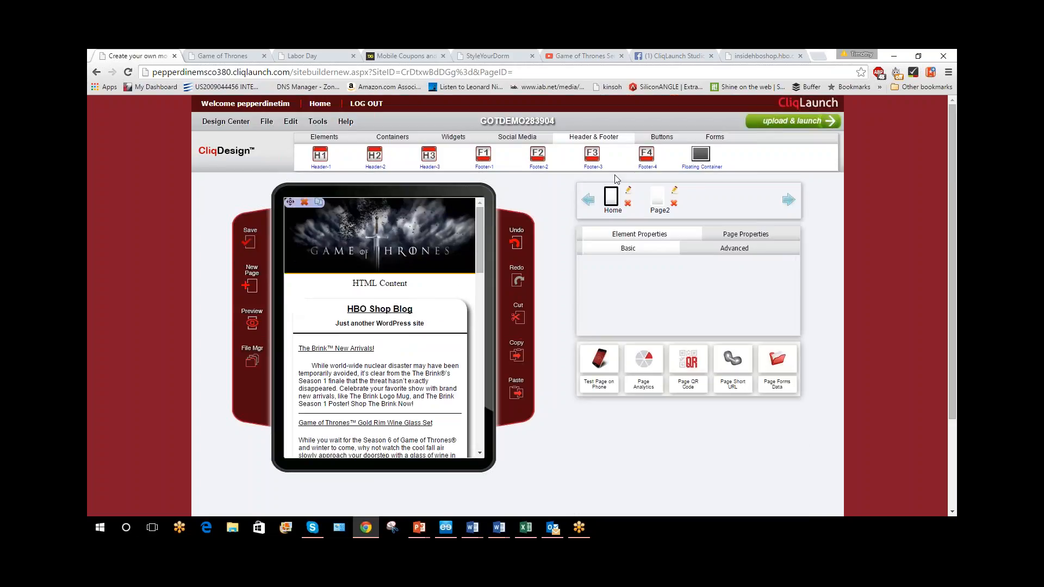
Add a Footer-2 with Home, Info and Store Locator buttons to the page and delete the stray header beneath it
left_click_drag(540, 158, 429, 255)
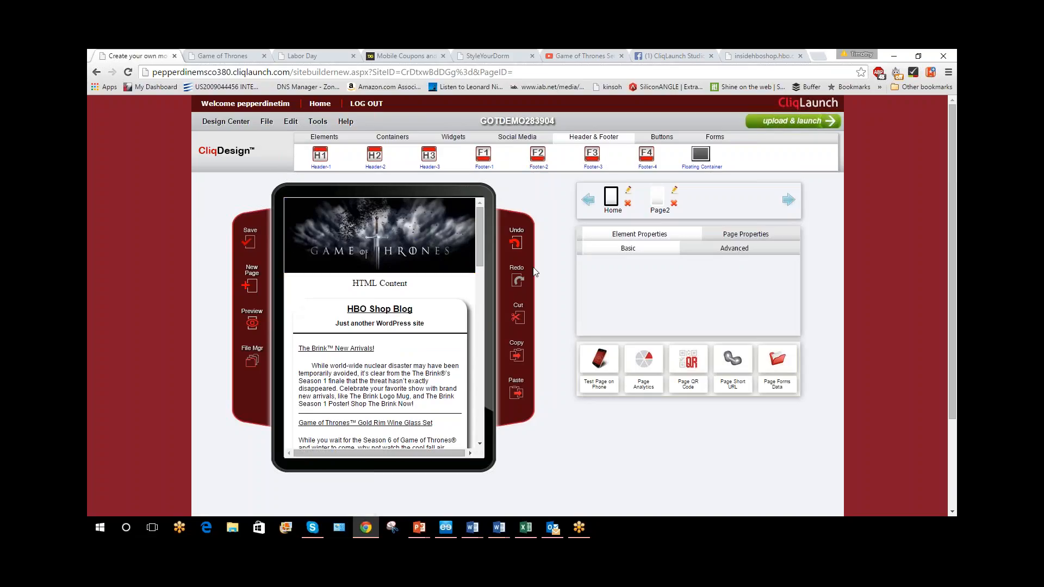
scroll(375, 337, "down", 10)
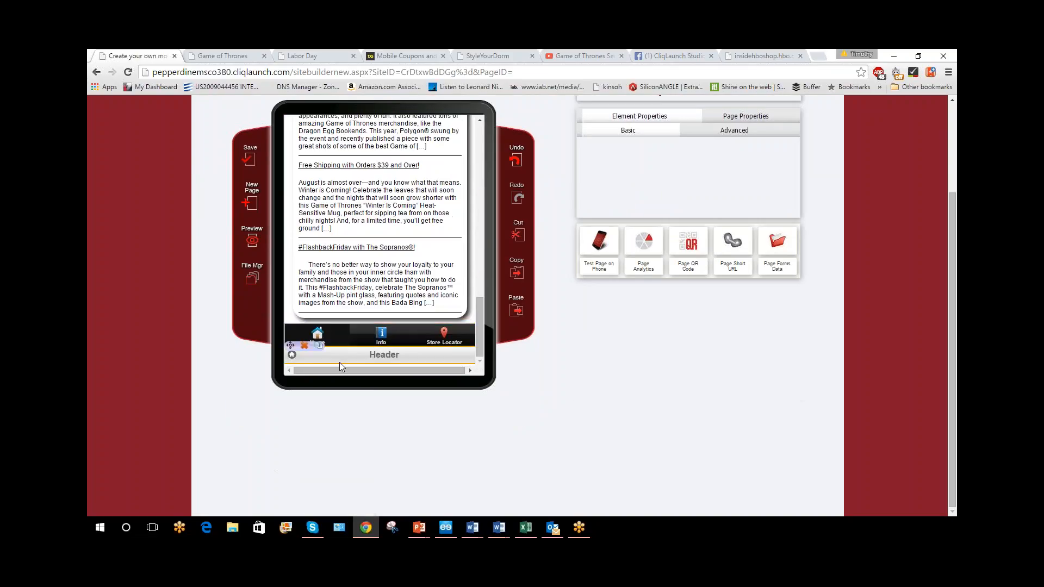
left_click(303, 347)
Look through the footer buttons' properties and change the Home button's image icon to the orange warning triangle
left_click(381, 355)
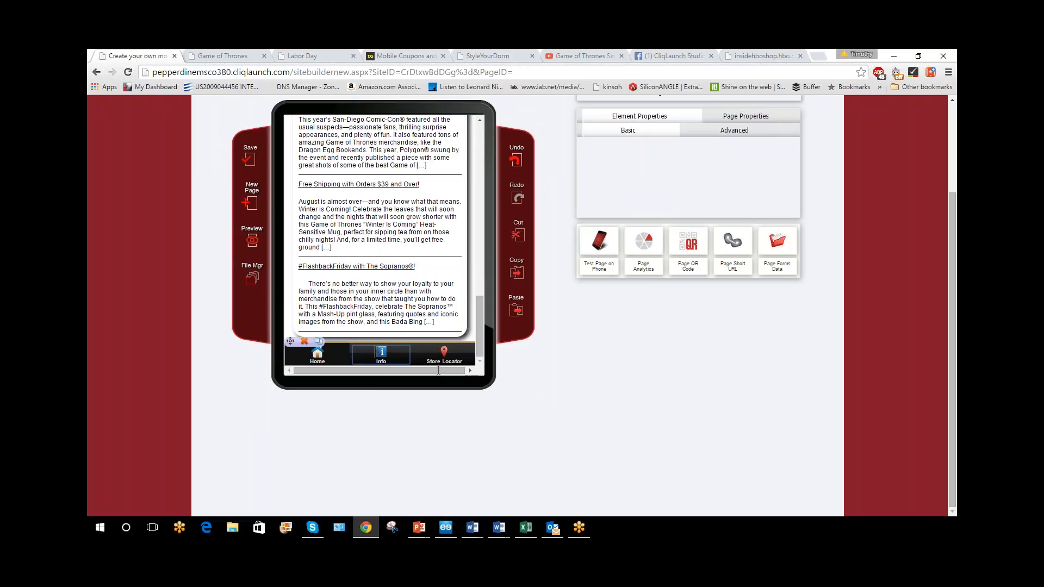
left_click(469, 353)
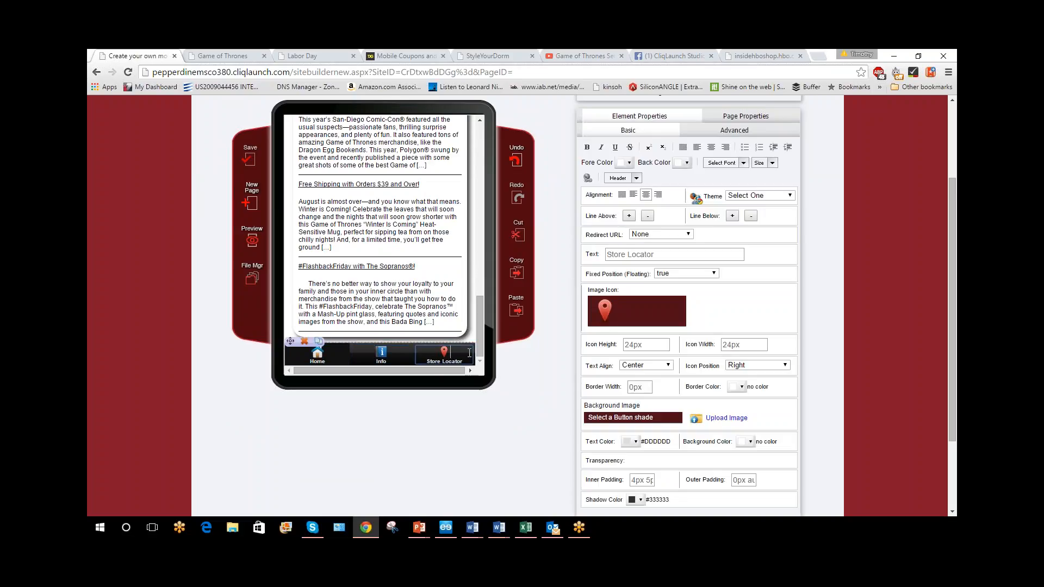
left_click(316, 354)
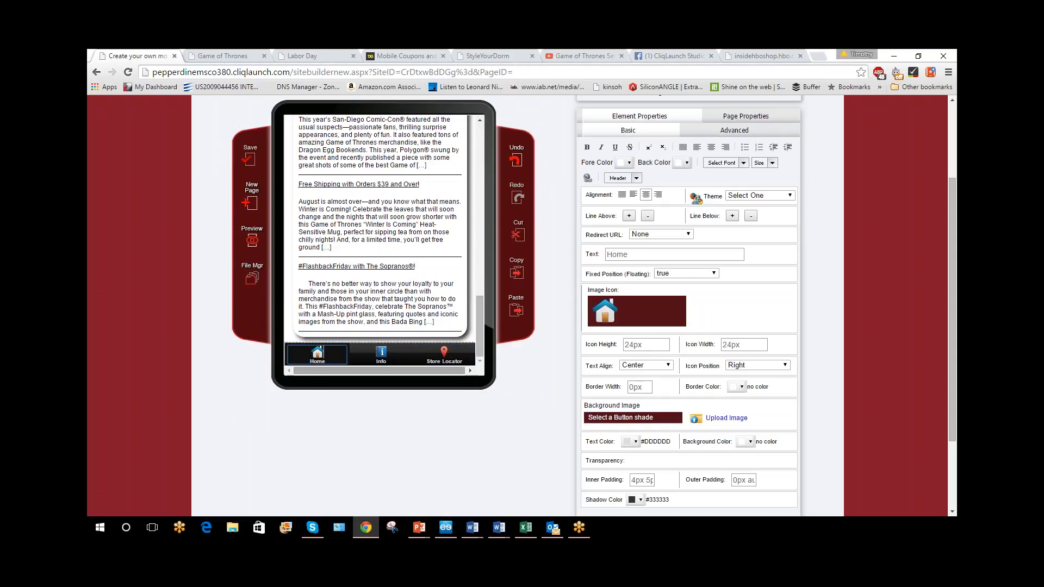
left_click(669, 314)
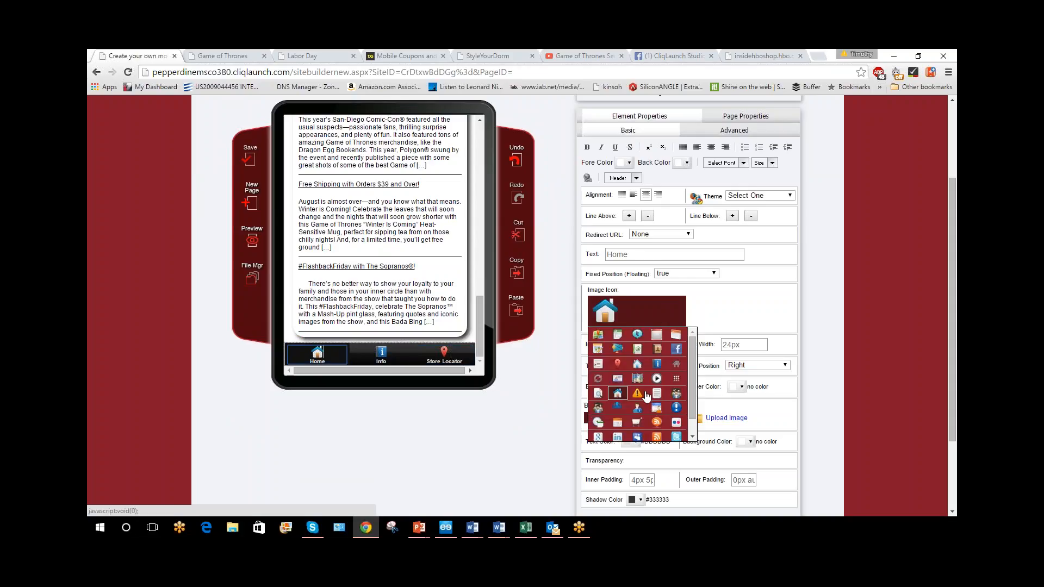
scroll(653, 413, "down", 1)
left_click(637, 376)
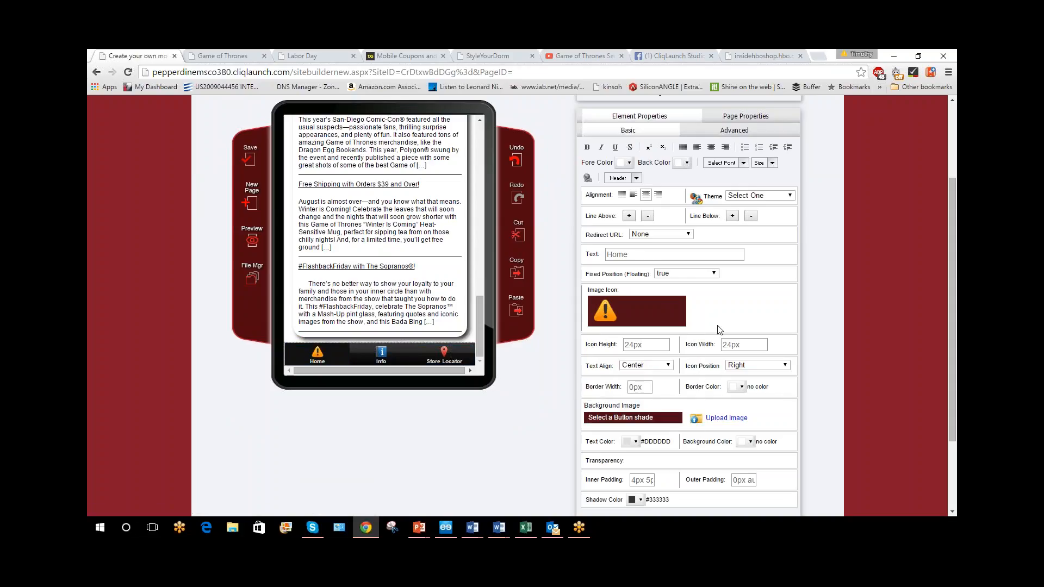
Set the footer Home button's background color to #CC9933
scroll(656, 338, "down", 1)
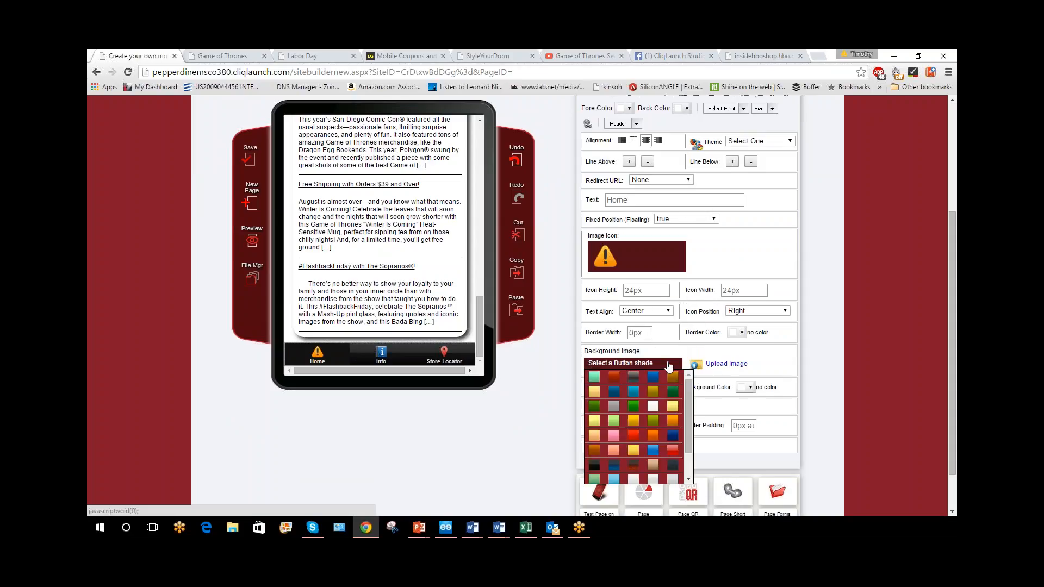
left_click(750, 387)
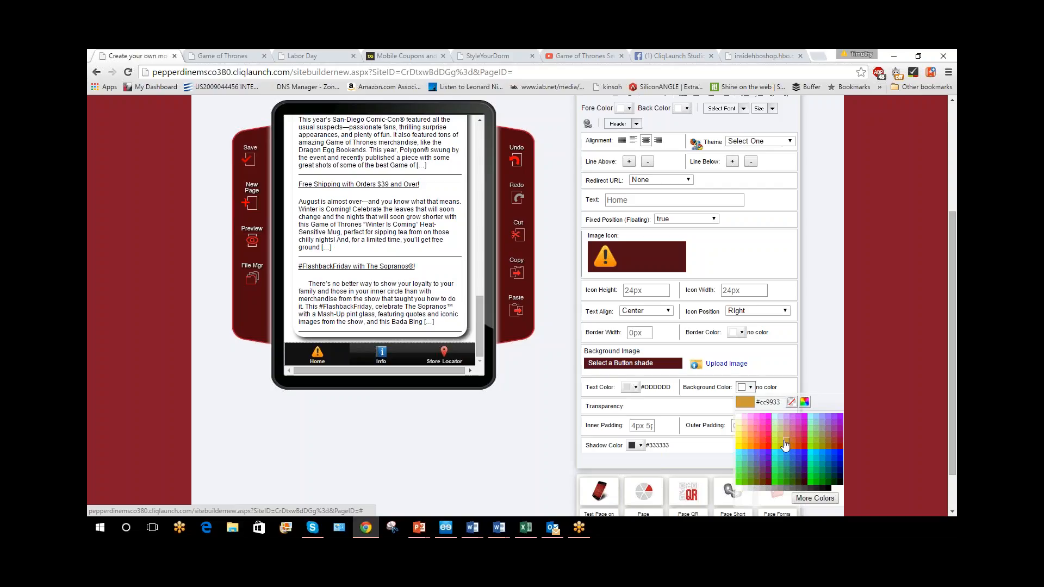
left_click(809, 439)
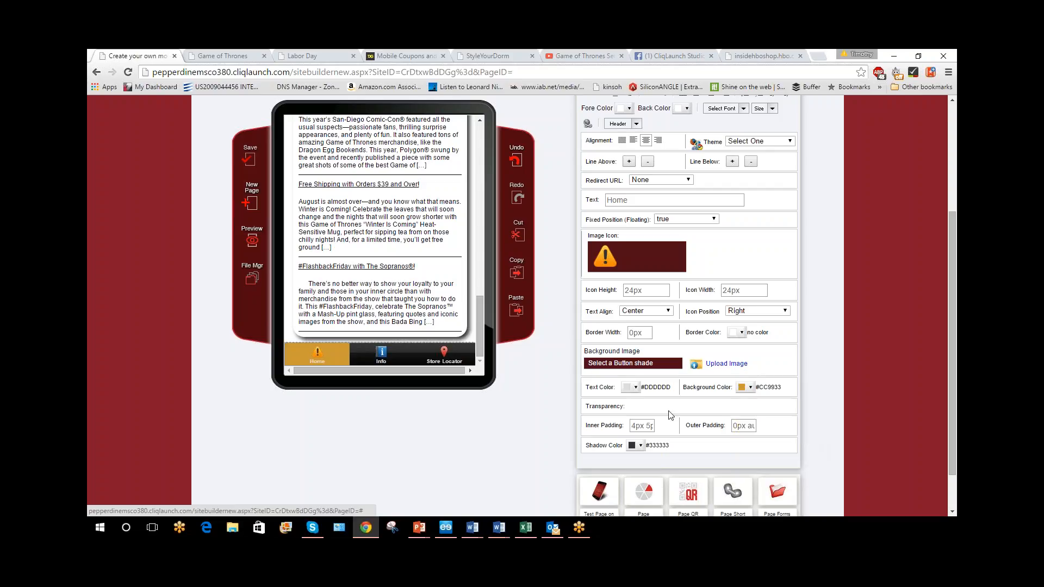
Add a Split Button element to the page between the blog feed and the footer
scroll(673, 307, "up", 2)
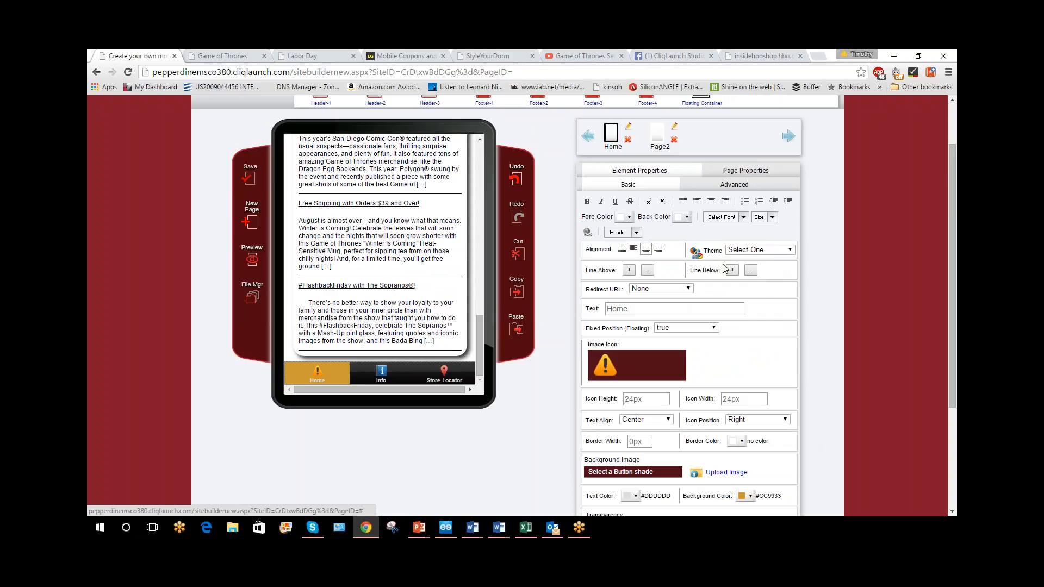
scroll(726, 269, "up", 2)
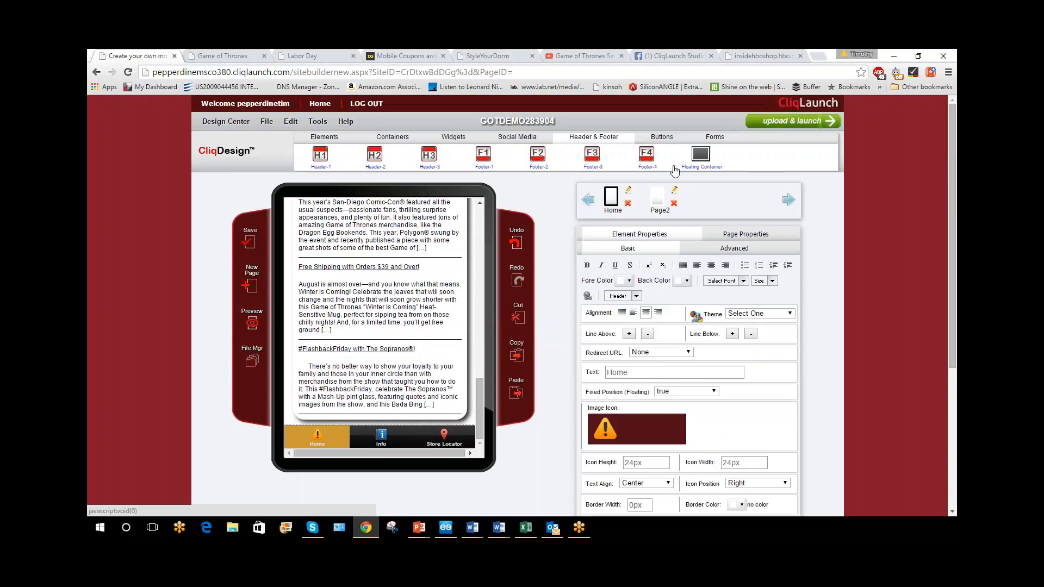
left_click(671, 140)
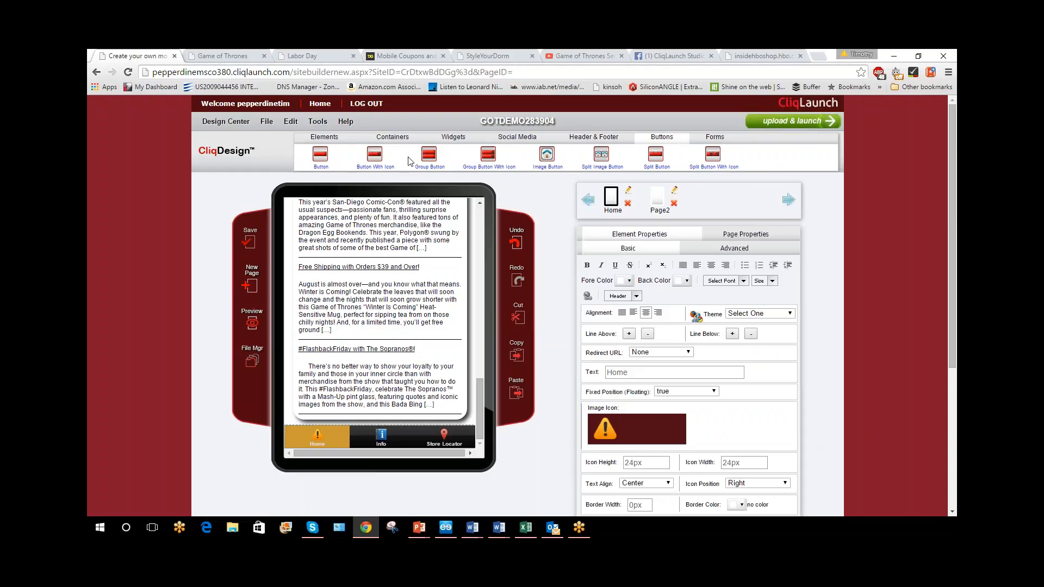
mouse_move(323, 161)
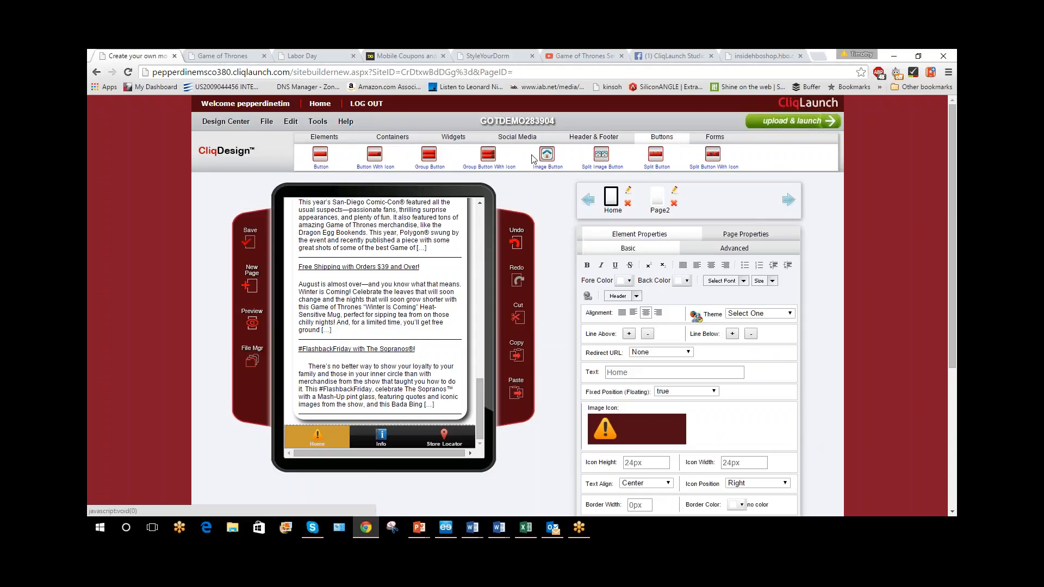
mouse_move(547, 163)
mouse_move(491, 158)
left_click_drag(655, 155, 380, 424)
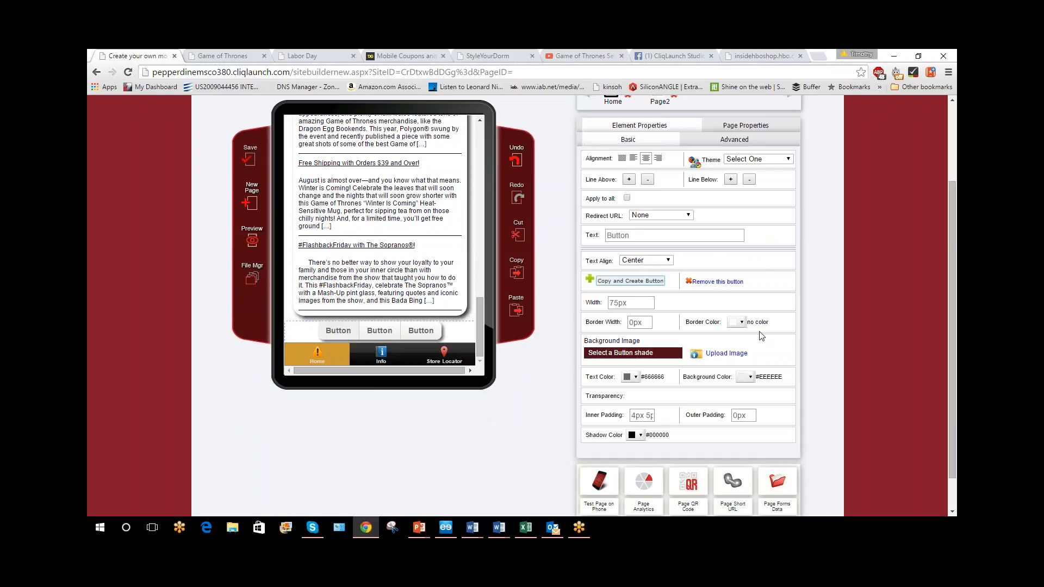
Check the redirect URL options of the split button's first segment and set its text to "test"
left_click(673, 215)
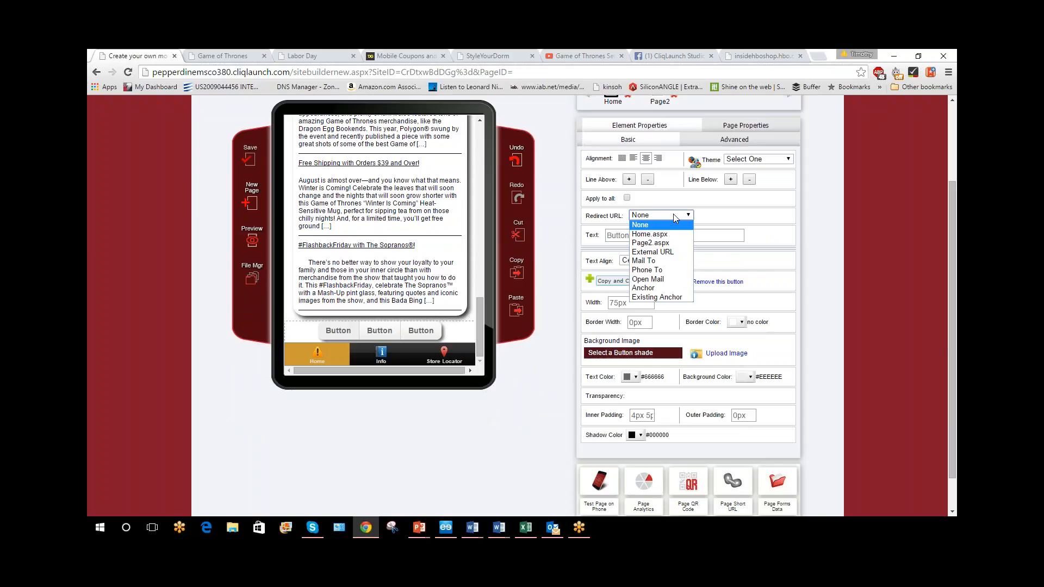
left_click(673, 216)
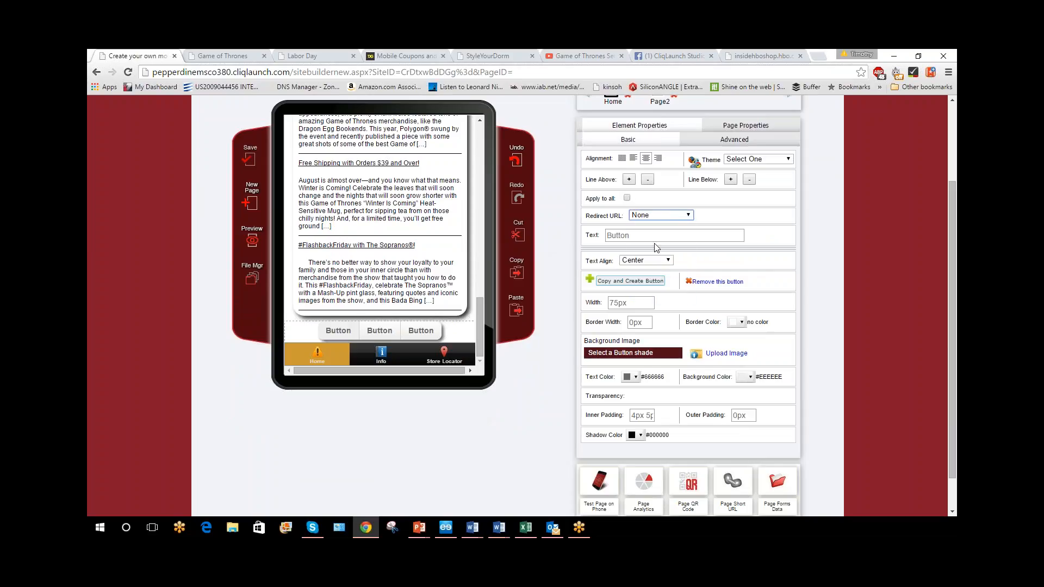
double_click(619, 234)
type("test")
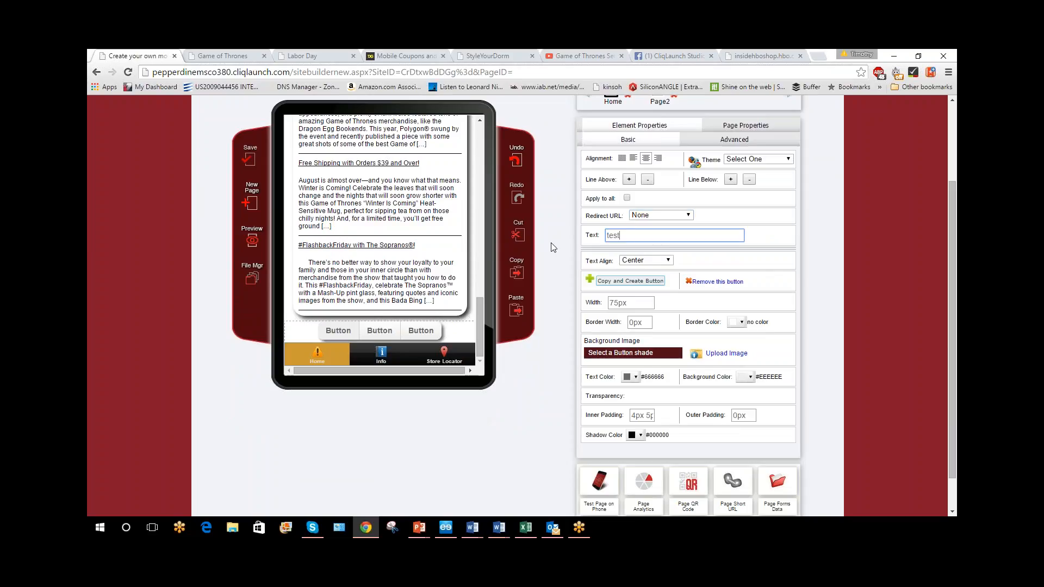
key("Tab")
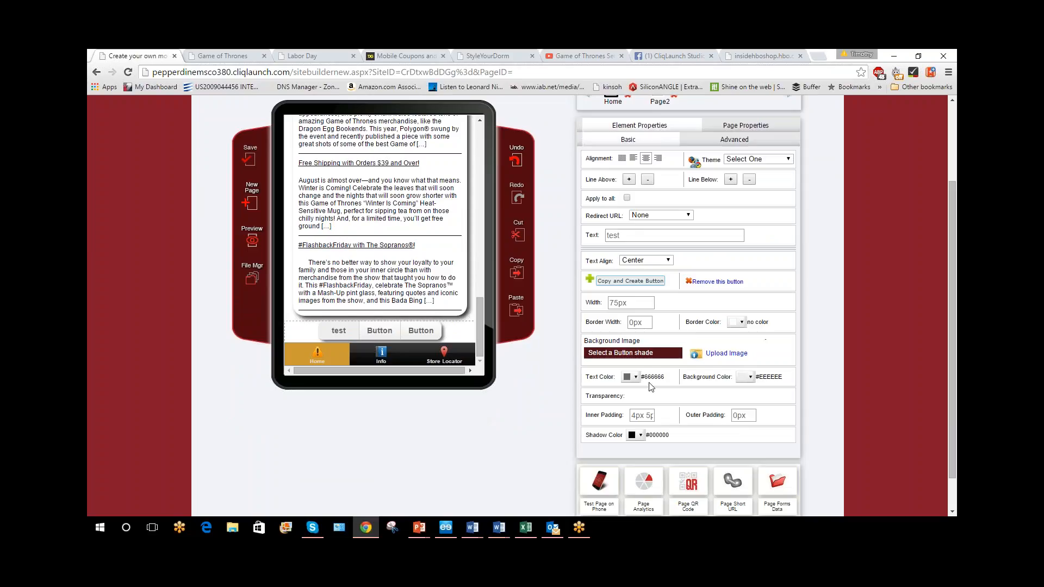
Give the split button a 4px border in color #CC3366
scroll(651, 387, "down", 1)
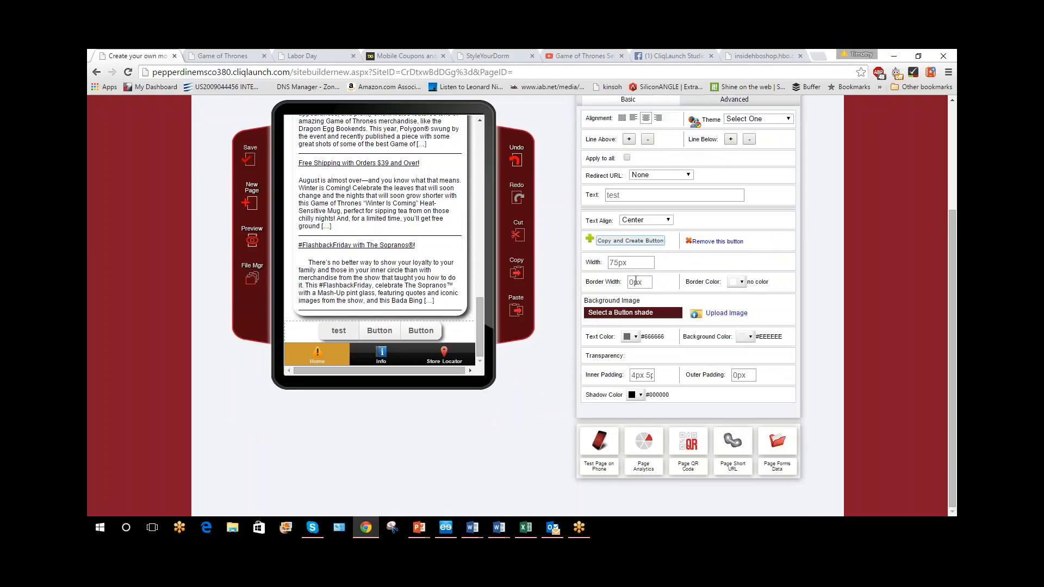
left_click_drag(635, 282, 627, 282)
type("4")
left_click(739, 282)
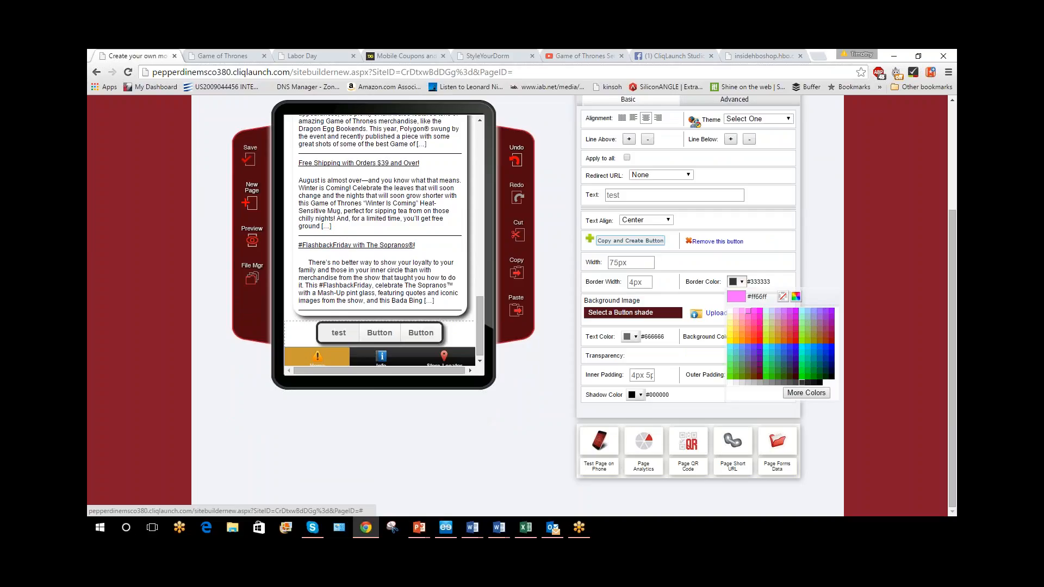
left_click(788, 331)
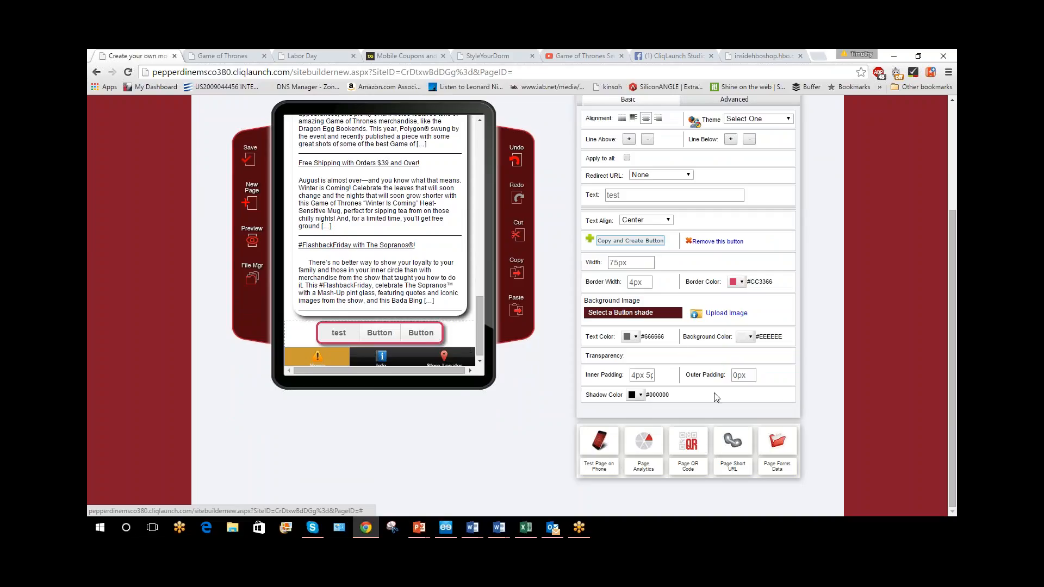
Look through the split button's advanced border and background properties
scroll(680, 326, "up", 3)
scroll(670, 276, "down", 2)
scroll(670, 276, "down", 2)
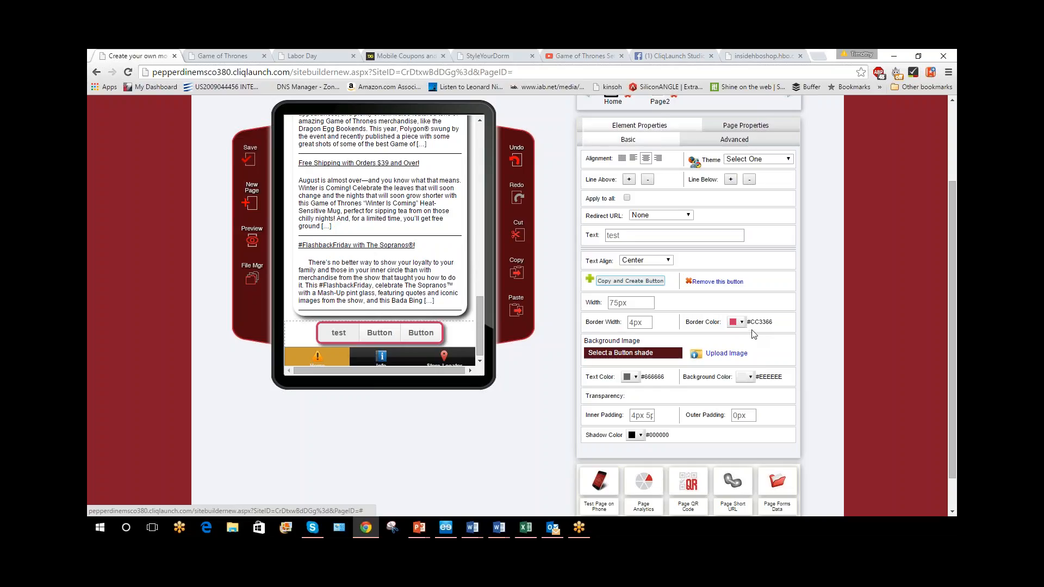
left_click(723, 141)
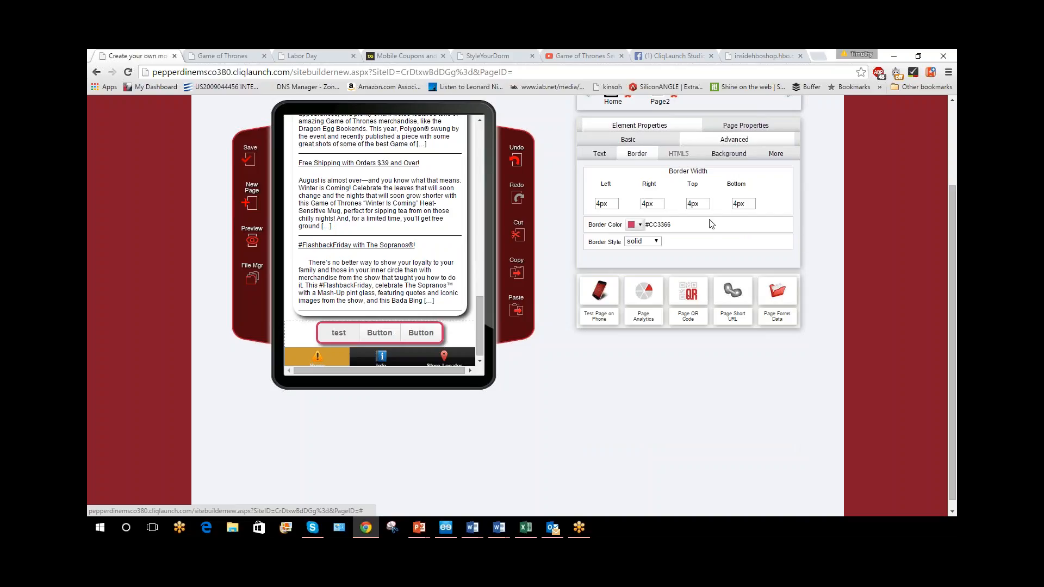
left_click(729, 155)
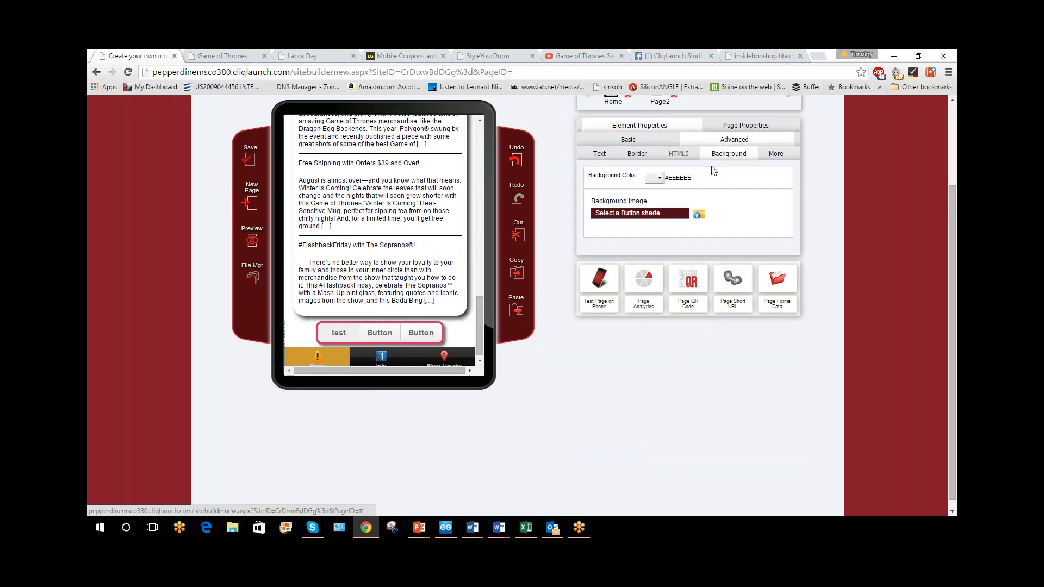
Delete the split button above the footer
scroll(840, 266, "up", 2)
mouse_move(365, 415)
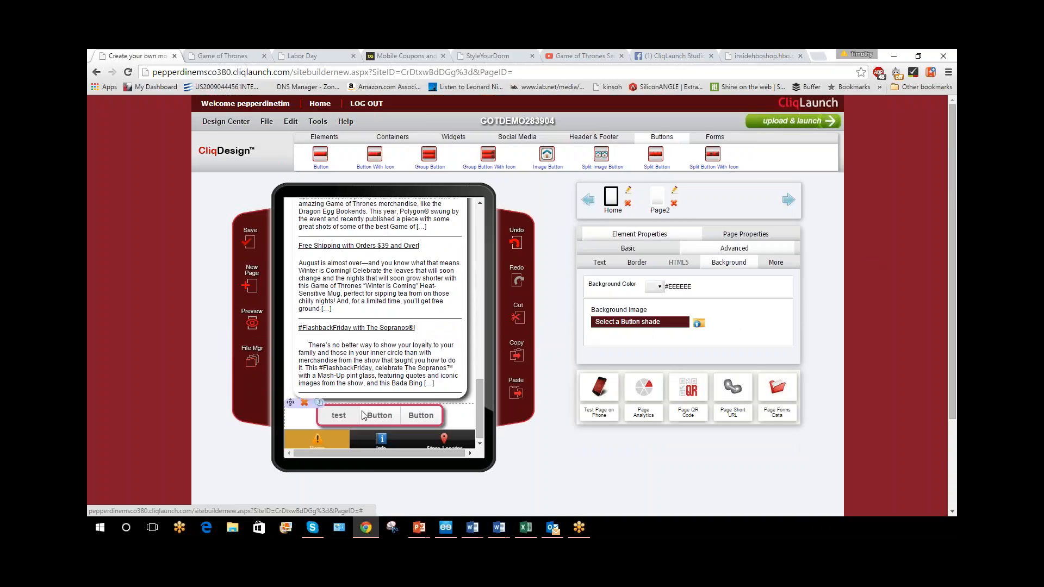
left_click(306, 404)
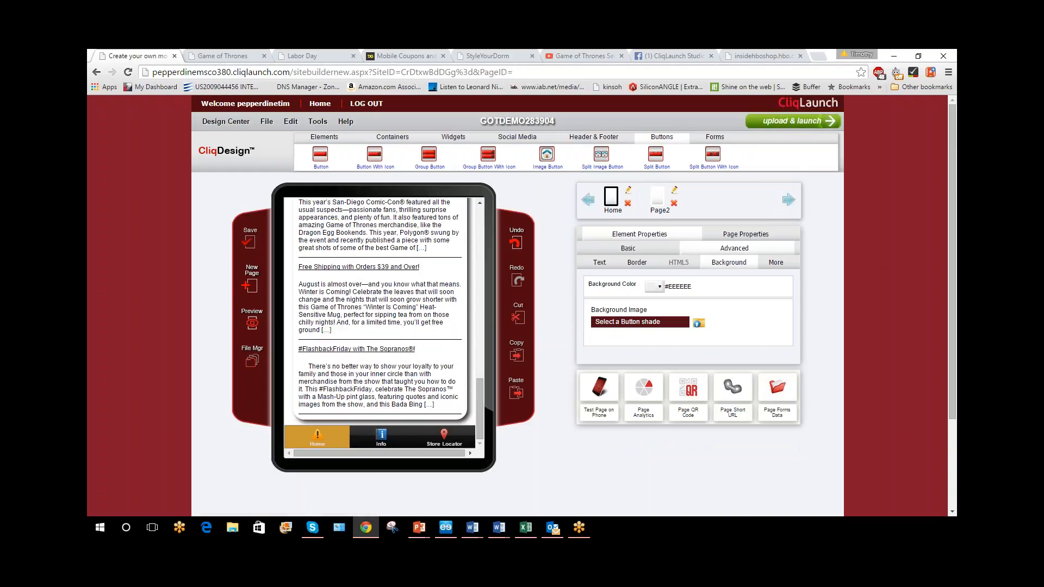
Create a new form widget named "testform1" with the header "Email Signup" and continue to its form layout
scroll(365, 344, "up", 10)
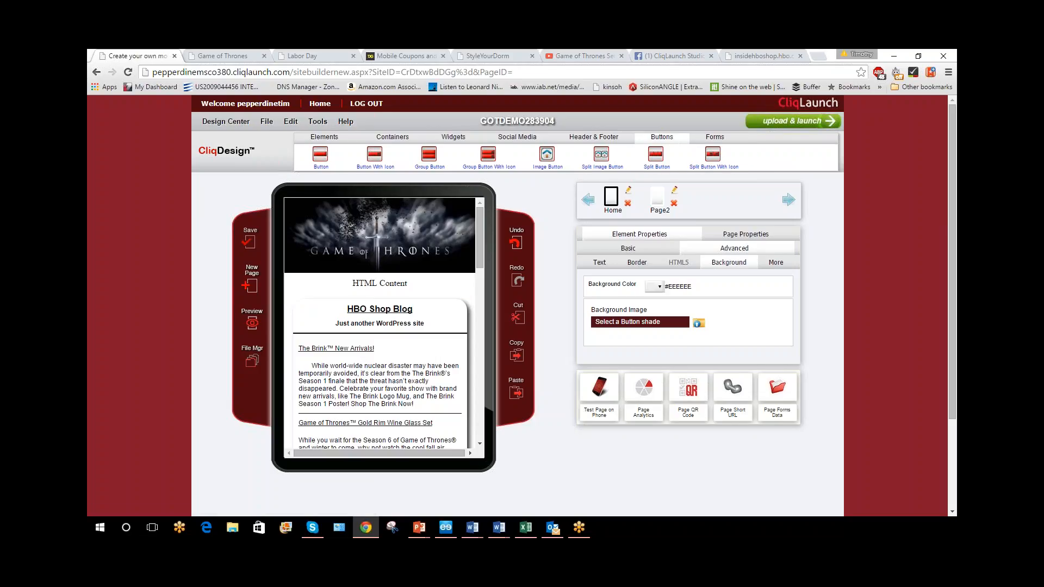
left_click(715, 138)
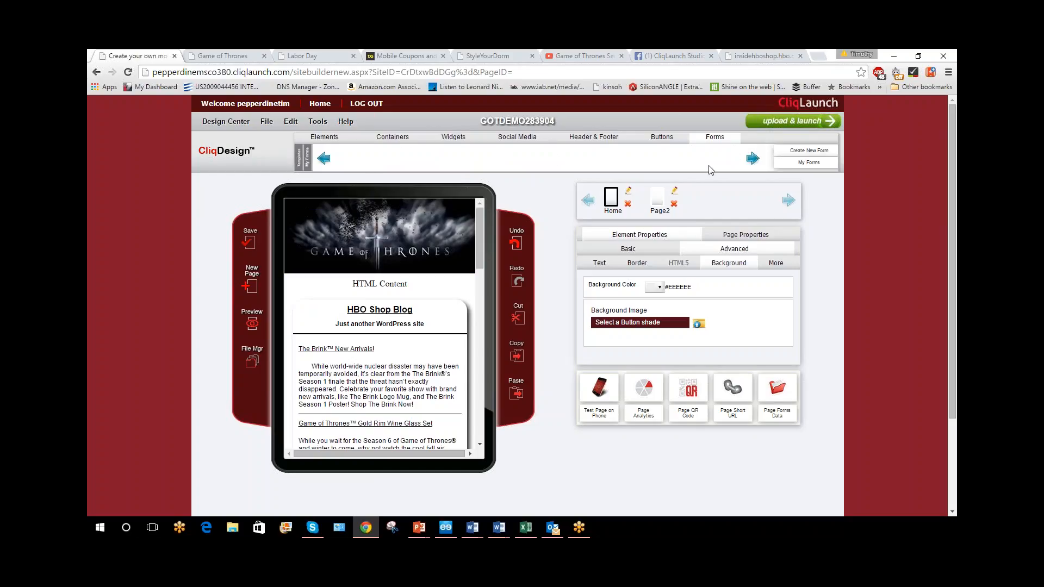
left_click(824, 154)
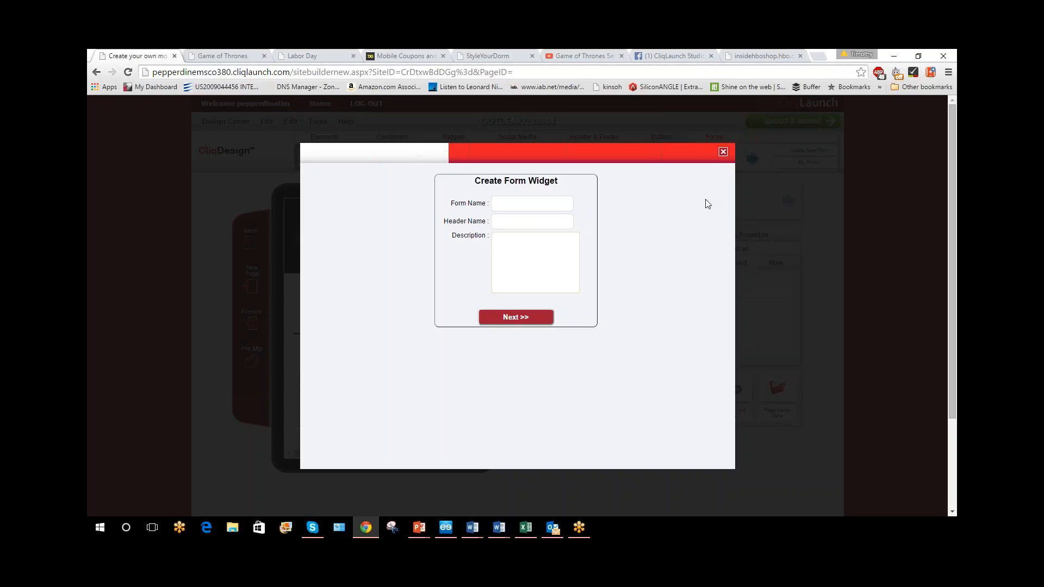
left_click(532, 204)
type("testform1")
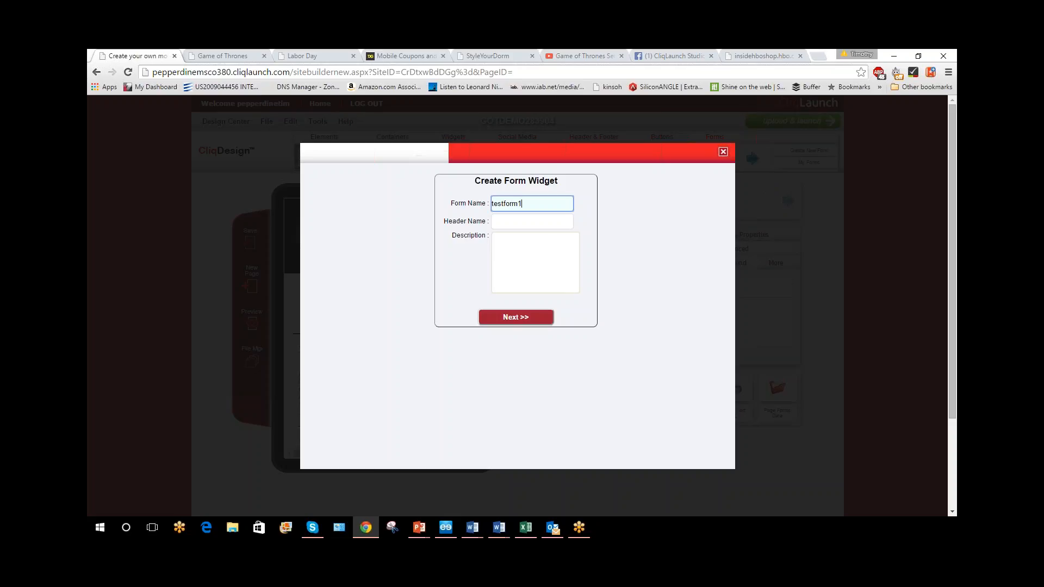
left_click(542, 224)
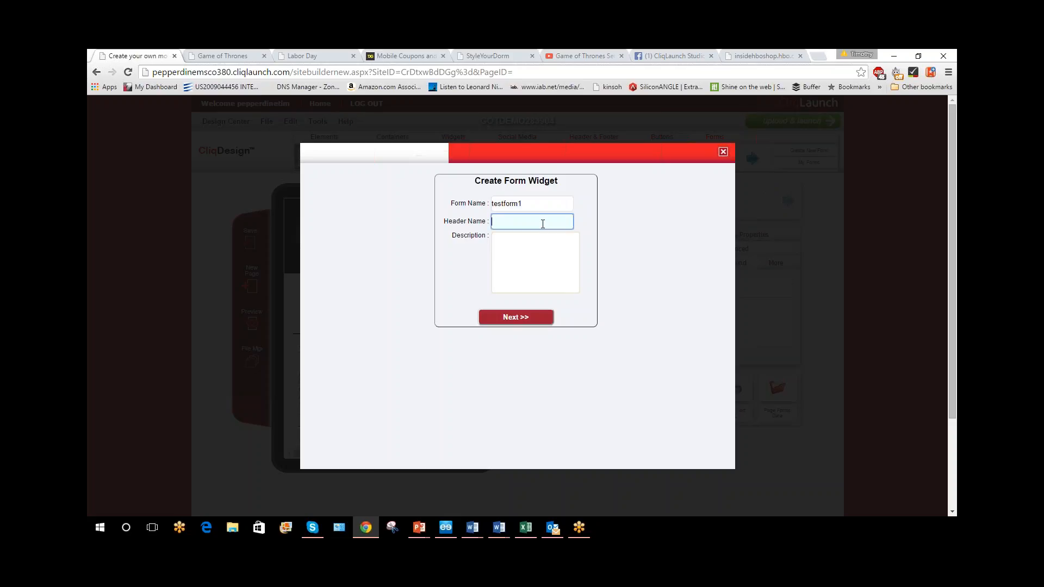
type("Email Signup")
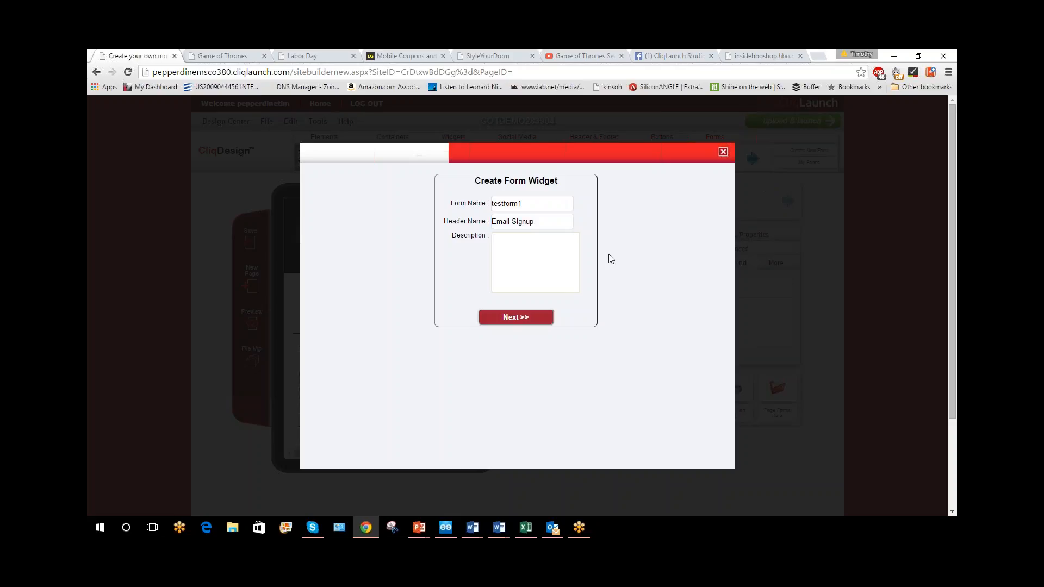
left_click(527, 317)
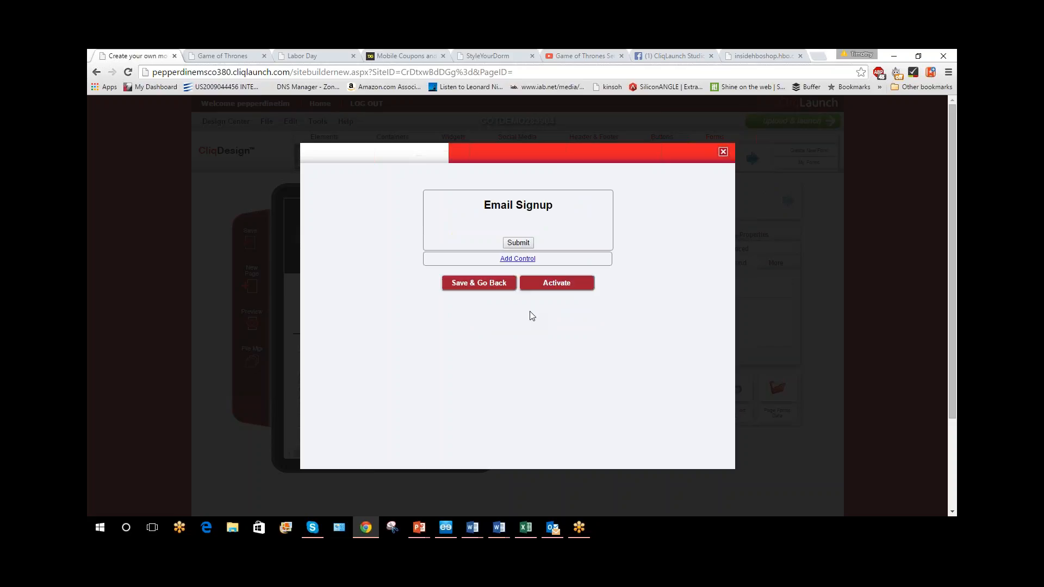
Add a required Textbox control labelled "First Name" to the Email Signup form and save it
mouse_move(546, 201)
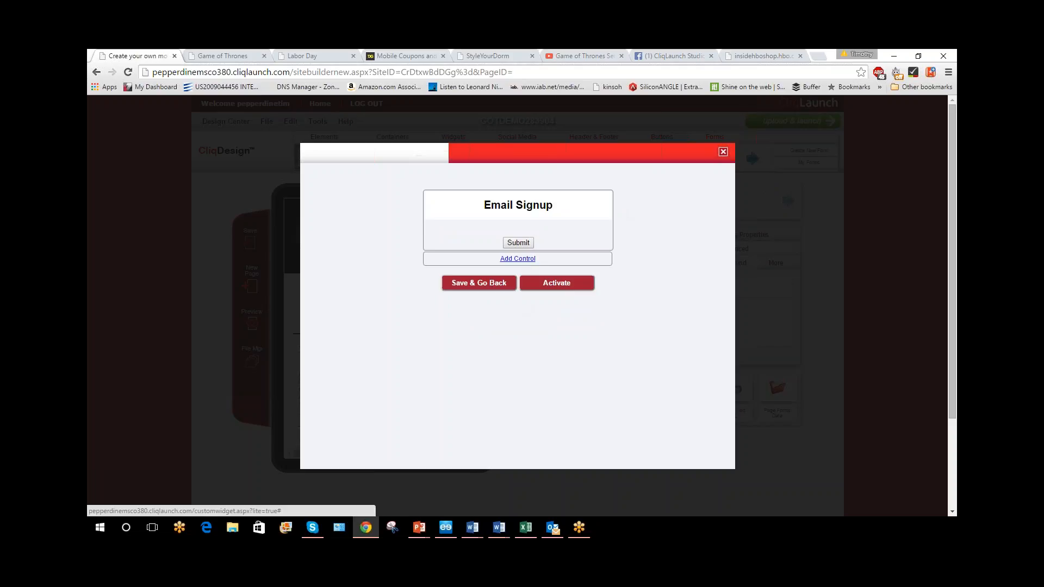
left_click(519, 258)
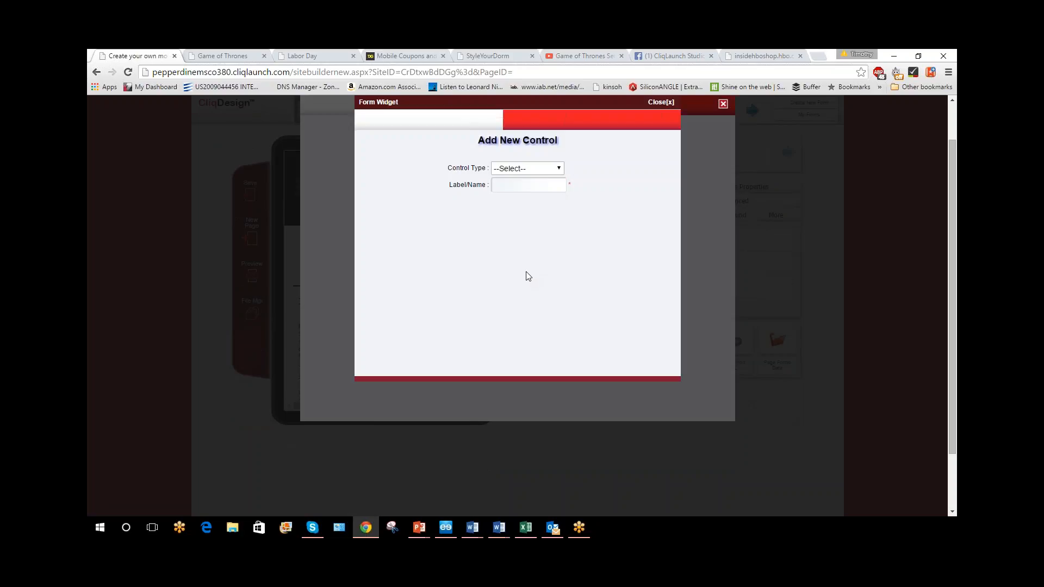
left_click(558, 169)
left_click(544, 190)
left_click(492, 185)
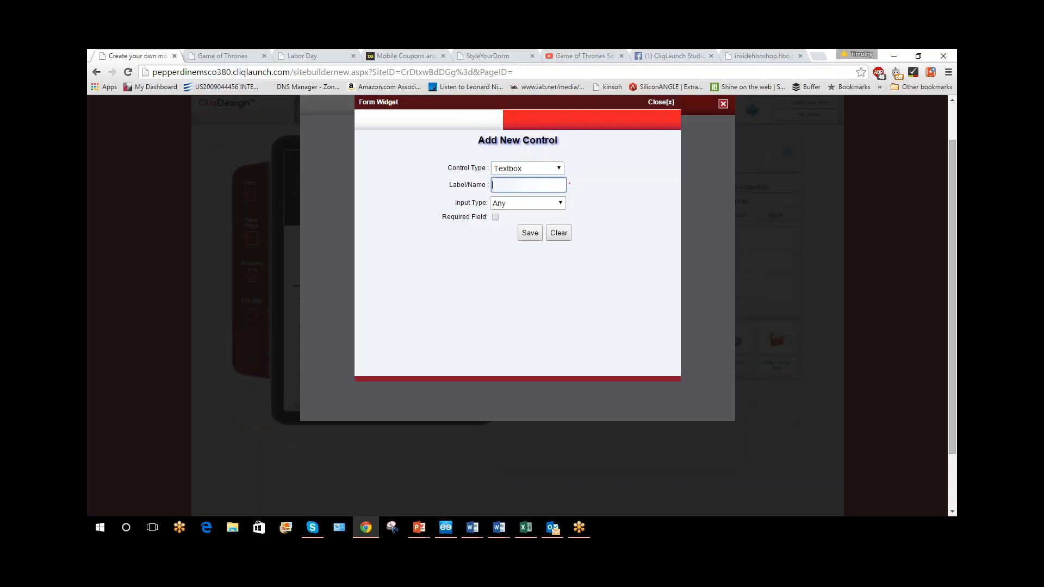
type("First Name")
left_click(495, 217)
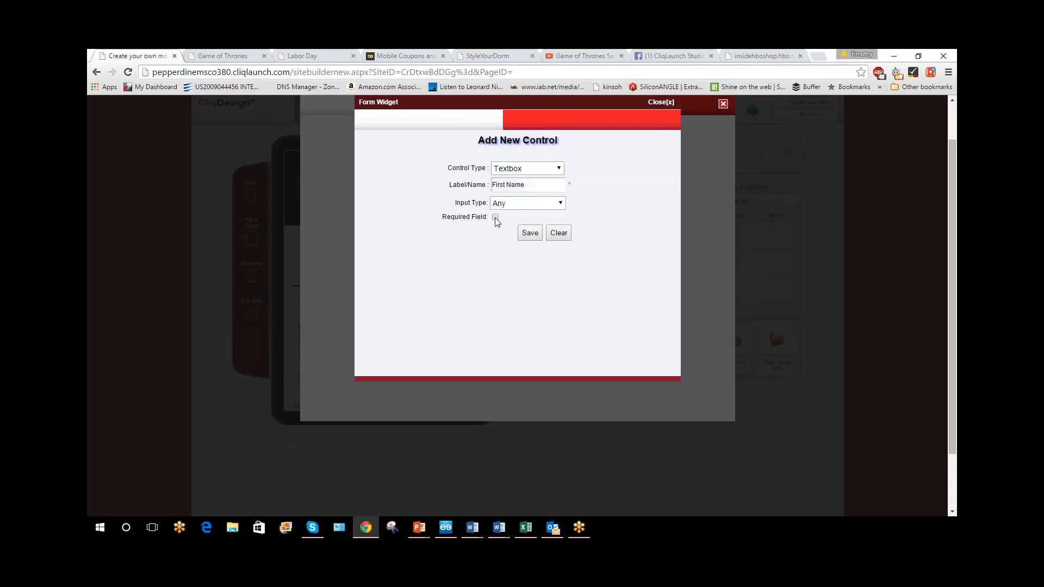
left_click(529, 233)
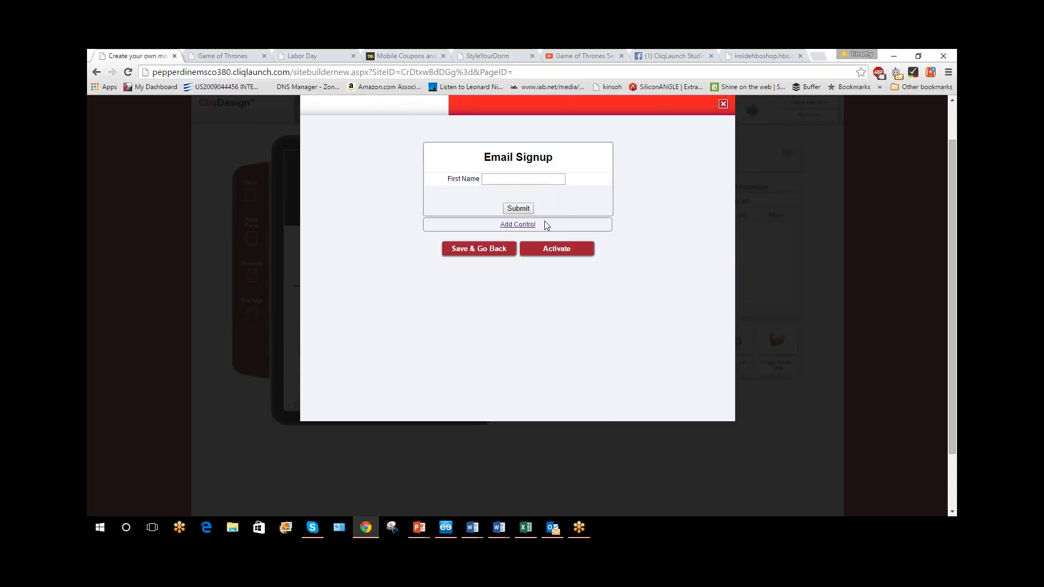
Add a required Textbox control labelled "Email" with the input type Email to the Email Signup form and save it
left_click(521, 225)
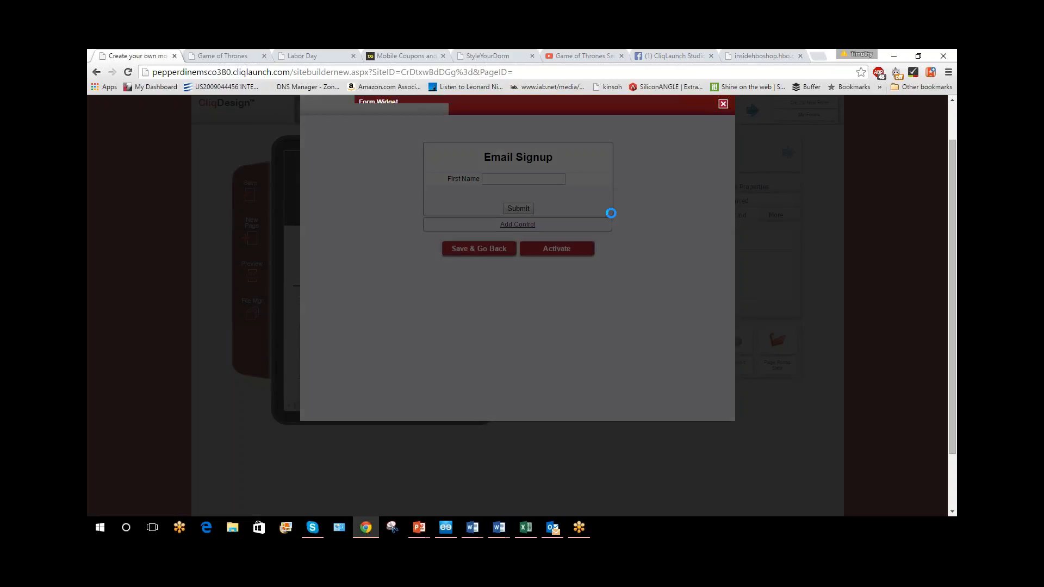
left_click(526, 168)
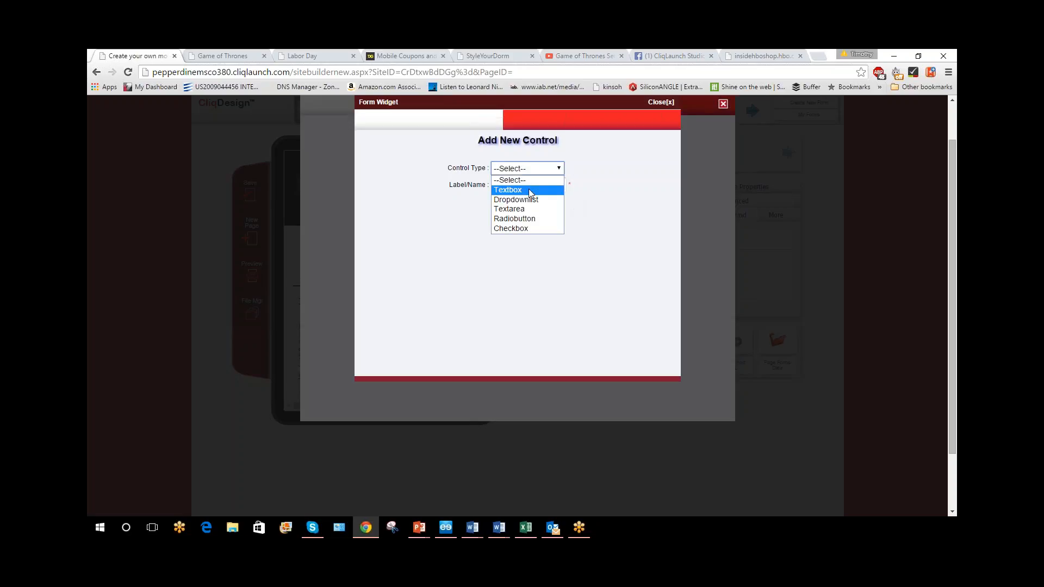
left_click(528, 187)
type("Email")
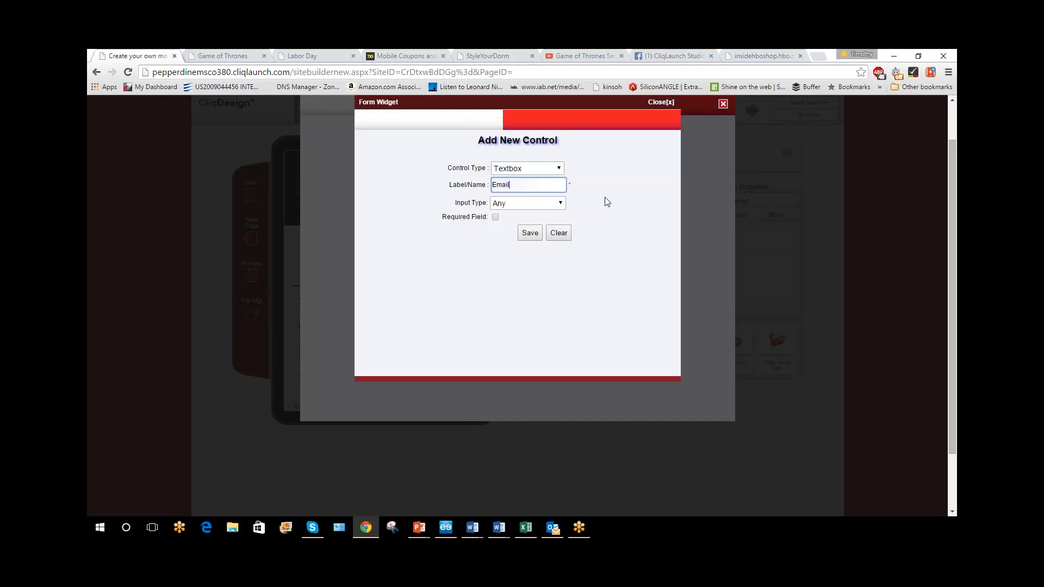
left_click(533, 208)
left_click(519, 205)
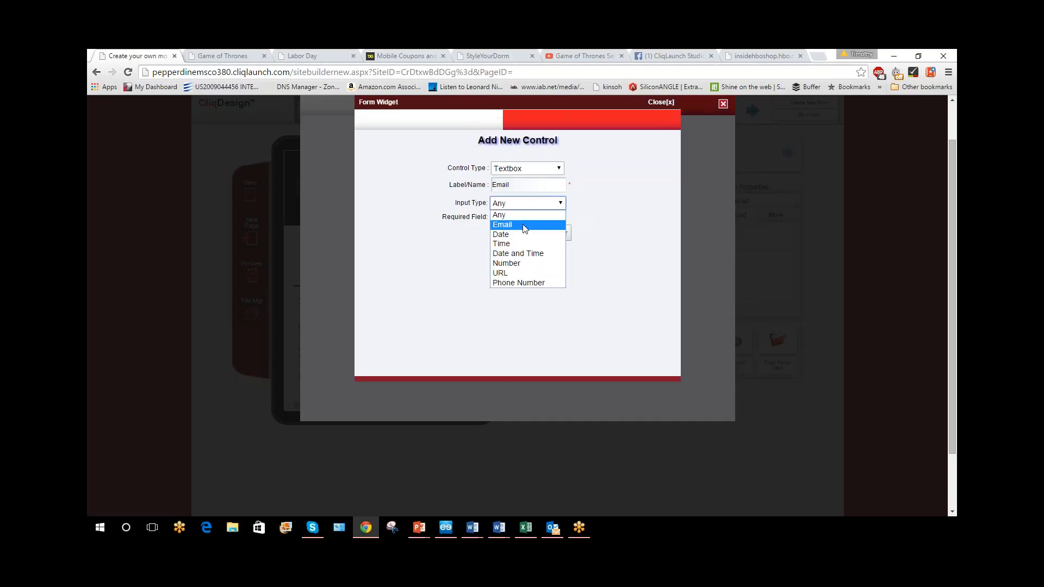
left_click(509, 224)
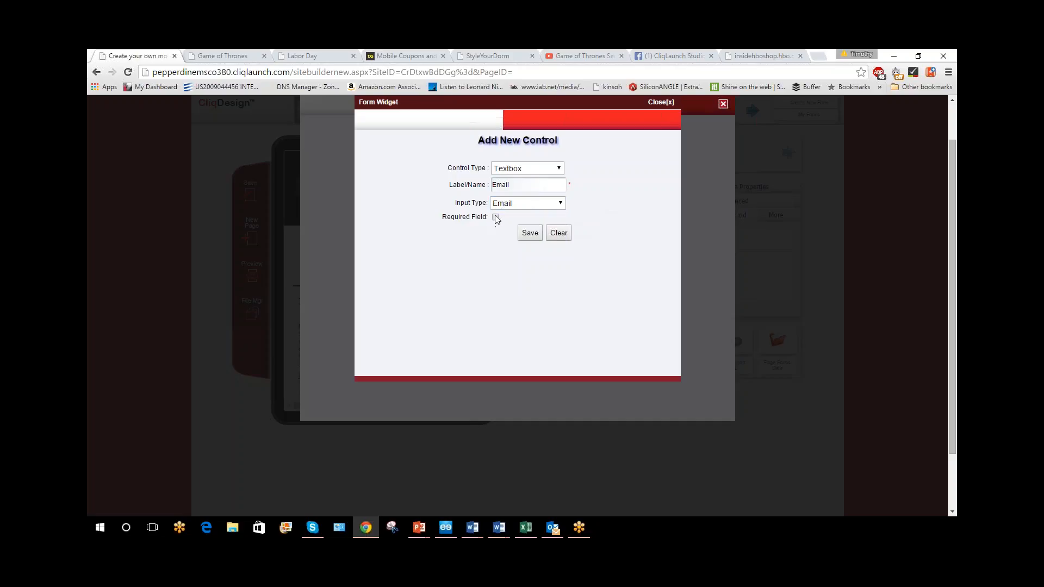
left_click(495, 217)
left_click(530, 233)
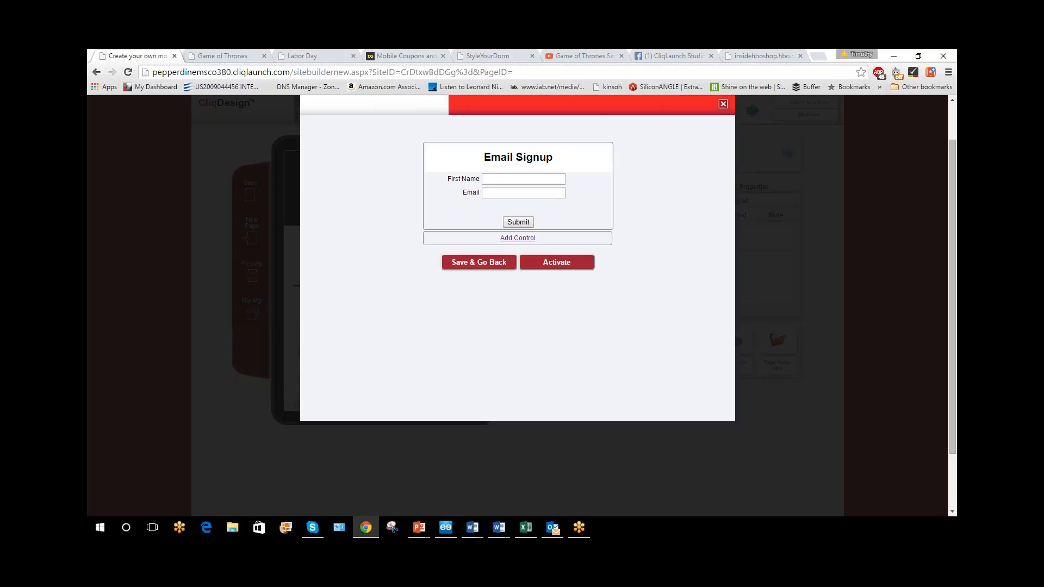
Add a Dropdownlist control labelled "Gender" with the values Male and Female, save it and try out its choices
left_click(528, 238)
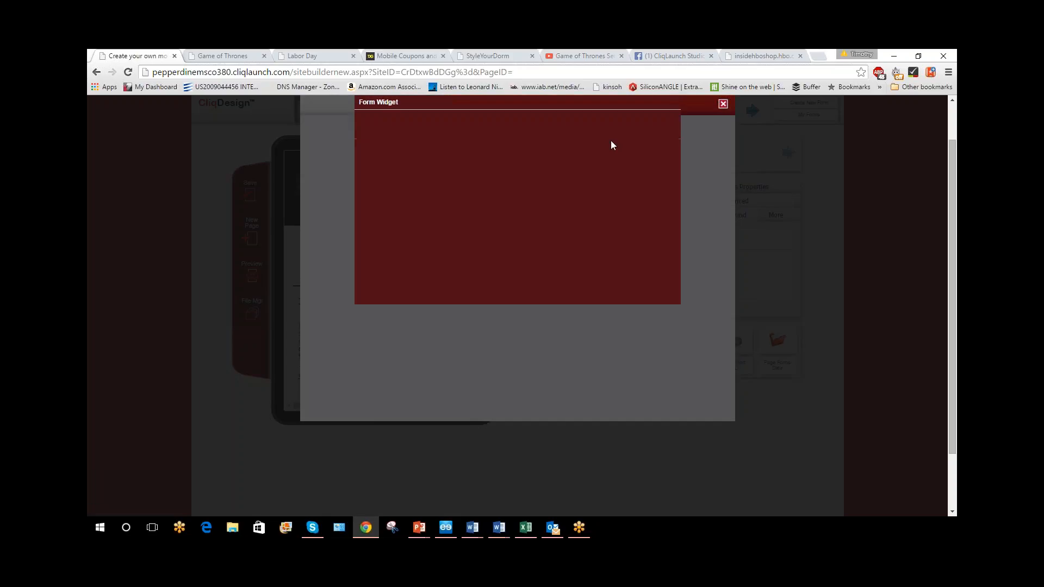
left_click(551, 169)
left_click(543, 198)
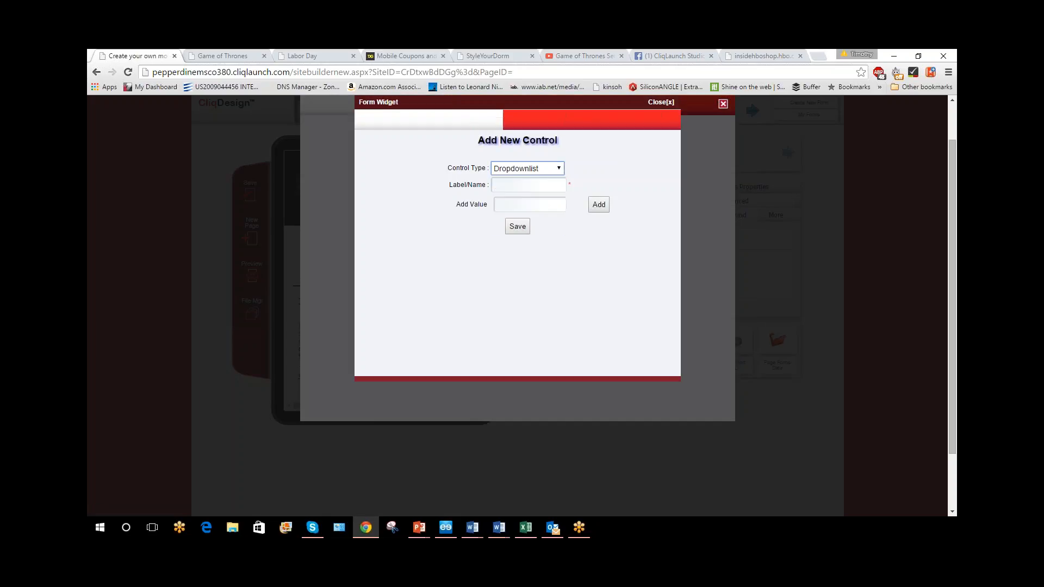
type("Ge")
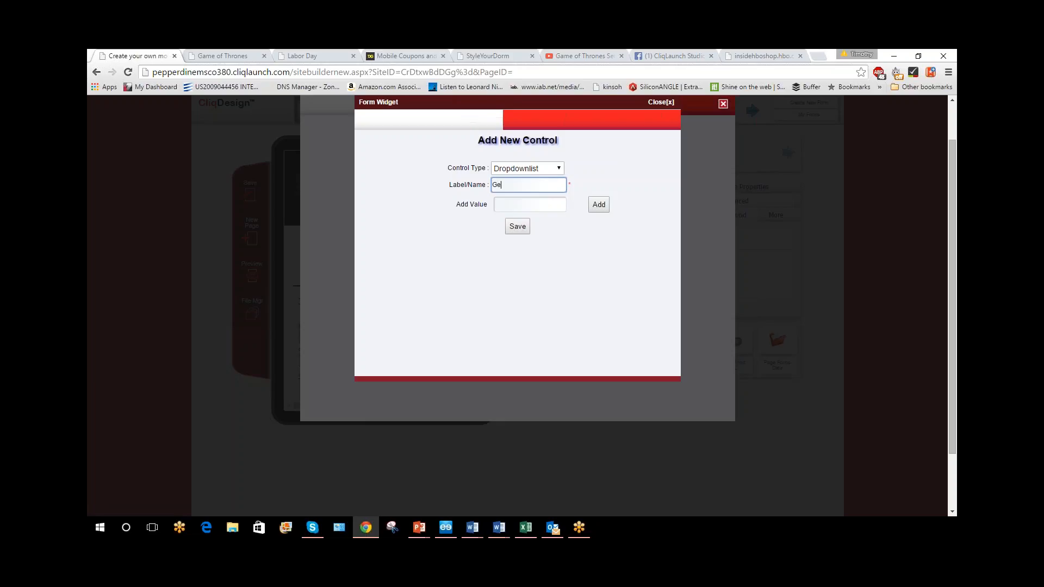
type("nder")
left_click(524, 205)
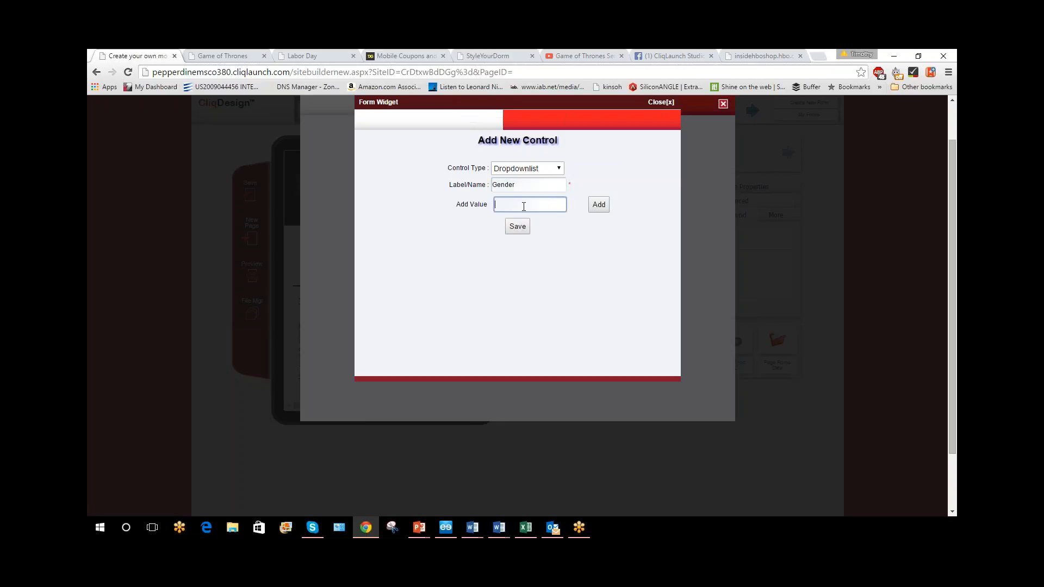
type("Male")
left_click(598, 205)
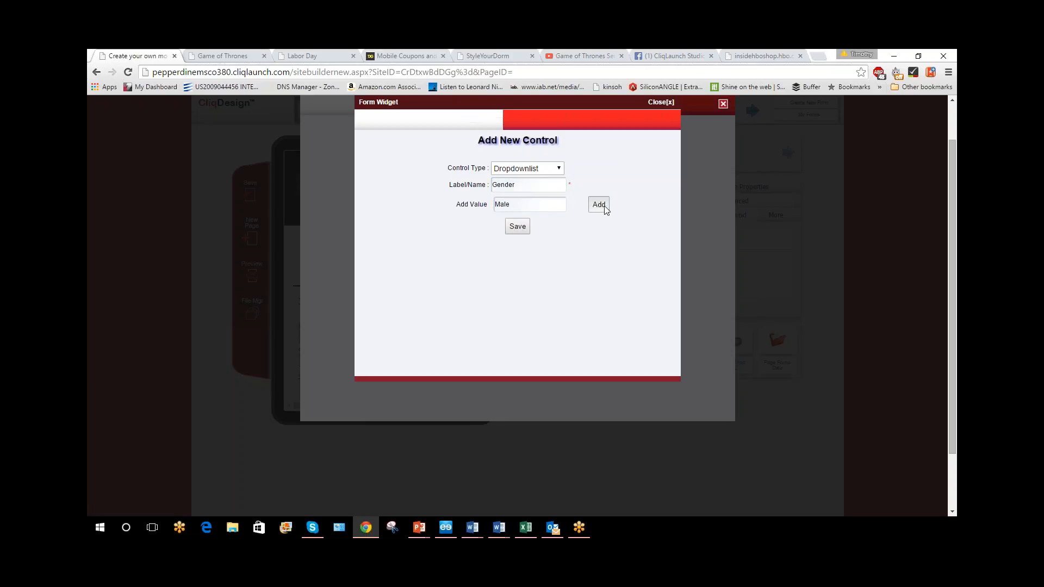
left_click(507, 204)
type("Female")
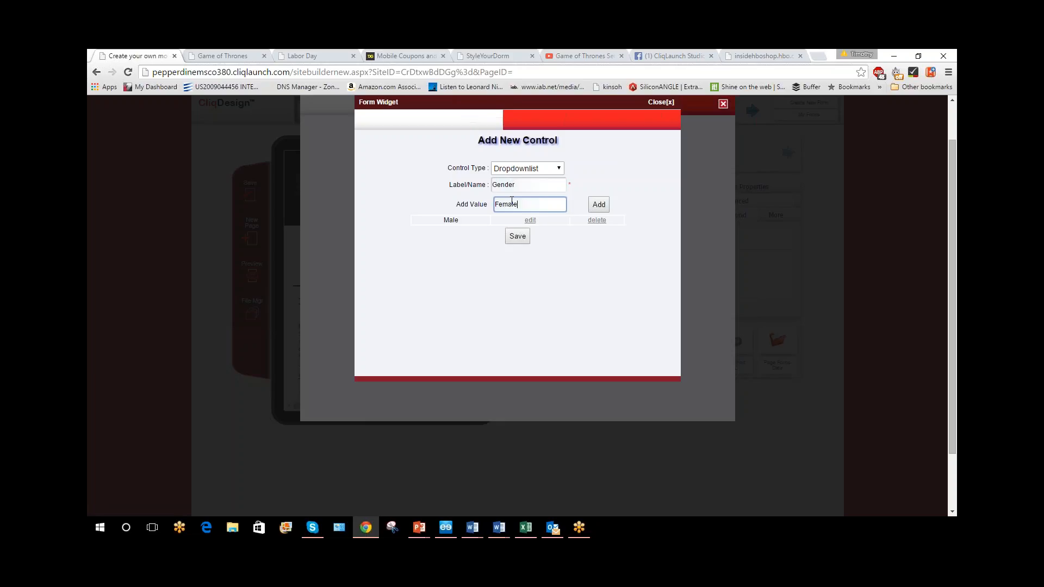
left_click(598, 205)
left_click(517, 247)
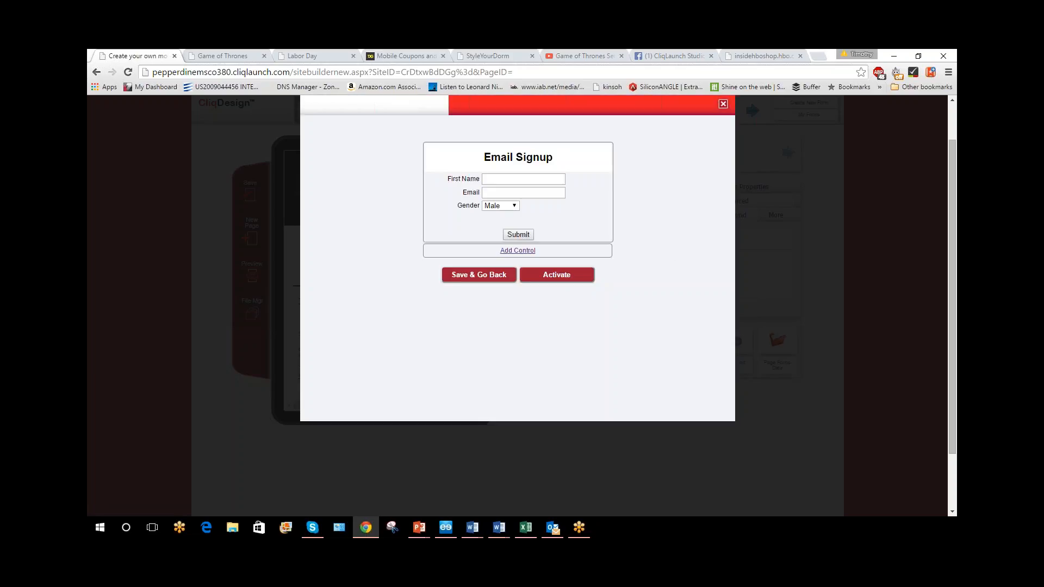
left_click(500, 206)
left_click(492, 215)
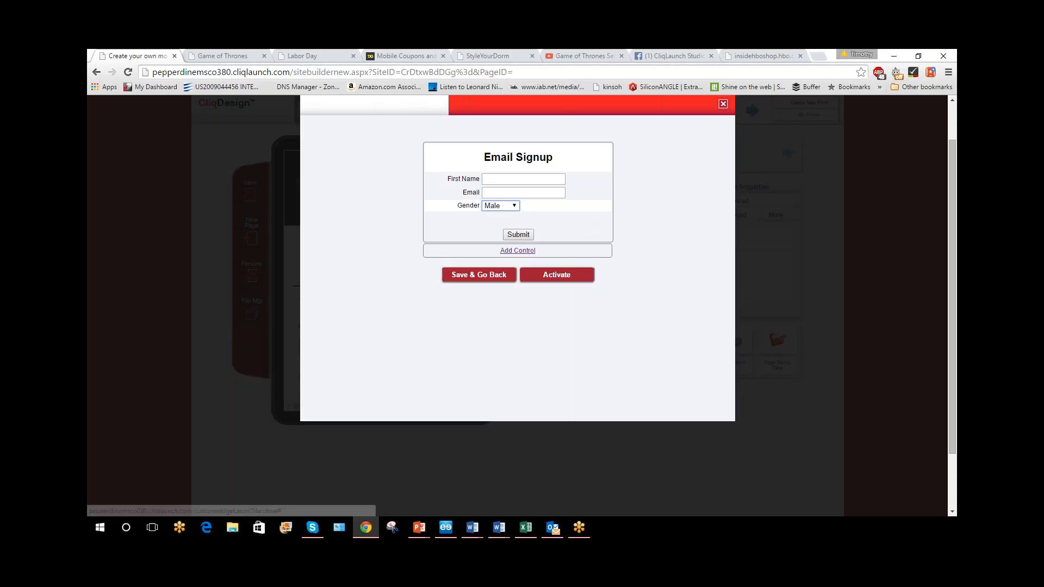
Add an optional Textarea control labelled "Comments" to the Email Signup form and save it
left_click(518, 250)
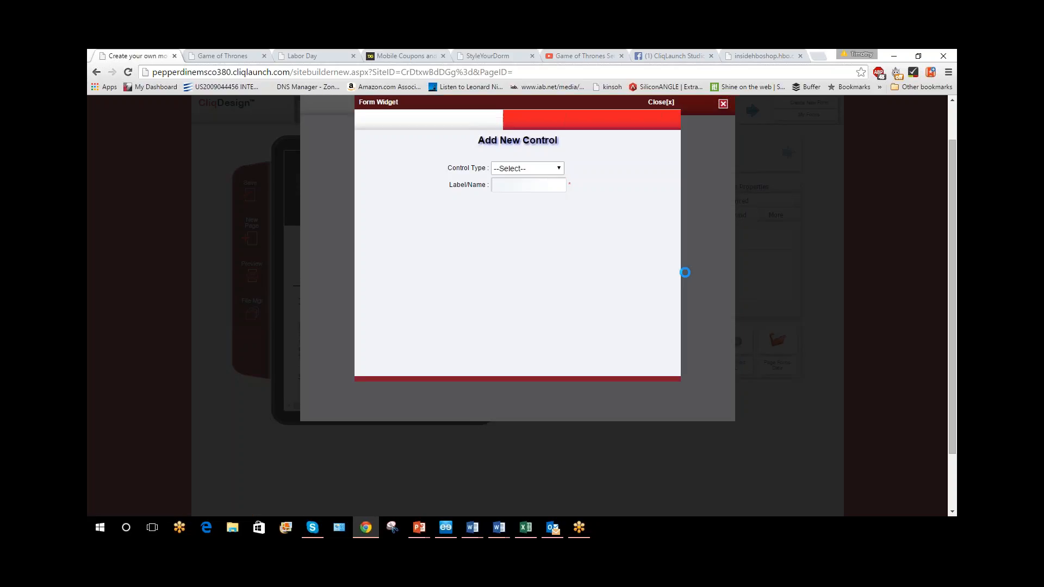
left_click(538, 169)
left_click(540, 211)
left_click(494, 186)
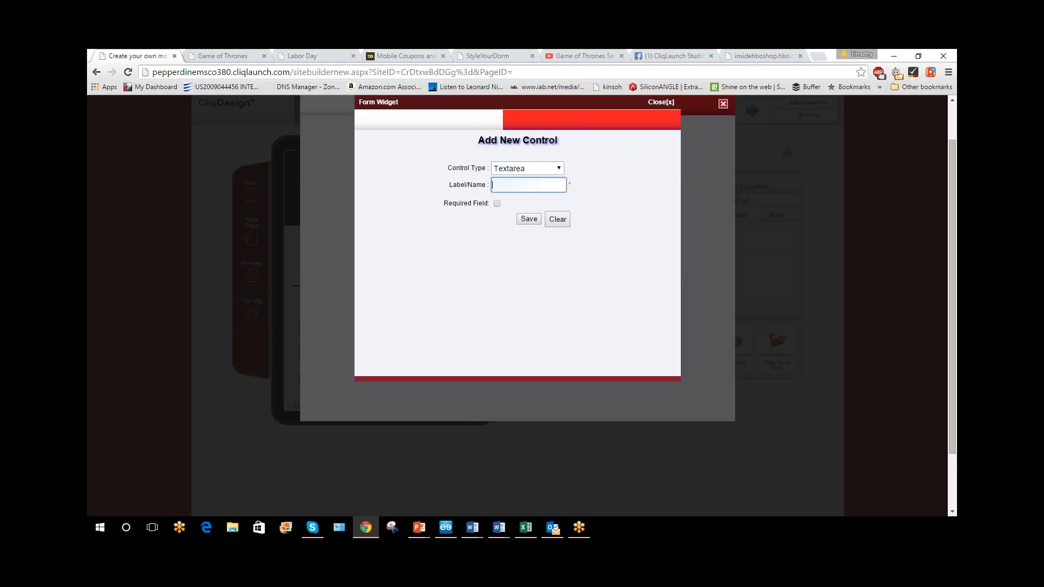
type("Comments")
left_click(521, 219)
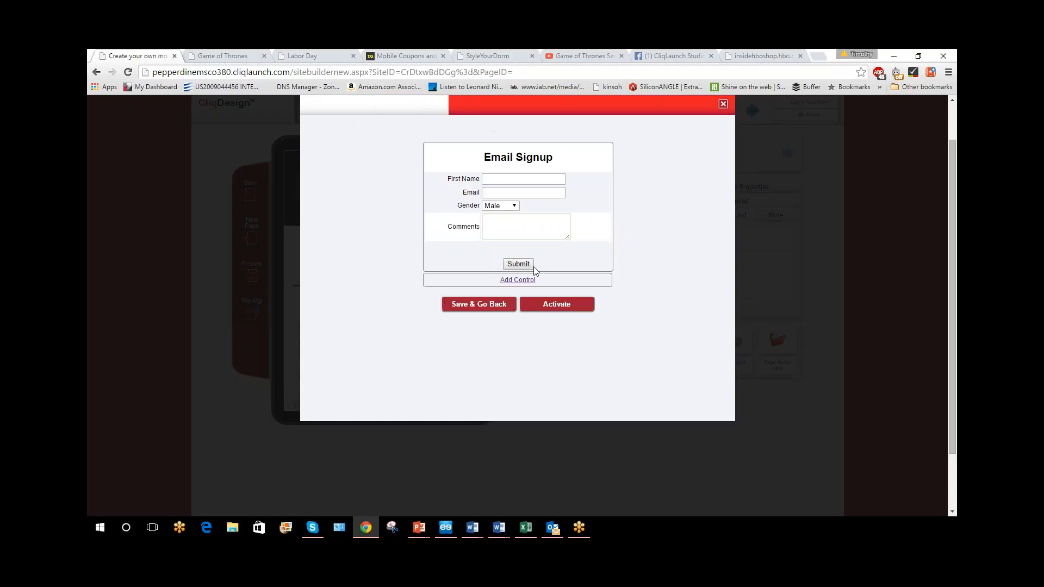
Add a Radiobutton control labelled "Rate Us" with the values 1, 2 and 3 to the form and save it
left_click(531, 281)
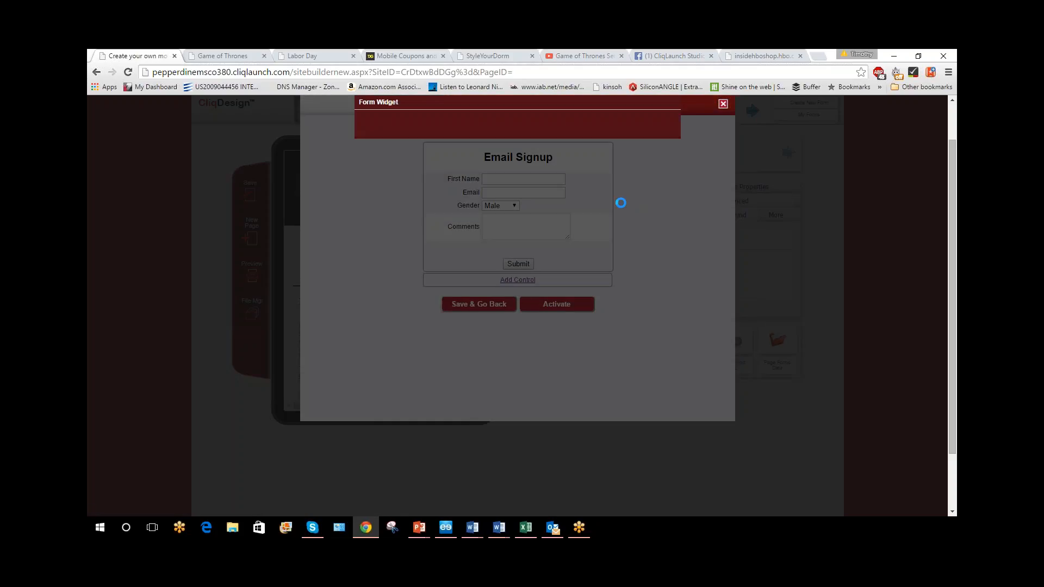
left_click(536, 168)
left_click(527, 215)
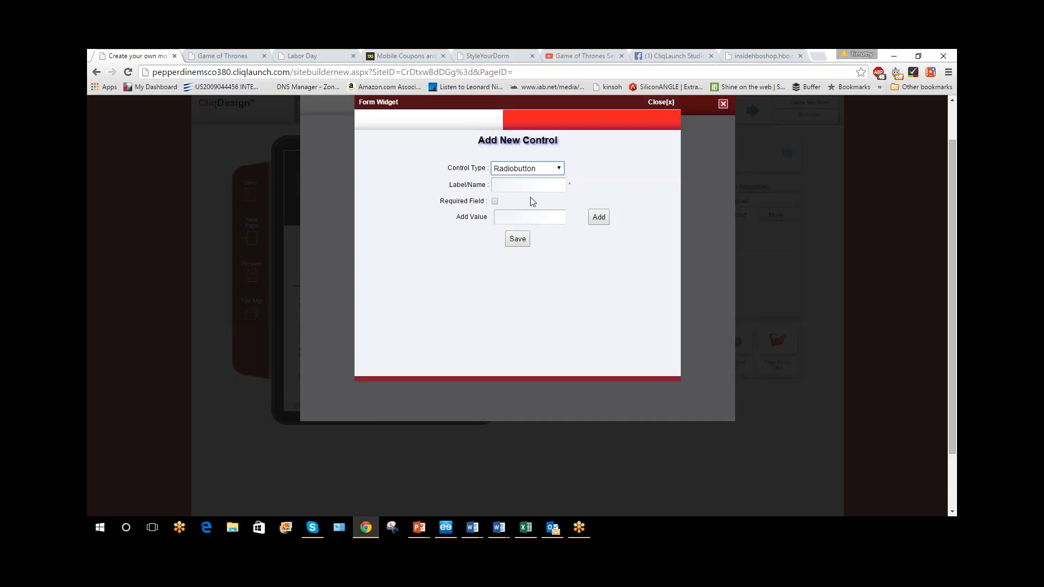
left_click(510, 185)
type("Rate Us")
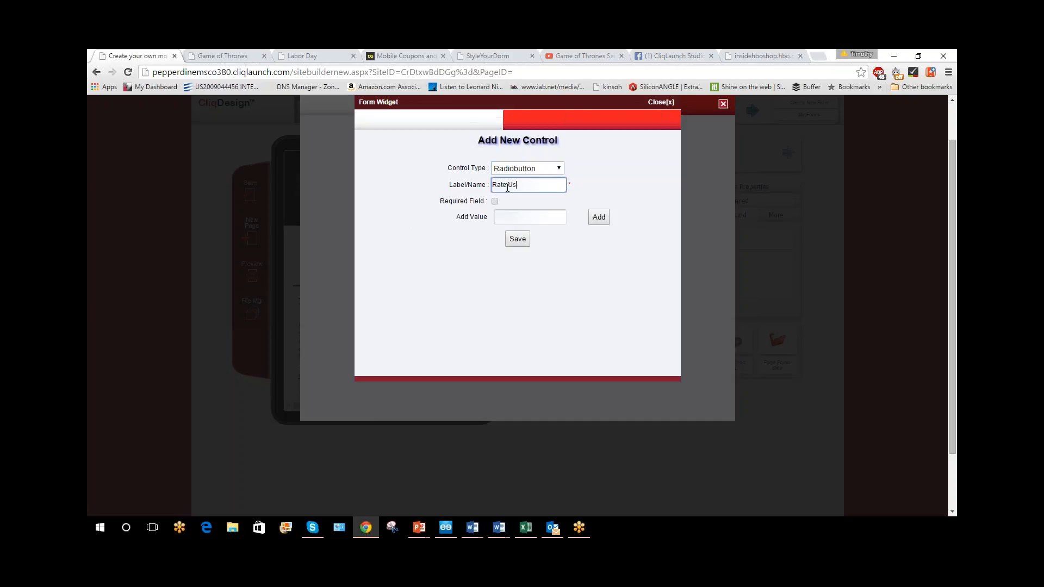
left_click(500, 218)
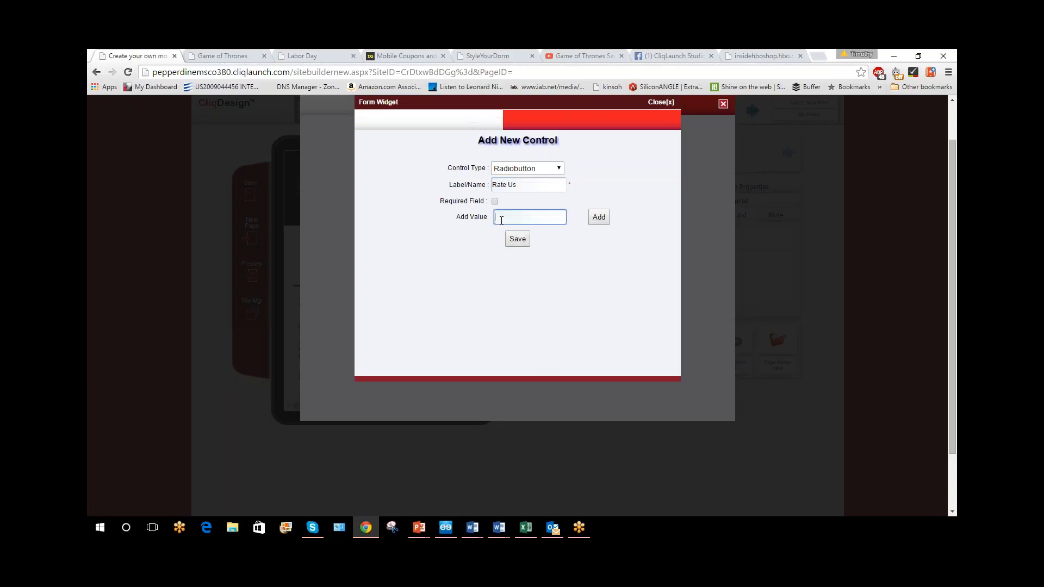
type("1")
left_click(605, 221)
type("2")
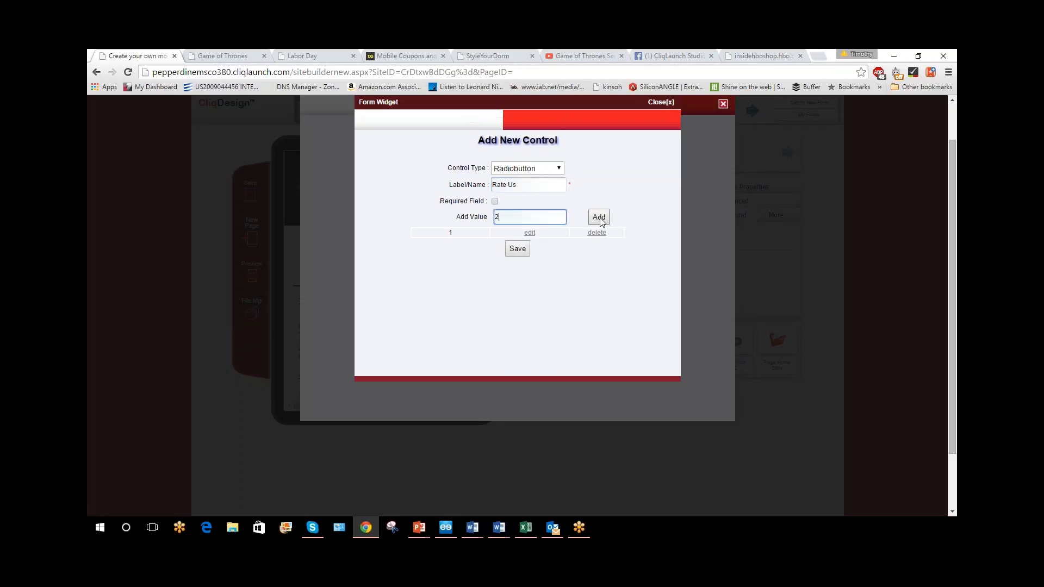
left_click(604, 221)
type("3")
left_click(592, 219)
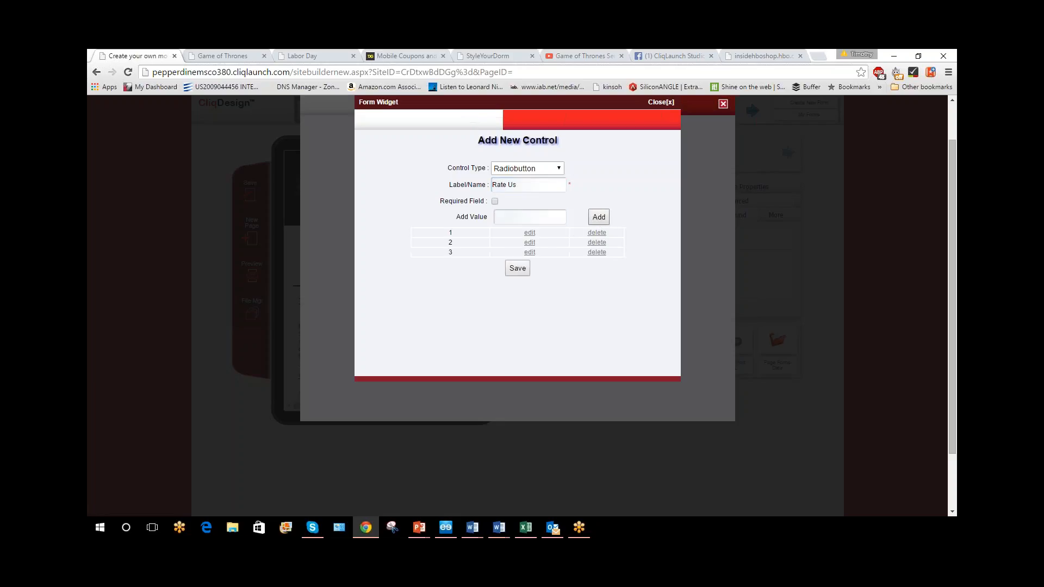
left_click(523, 263)
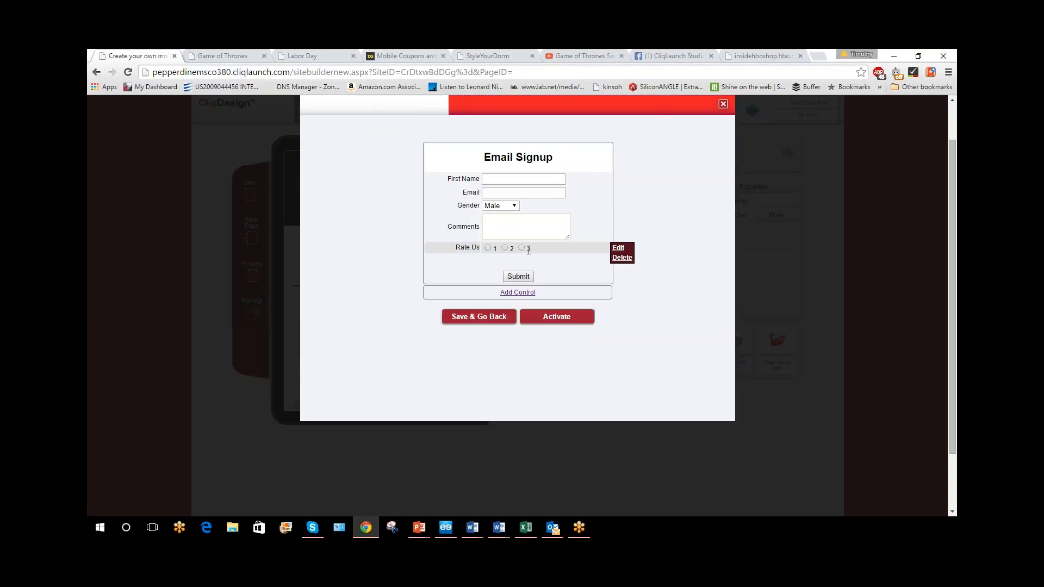
Add a Checkbox control labelled "Send me information" to the Email Signup form and save it
left_click(522, 293)
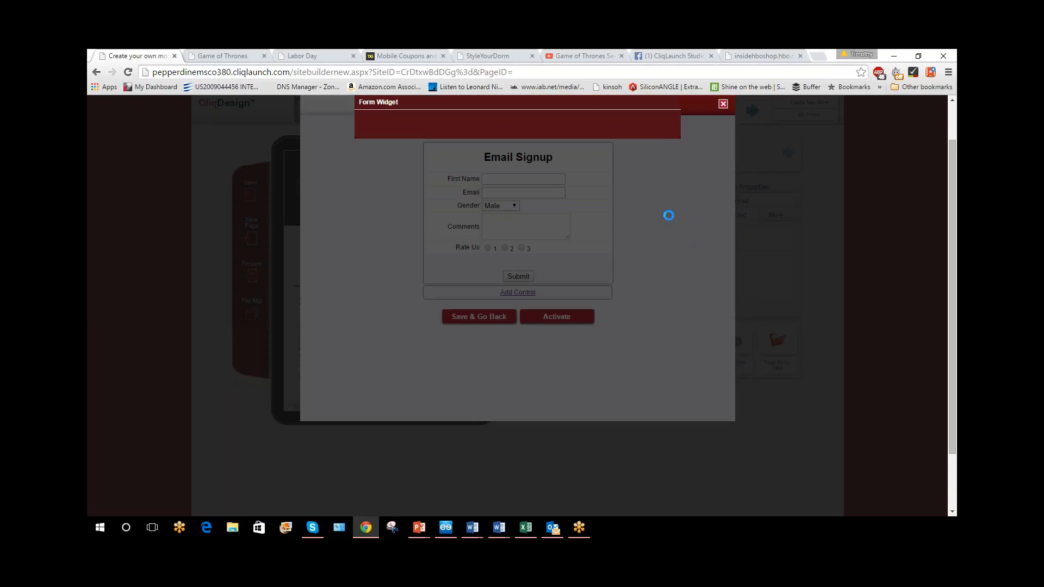
left_click(526, 168)
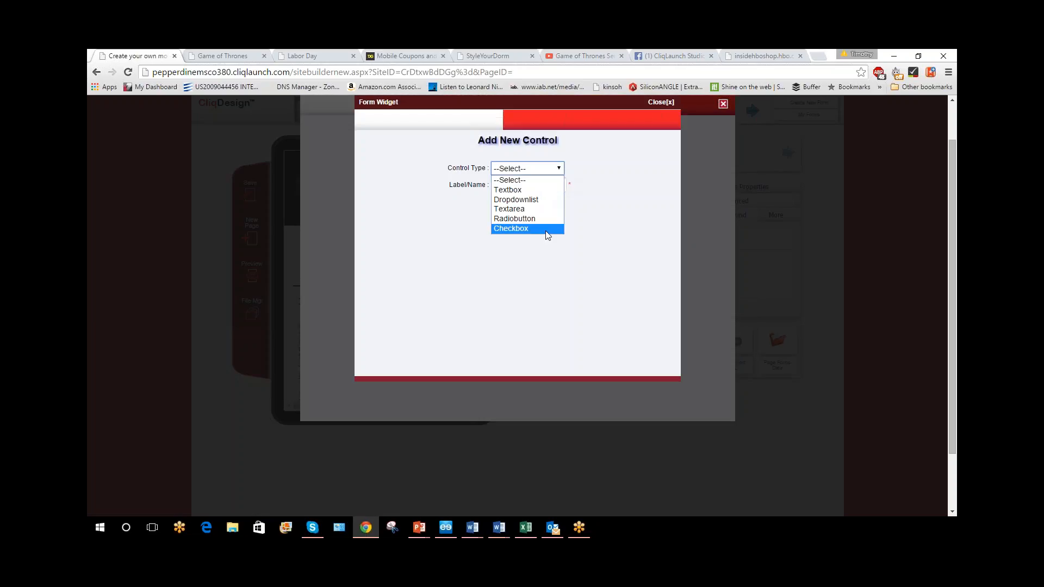
left_click(547, 228)
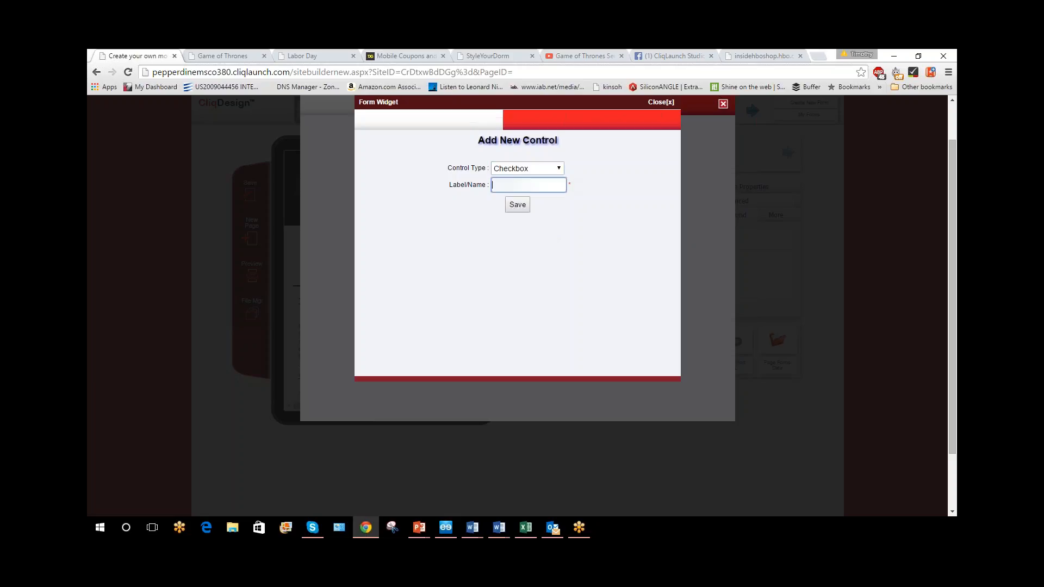
type("Send me information")
left_click(511, 205)
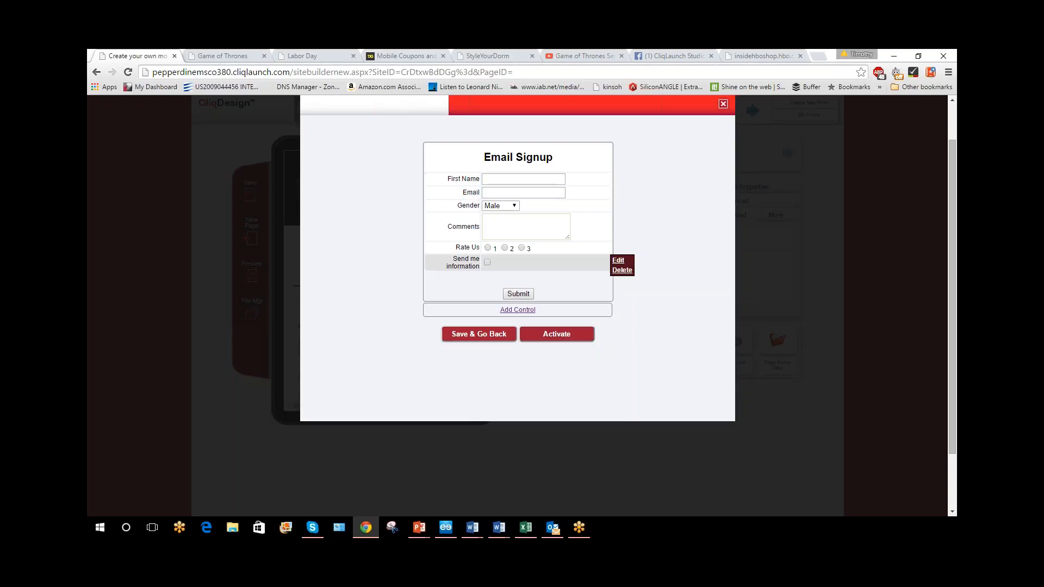
Activate the Email Signup form, accept that it can no longer be edited, and return to the page canvas
left_click(581, 338)
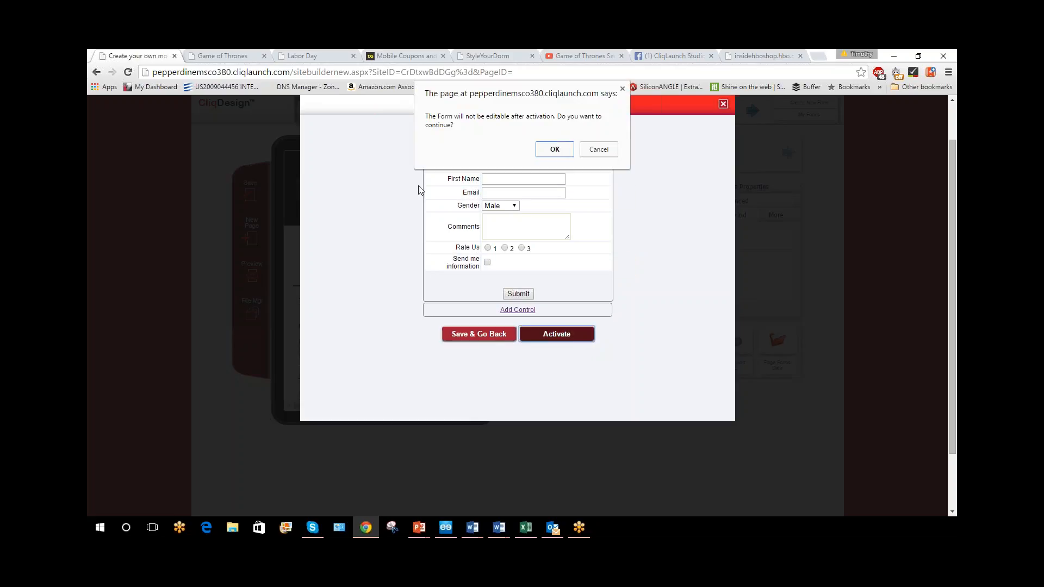
left_click(552, 151)
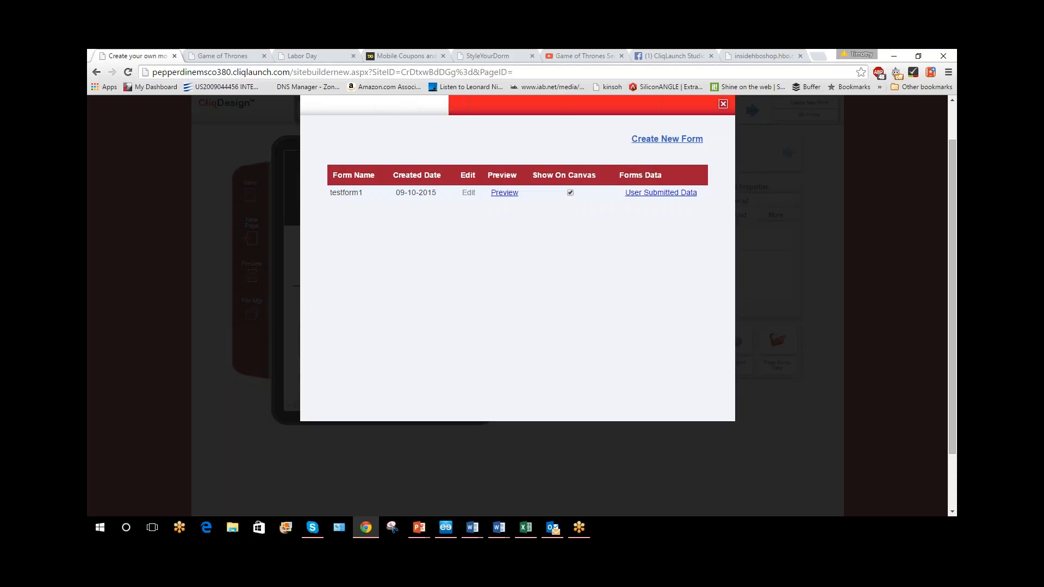
left_click(722, 105)
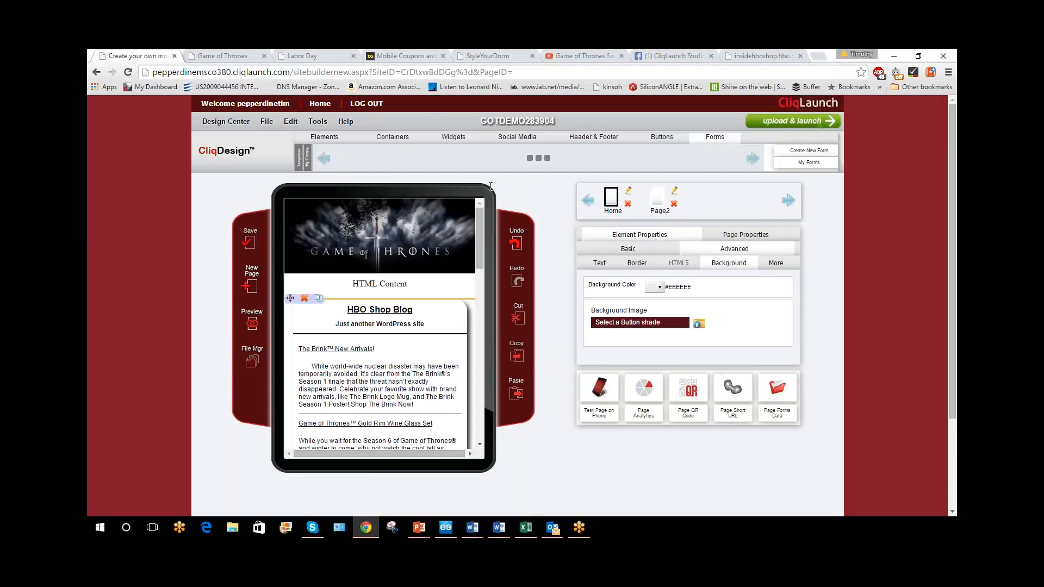
Place testform1 on the Home page directly beneath the Game of Thrones header image and set its form style to Style 2
mouse_move(513, 158)
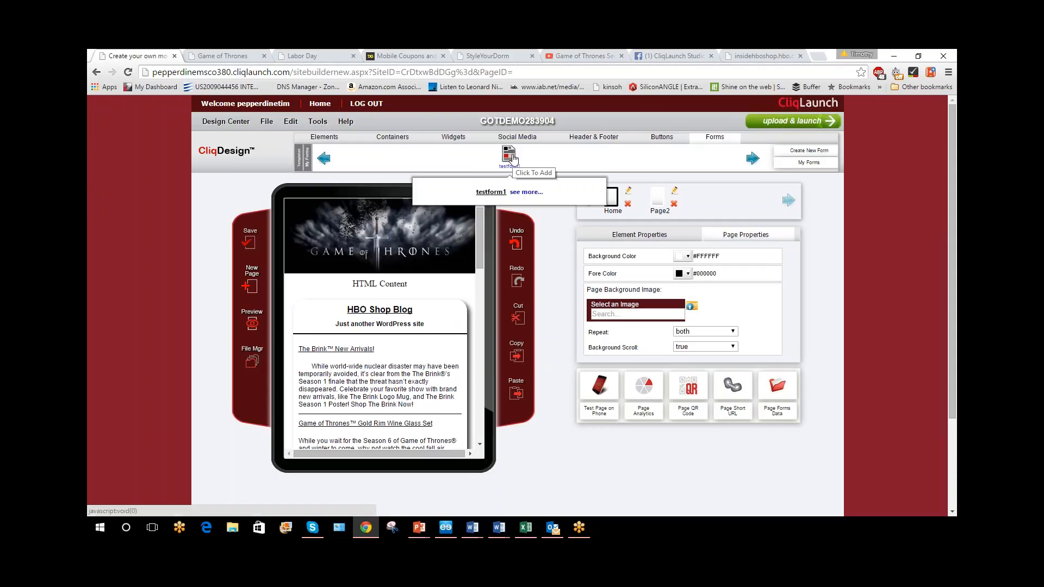
left_click_drag(513, 159, 469, 280)
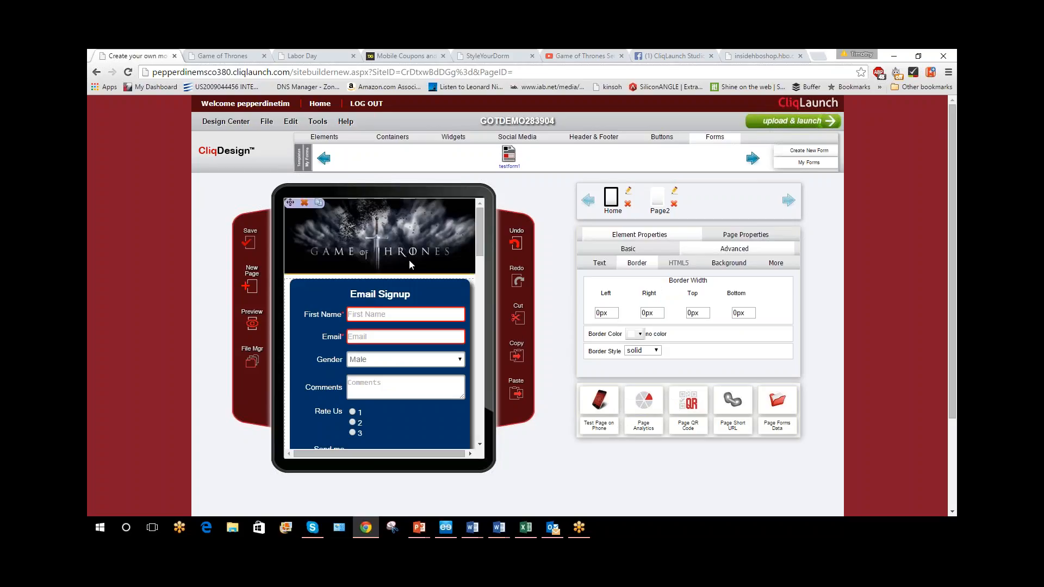
left_click(655, 251)
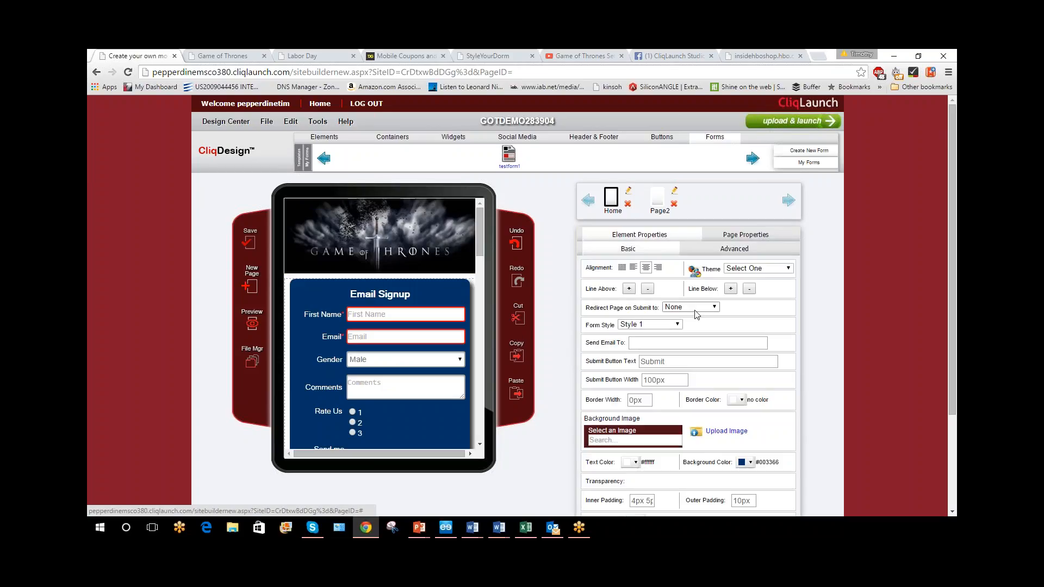
left_click(662, 324)
key("Return")
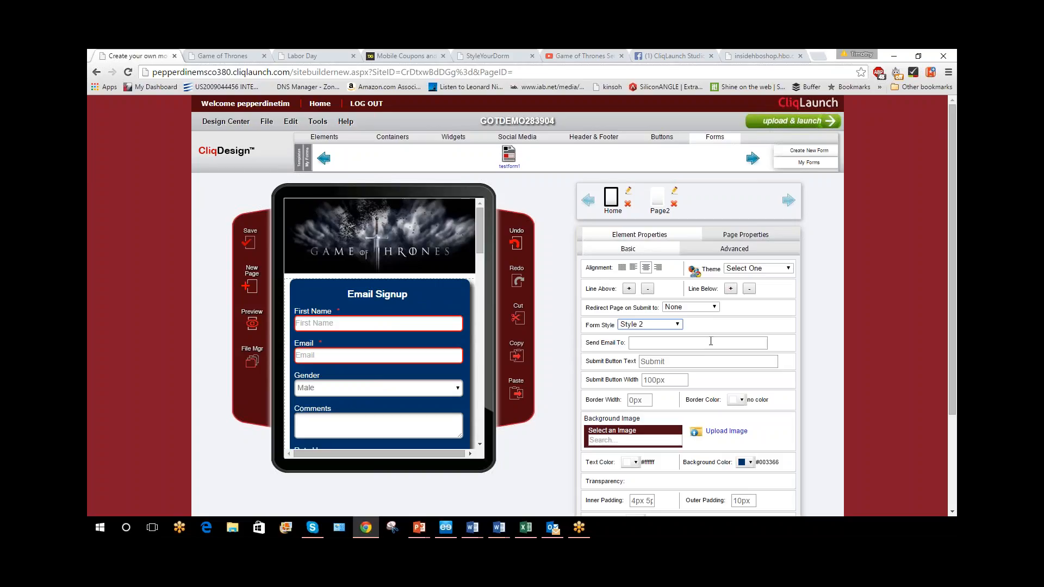
left_click(718, 347)
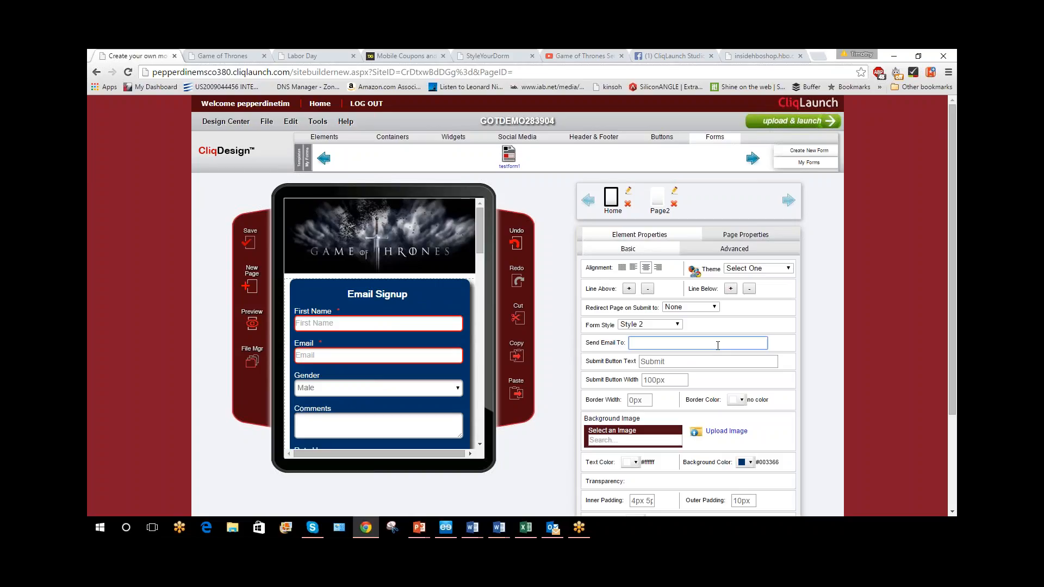
Enter the recipient's email address for Email Signup form submissions and set the submit button text to "Hi!"
left_click(797, 328)
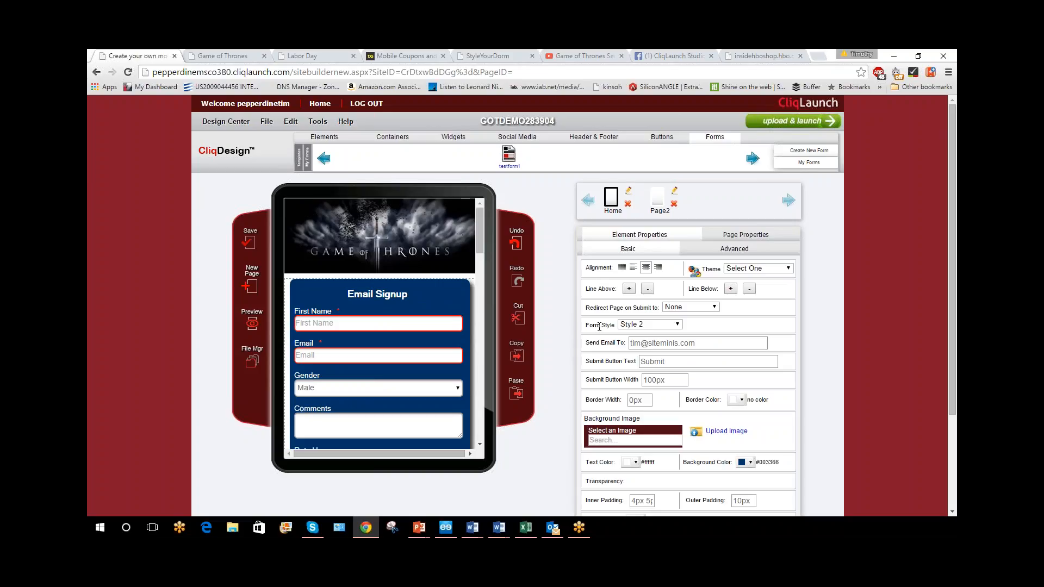
double_click(652, 362)
scroll(431, 380, "down", 3)
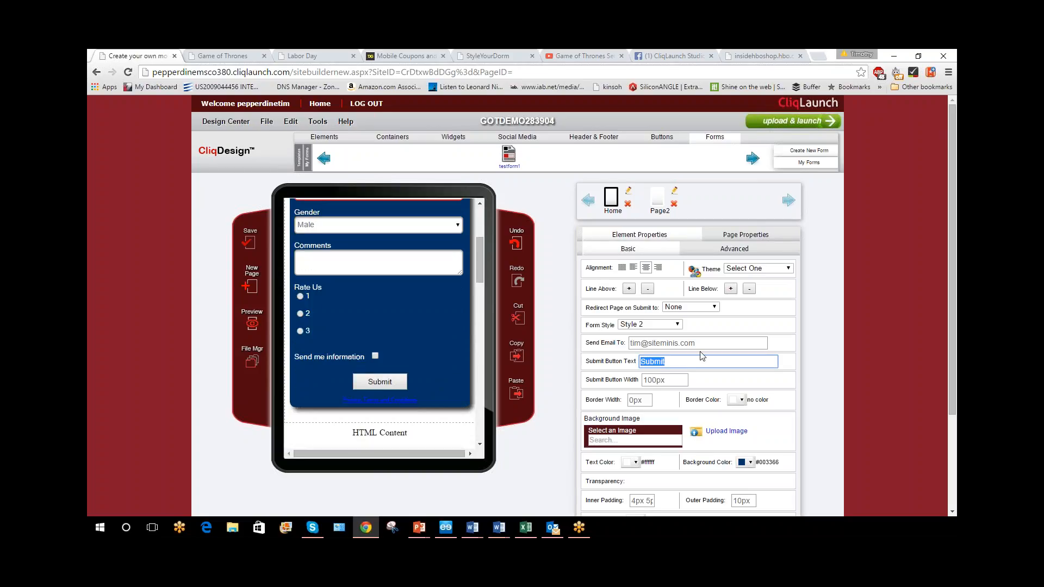
type("Hi!")
left_click(754, 391)
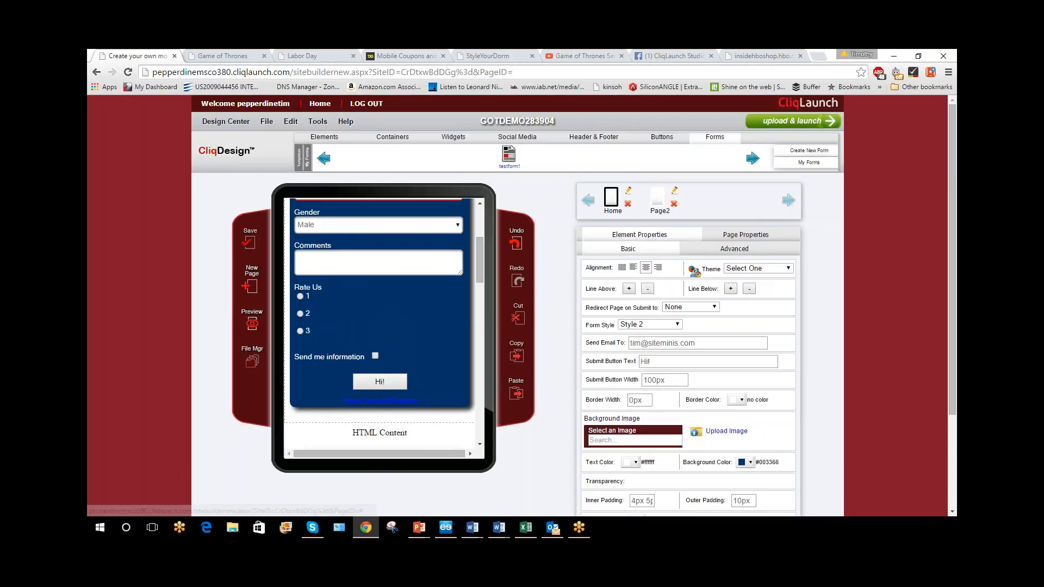
Review the advanced border properties of the Email Signup form
left_click(723, 236)
left_click(685, 239)
left_click(733, 248)
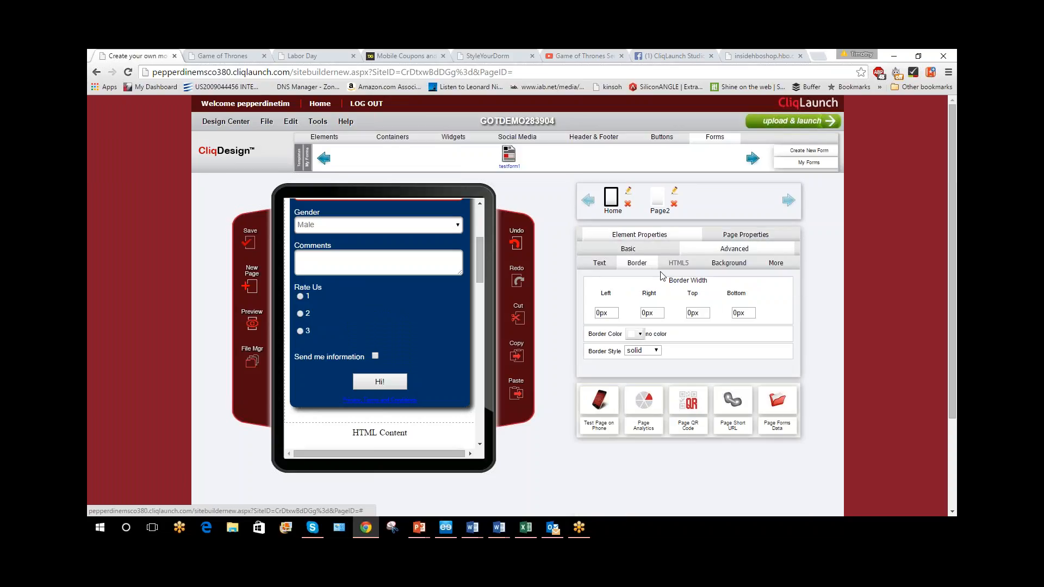
scroll(340, 322, "up", 3)
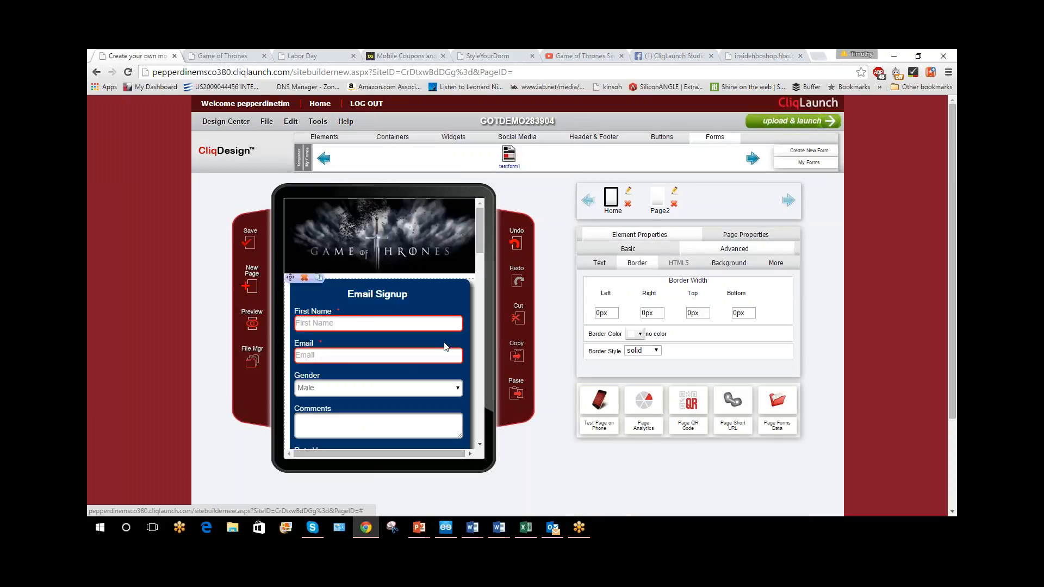
left_click(520, 321)
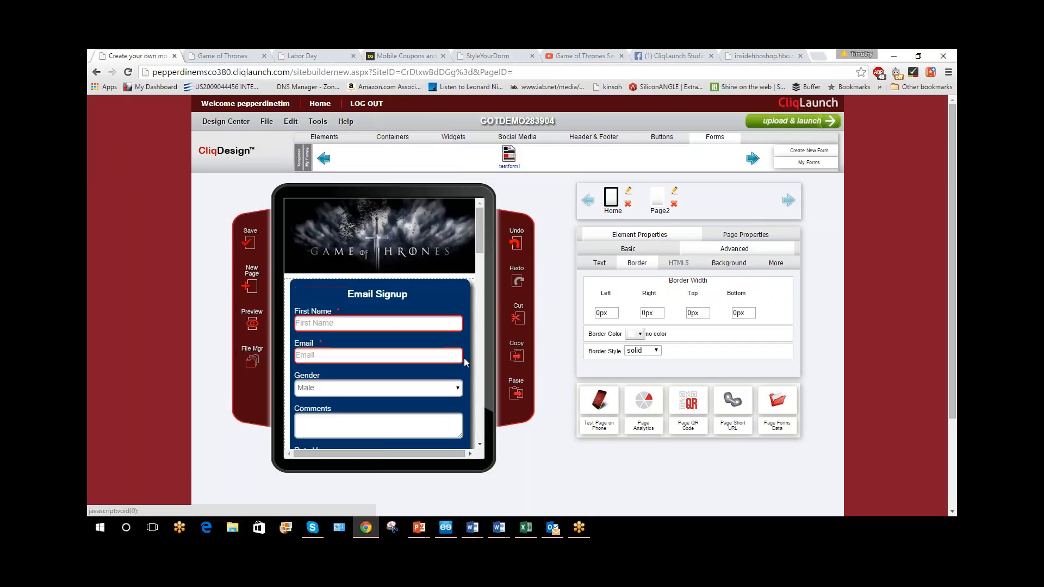
Look up the short URLs of the GOTDEMO283904 site and its Page2, then return to the page canvas
left_click(326, 138)
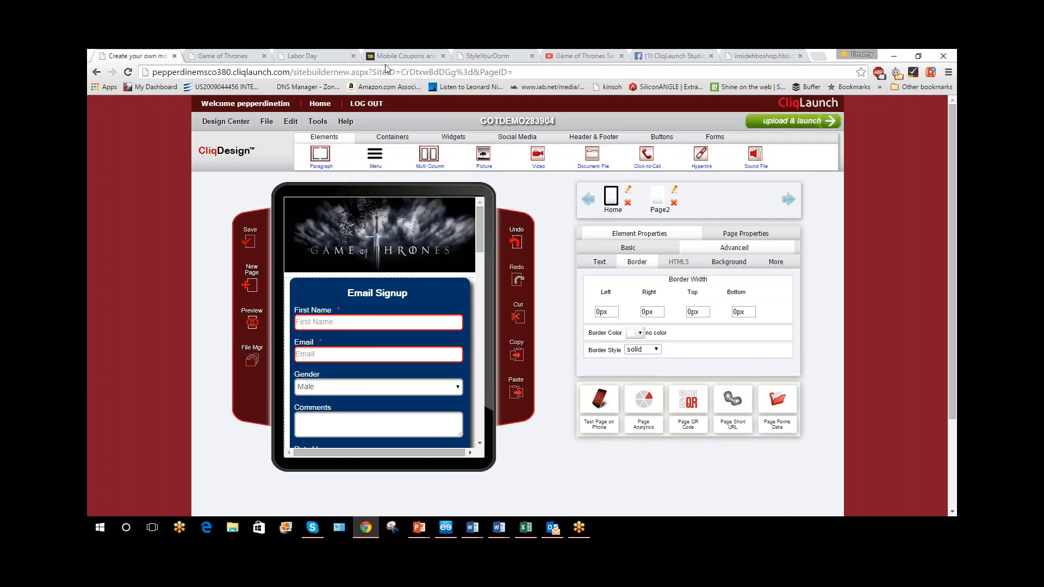
left_click(732, 402)
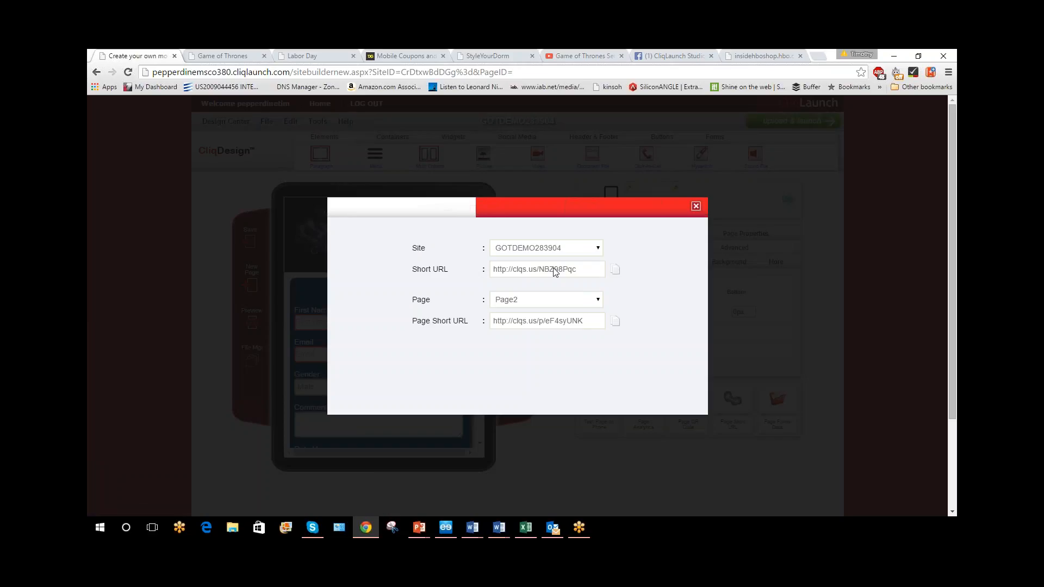
left_click(696, 206)
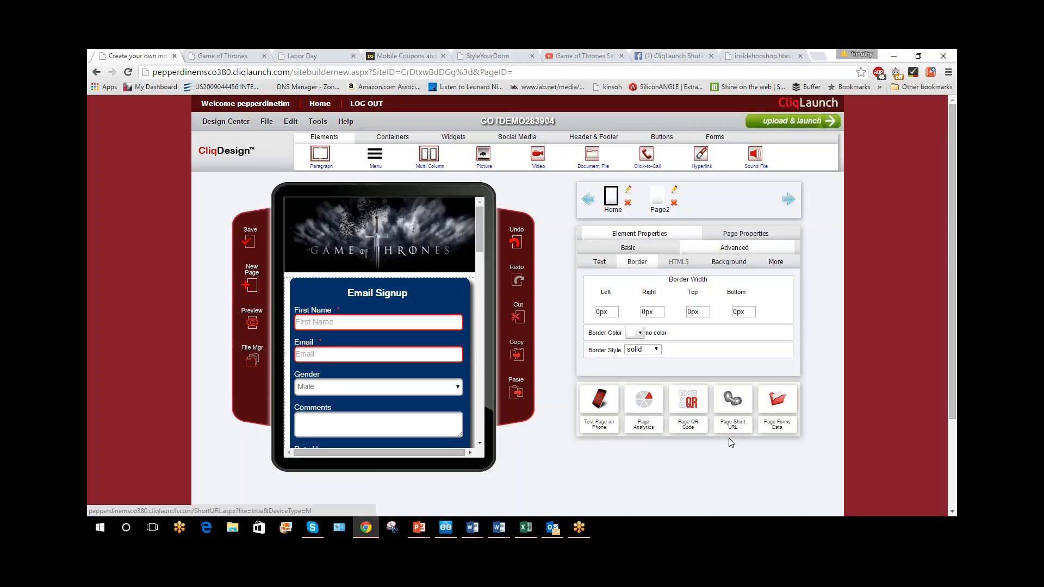
Generate a QR code for Page2 at 300 DPI using QR Code Version 3
left_click(690, 405)
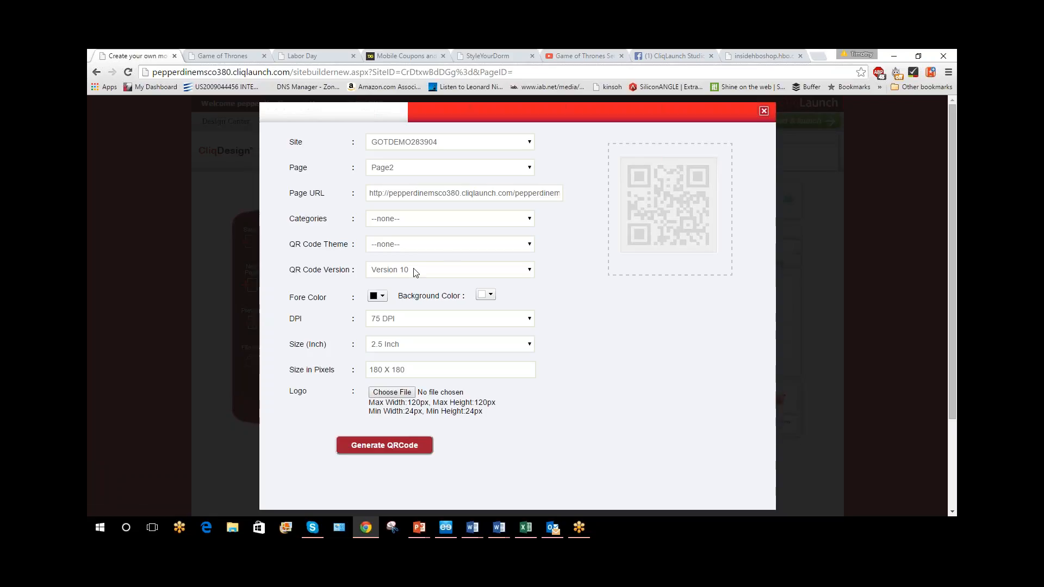
left_click(399, 321)
left_click(402, 355)
left_click(396, 271)
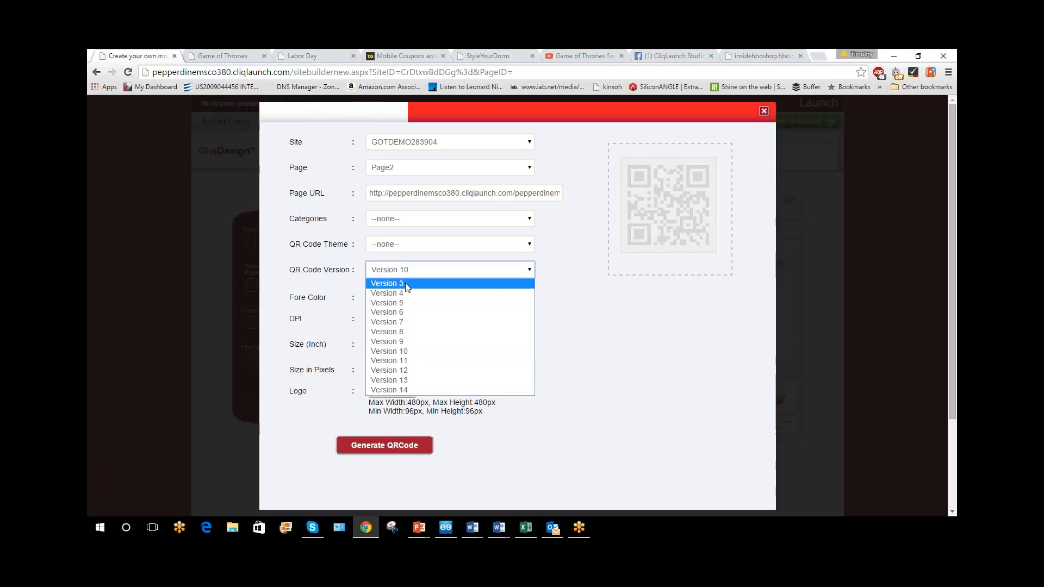
left_click(403, 283)
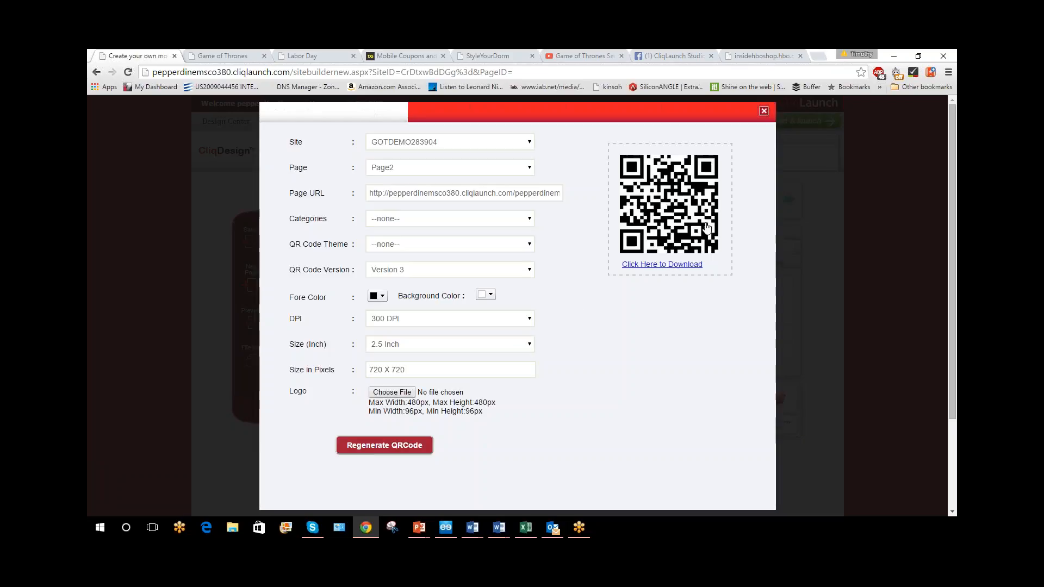
Try QR Code Version 14 for the Page2 code, then switch back to Version 3
left_click(491, 317)
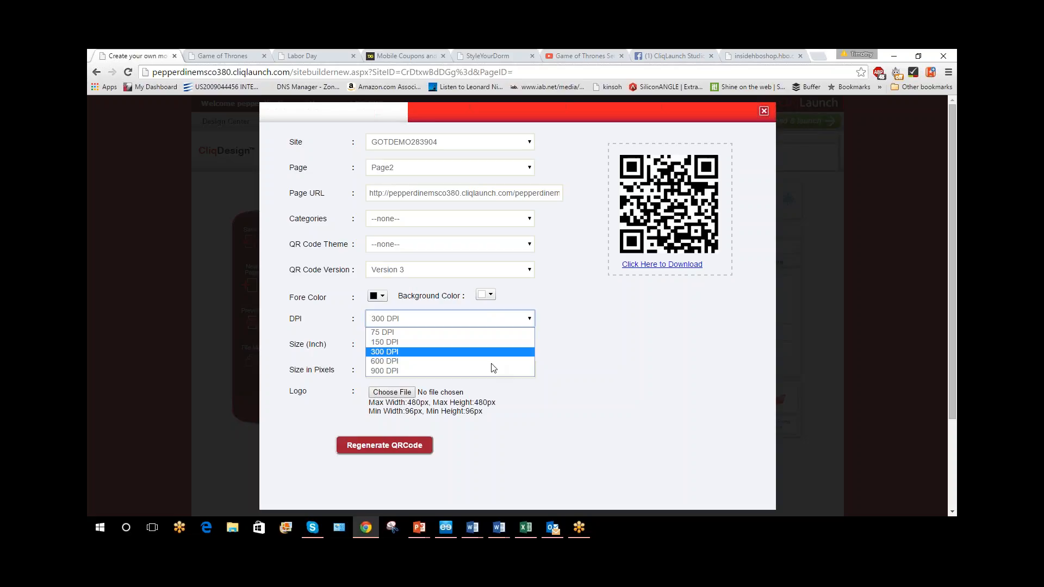
left_click(485, 318)
left_click(462, 271)
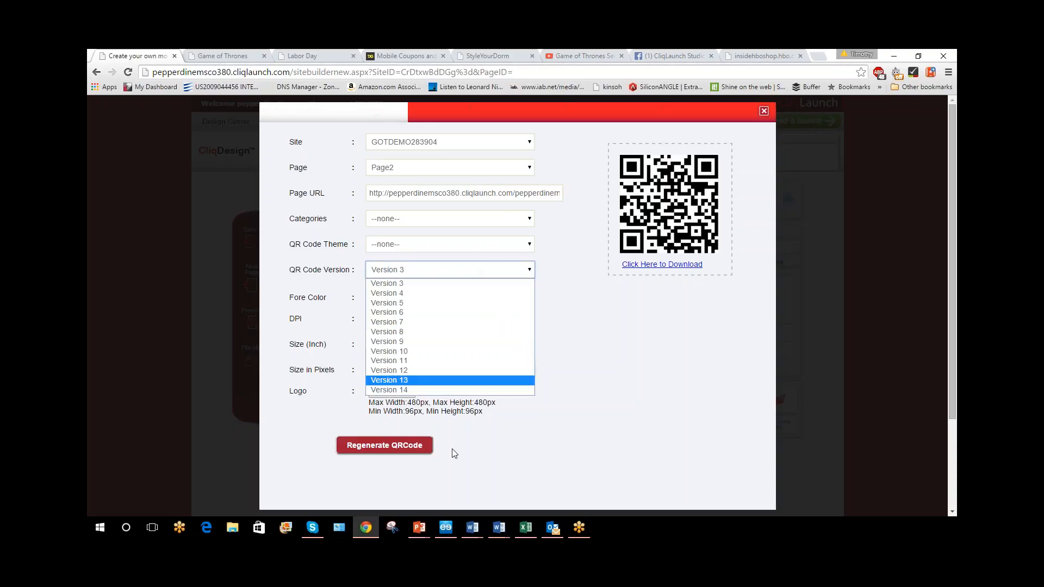
left_click(483, 389)
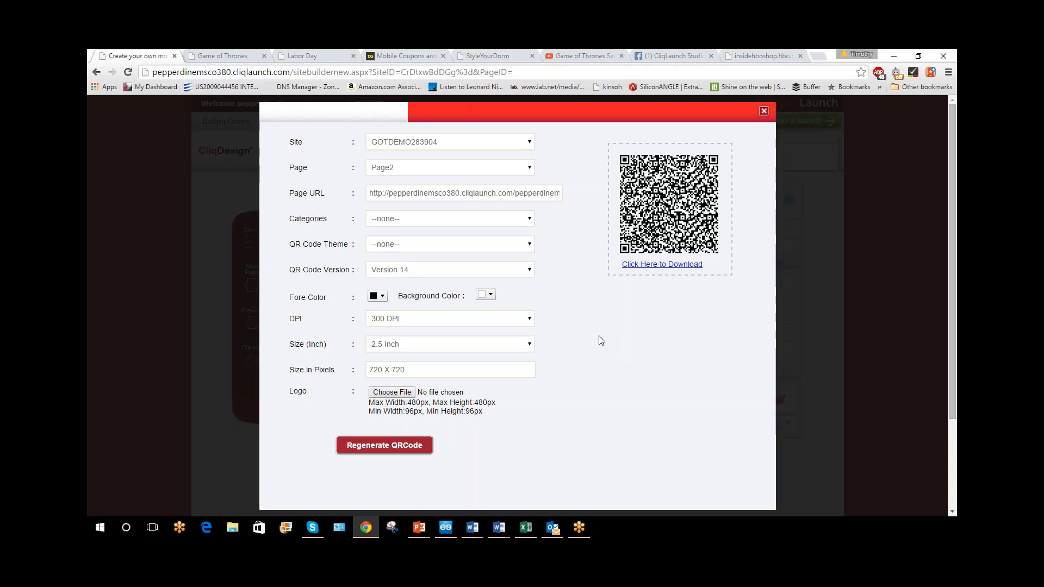
left_click(450, 271)
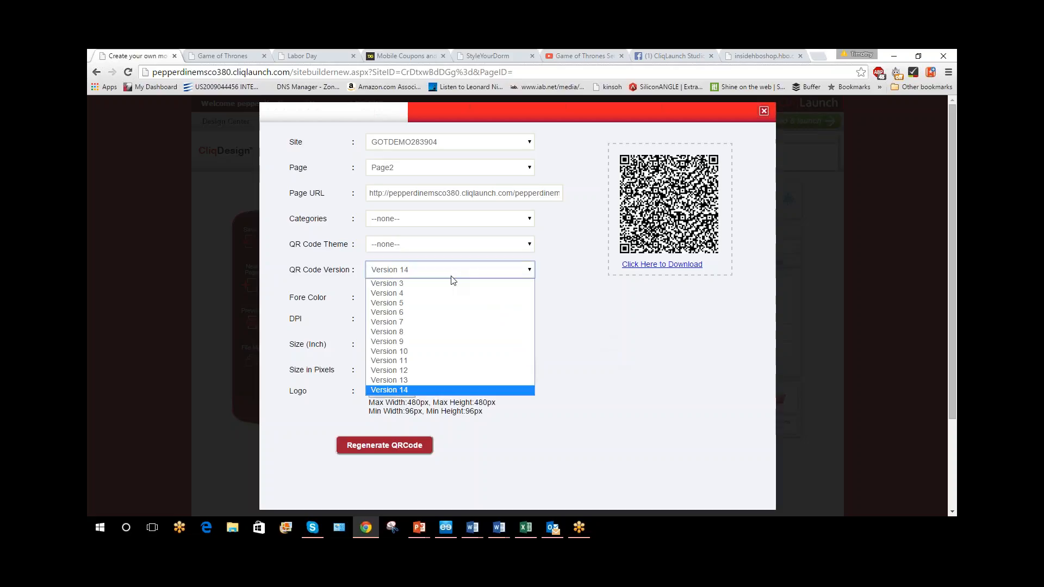
left_click(450, 281)
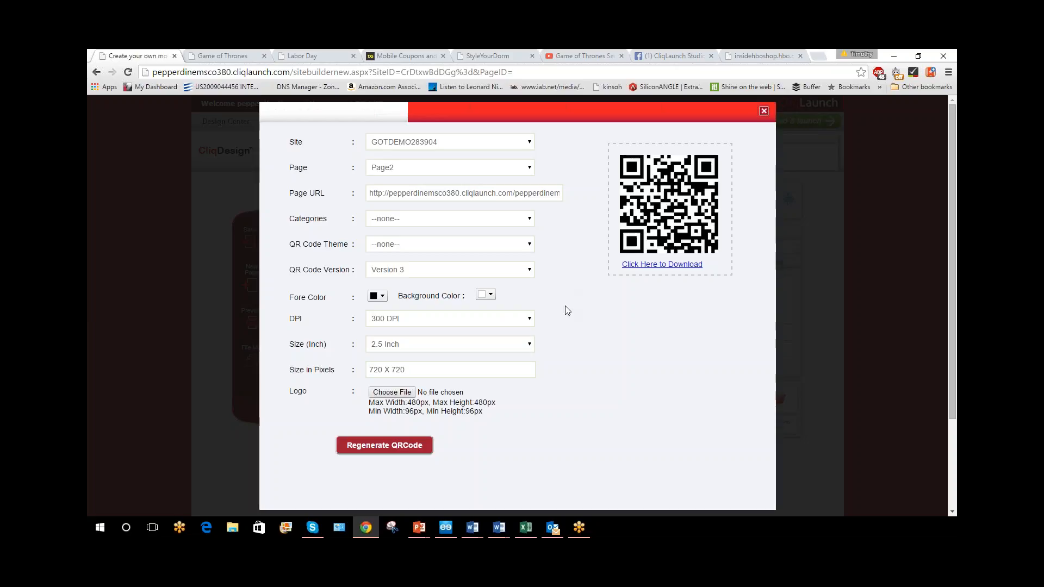
Change the Page2 QR code's fore color to red, regenerate it, and close the QR code settings
left_click(382, 299)
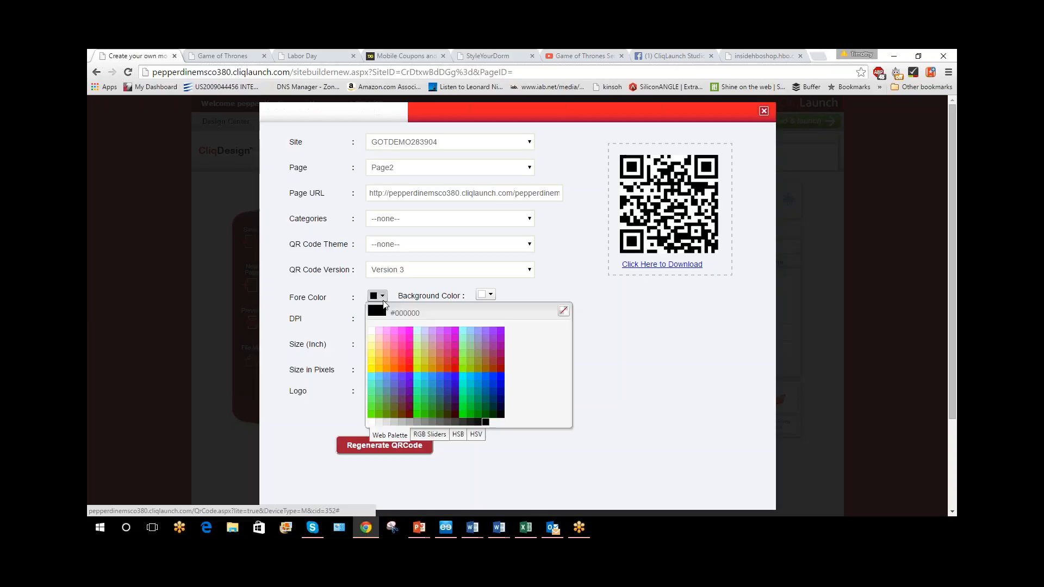
left_click(455, 368)
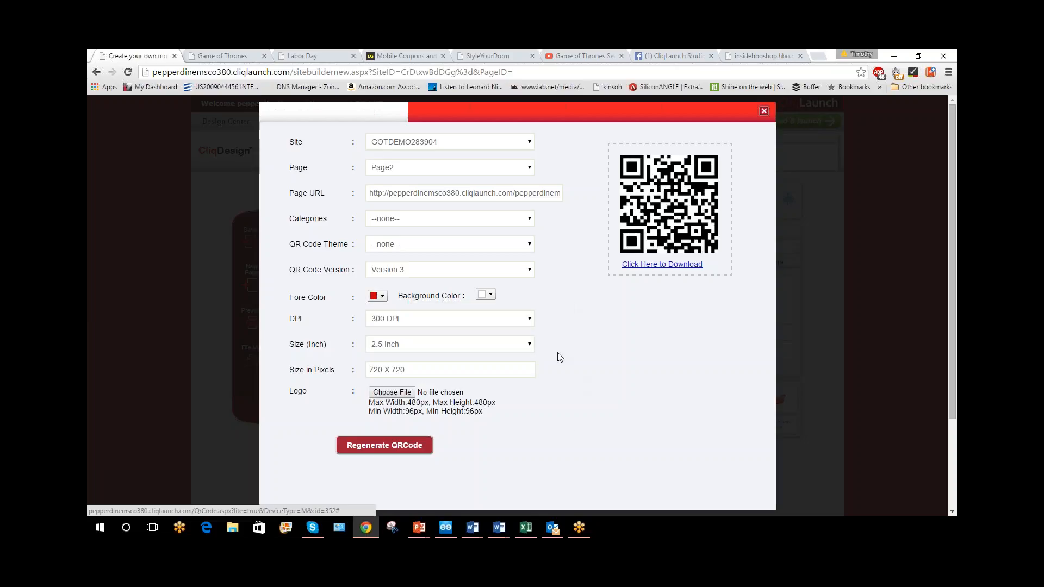
left_click(408, 446)
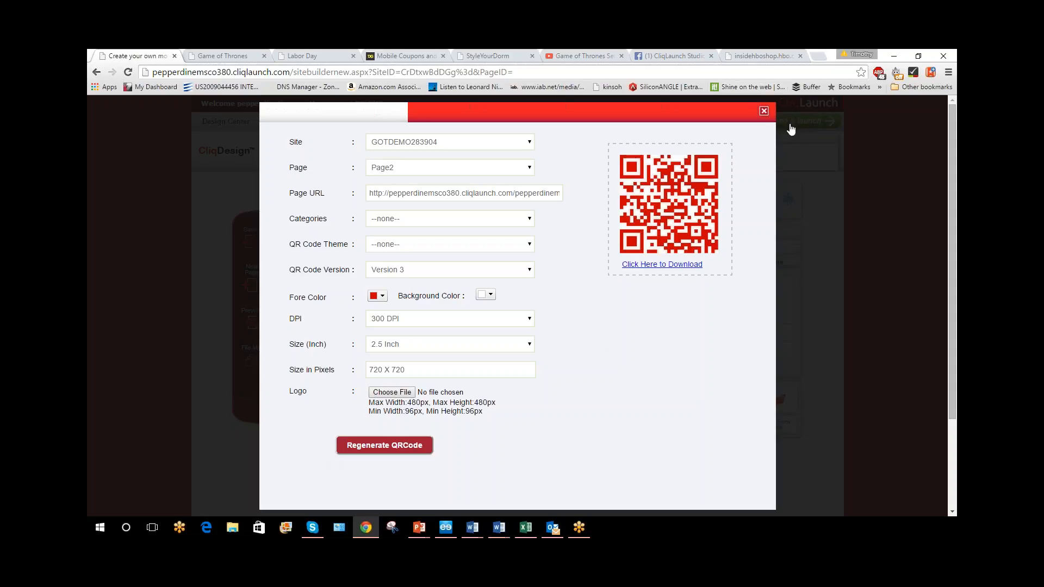
left_click(763, 111)
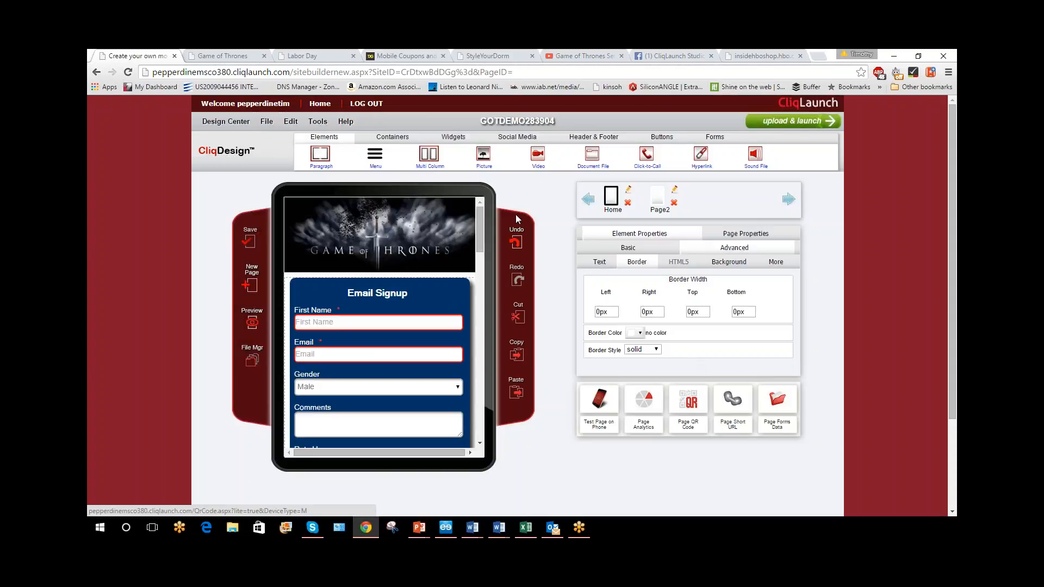
Open the site's publishing settings, check the Schedule for Later option, and set the publish time back to Immediate
left_click(611, 196)
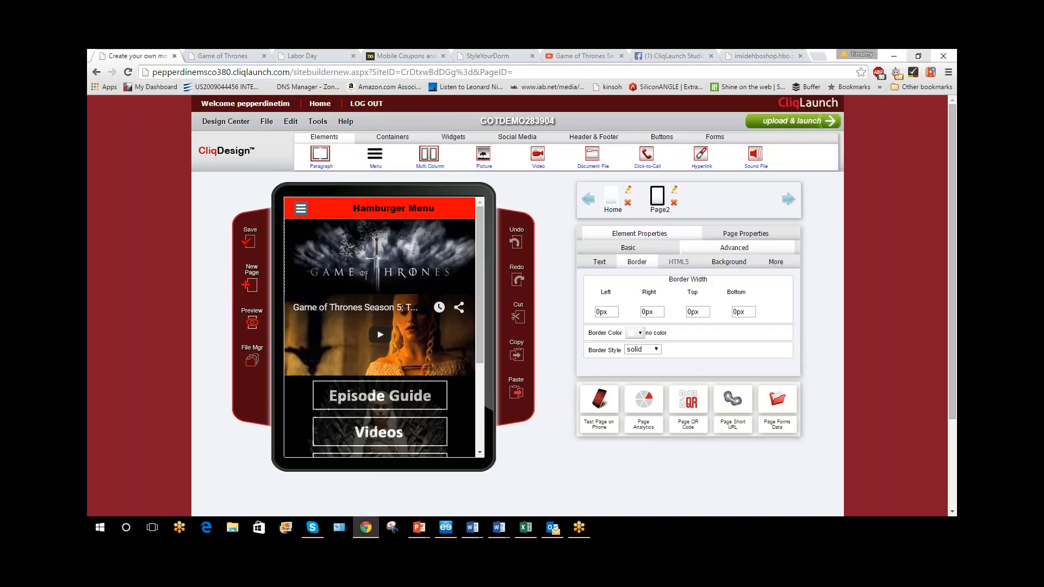
left_click(795, 122)
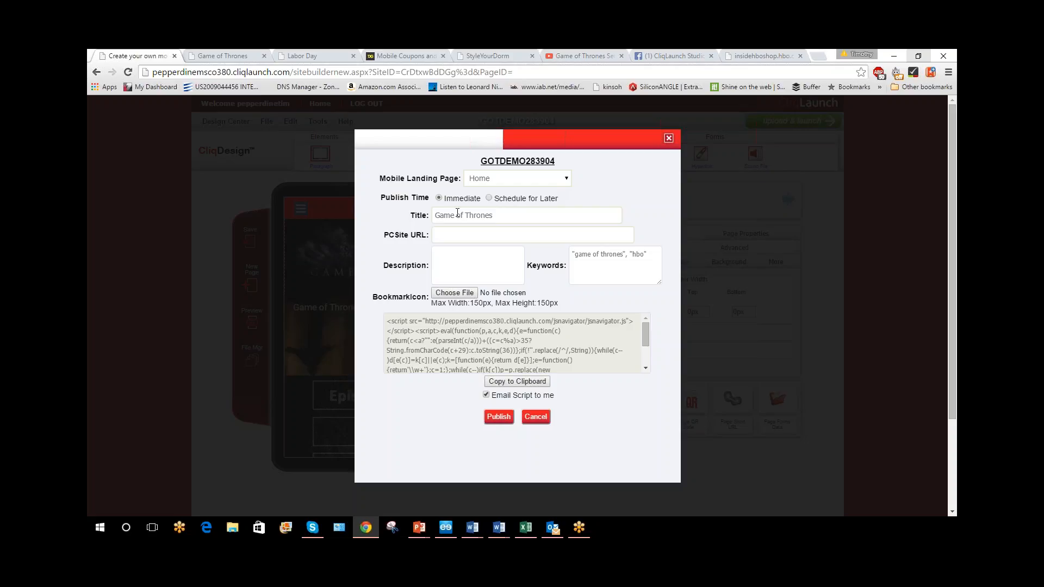
left_click(488, 198)
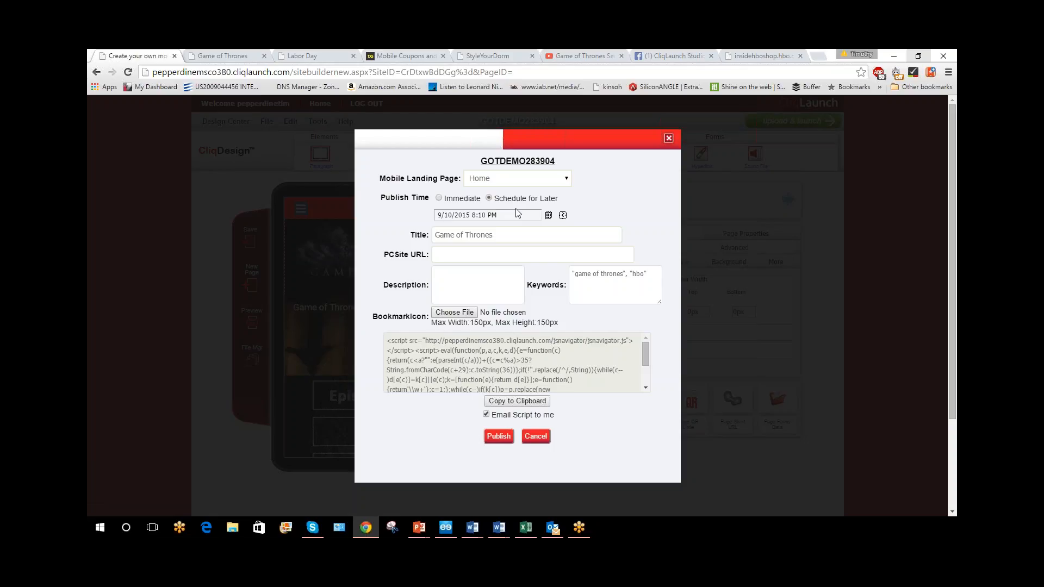
left_click(516, 214)
left_click(437, 198)
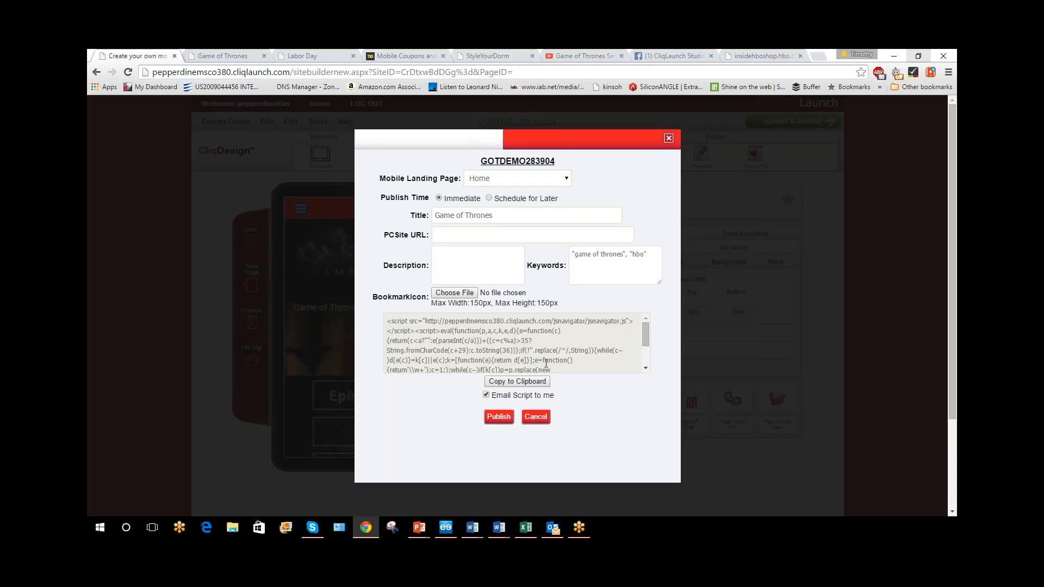
Look through the redirect script and publish the Game of Thrones site with Home as the mobile landing page
scroll(547, 328, "down", 3)
scroll(547, 326, "up", 3)
left_click(500, 416)
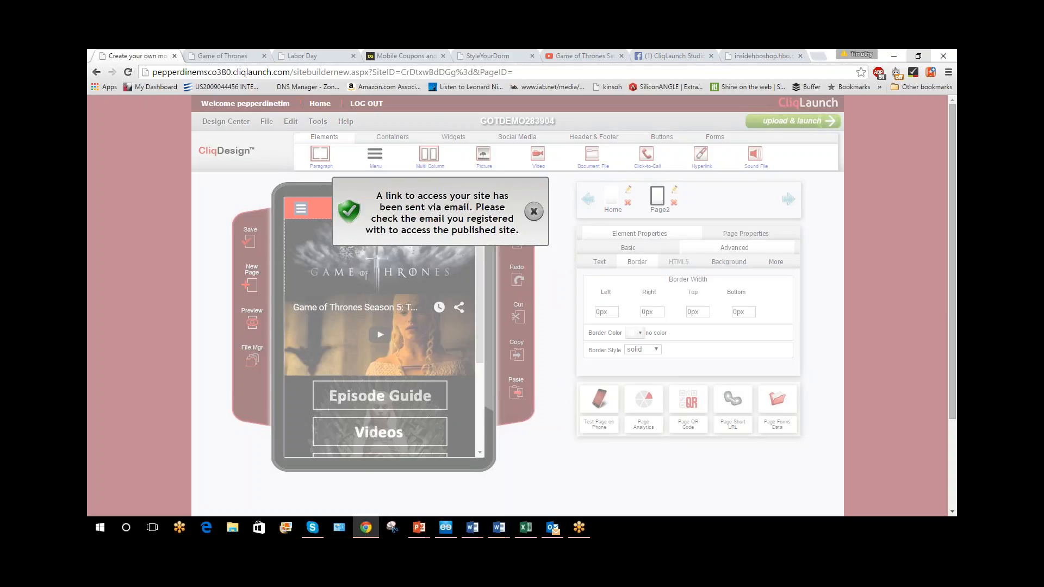
left_click(533, 212)
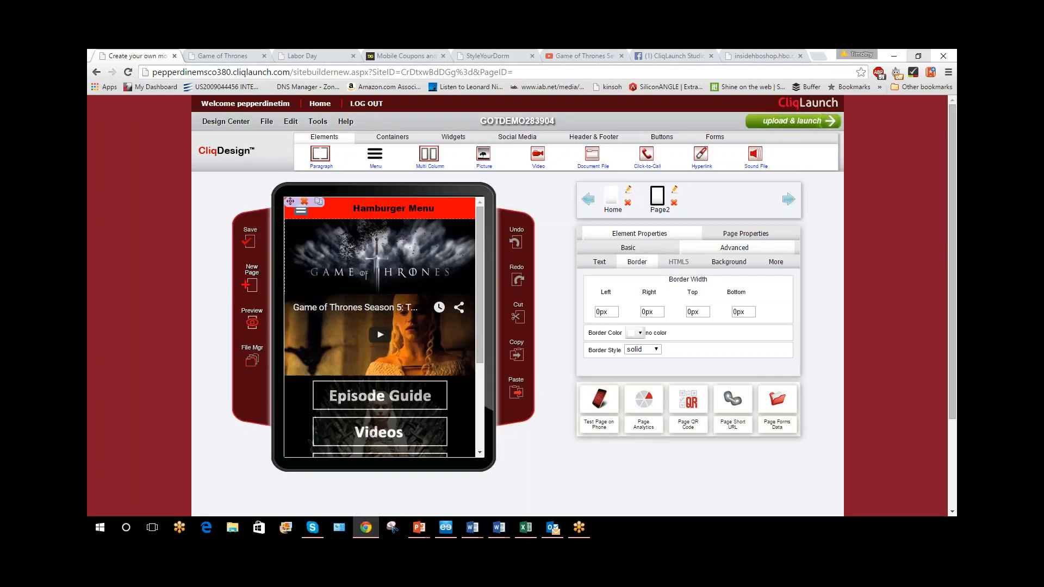
Generate a QR code for the Home page at 300 DPI using QR Code Version 3
left_click(687, 401)
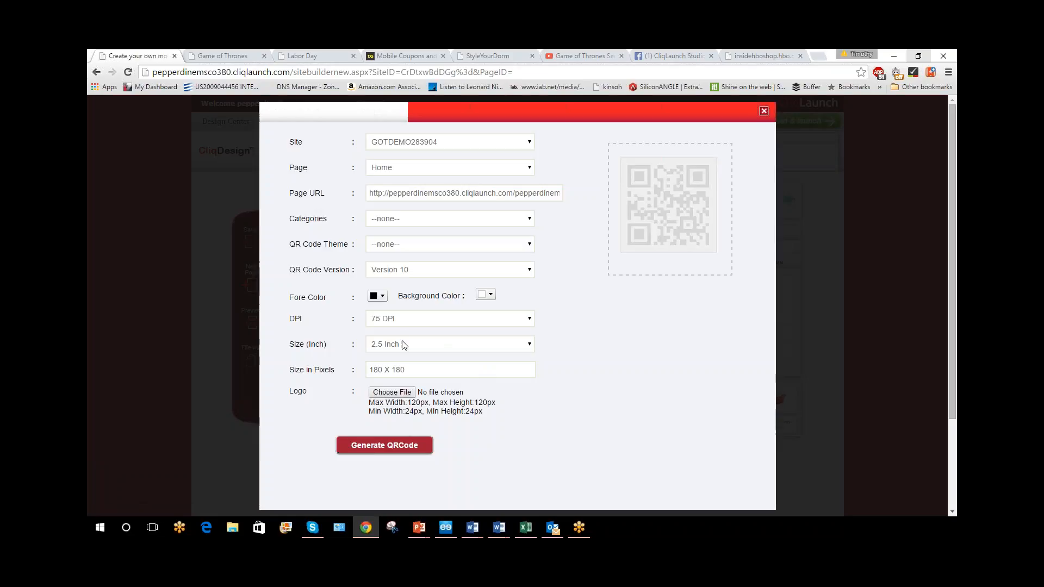
left_click(405, 319)
left_click(414, 352)
left_click(419, 448)
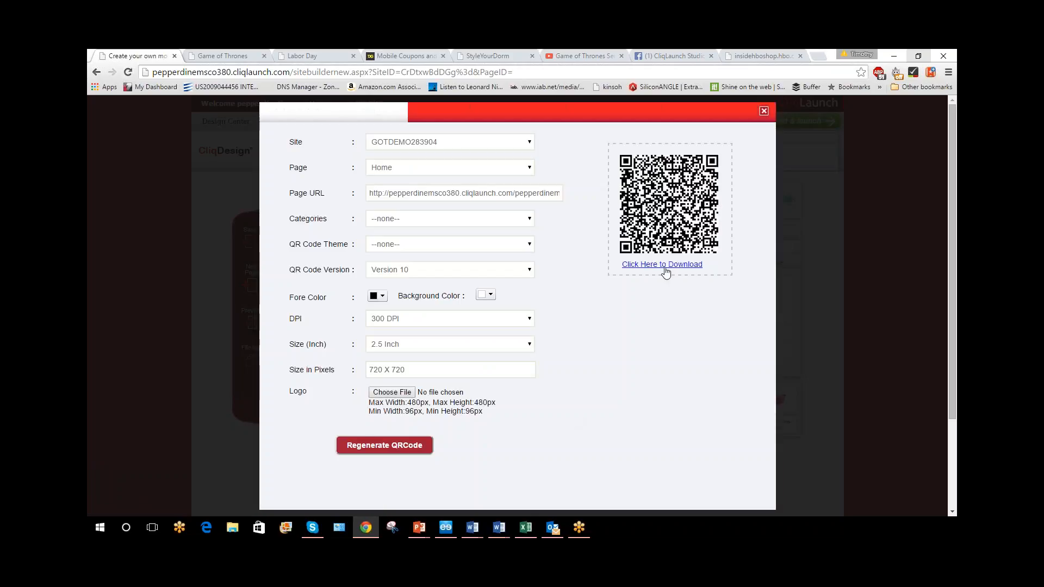
left_click(454, 272)
left_click(458, 285)
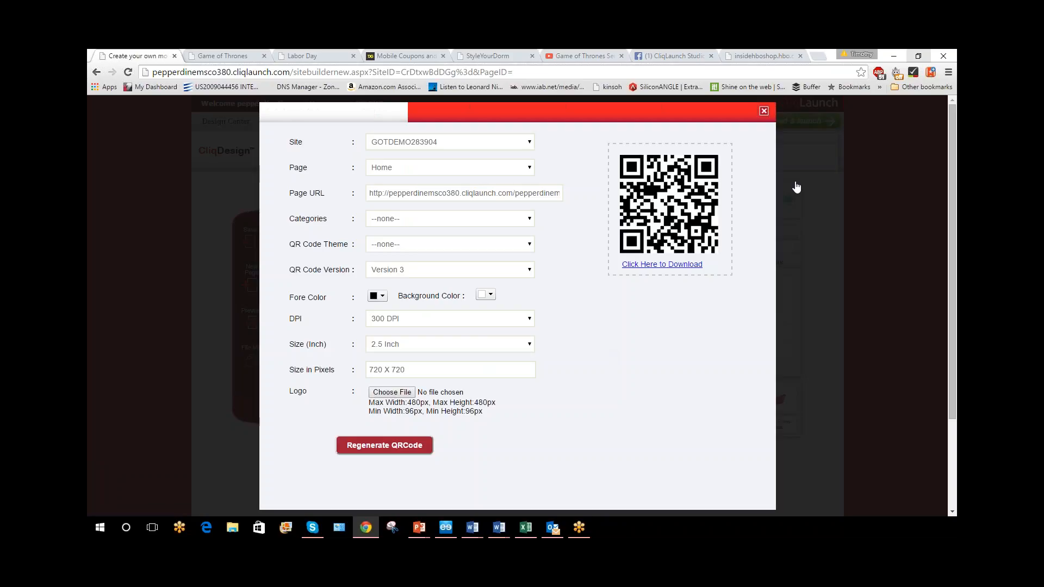
Enlarge the browser view to 250% and bring the Home page QR code fully into sight for scanning
key("ctrl+plus")
key("ctrl+plus")
key("ctrl+plus")
key("ctrl+plus")
key("ctrl+plus")
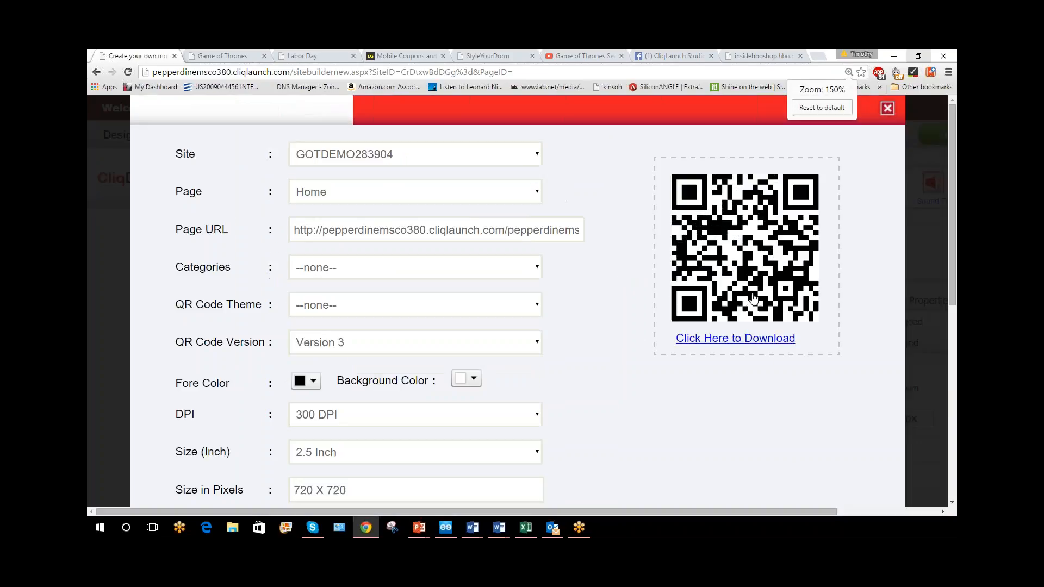
key("ctrl+plus")
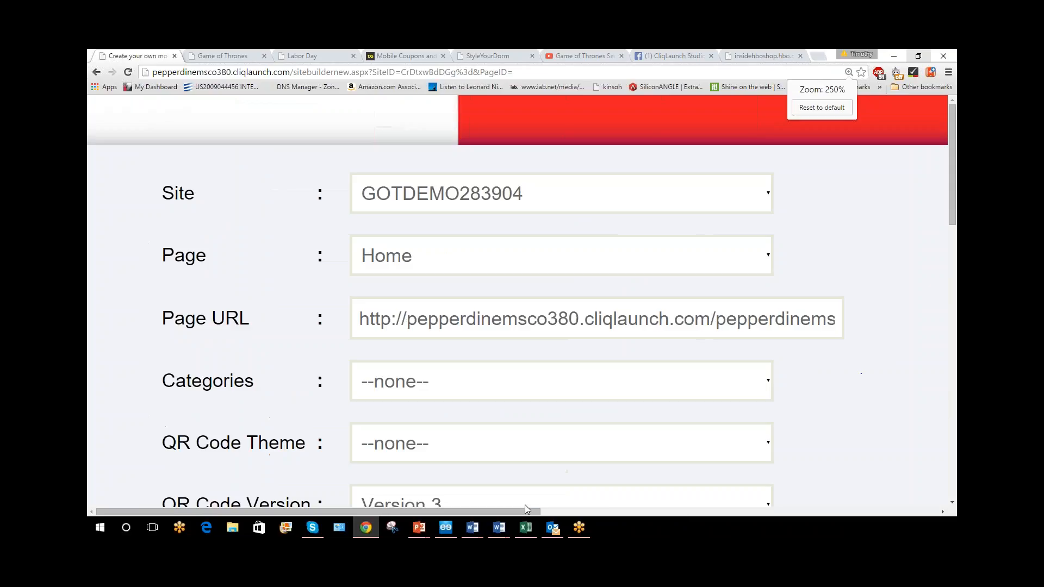
left_click_drag(525, 510, 784, 506)
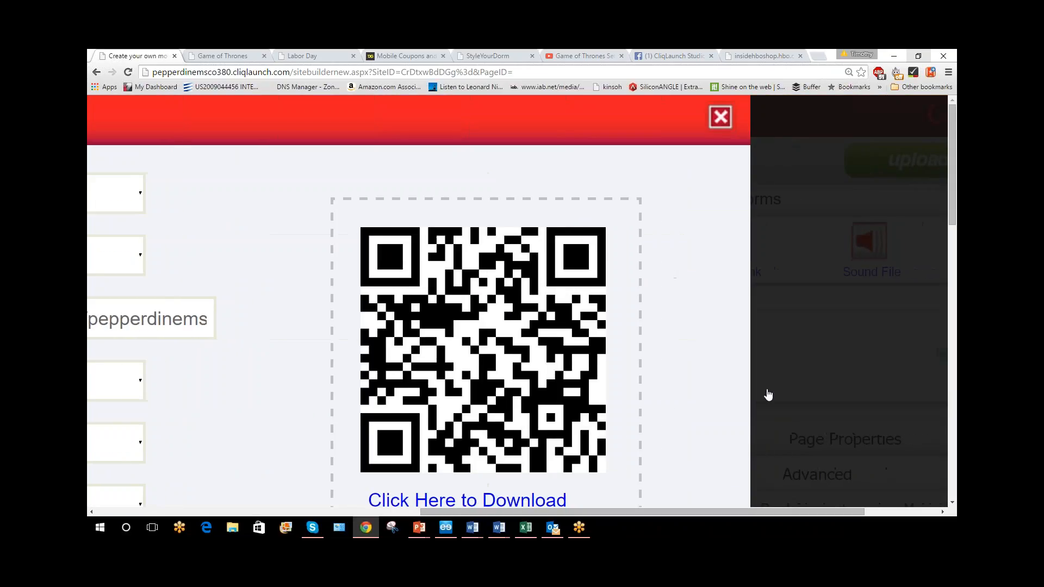
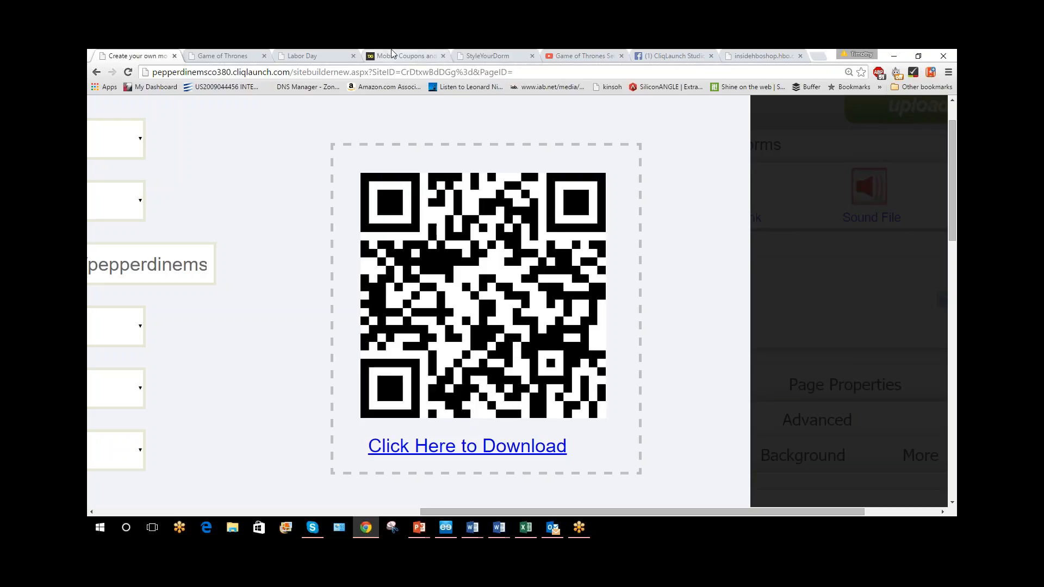
View the Dollar General mobile coupons page in a narrow phone-width window and restore the browser to full size
left_click(403, 55)
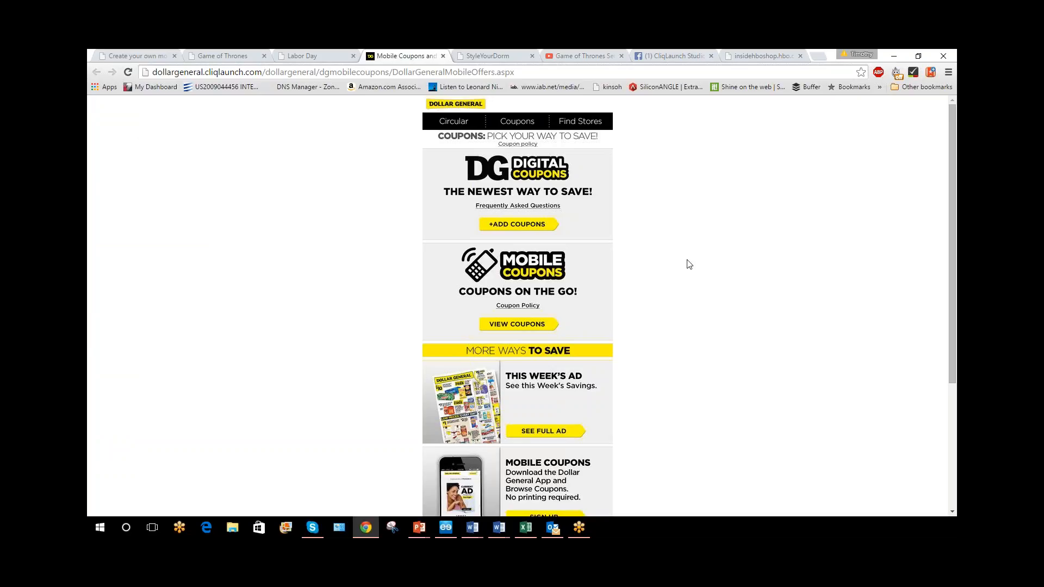
left_click(918, 56)
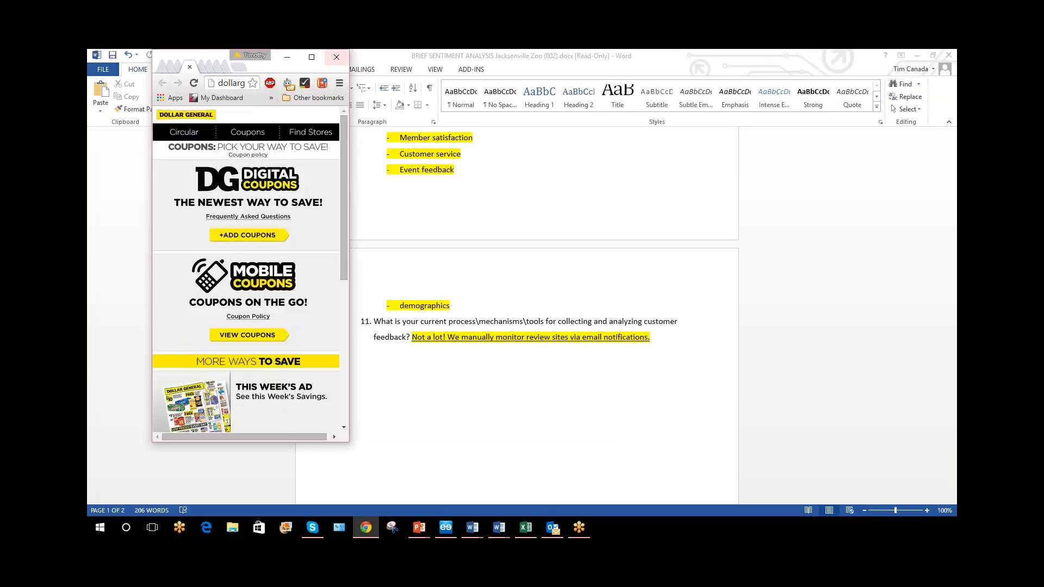
left_click(311, 57)
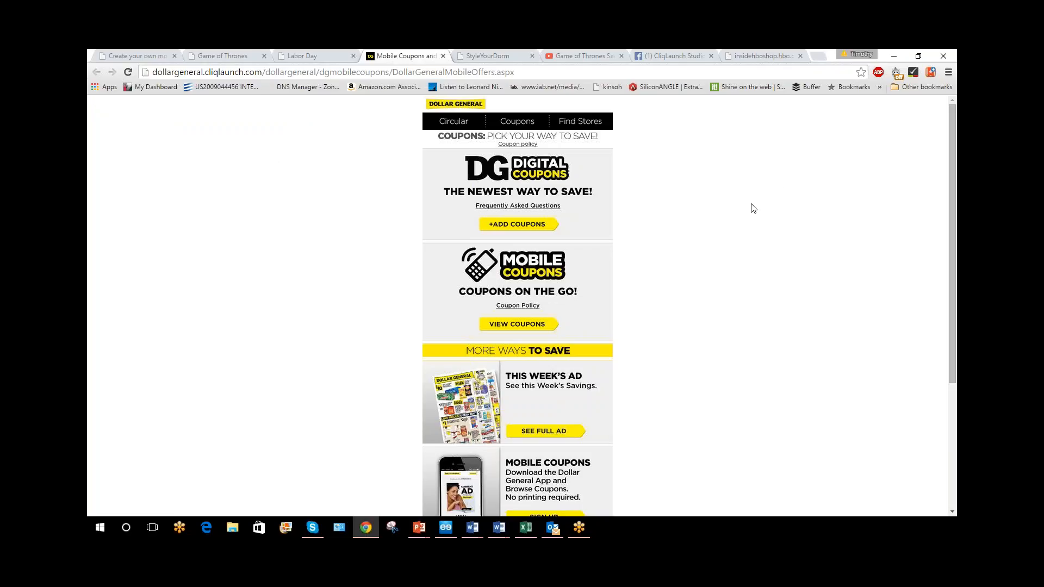
Return to the site builder, reduce the browser zoom to normal, and close the QR code generator
left_click(152, 55)
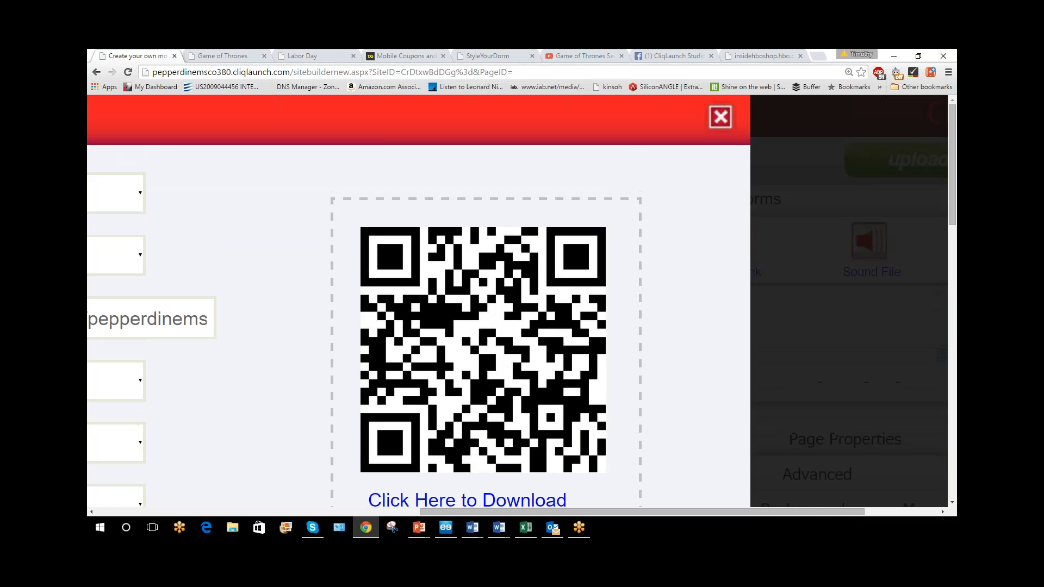
key("ctrl+minus")
key("ctrl+minus")
key("ctrl+minus")
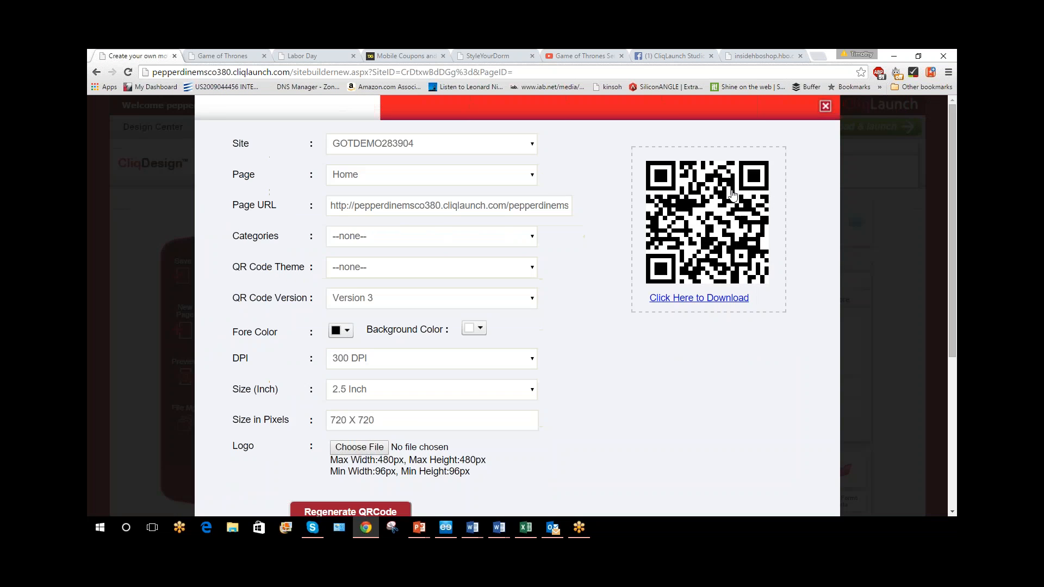
left_click(677, 104)
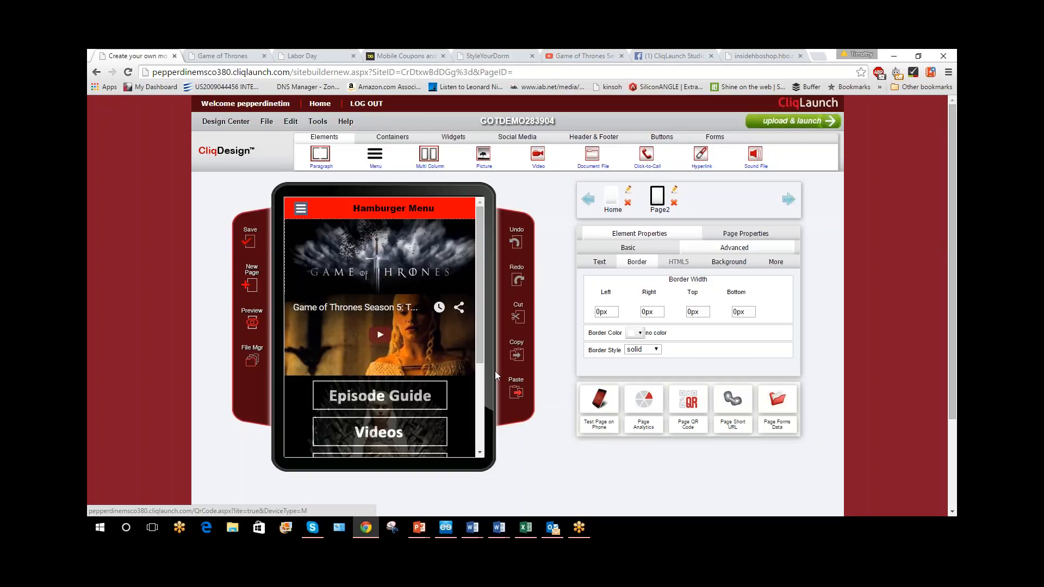
Open the Home page with its basic element properties, check the page's forms data, and close that window
left_click(611, 197)
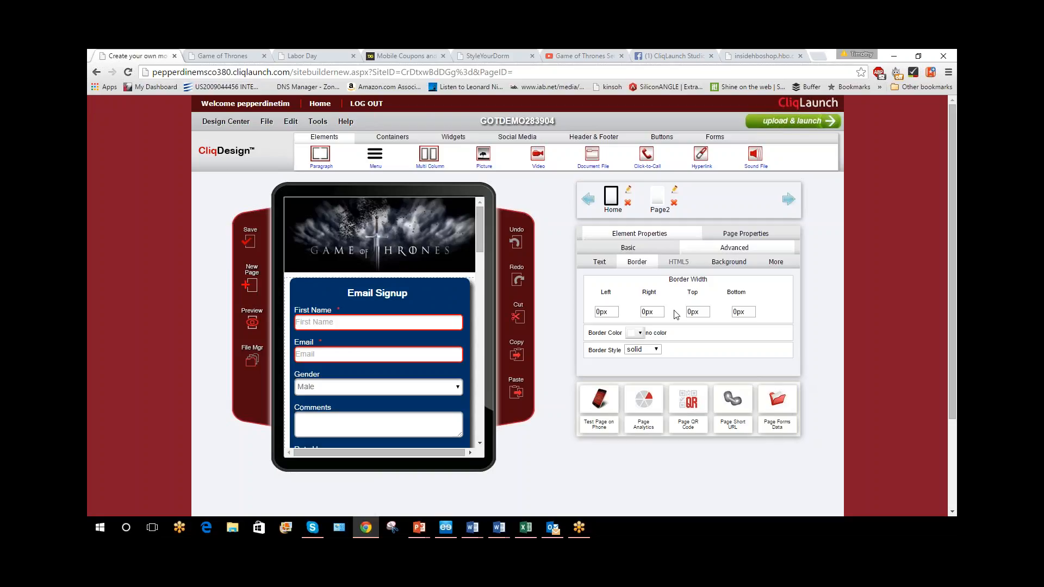
left_click(639, 251)
scroll(796, 372, "down", 3)
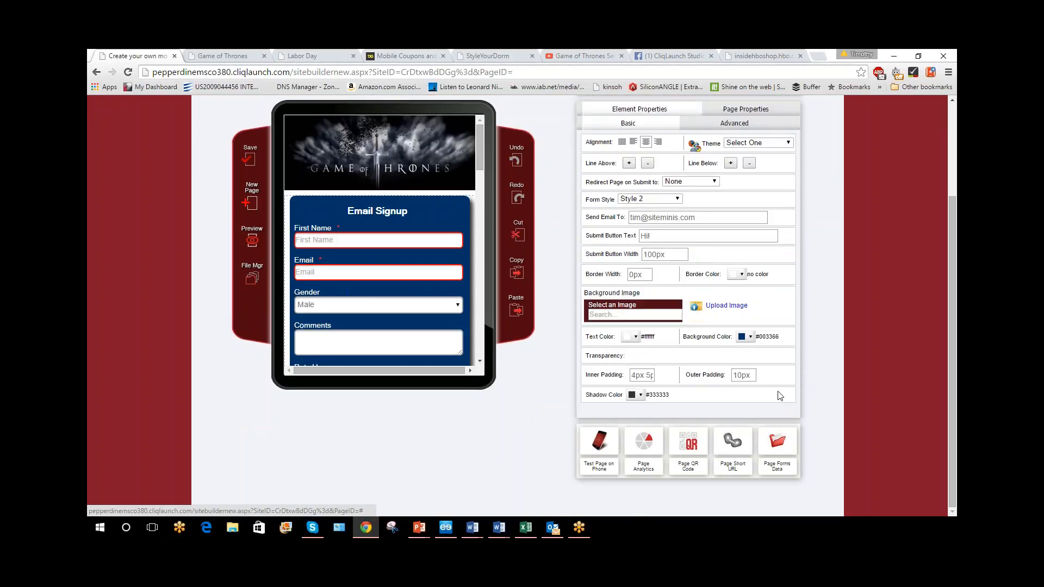
left_click(783, 448)
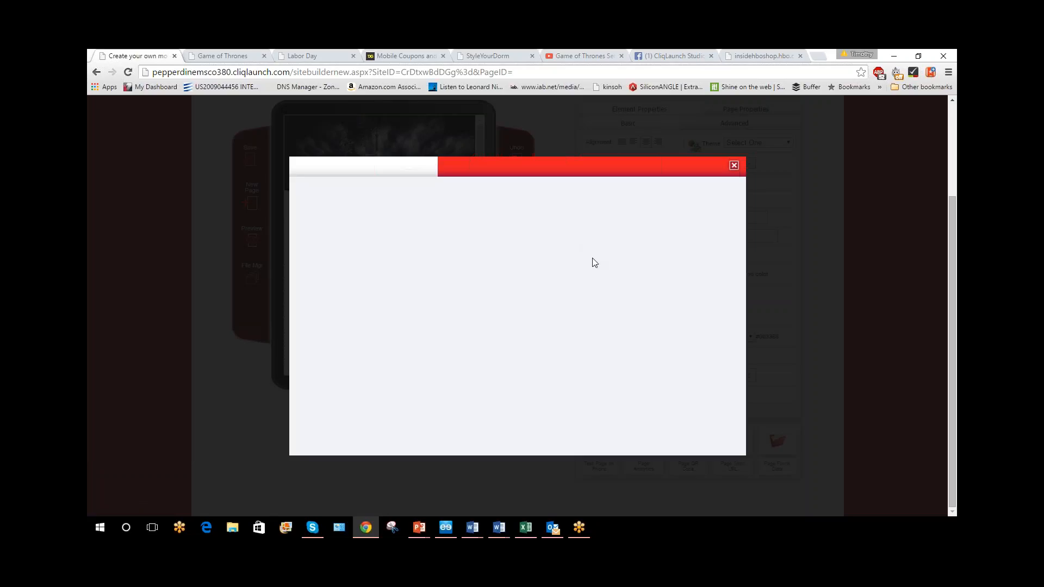
left_click(733, 165)
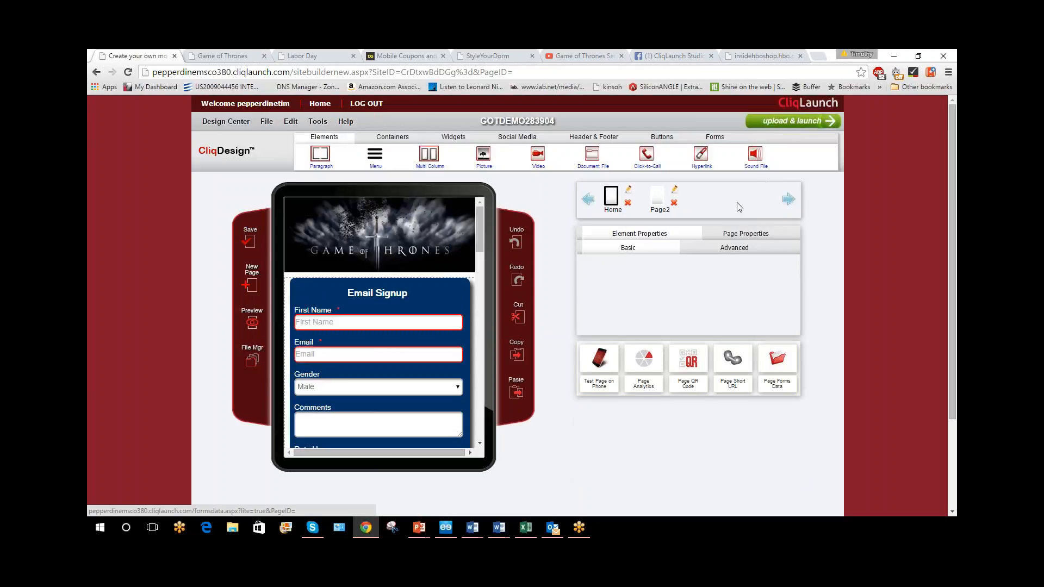
View the user submitted data for testform1 in the saved forms list and close the window
left_click(714, 137)
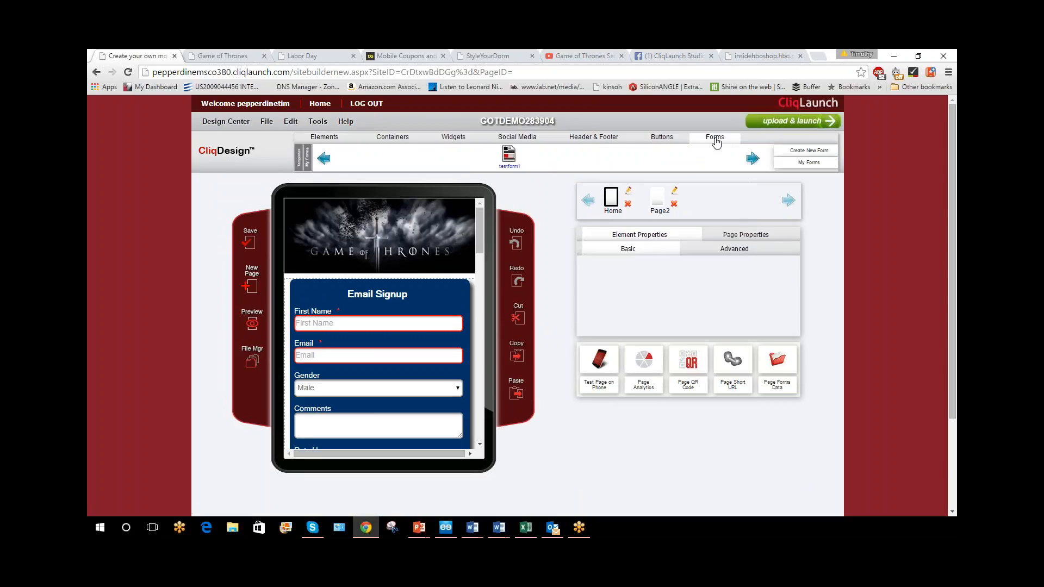
left_click(810, 162)
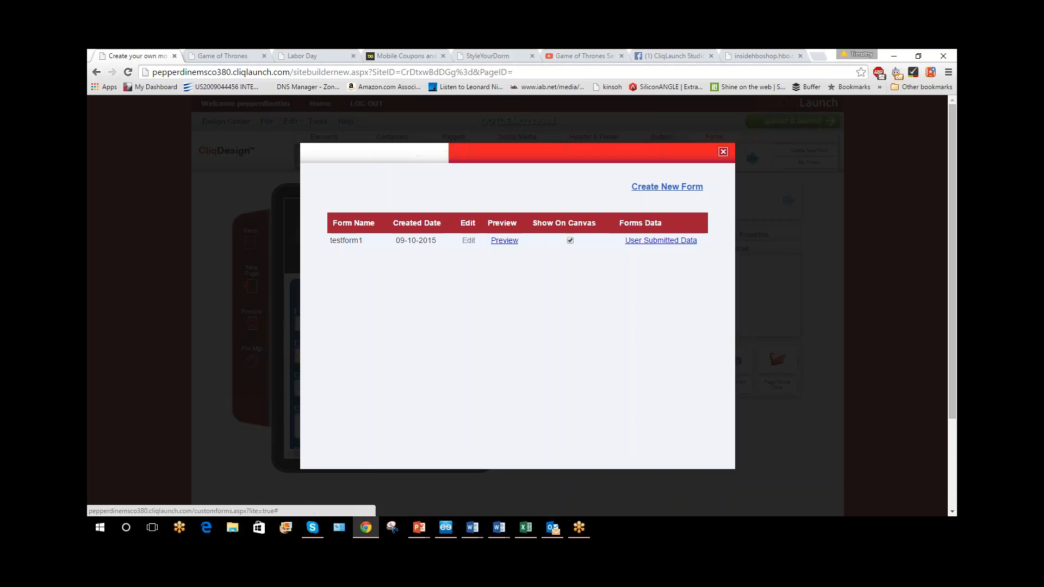
left_click(662, 240)
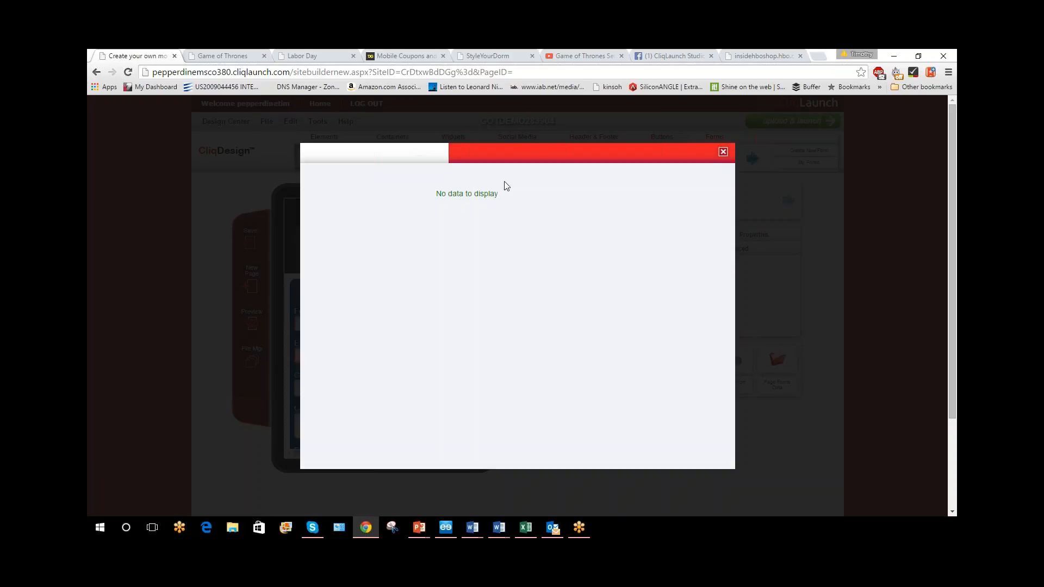
left_click(722, 152)
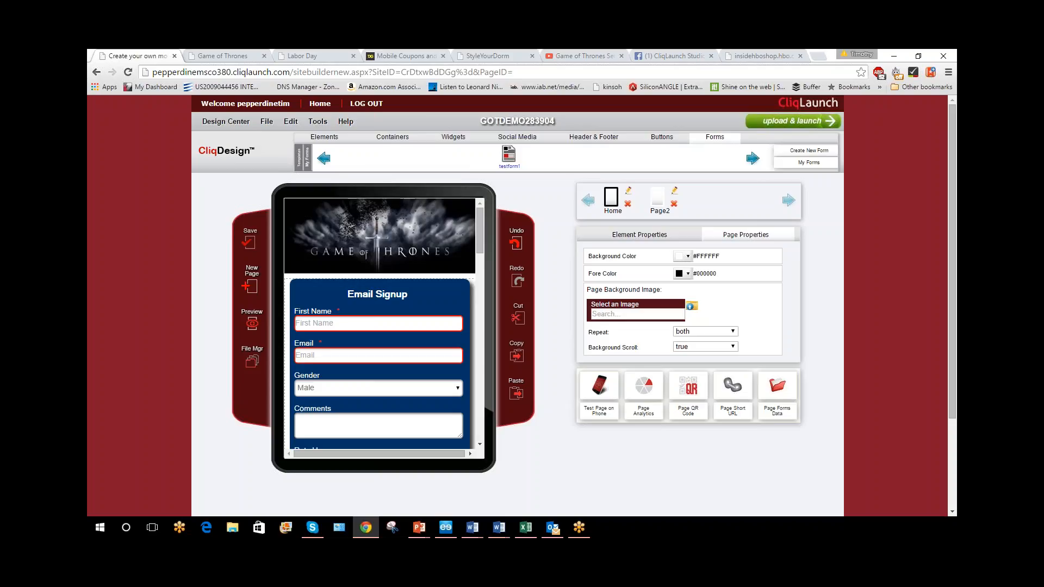
Show the CliqLaunch Studio group on Facebook and return to the site builder
left_click(561, 54)
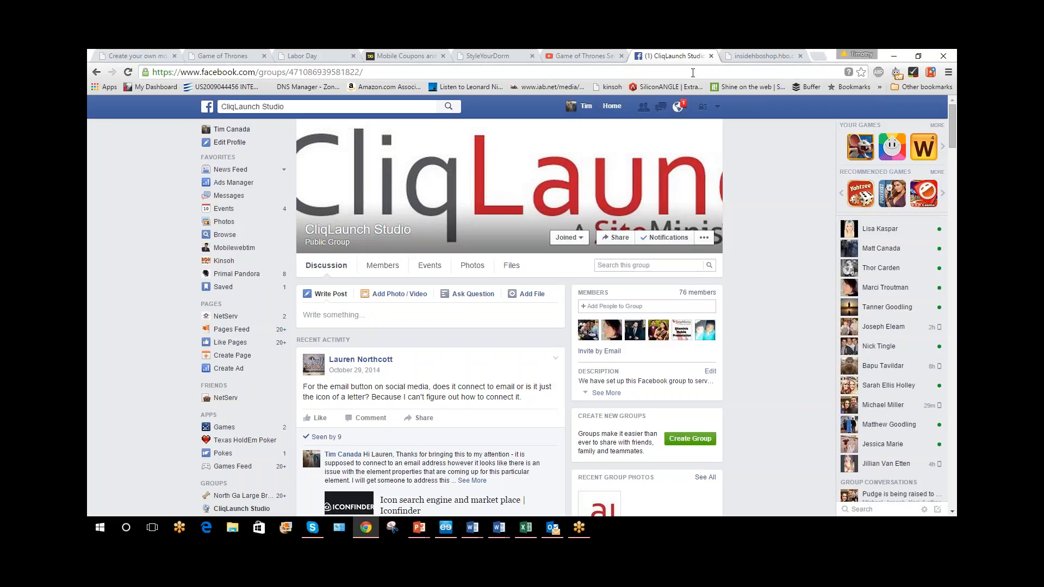
left_click(119, 56)
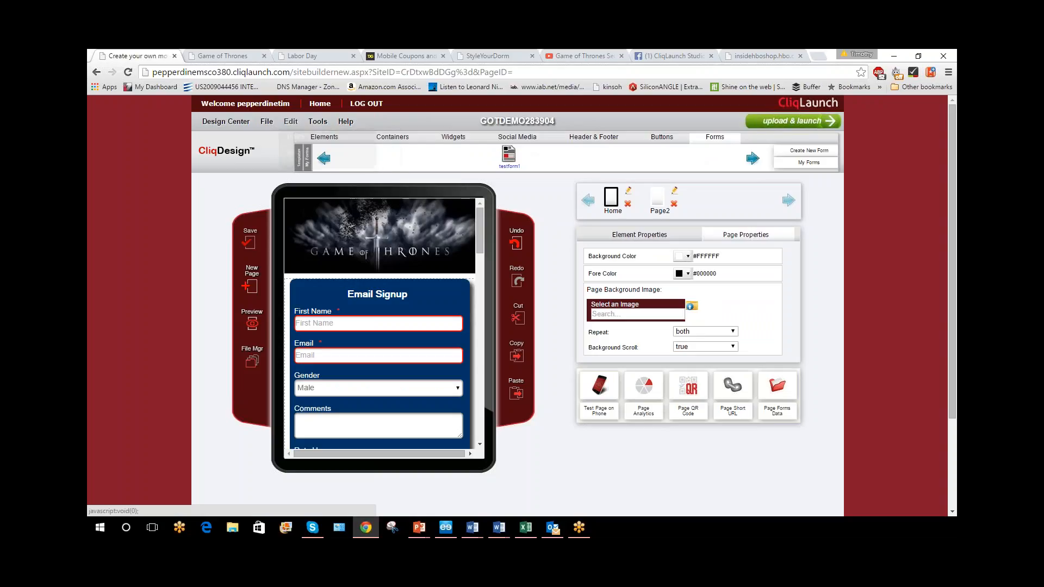
Open the site's publishing settings, highlight the BookmarkIcon option, and close the settings without publishing
left_click(628, 191)
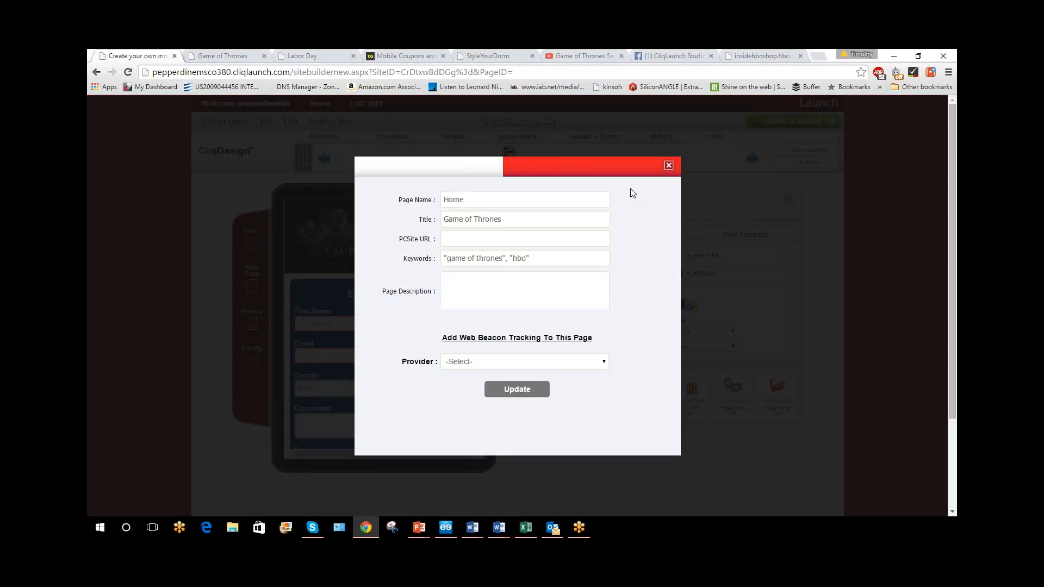
left_click(701, 201)
left_click(801, 122)
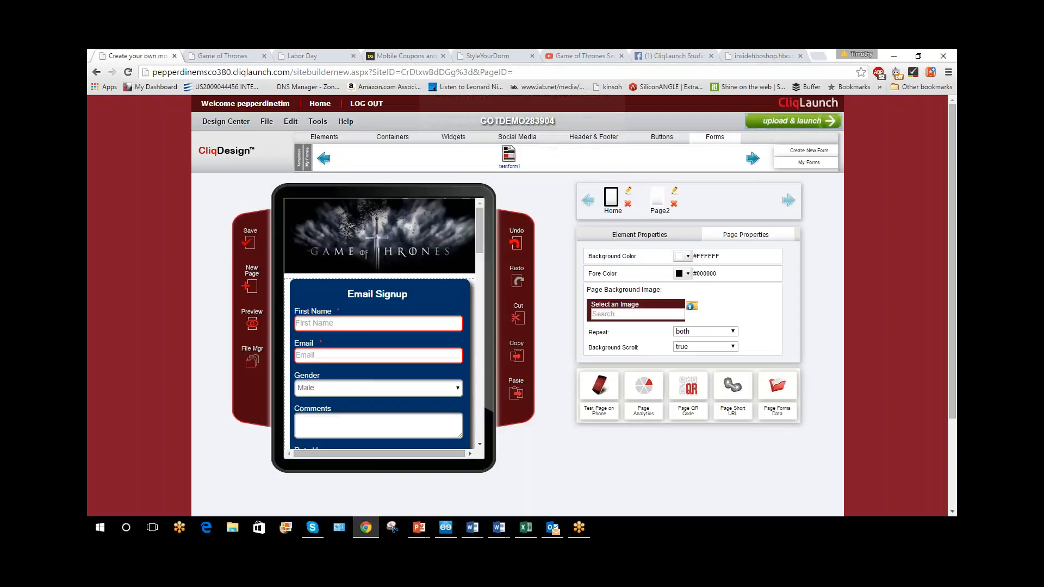
left_click(558, 151)
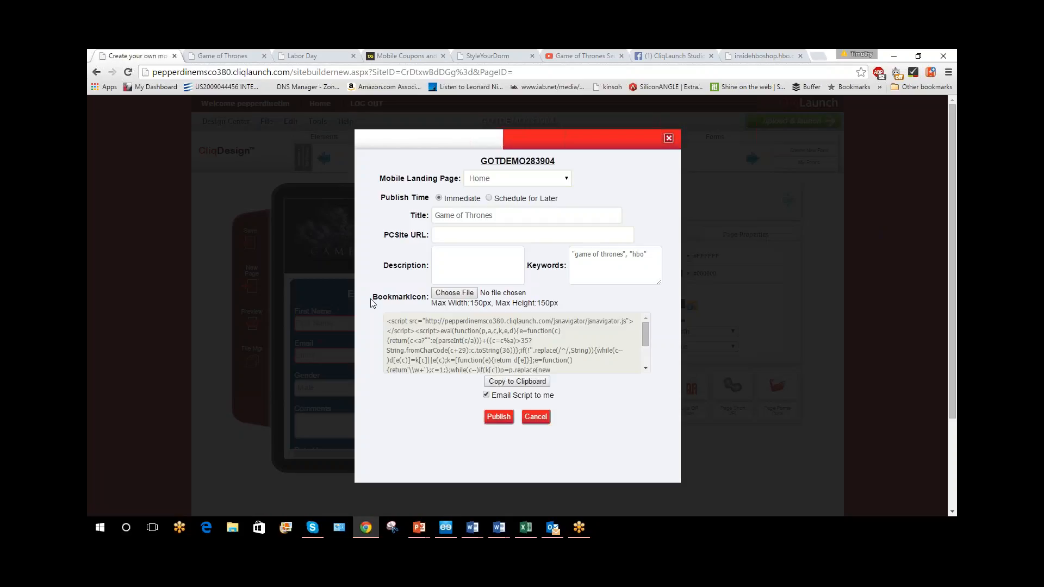
left_click_drag(373, 297, 429, 297)
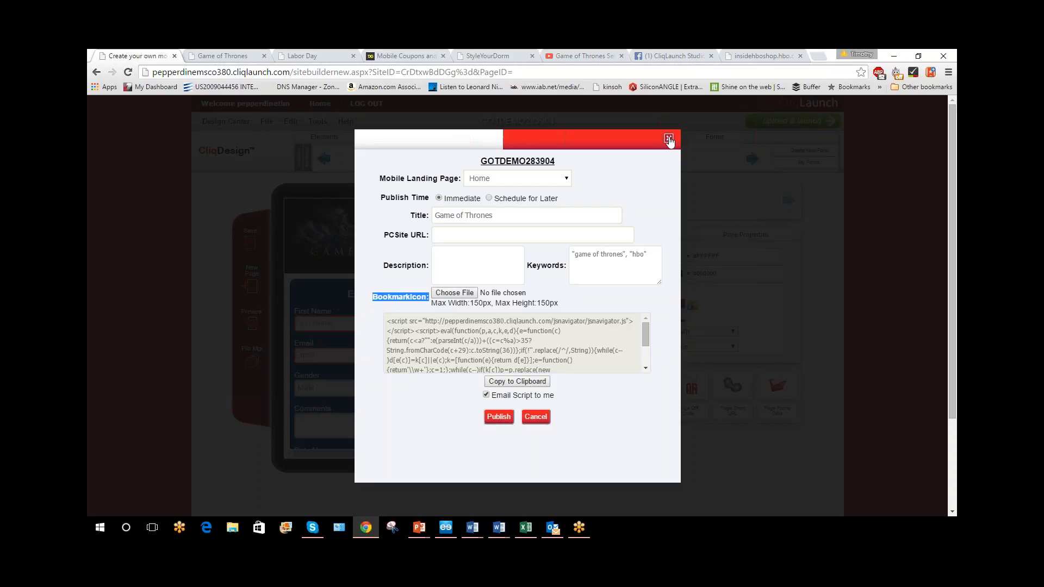
left_click(668, 139)
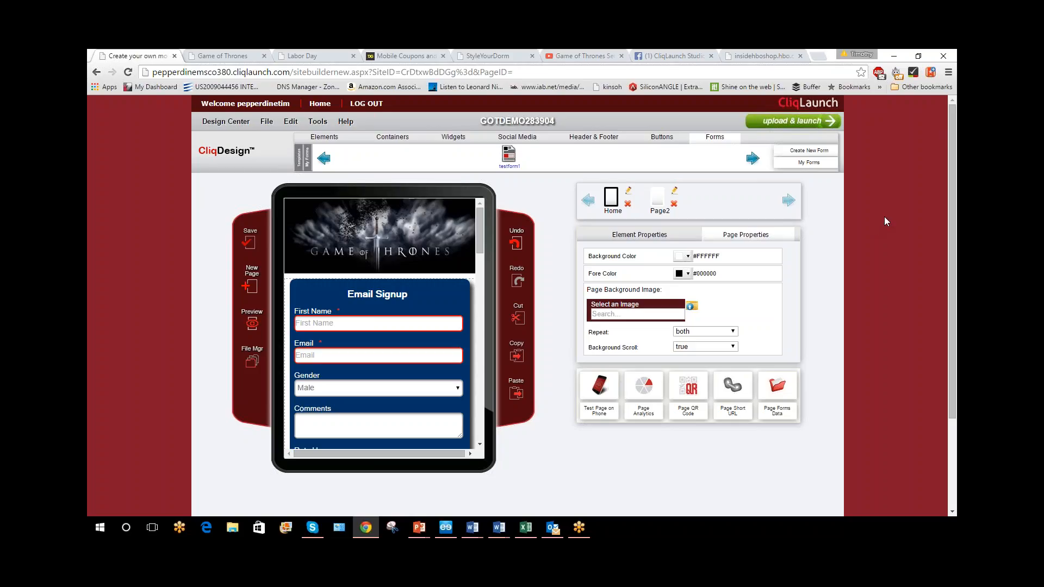
Switch to the Game of Thrones Demo Links-1 document in Word and paste the copied screenshot above the title
key("alt+Tab")
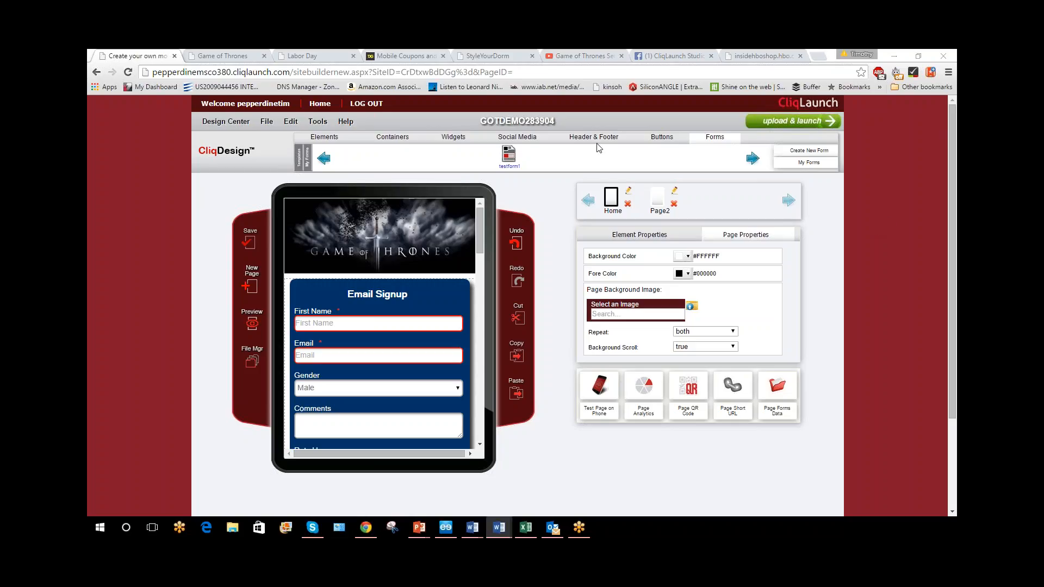
key("Return")
key("Up")
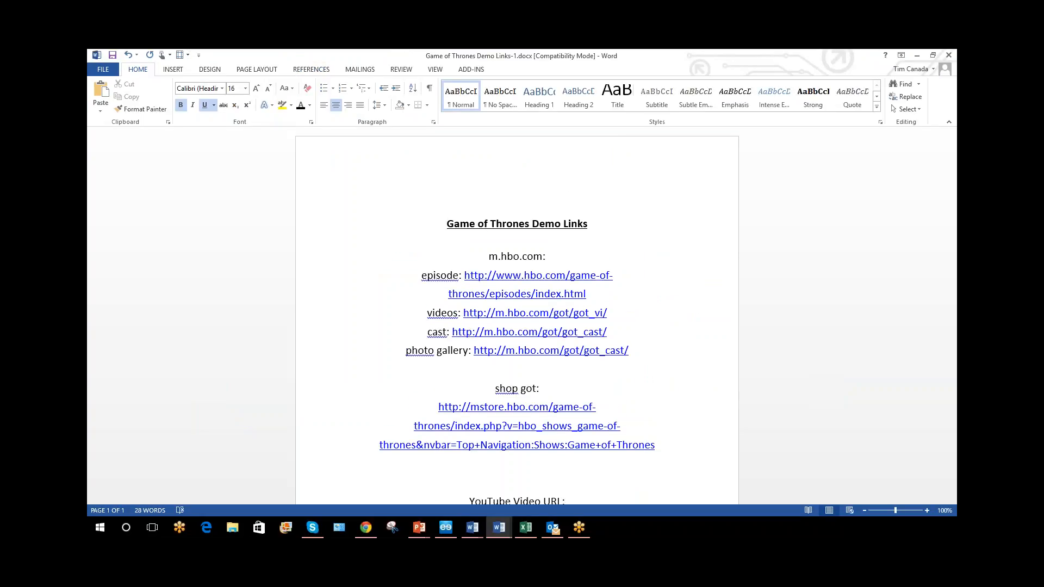
key("ctrl+v")
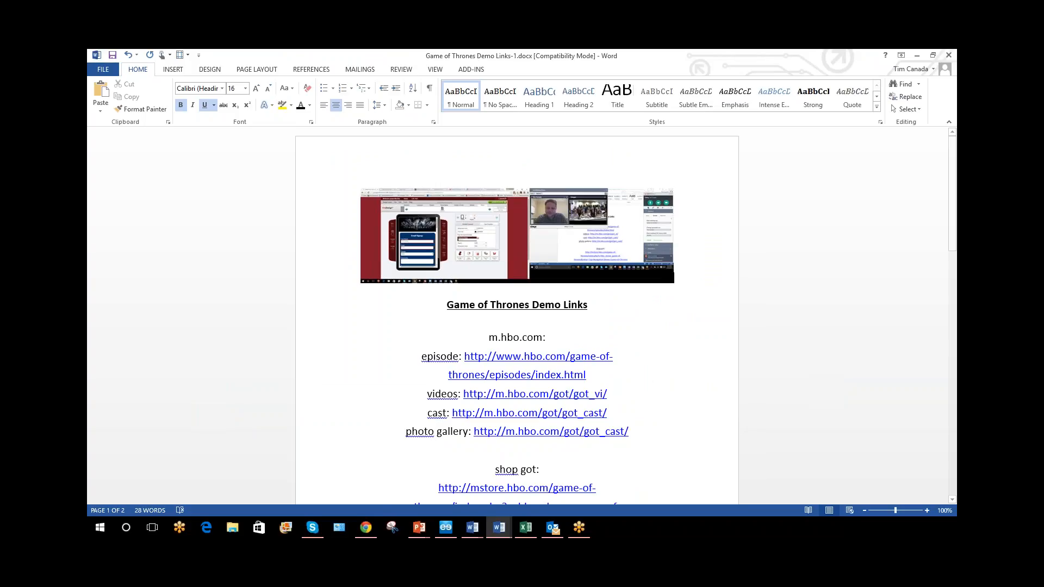